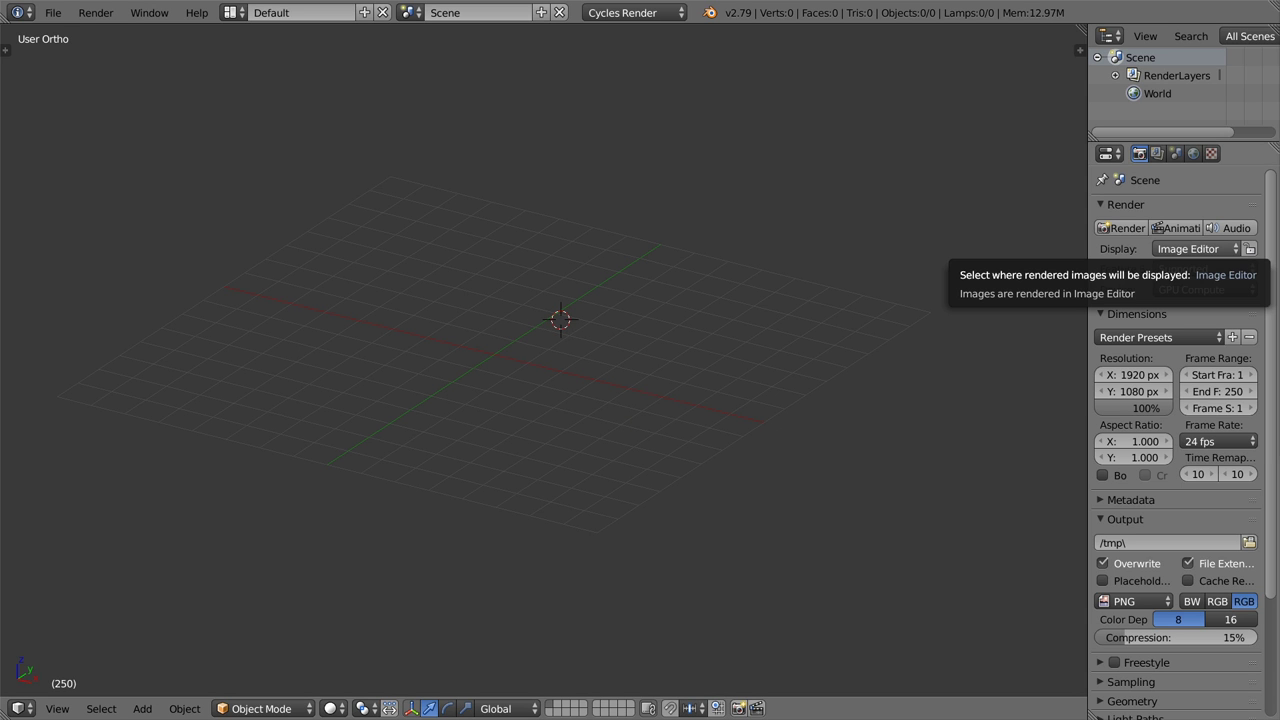
Reset the 3D cursor to the world origin, then add a plane mesh there and scale it down
left_click(835, 454)
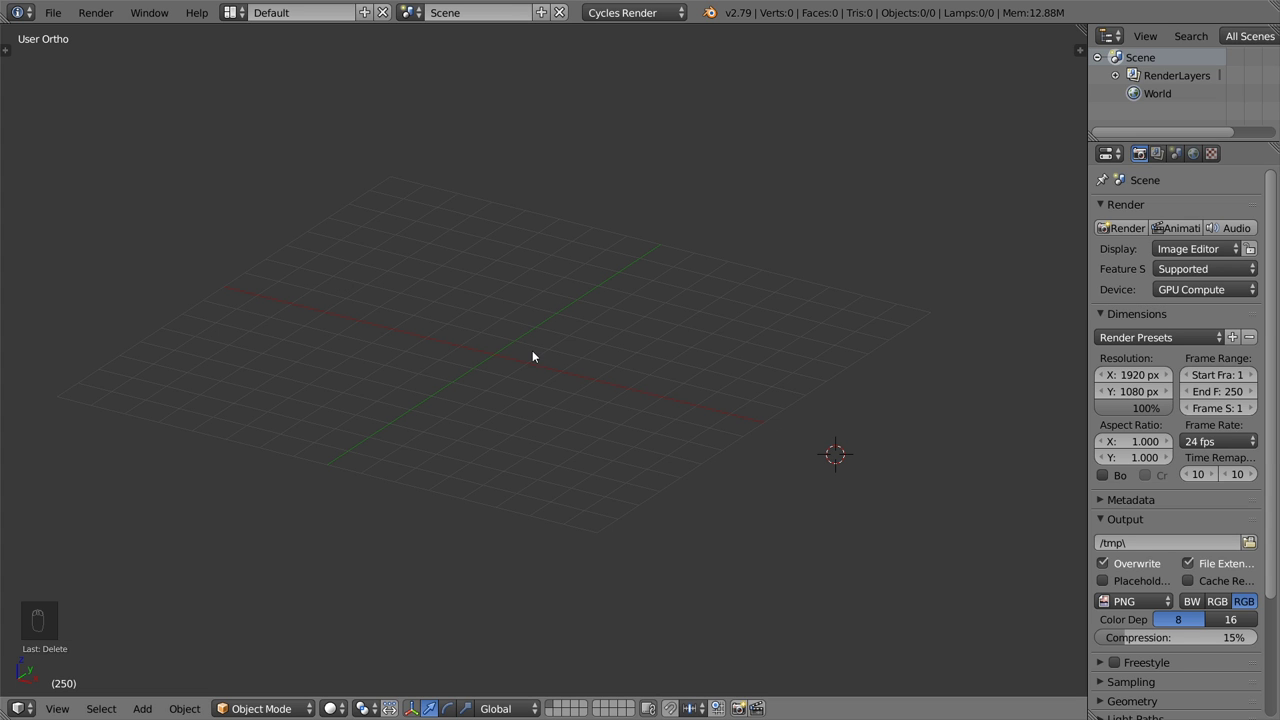
key("shift+c")
key("shift+a")
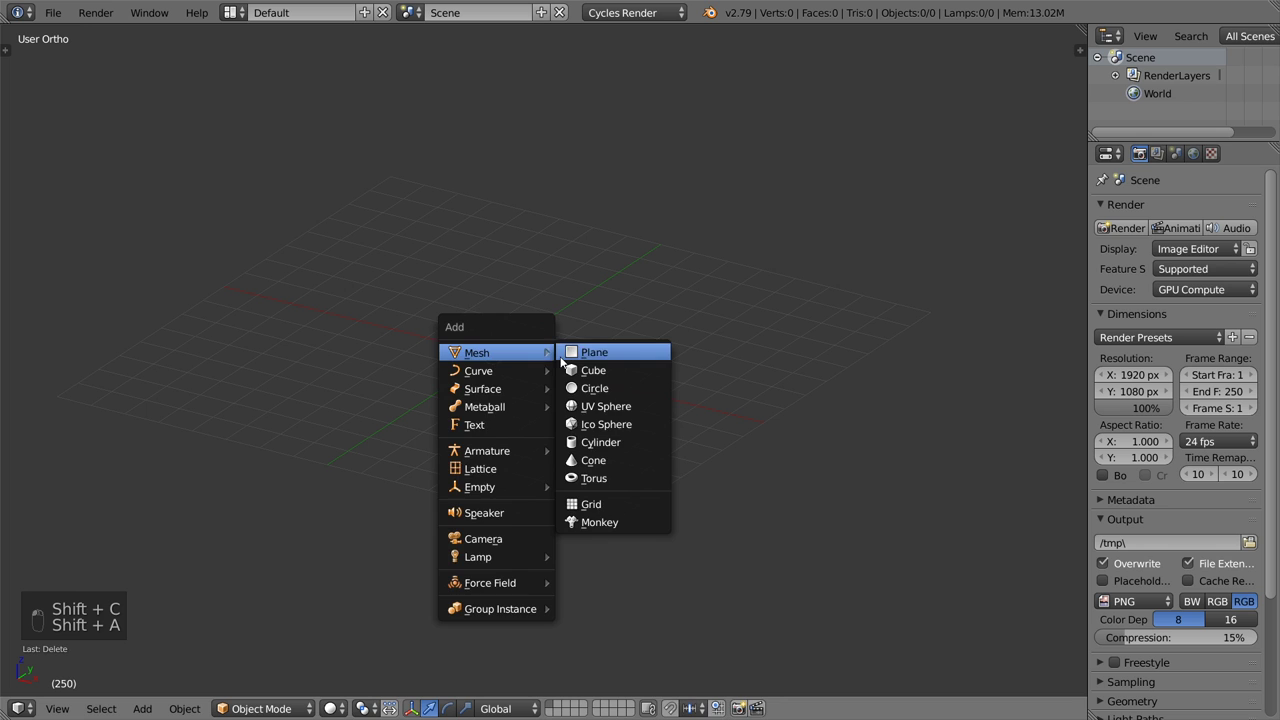
left_click(580, 352)
type("s0")
key("Return")
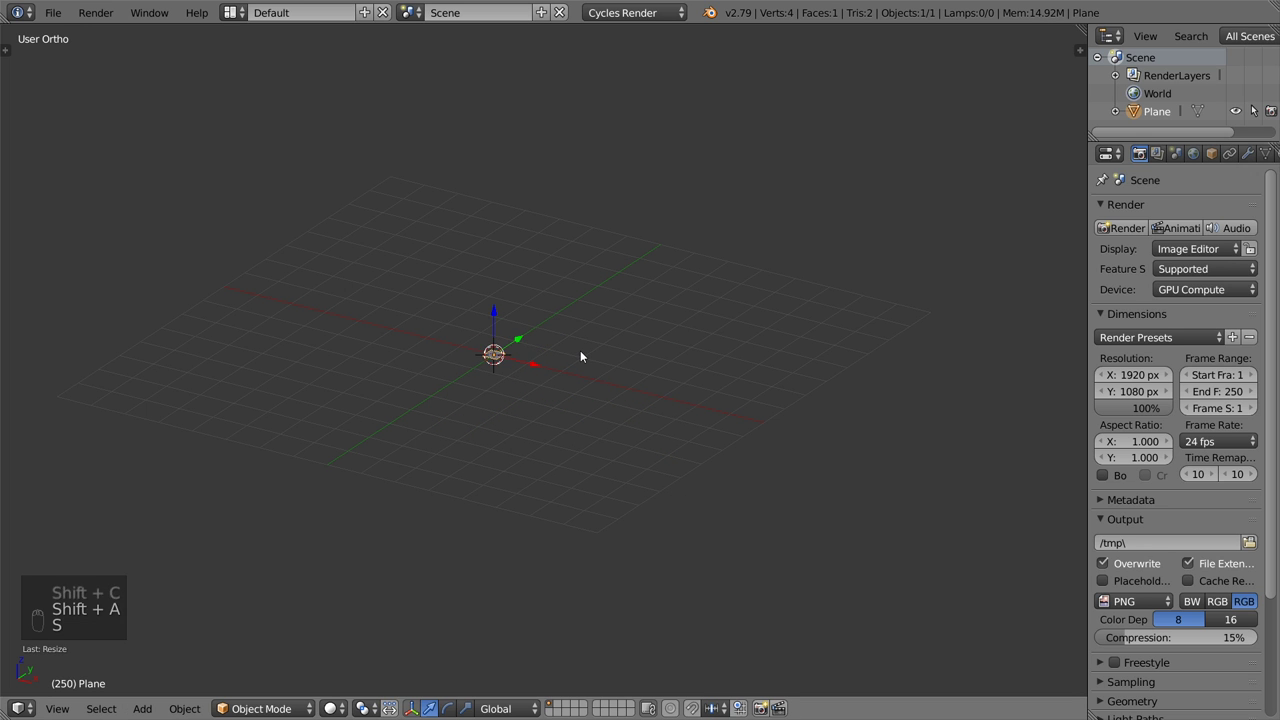
Rotate the plane in the right side view so that it stands upright facing the front view
key("KP_7")
scroll(596, 395, "up", 3)
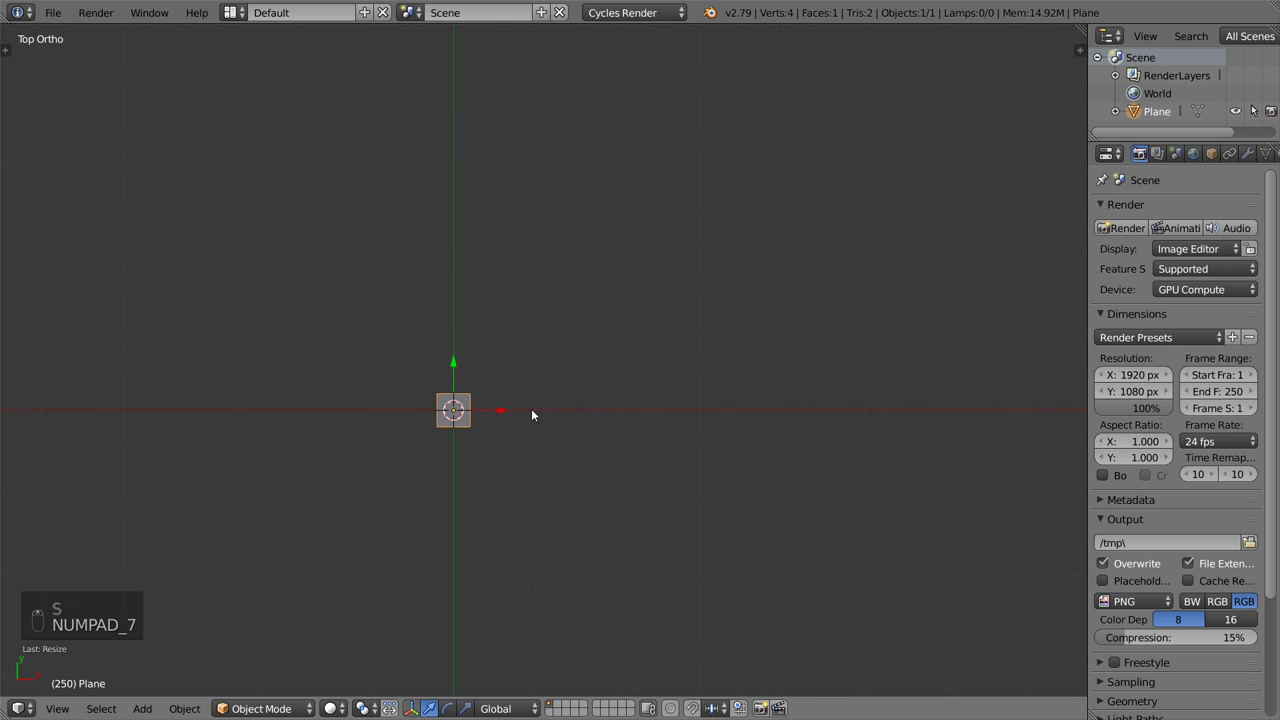
scroll(531, 415, "up", 4)
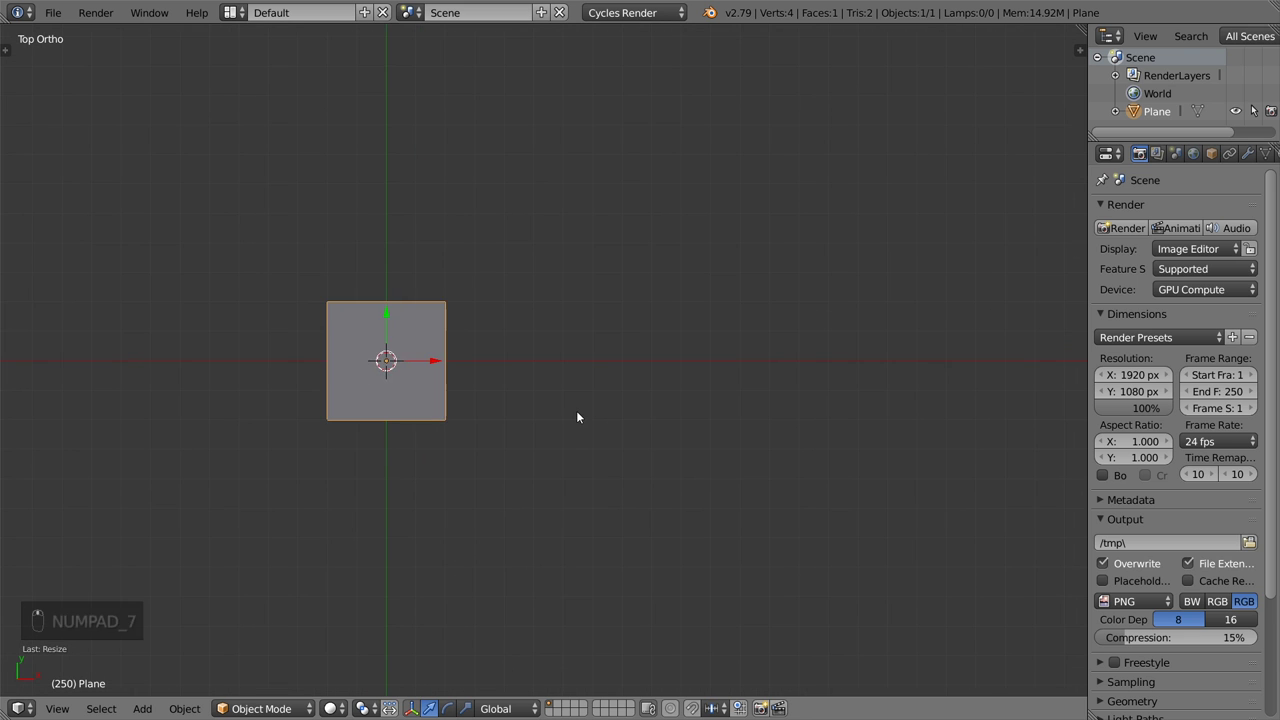
key("KP_3")
key("r")
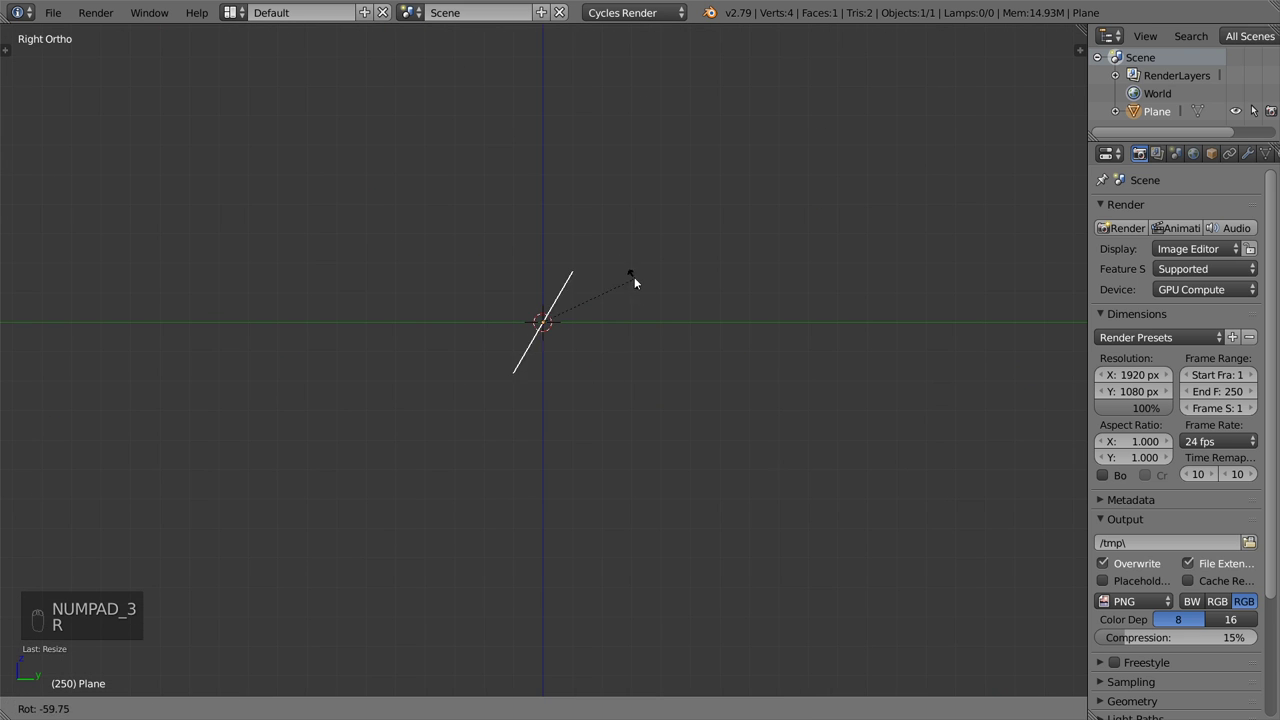
left_click(624, 262)
key("KP_1")
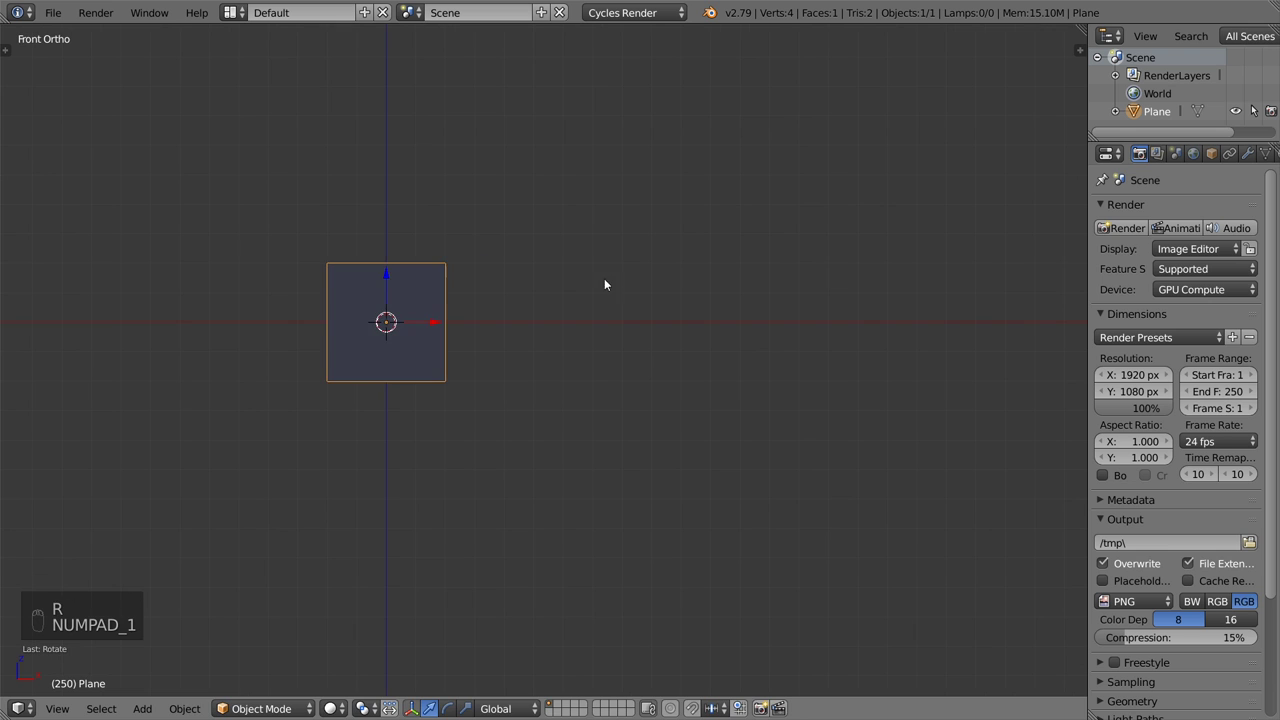
Select the plane's upper edge in Edit Mode and move it up along Z to stretch the plane into a tall strip
key("Tab")
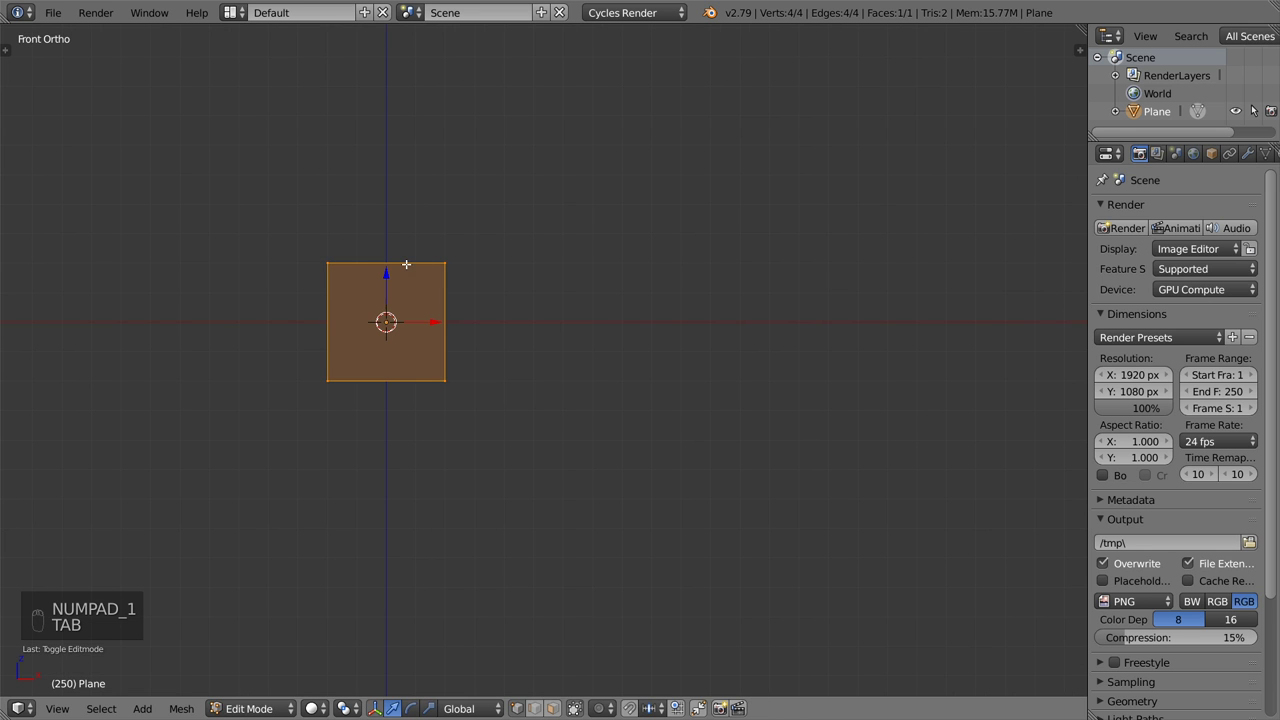
right_click(443, 263)
right_click(386, 263, "alt")
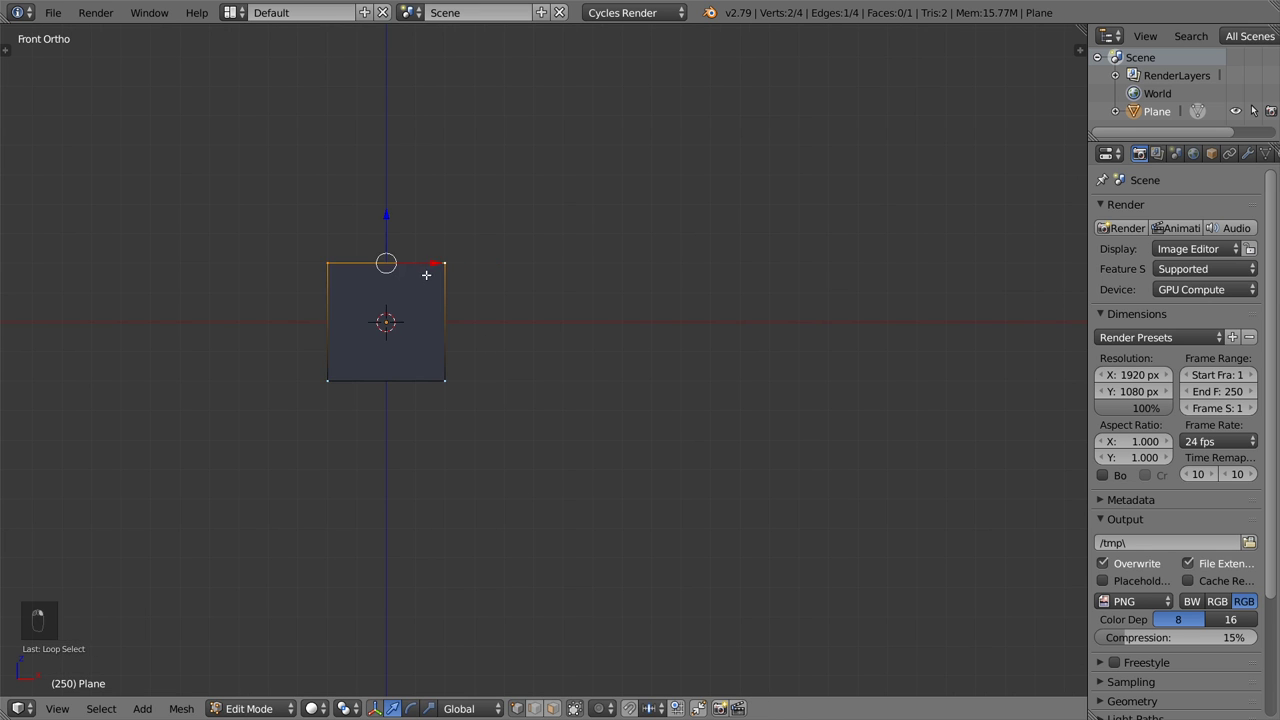
middle_click_drag(386, 263, 519, 377, "shift")
scroll(519, 377, "down", 4)
scroll(519, 377, "up", 1)
key("g")
key("z")
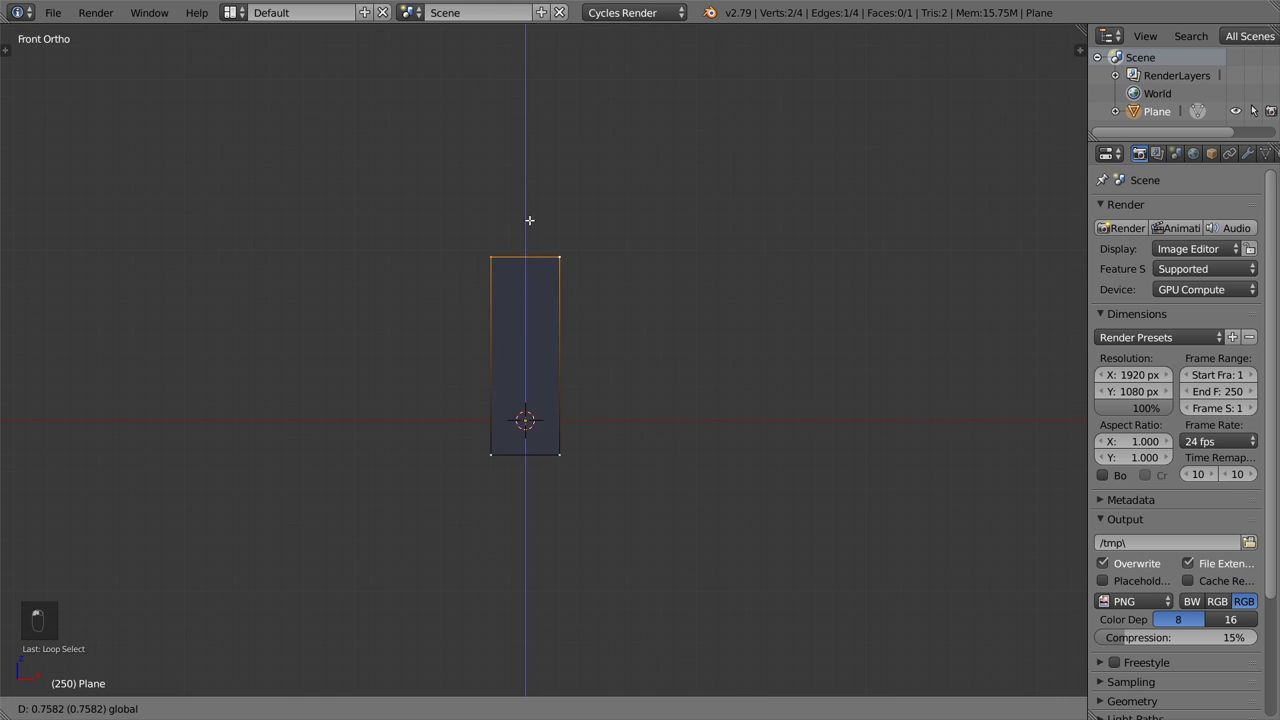
left_click(531, 213)
Extrude the strip's top edge straight up twice to add two more segments
key("e")
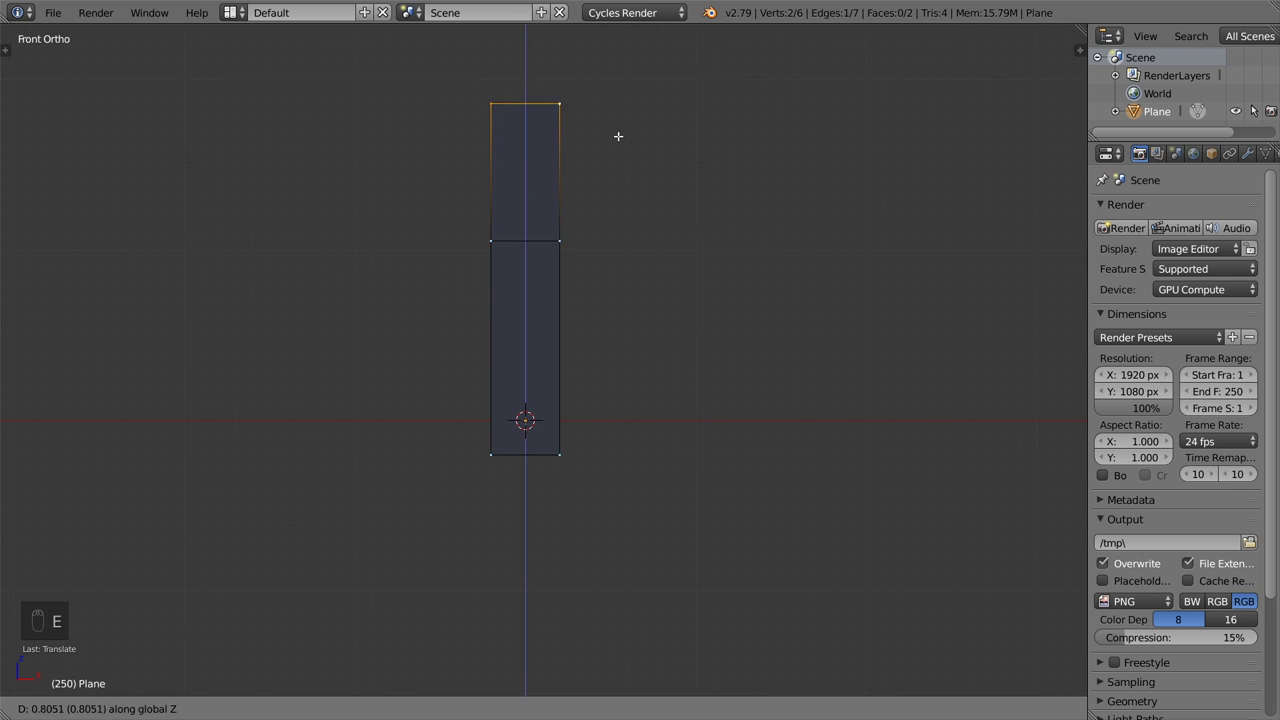
left_click(603, 140)
middle_click_drag(594, 143, 599, 314, "shift")
key("e")
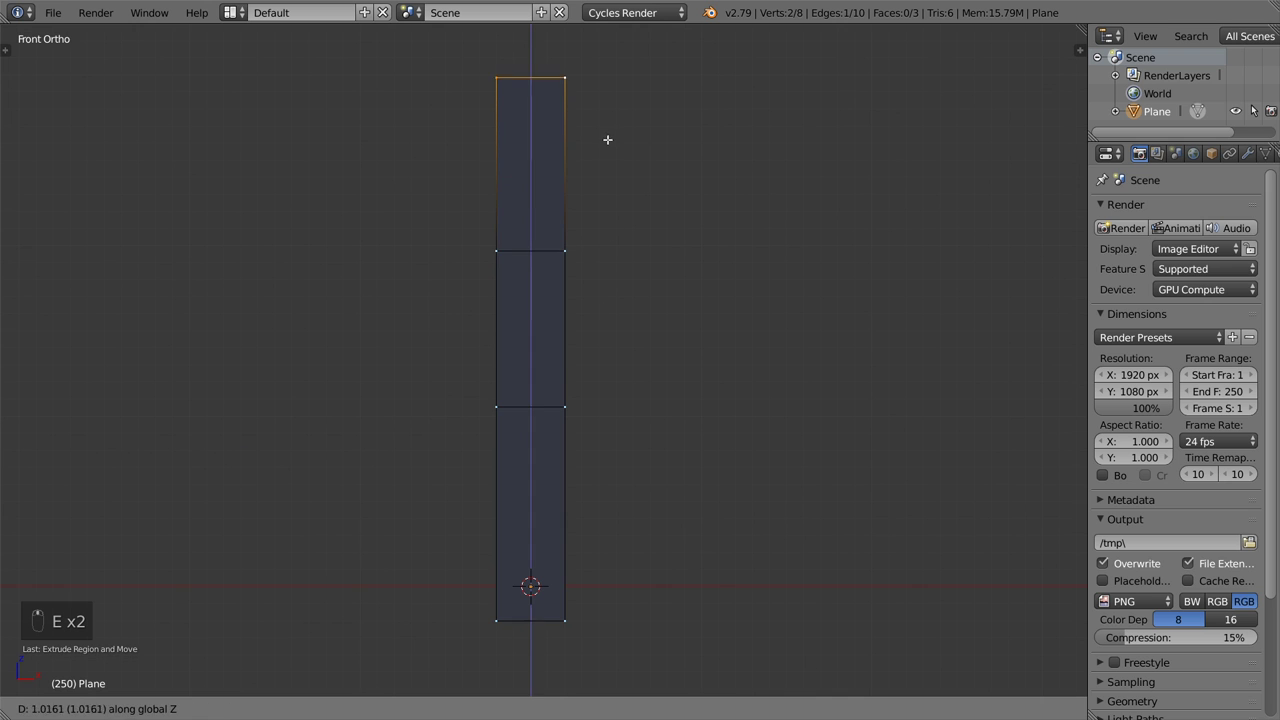
left_click(607, 135)
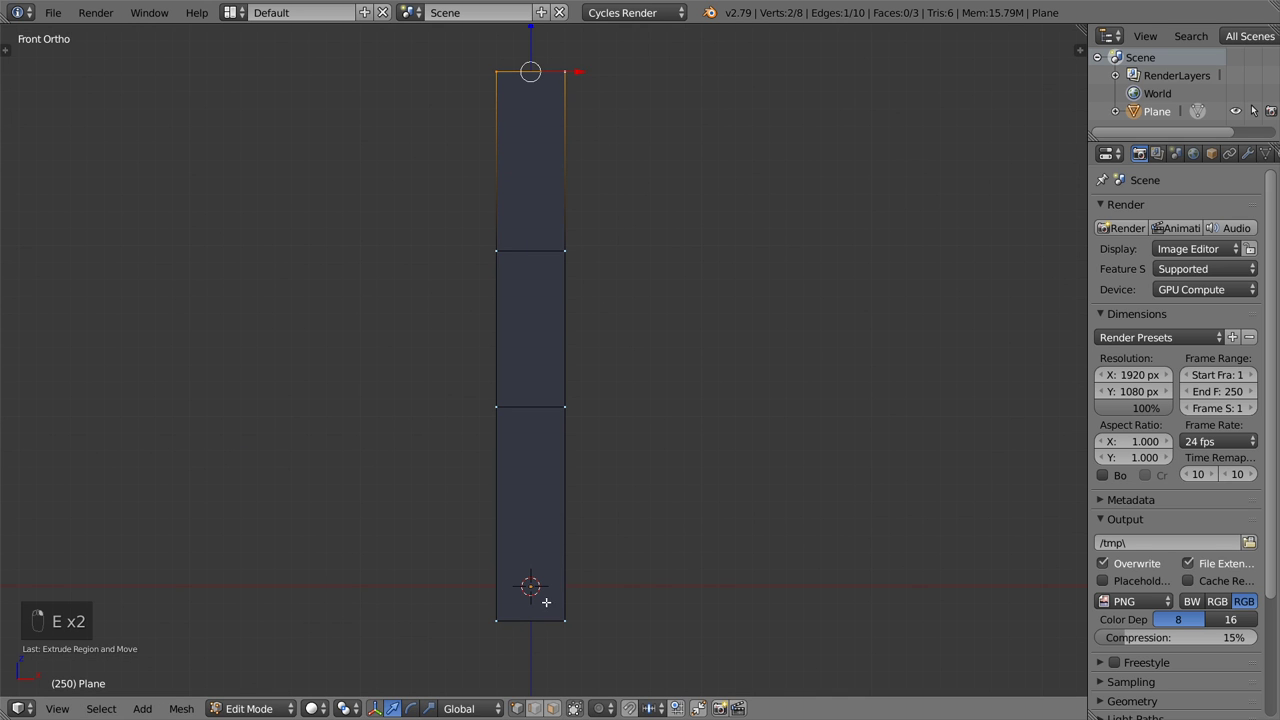
Scale the lower inner edge to about 0.9 and the upper inner edge to roughly half its width
right_click(531, 405)
key("s")
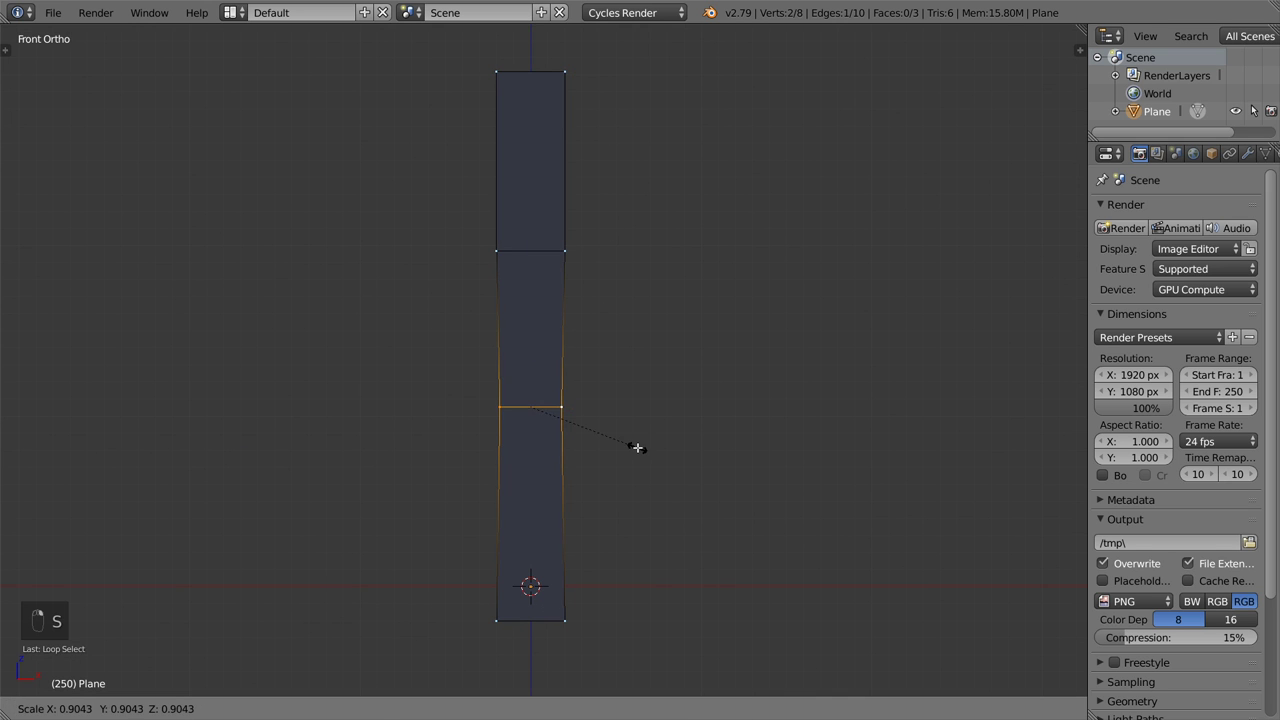
left_click(561, 335)
right_click(526, 262)
key("s")
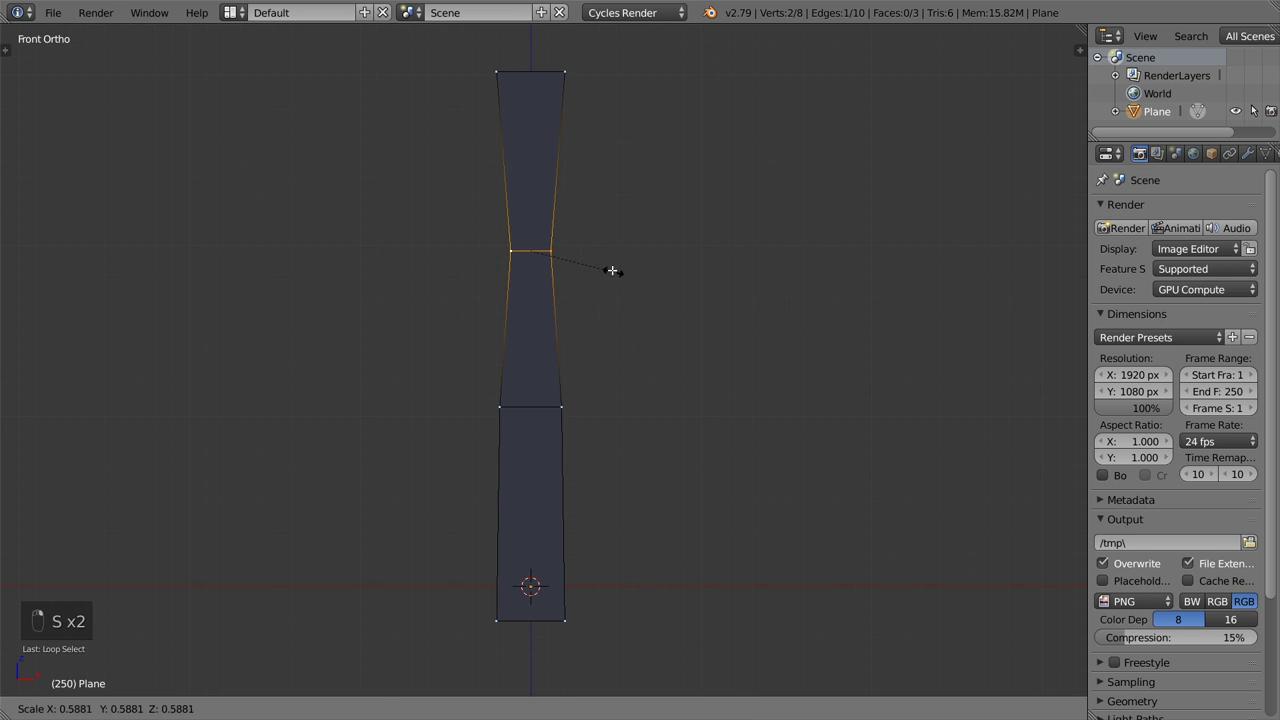
left_click(608, 258)
Scale the strip's top edge to 0.1 to form a narrow blade tip
right_click(547, 79)
type("s0.1")
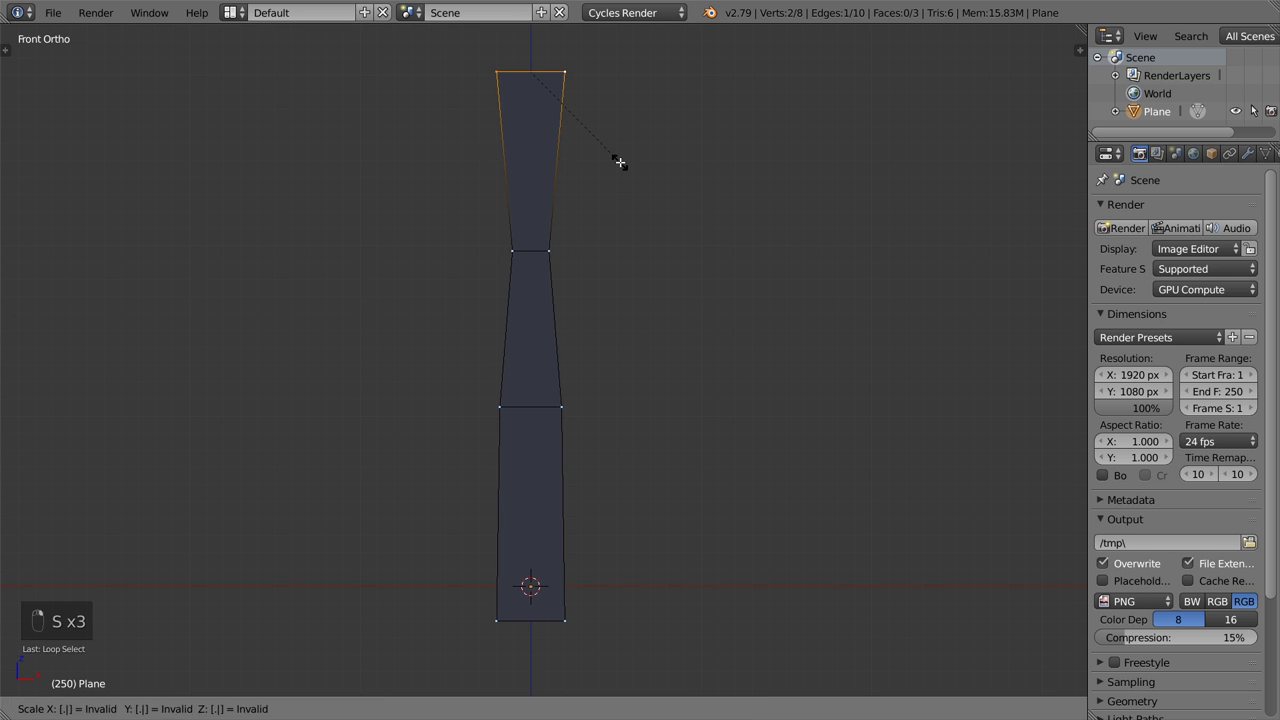
key("Return")
key("Tab")
key("Tab")
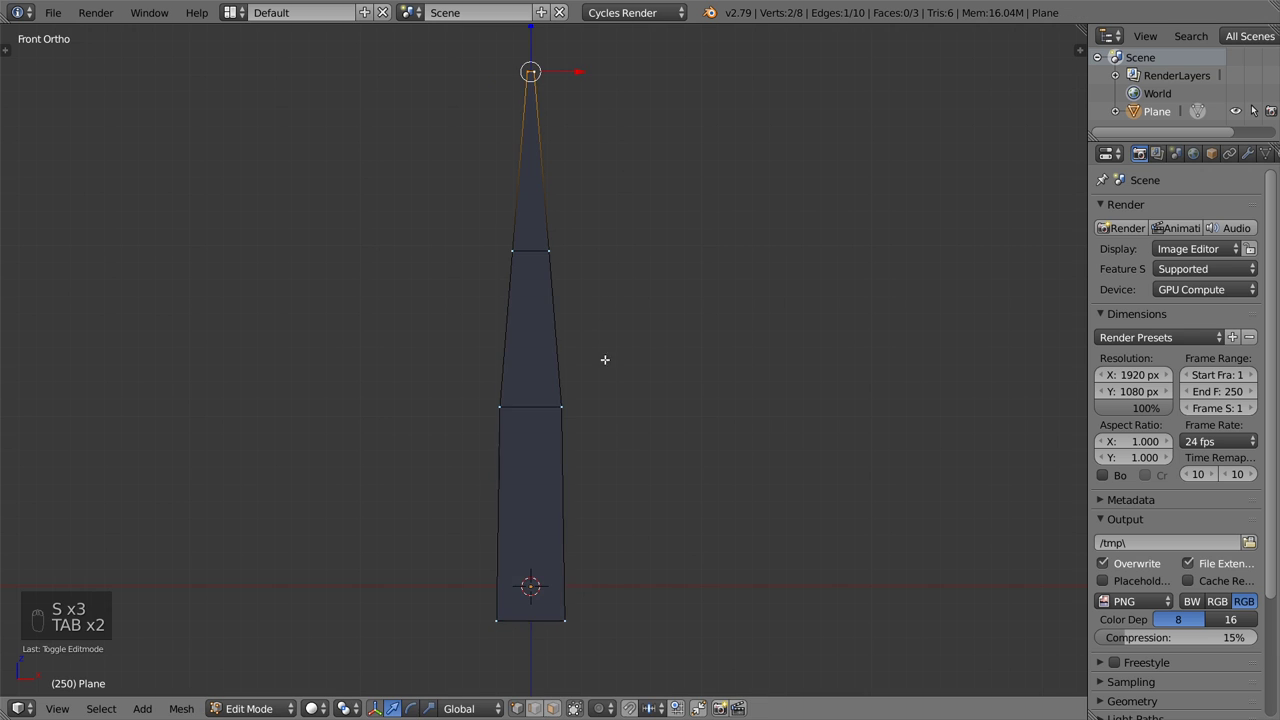
Enable proportional editing in the right side view and try moving the tip edge sideways with an influence size of about 2.36
key("KP_3")
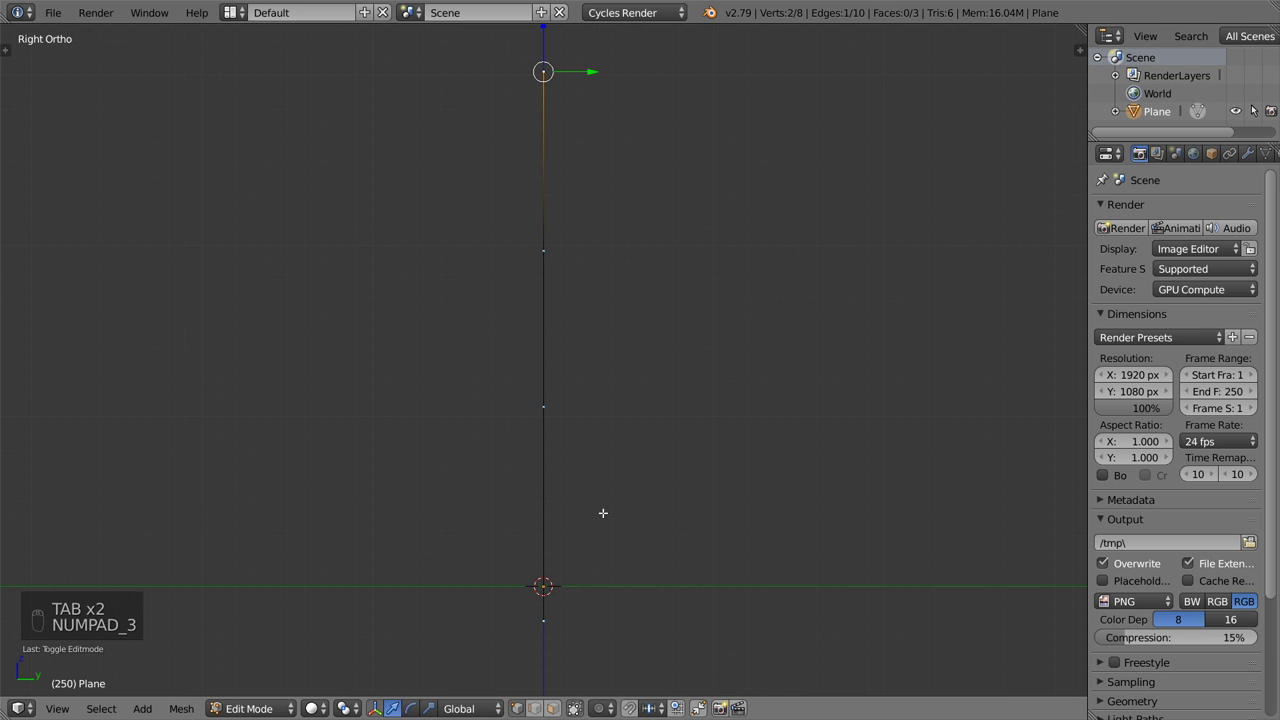
key("o")
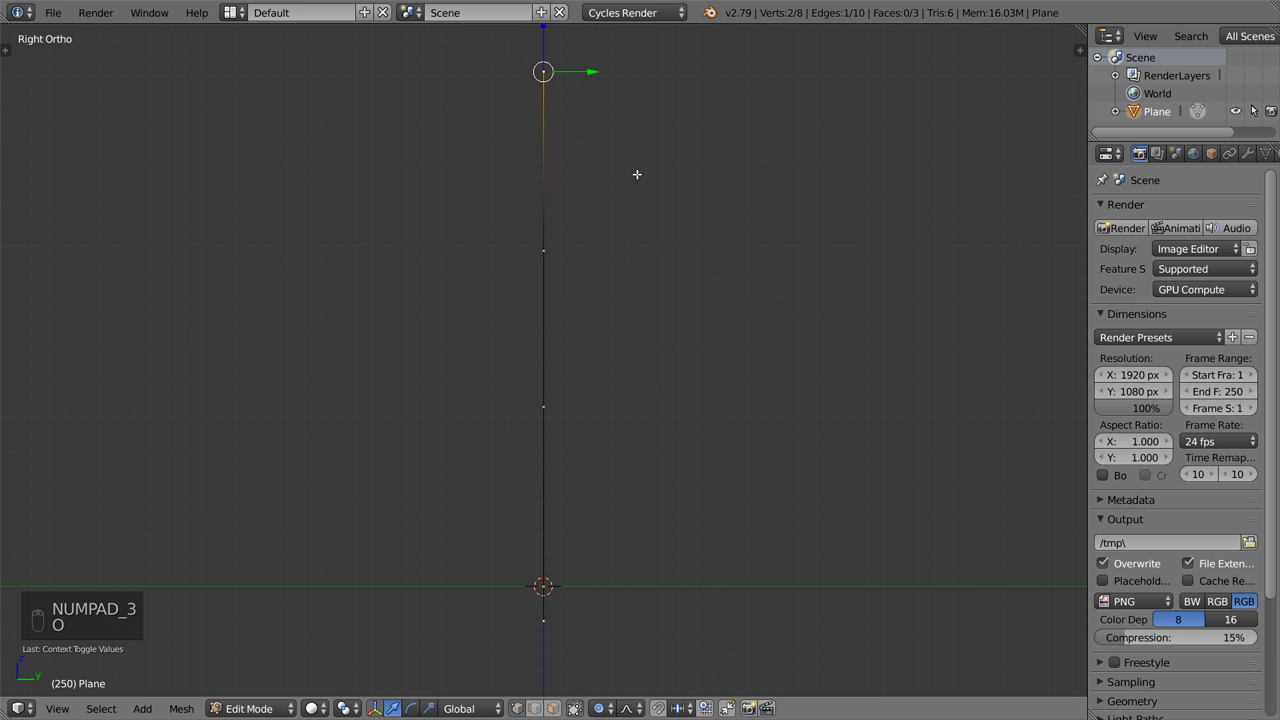
key("g")
scroll(720, 169, "down", 9)
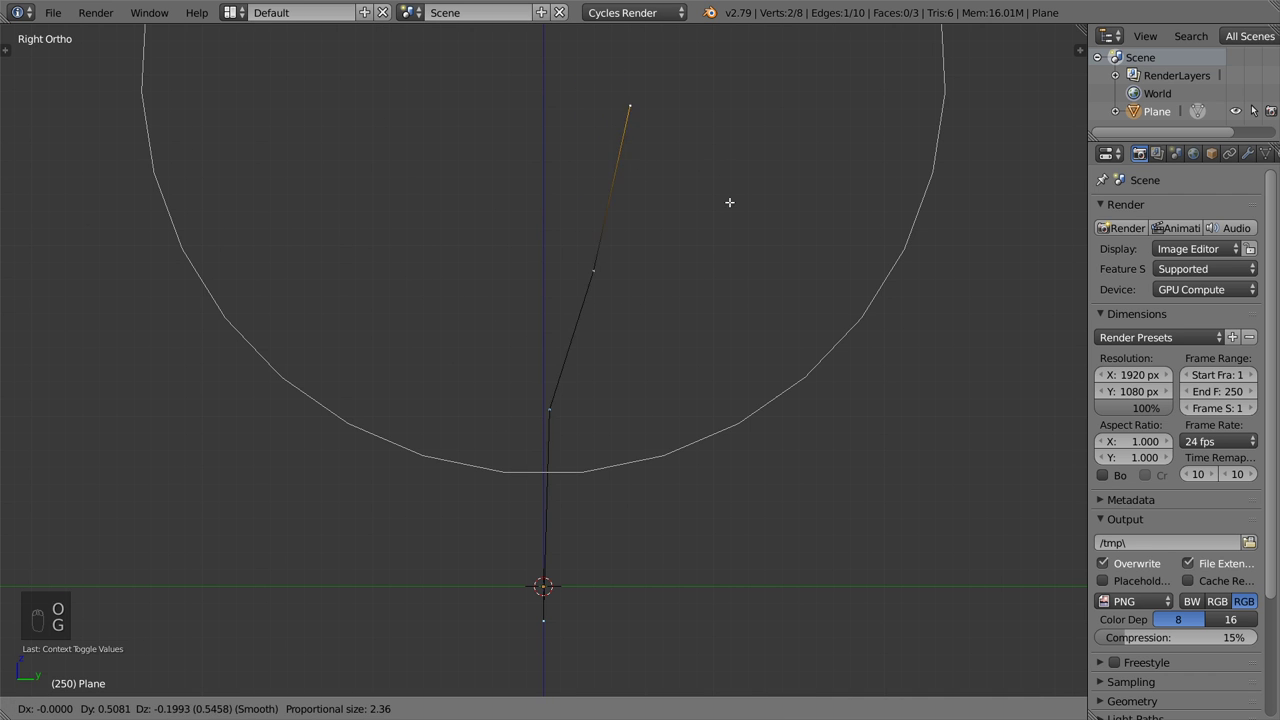
right_click(759, 197)
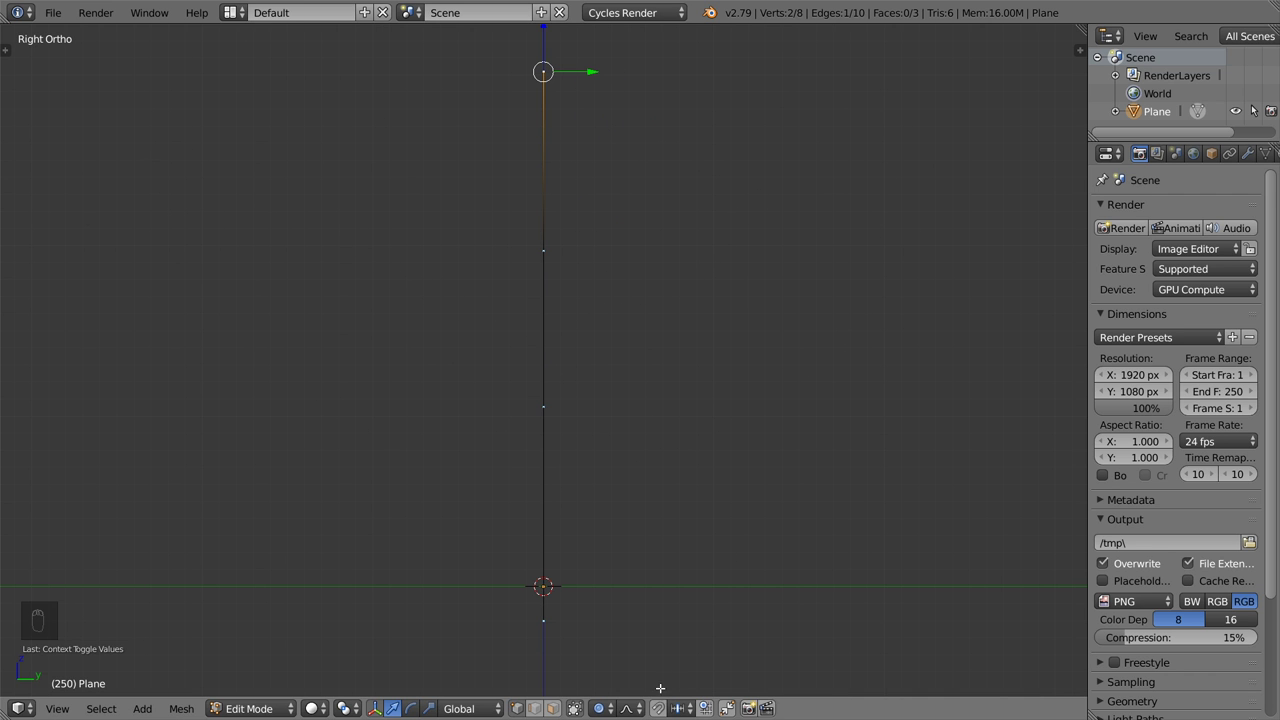
Set the proportional falloff to Sphere and rotate the tip edge by about 12 degrees to curve the blade
left_click(629, 712)
left_click(642, 663)
key("r")
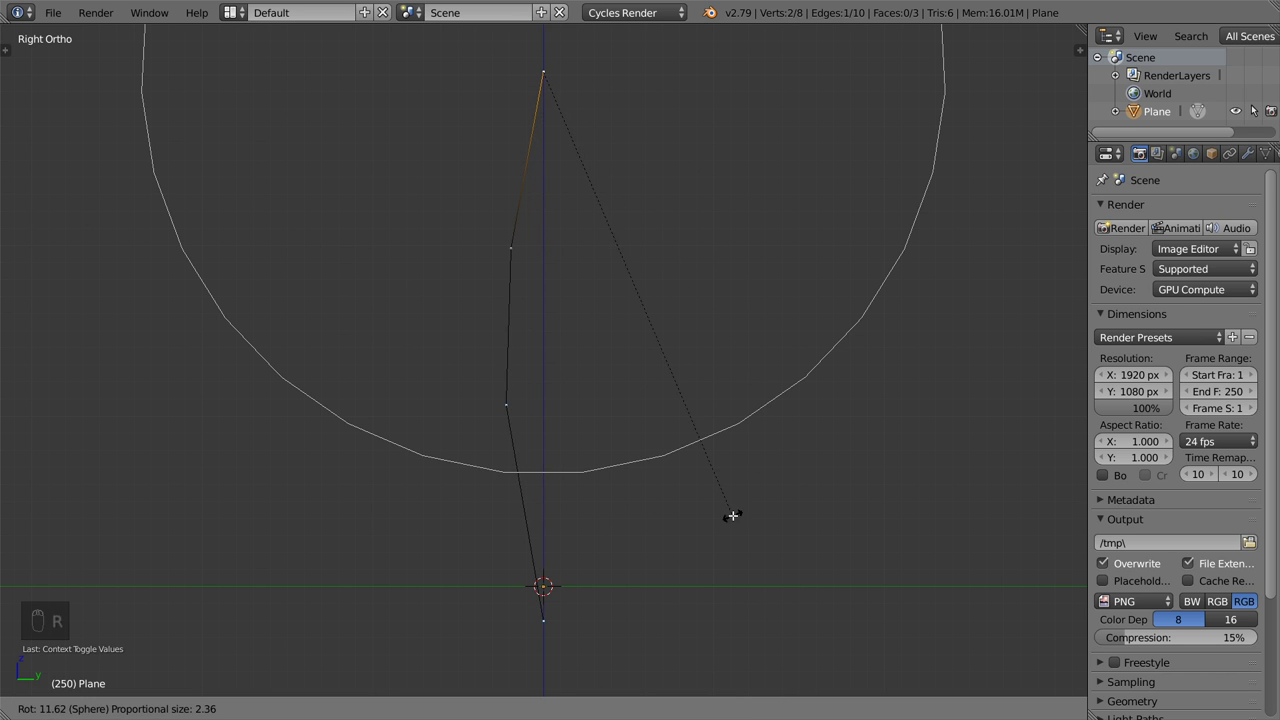
left_click(735, 510)
Lean the blade toward positive Y by moving, rotating and again moving its tip edge with an influence size of 3.14
key("g")
scroll(763, 426, "down", 3)
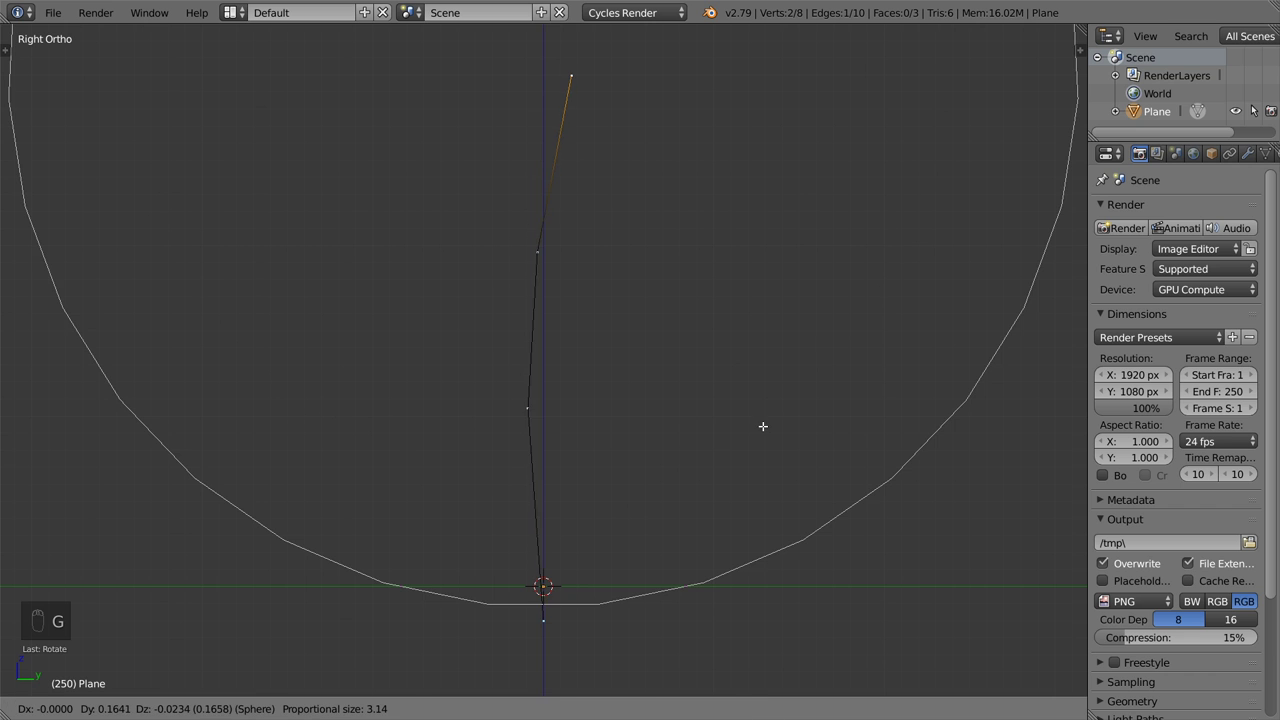
left_click(838, 433)
key("r")
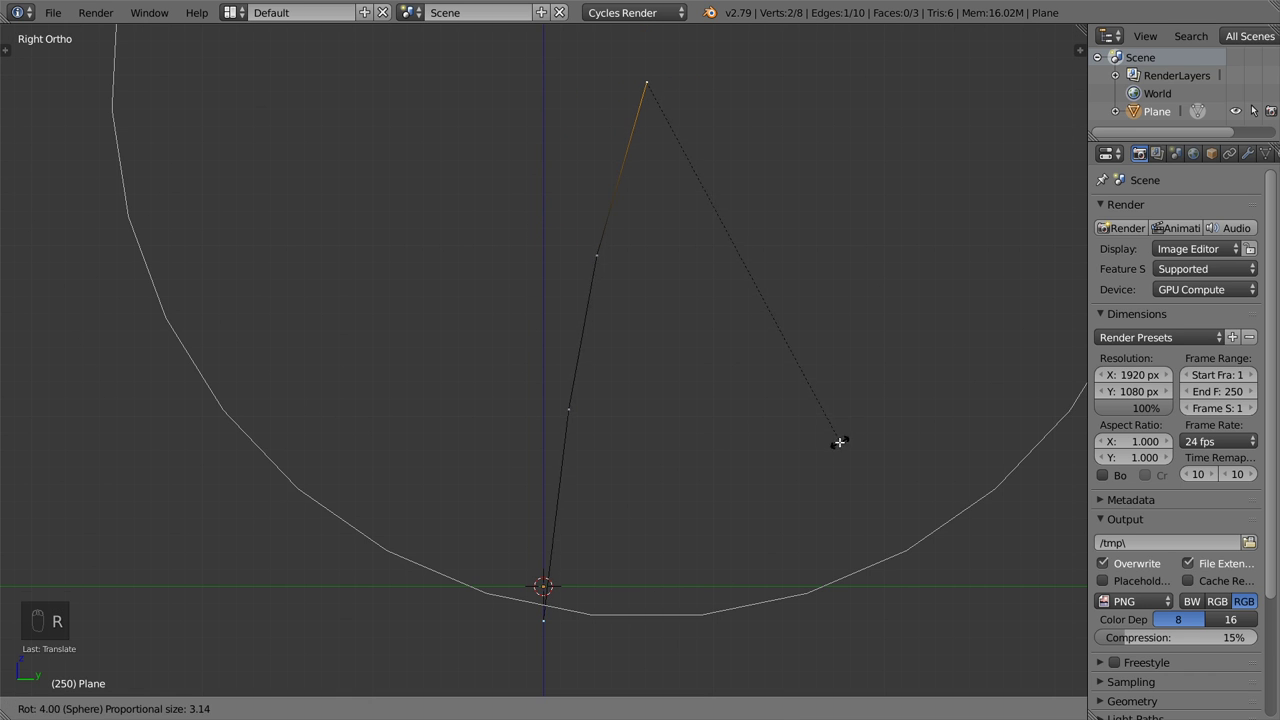
left_click(798, 485)
key("g")
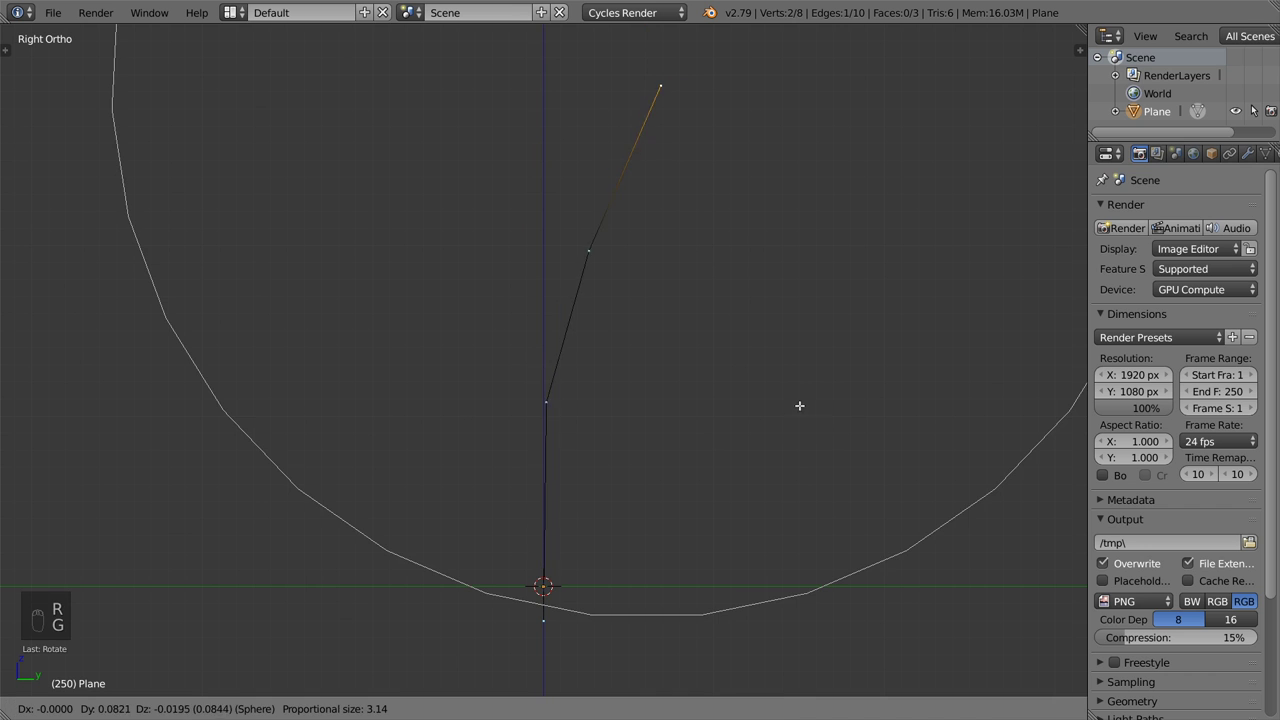
left_click(823, 414)
middle_click_drag(684, 229, 820, 251)
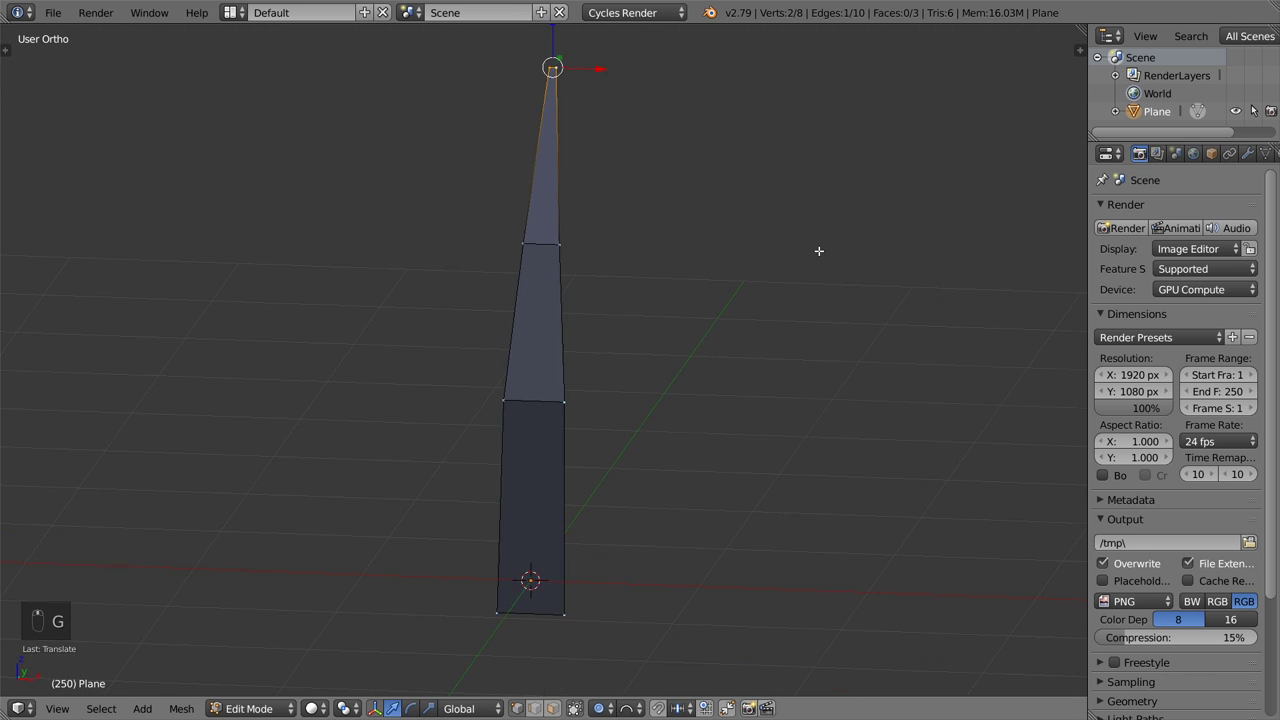
key("Tab")
key("Tab")
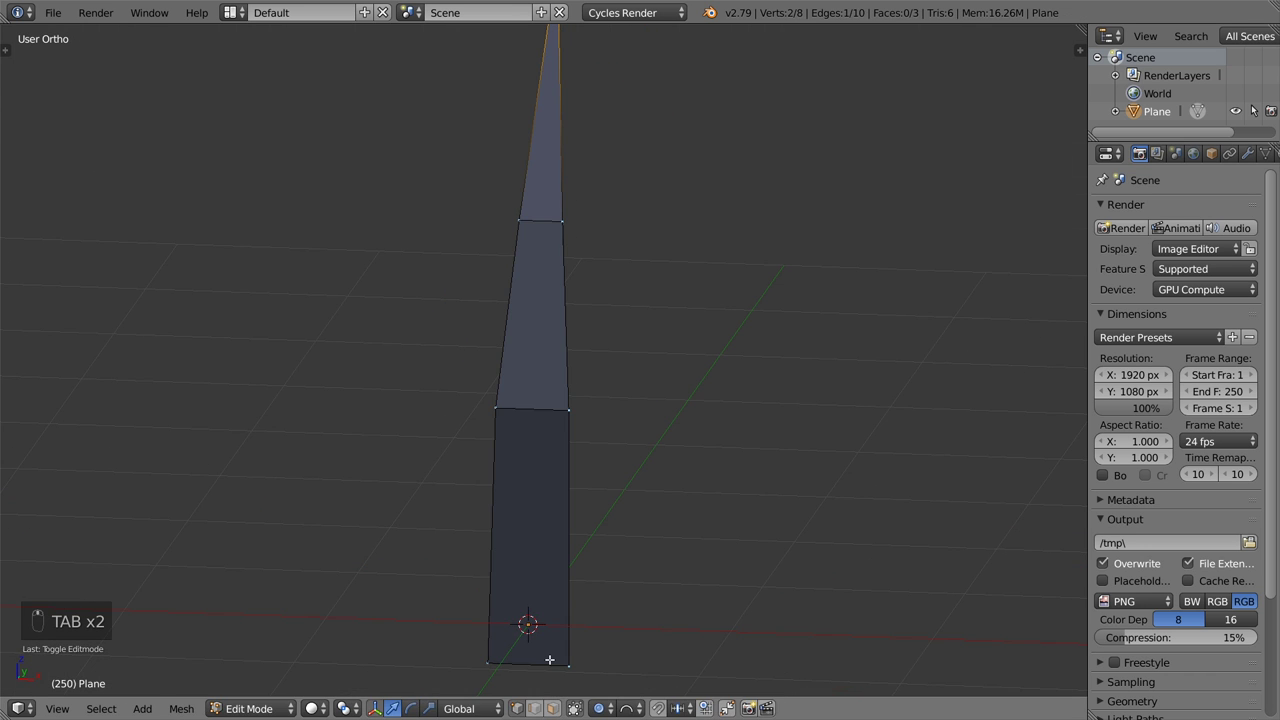
Select the entire blade mesh, recenter the 3D cursor at the world origin and view the blade from above
right_click(549, 660)
key("a")
key("a")
key("a")
key("a")
scroll(560, 540, "down", 2)
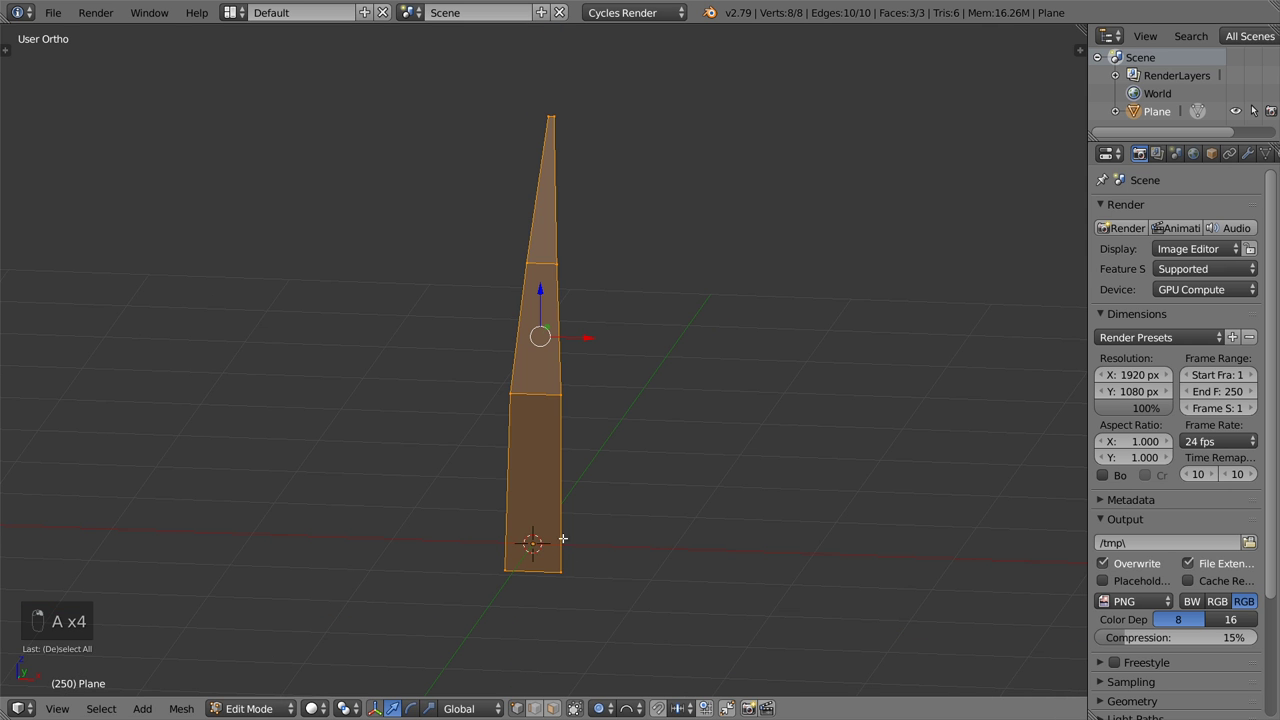
key("shift+c")
key("KP_7")
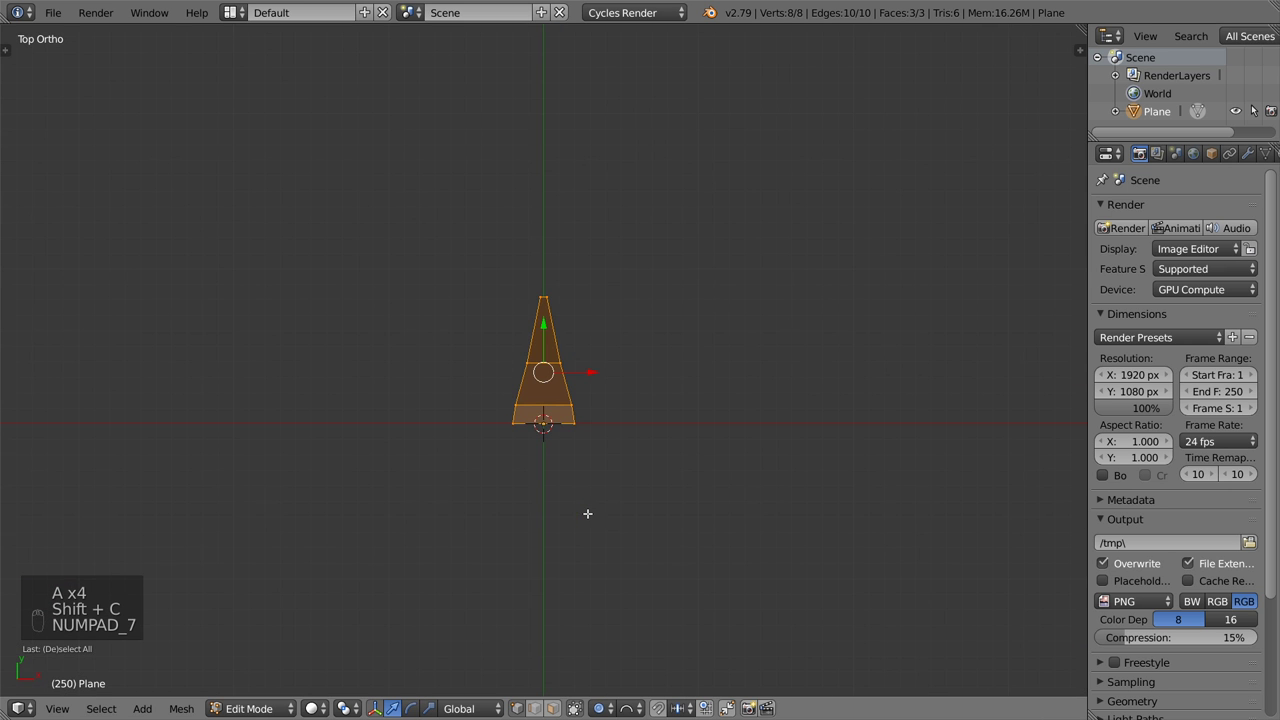
scroll(620, 432, "up", 4)
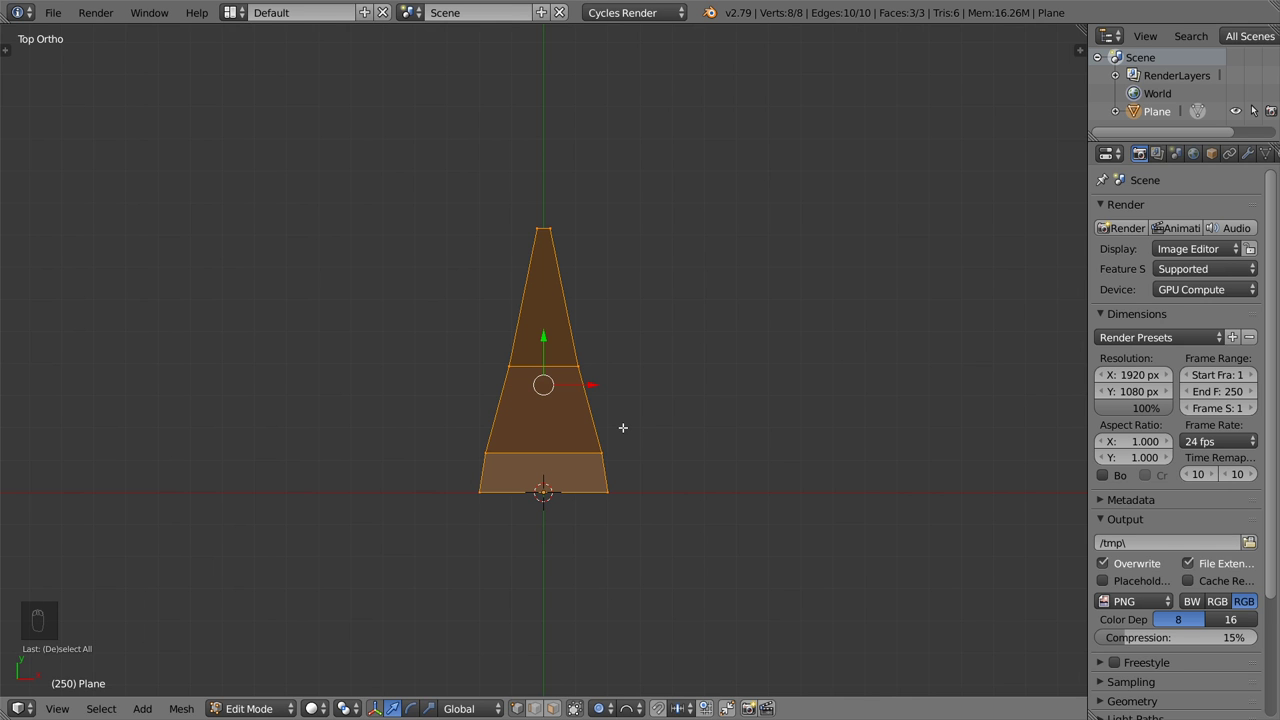
Duplicate the blade in place and try rotating the copy around its own center
key("shift+d")
key("r")
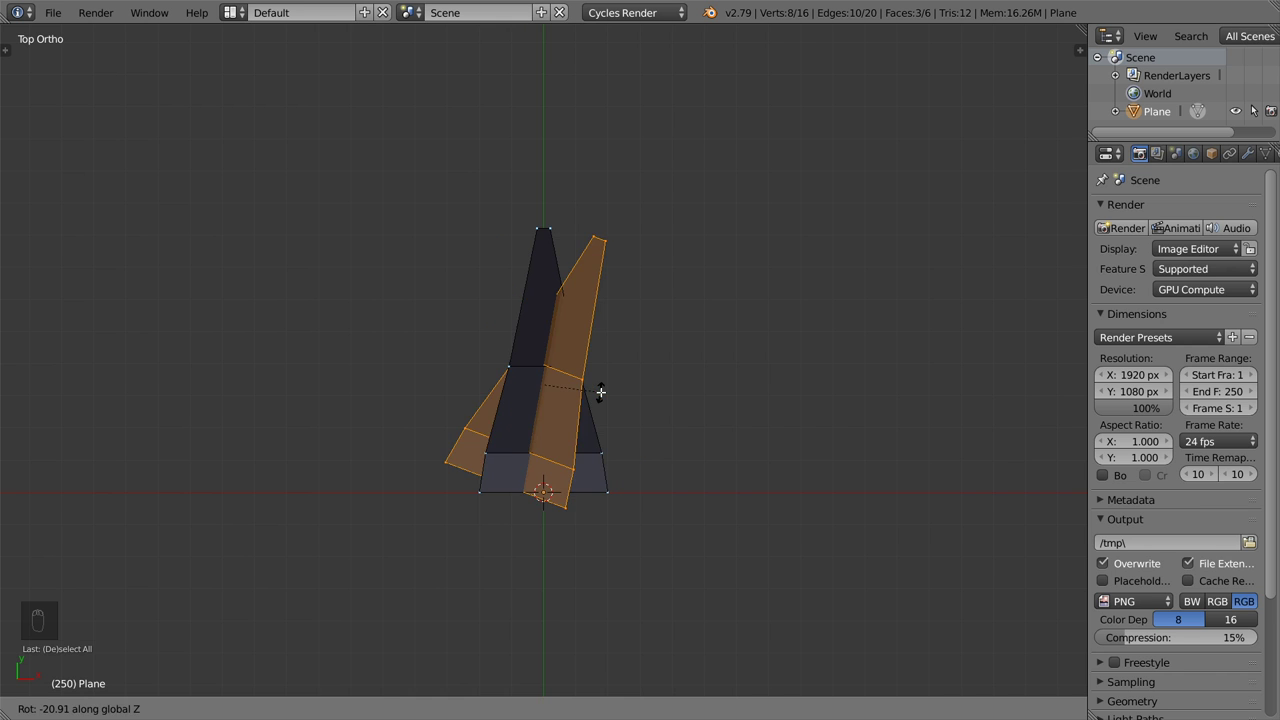
right_click(600, 392)
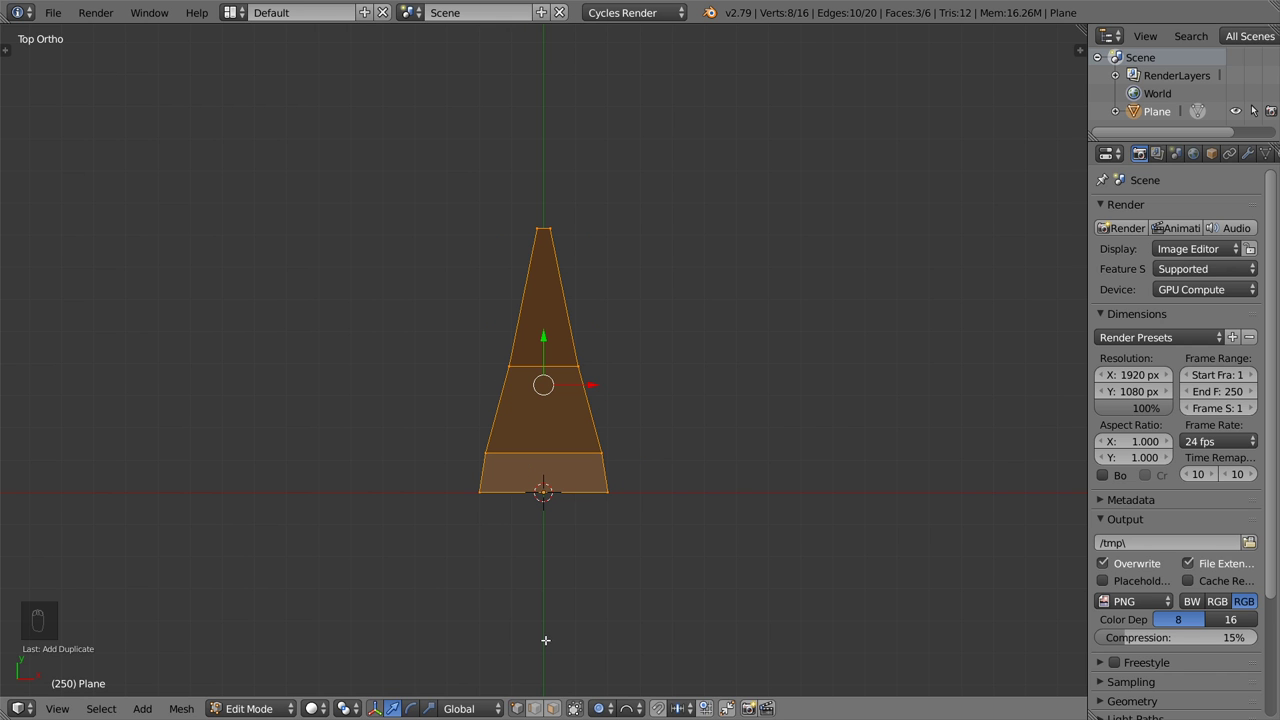
With proportional editing off and the pivot point set to 3D Cursor, rotate the duplicated blade by 90 degrees
key("o")
left_click(357, 713)
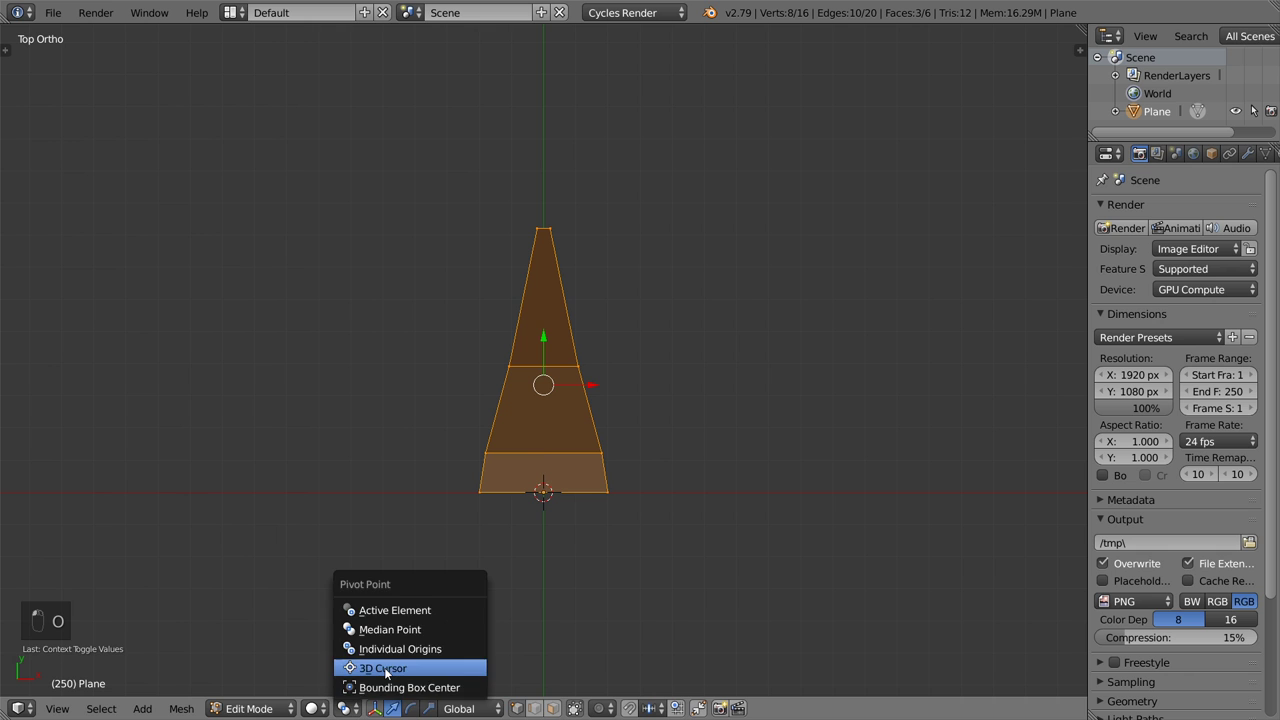
left_click(392, 668)
type("r")
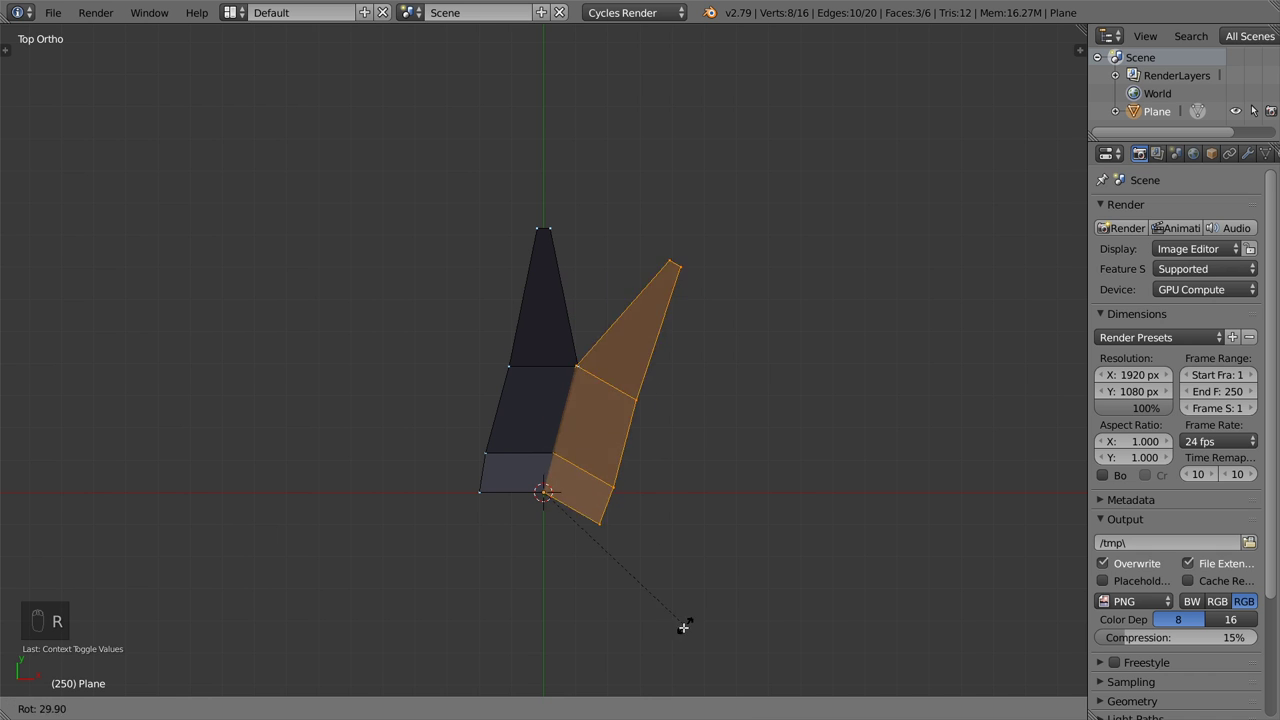
type("90")
key("Return")
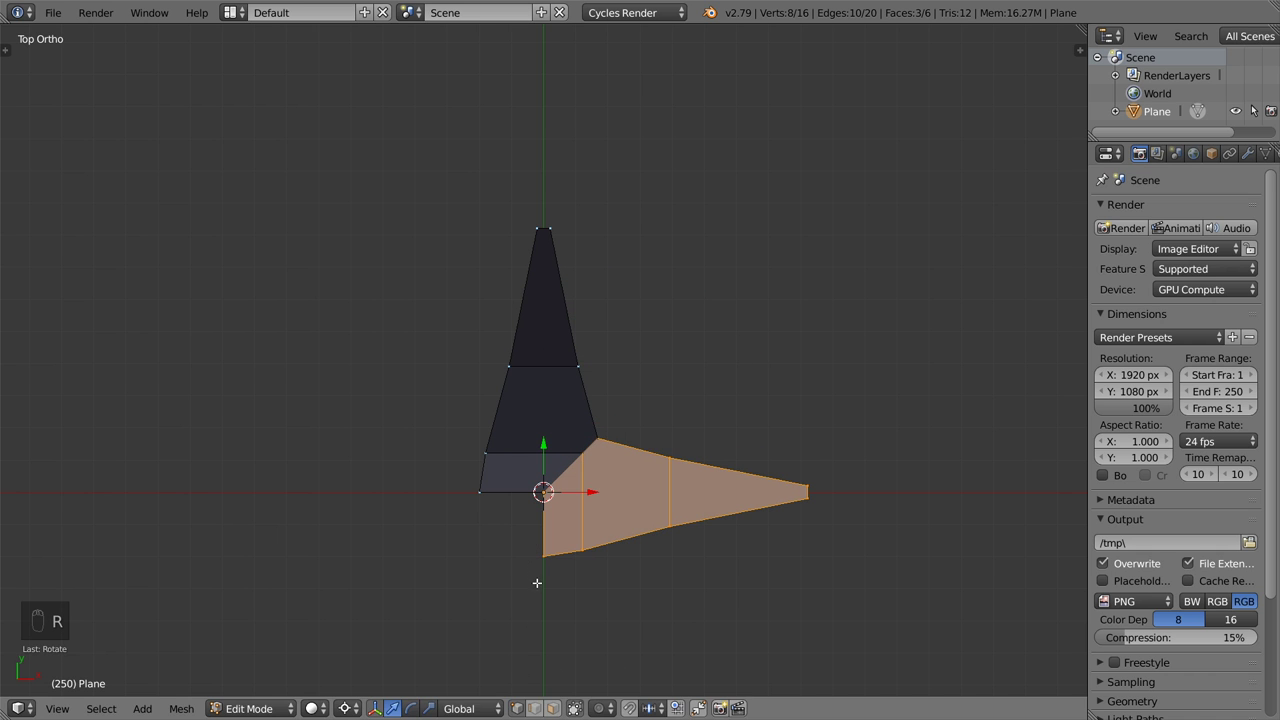
Duplicate the blade pointing along positive X and rotate the copy 90 degrees twice so it points along negative X
key("shift+d")
type("r-90")
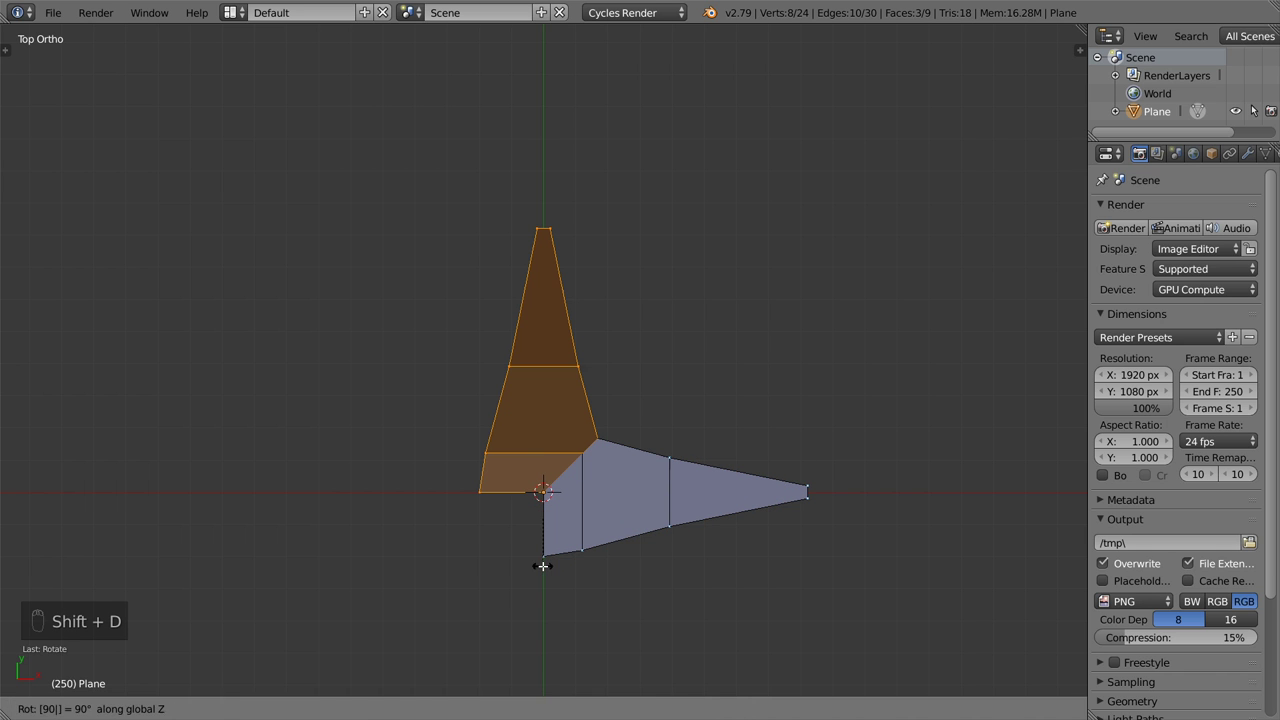
key("Return")
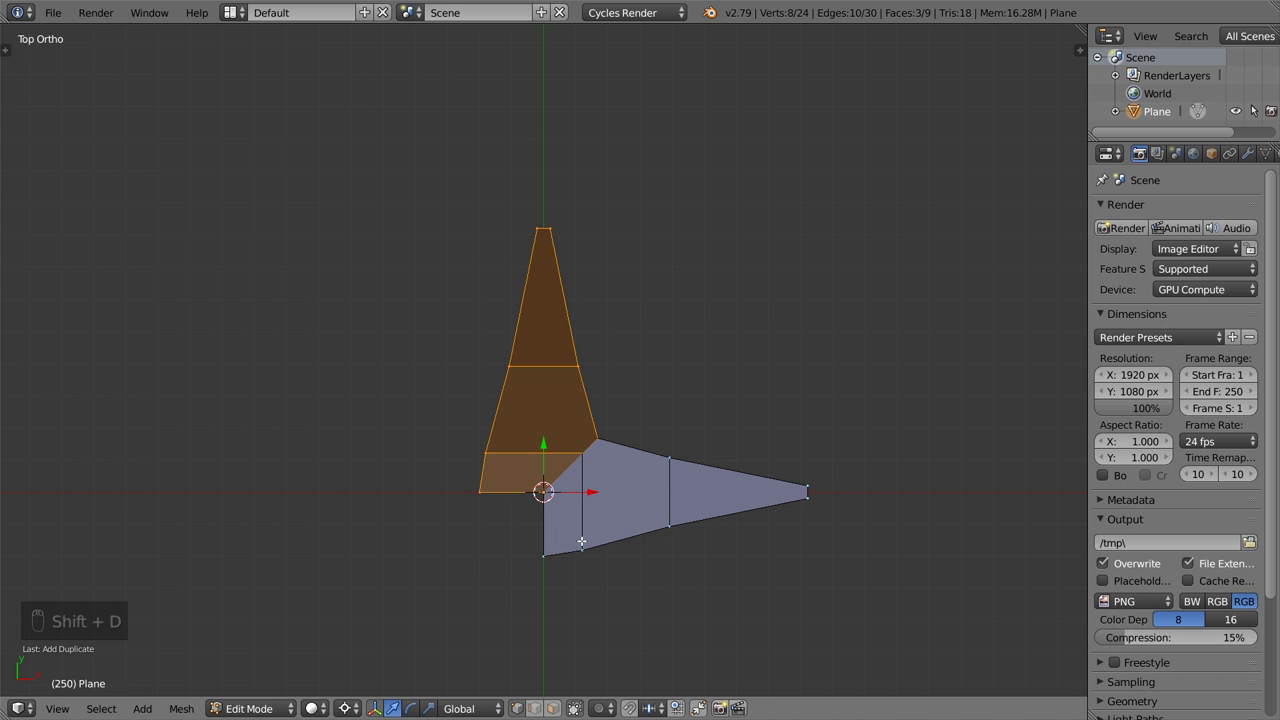
type("r90")
key("Return")
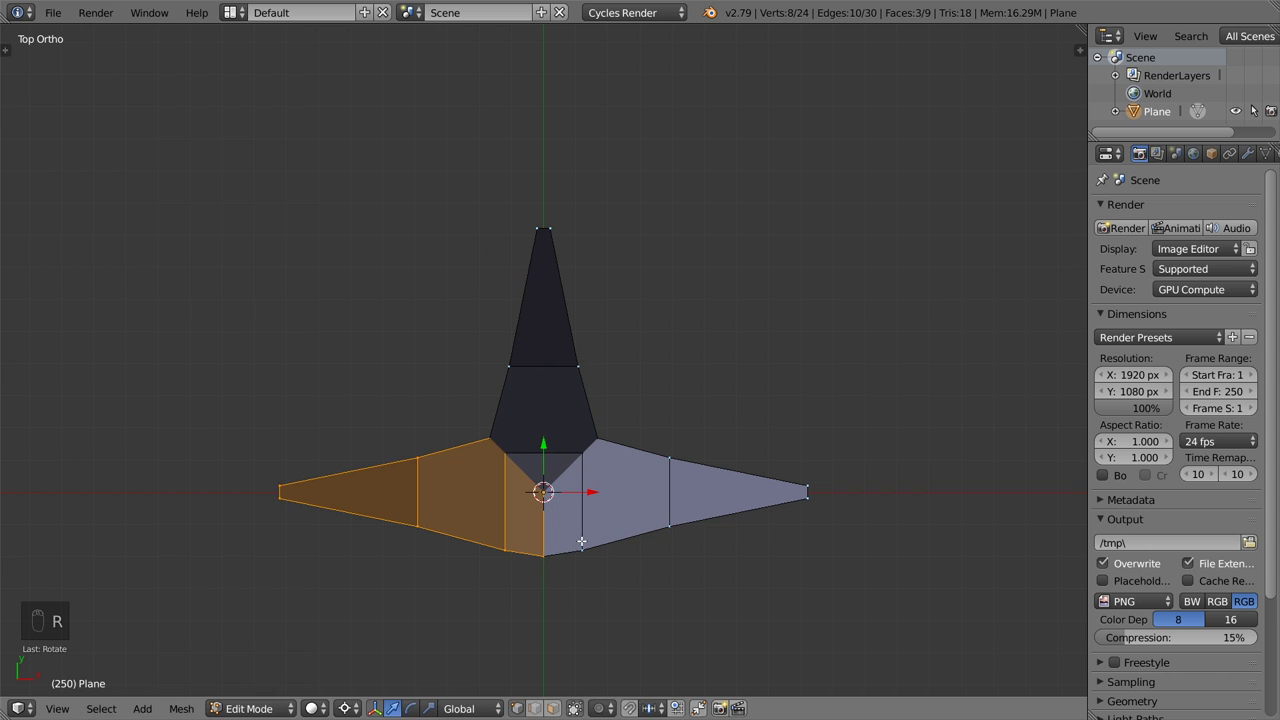
Duplicate the blade pointing along negative X and rotate the copy 90 degrees so it points along negative Y
key("shift+d")
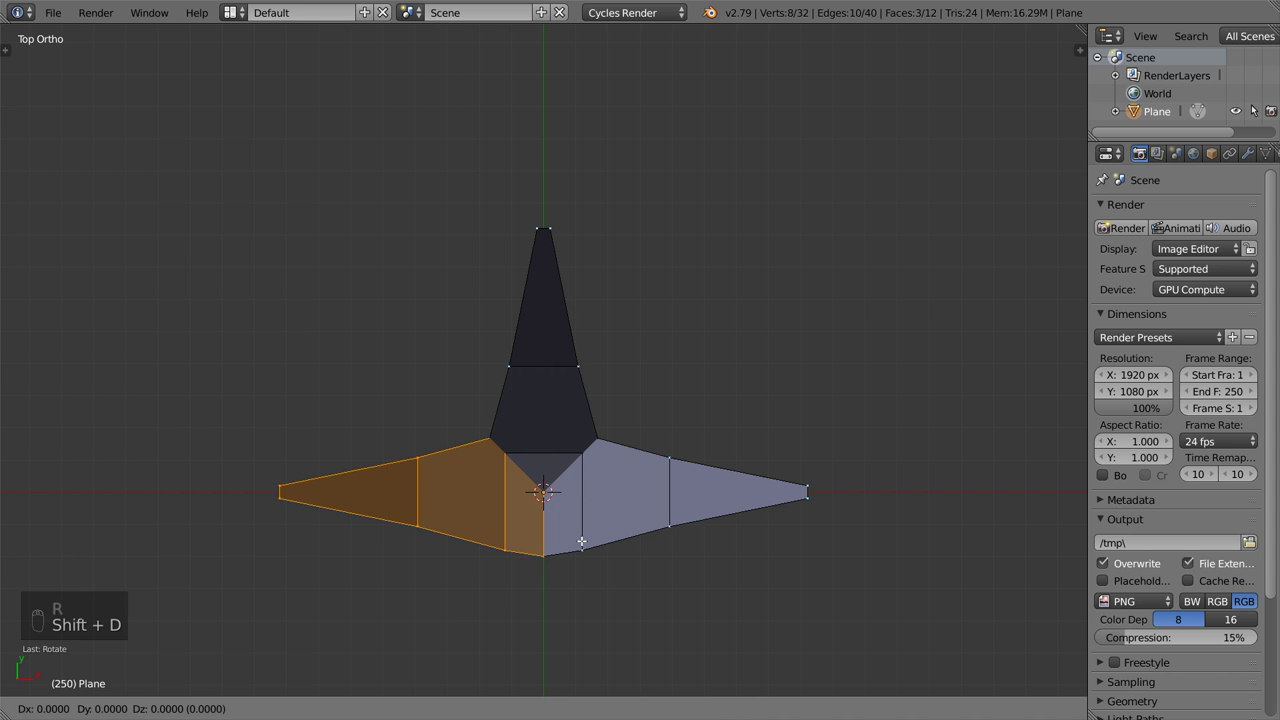
type("r90")
key("Return")
Select the whole linked mesh of the blade that leans toward negative X
middle_click_drag(580, 540, 624, 435)
right_click(592, 435)
key("ctrl+l")
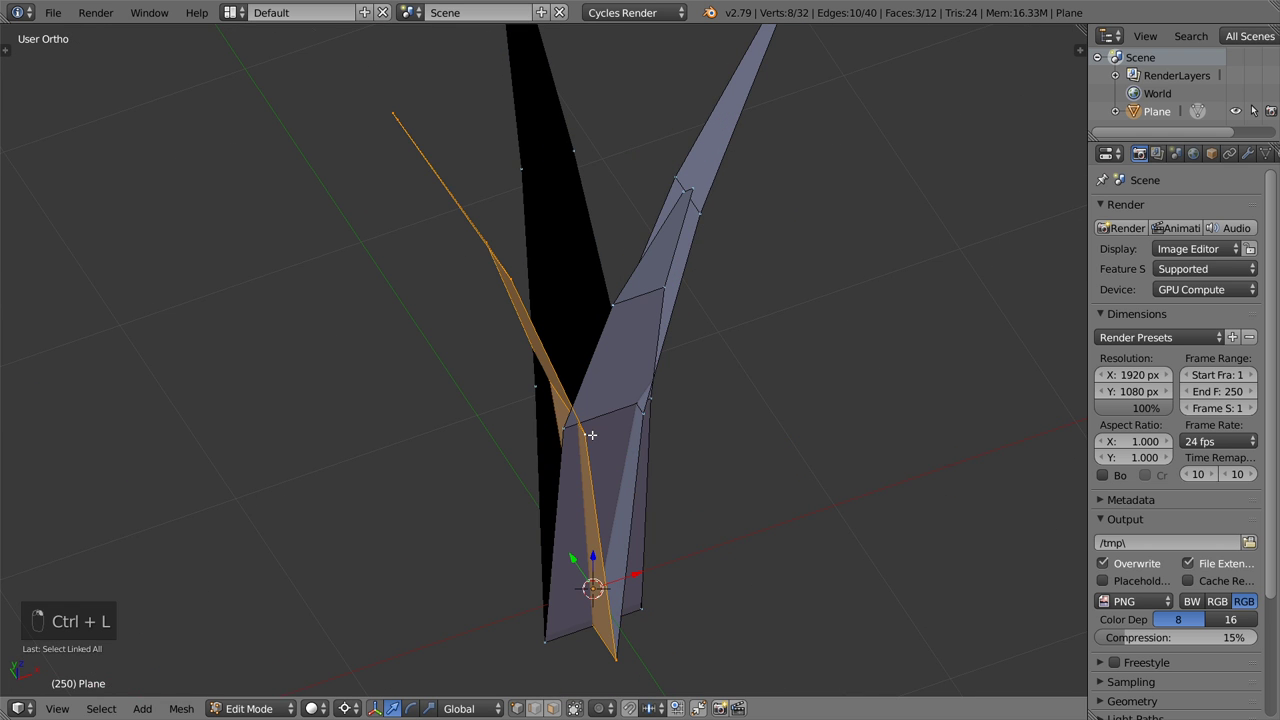
key("g")
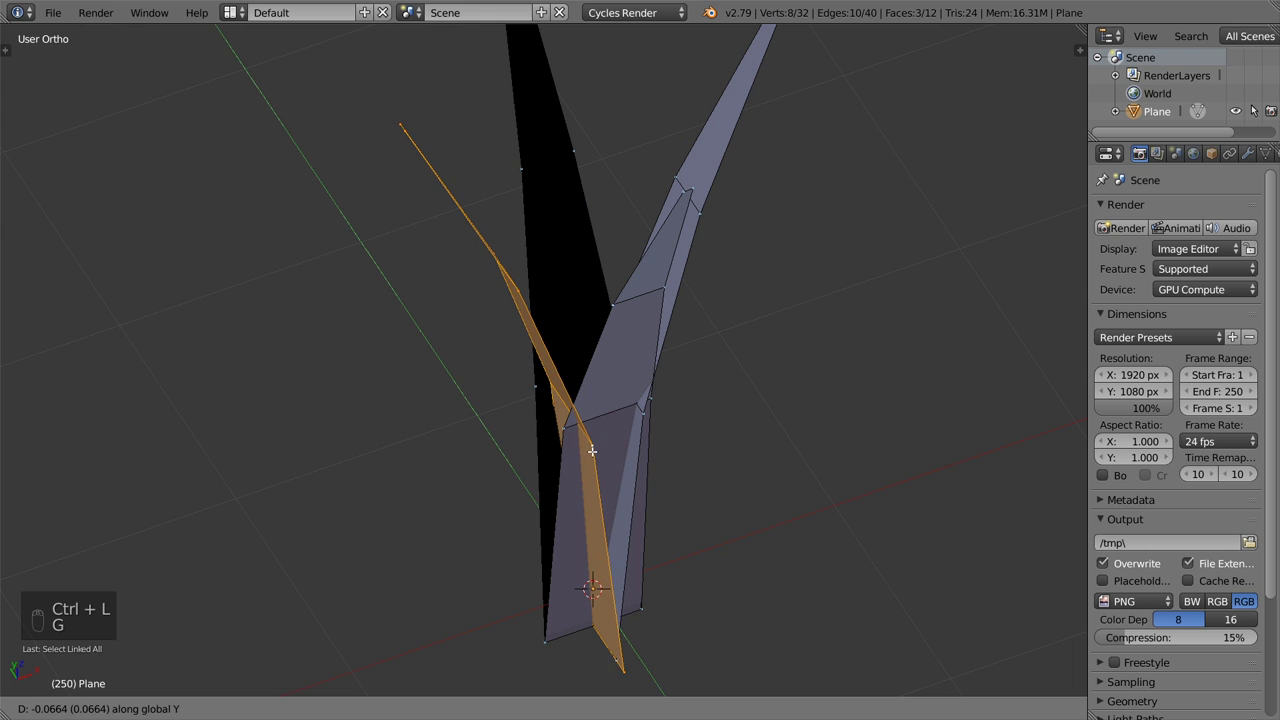
right_click(592, 452)
key("g")
key("y")
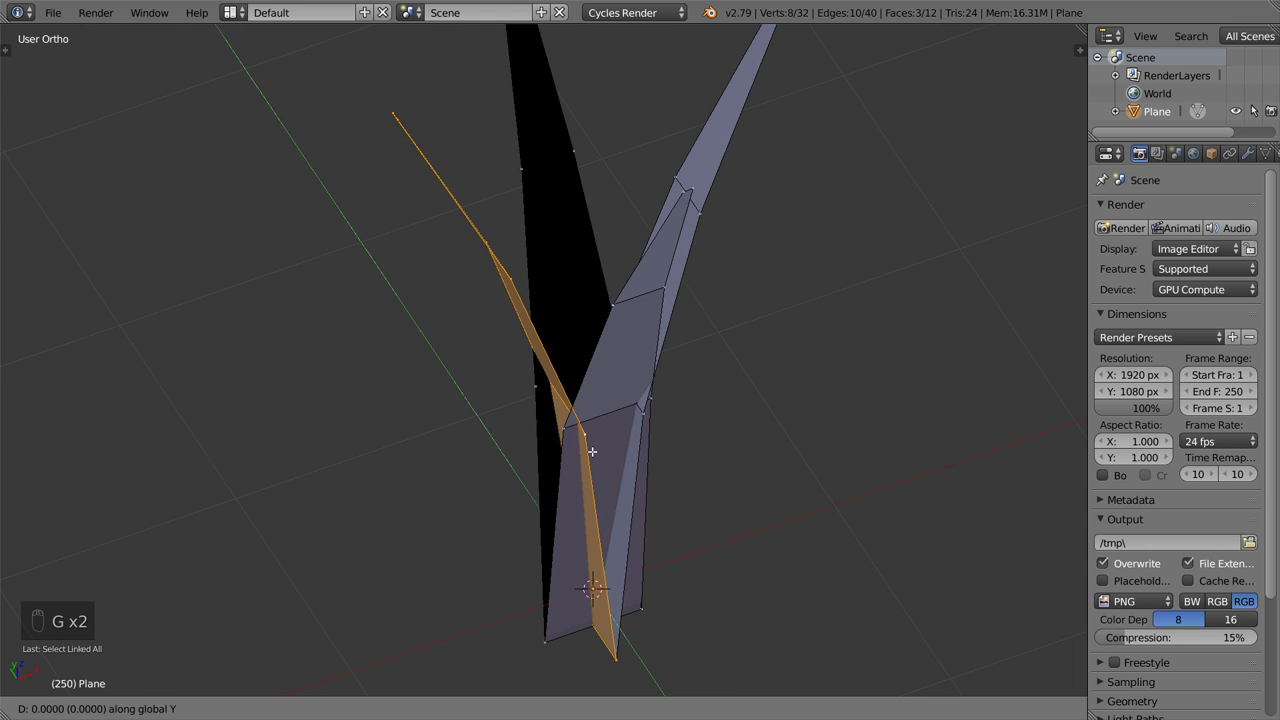
right_click(592, 452)
Move the selected blade slightly outward from the center toward negative X
key("g")
key("y")
left_click(587, 494)
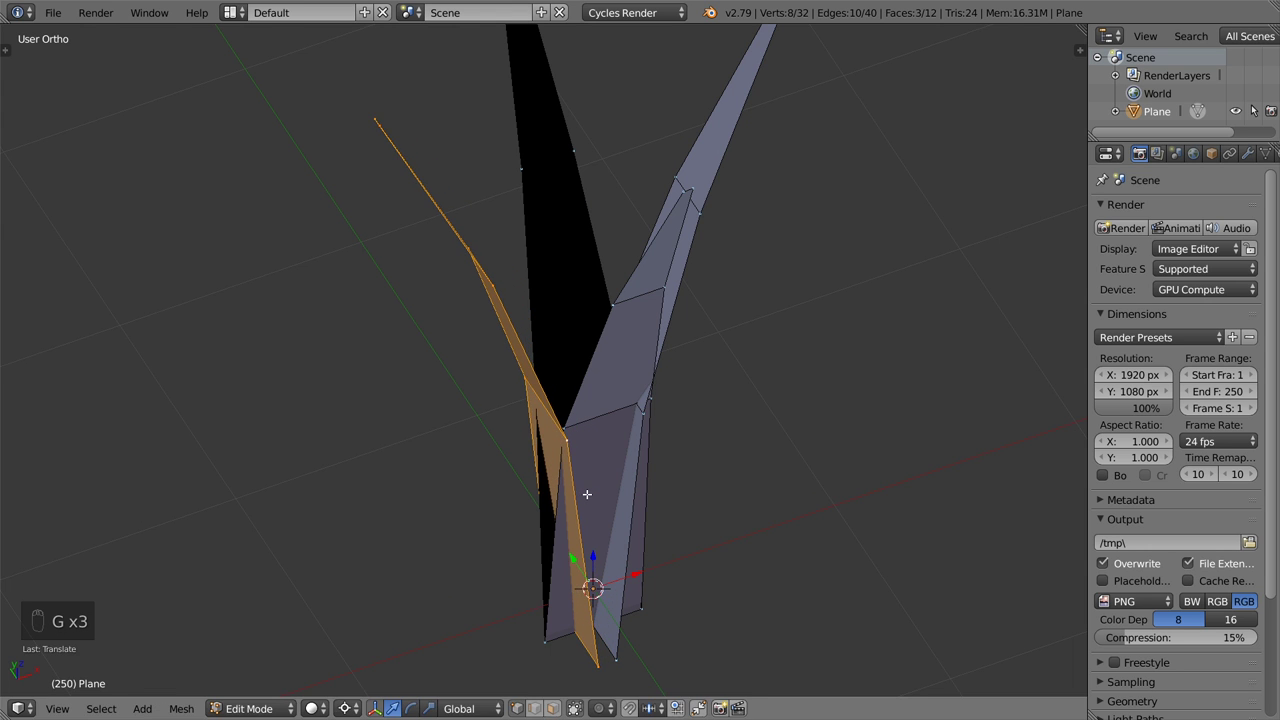
Select the base edge of the negative X blade and scale it narrower with the pivot point set to Bounding Box Center
middle_click_drag(587, 494, 562, 505)
right_click(562, 508)
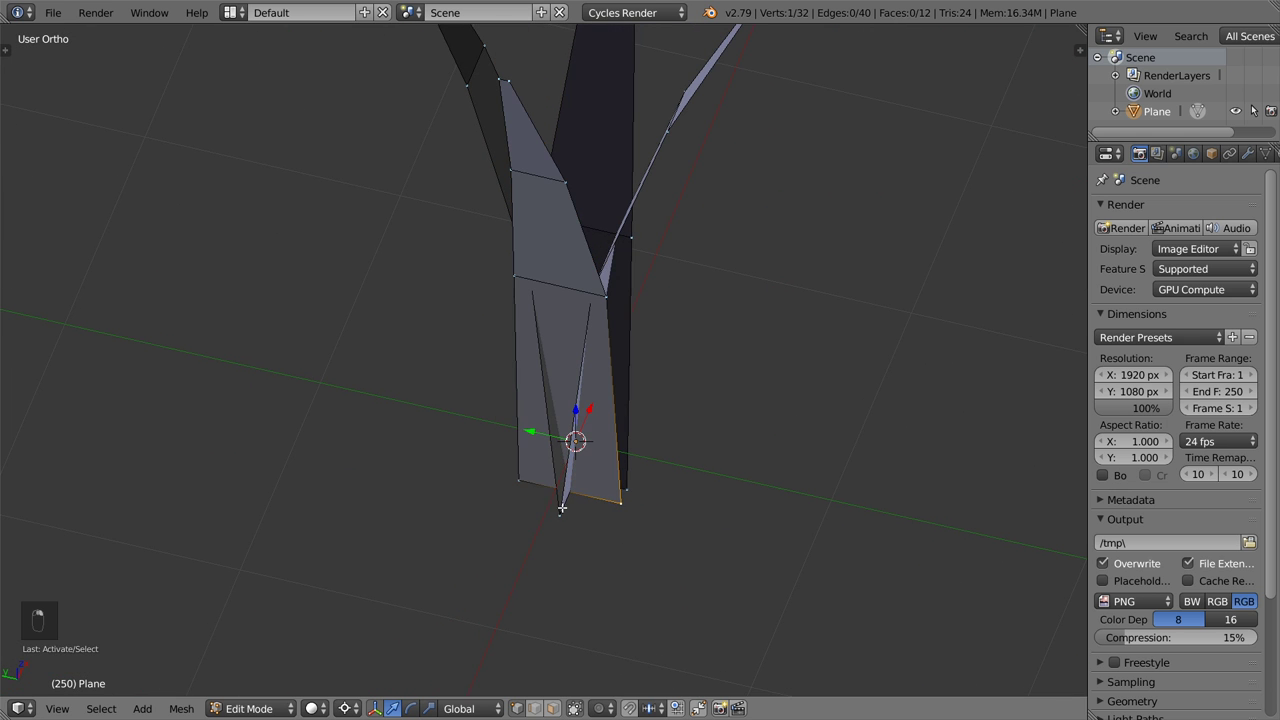
key("s")
right_click(641, 512)
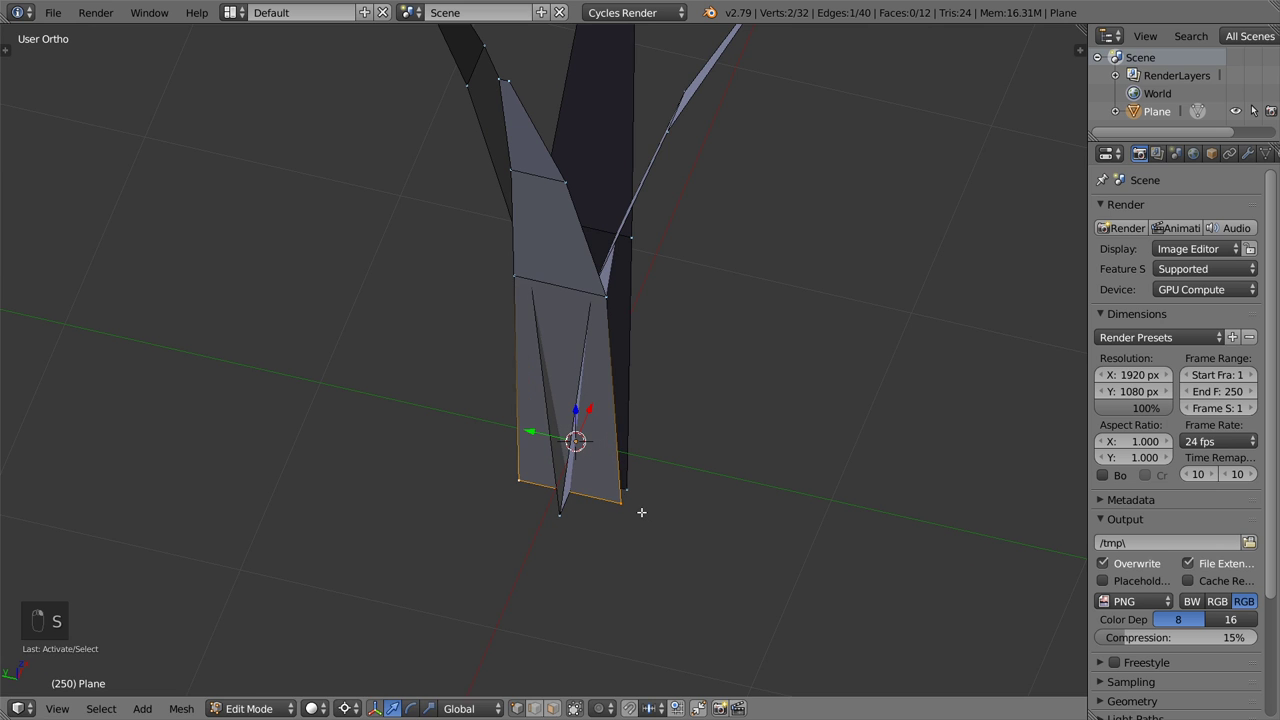
key("comma")
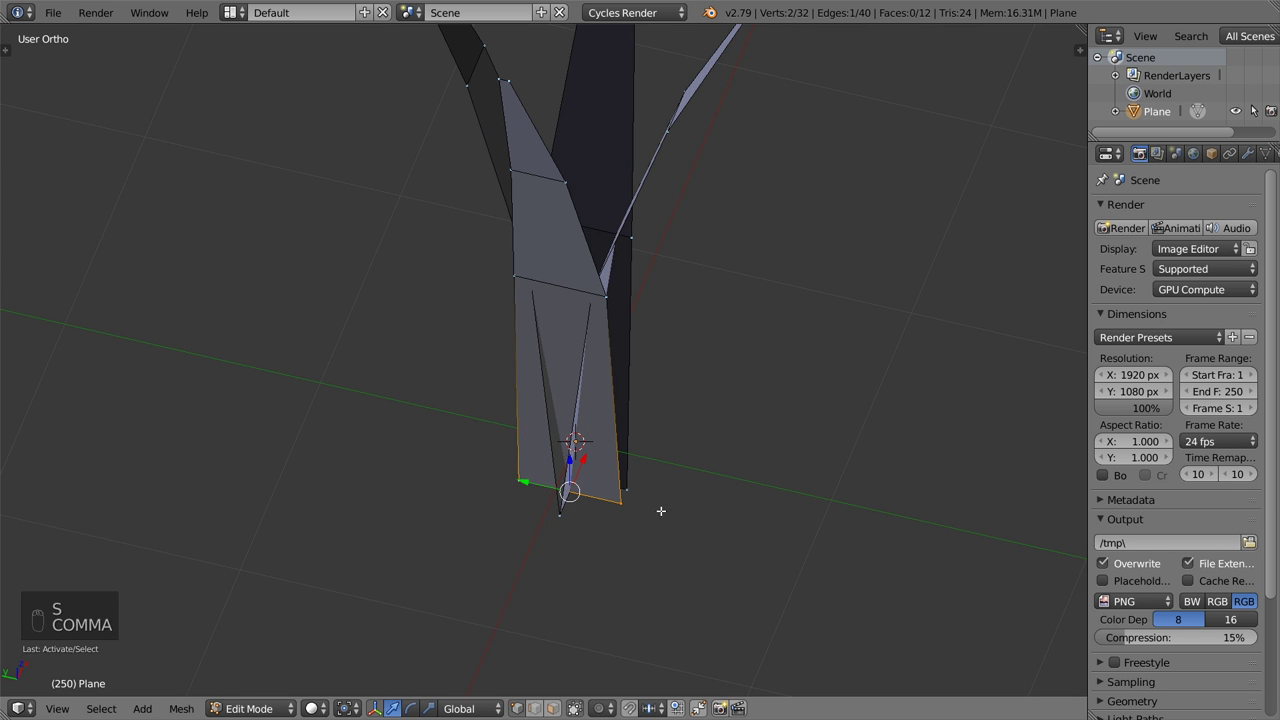
key("s")
left_click(593, 512)
Scale down the base edges of the negative Y blade and the positive Y blade
middle_click_drag(593, 512, 593, 543)
key("s")
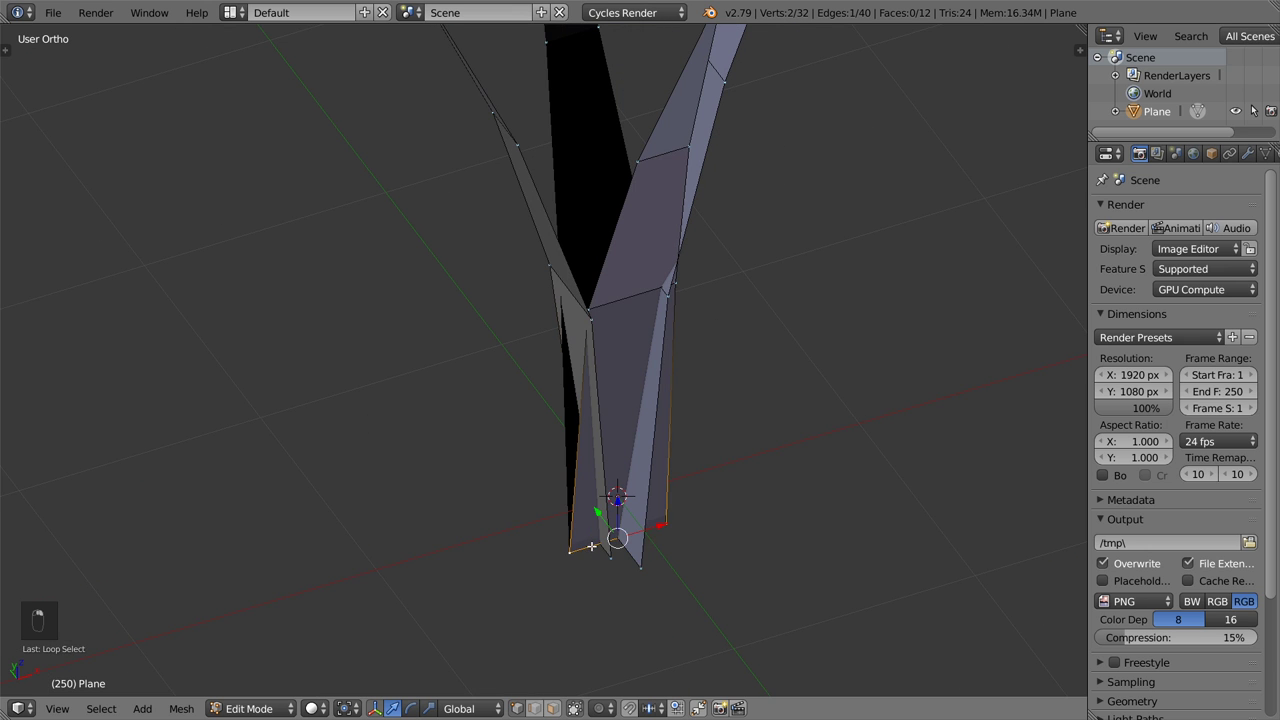
left_click(526, 561)
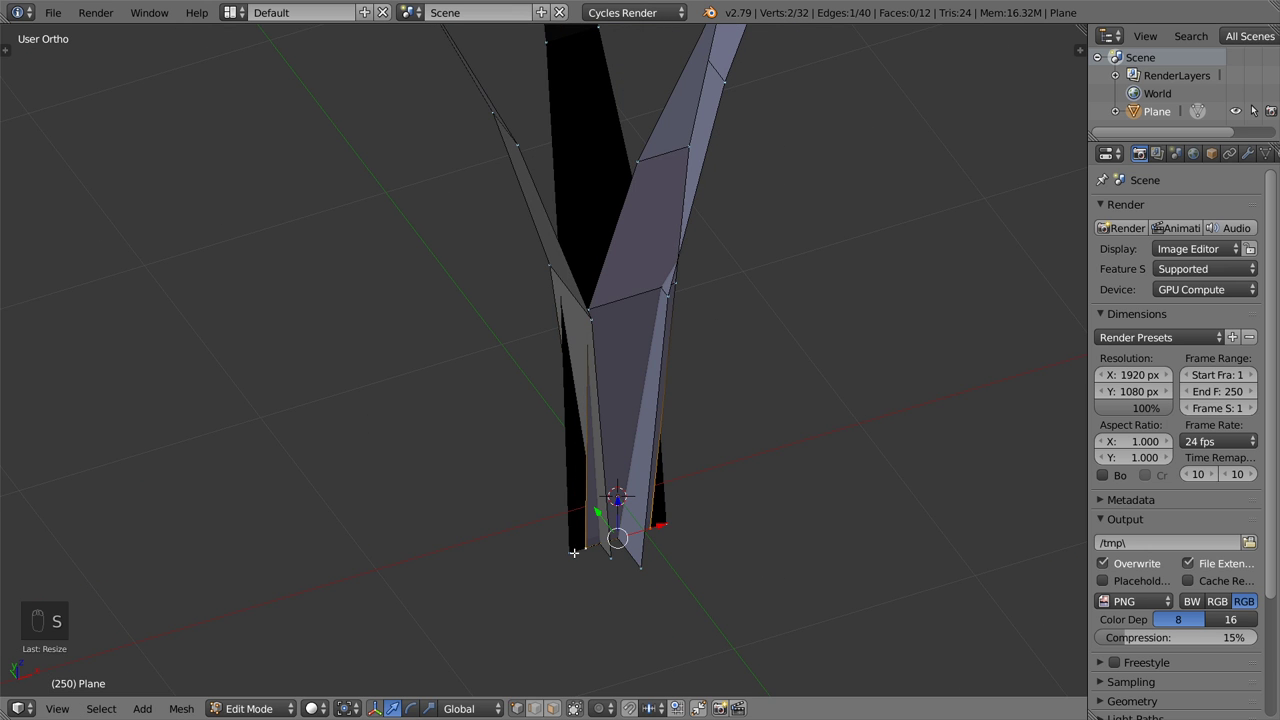
left_click(574, 550, "alt")
middle_click_drag(596, 545, 663, 554)
key("s")
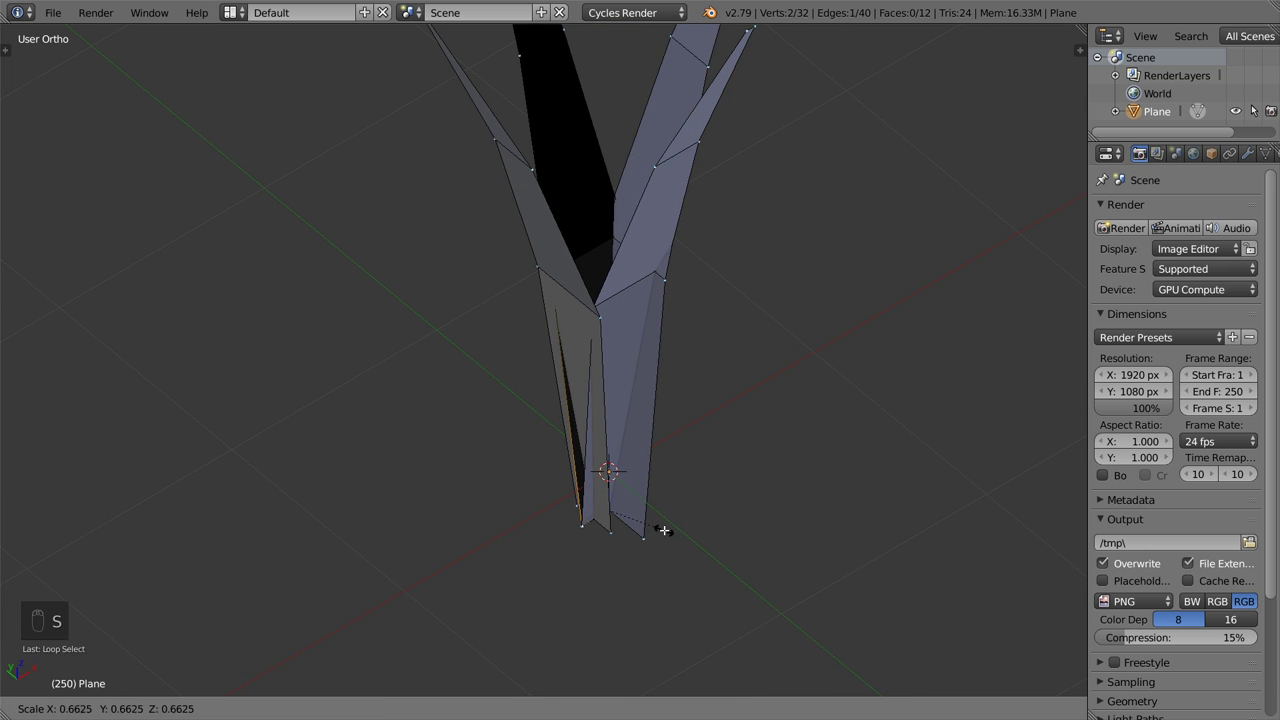
left_click(664, 530)
Select the whole positive Y blade and shift it slightly outward toward positive Y in the right side view
key("ctrl+l")
middle_click_drag(647, 535, 718, 472)
key("KP_3")
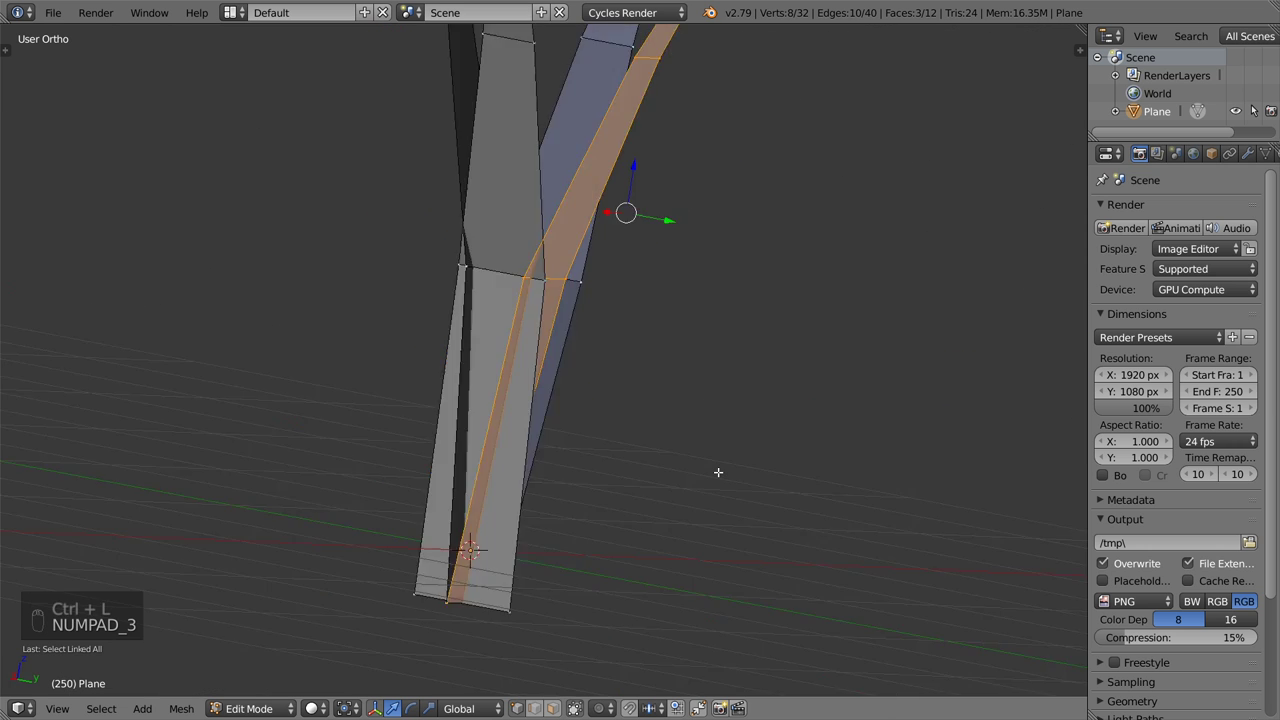
key("g")
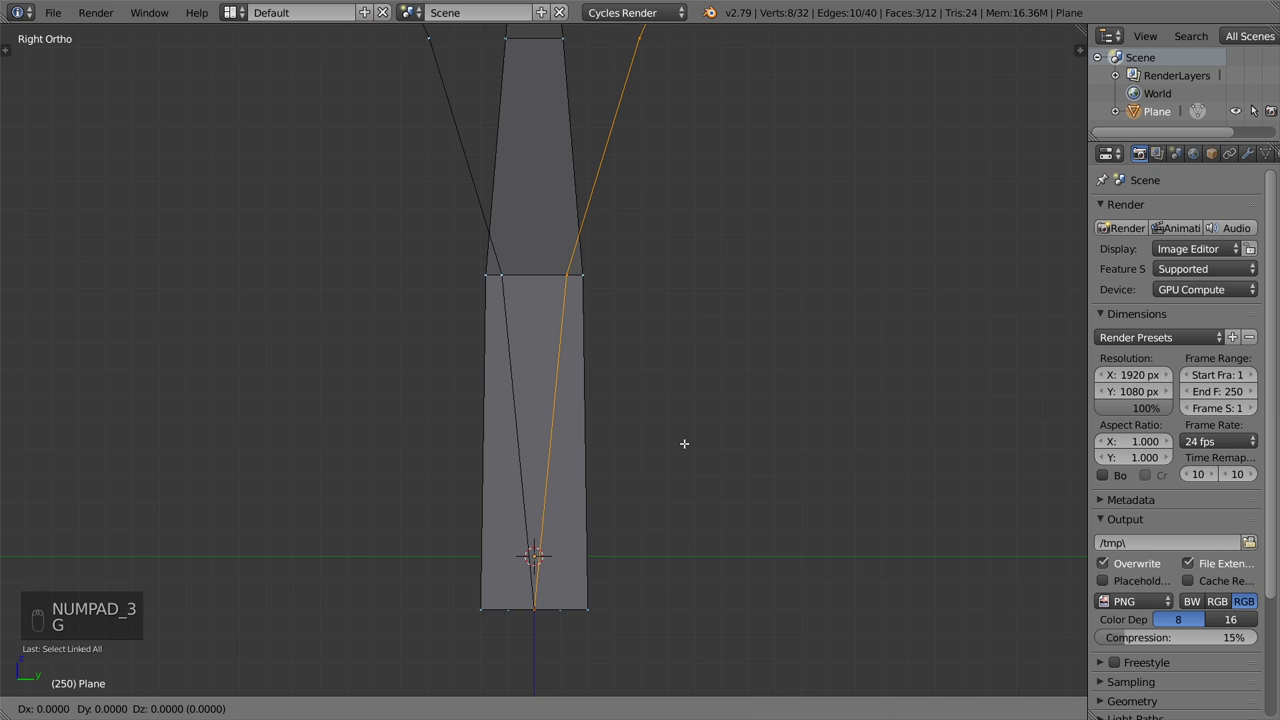
right_click(689, 474)
key("g")
left_click(703, 509)
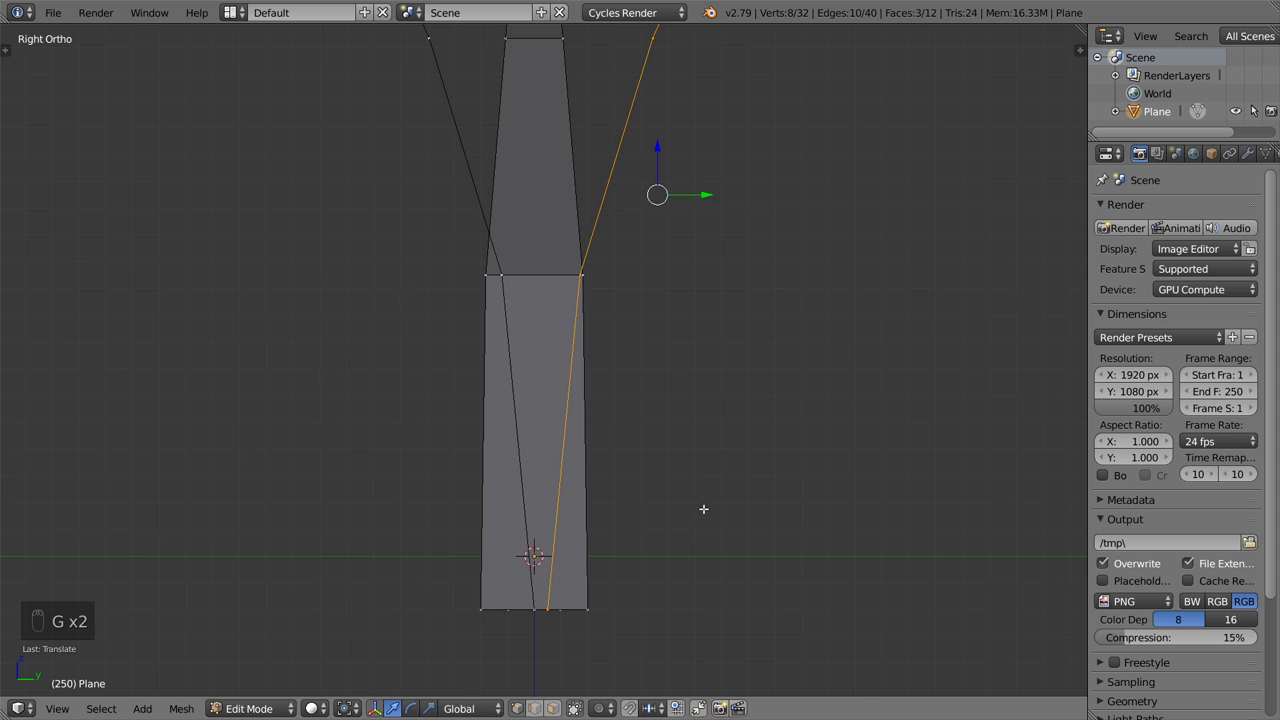
Select the whole negative Y blade and shift it slightly outward toward negative Y
right_click(430, 37)
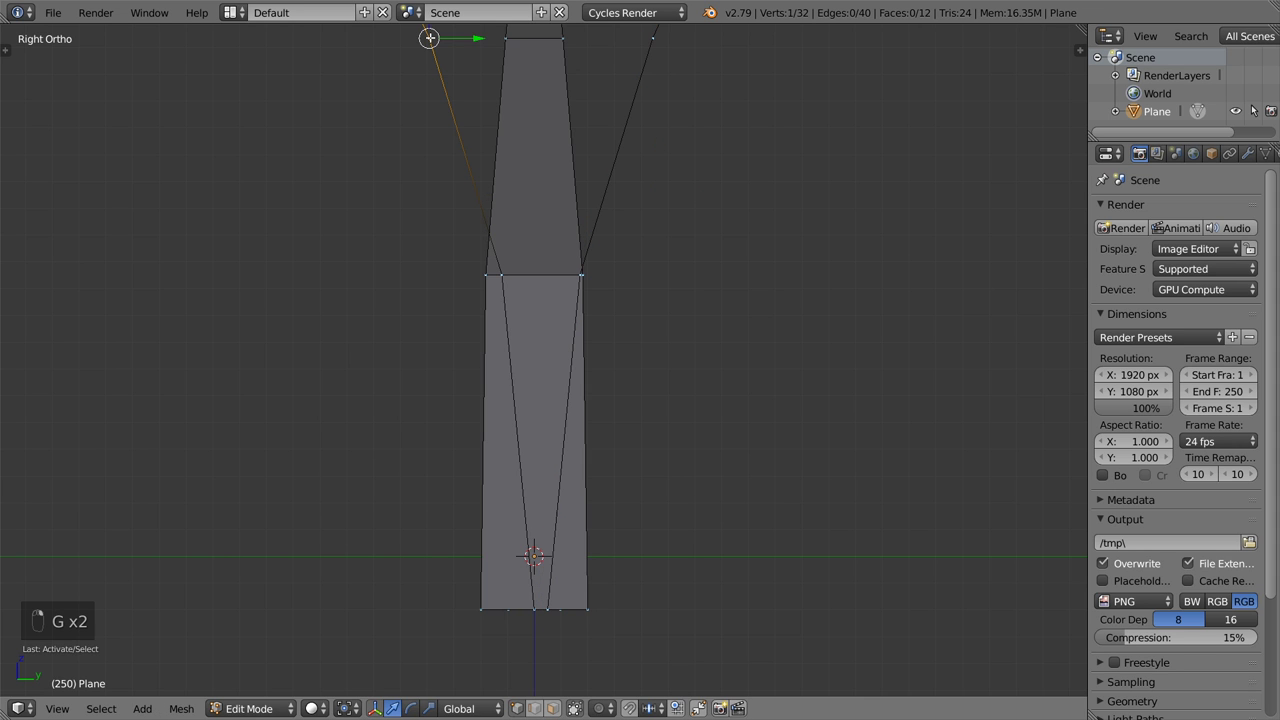
key("ctrl+l")
key("g")
key("y")
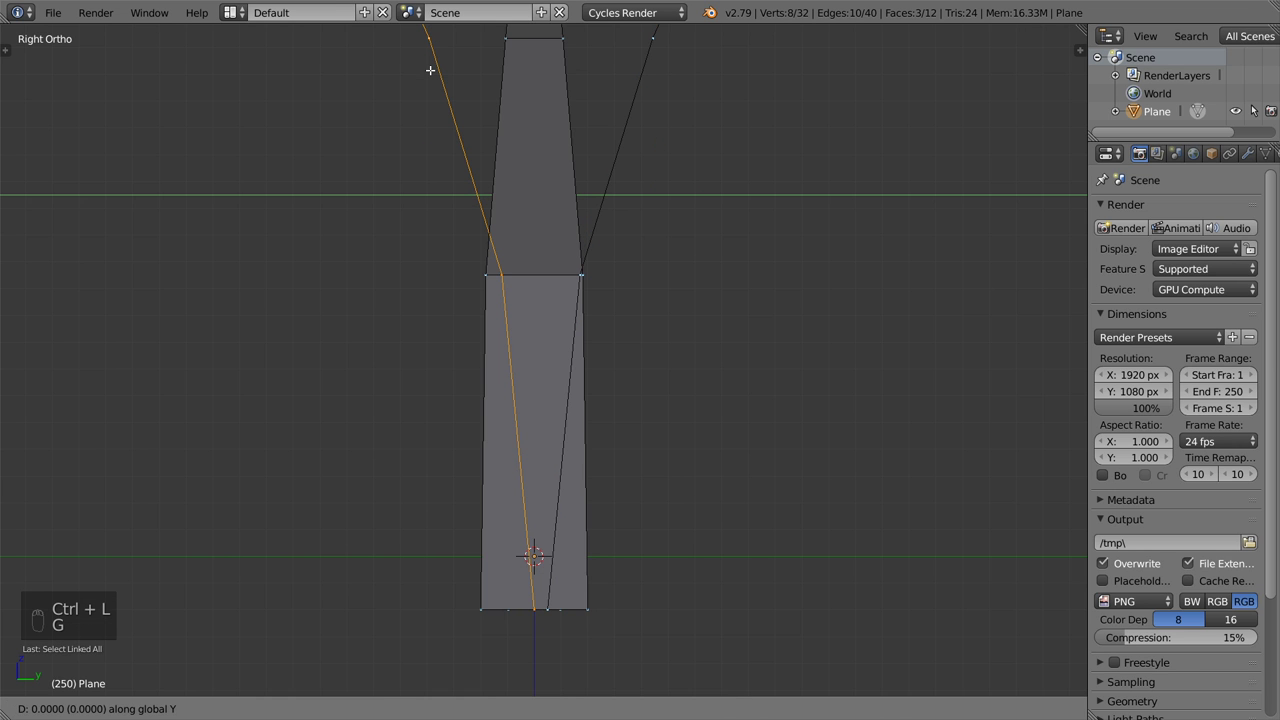
right_click(430, 70)
key("g")
left_click(417, 91)
Place the 3D cursor near the blades' base, set the pivot point to 3D Cursor and tilt the negative Y blade outward
middle_click_drag(417, 91, 540, 266)
middle_click_drag(545, 316, 551, 327)
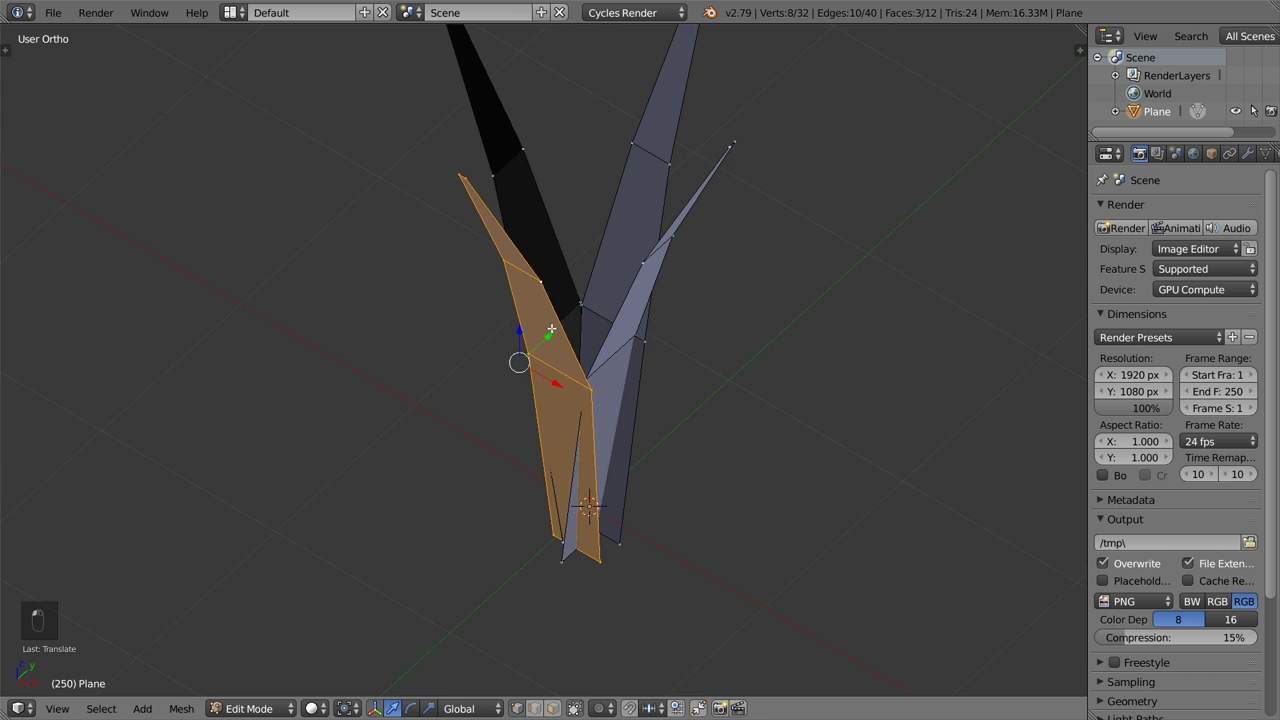
key("KP_3")
middle_click_drag(604, 366, 640, 273, "shift")
scroll(593, 561, "up", 3)
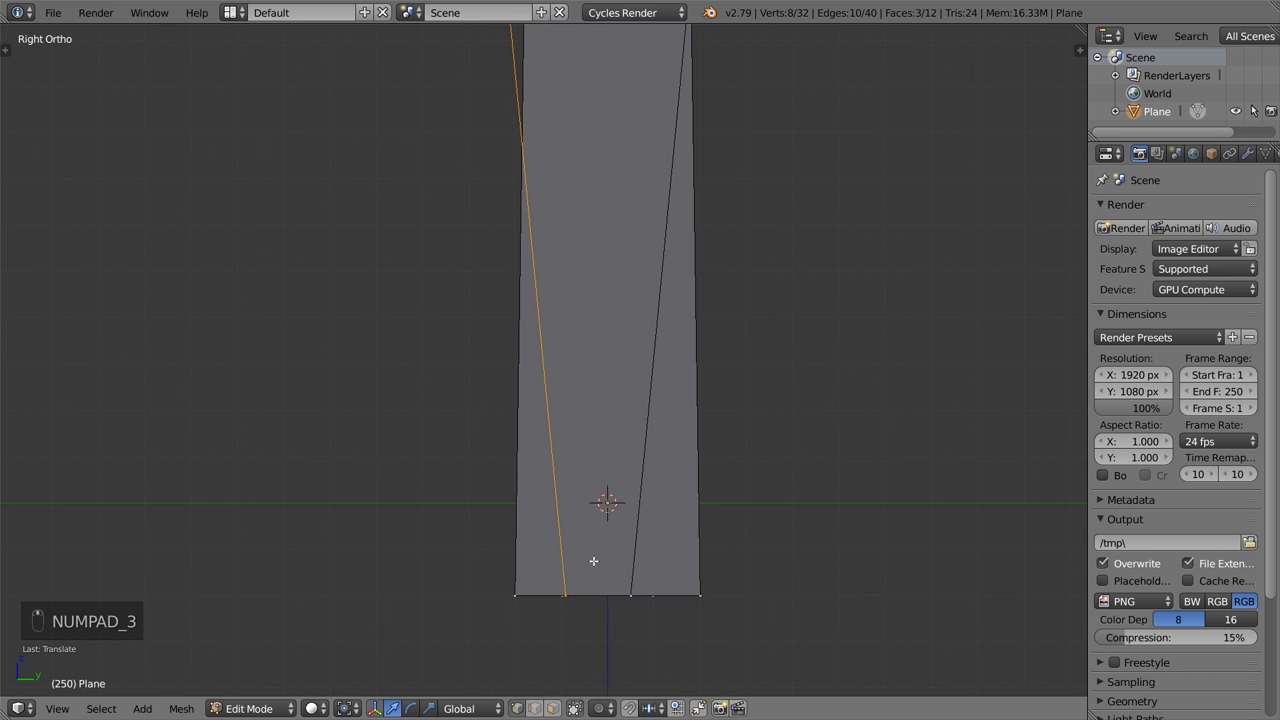
left_click(345, 708)
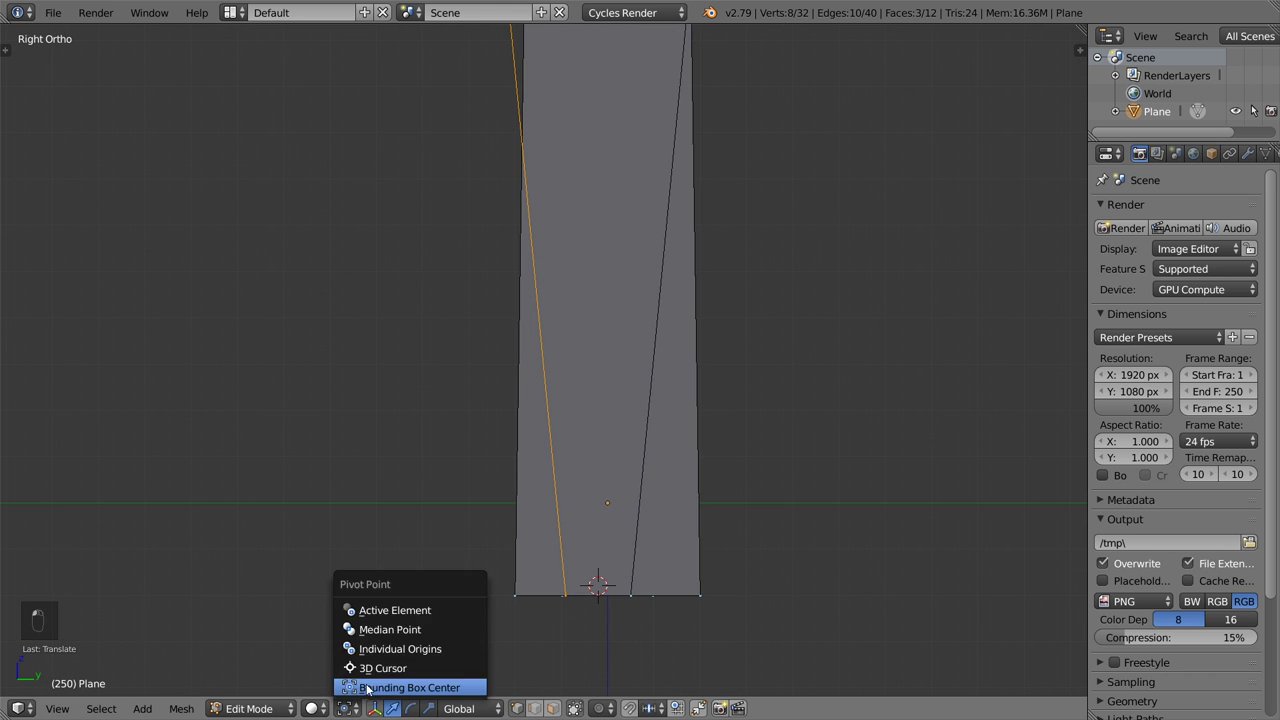
left_click(345, 708)
left_click(385, 666)
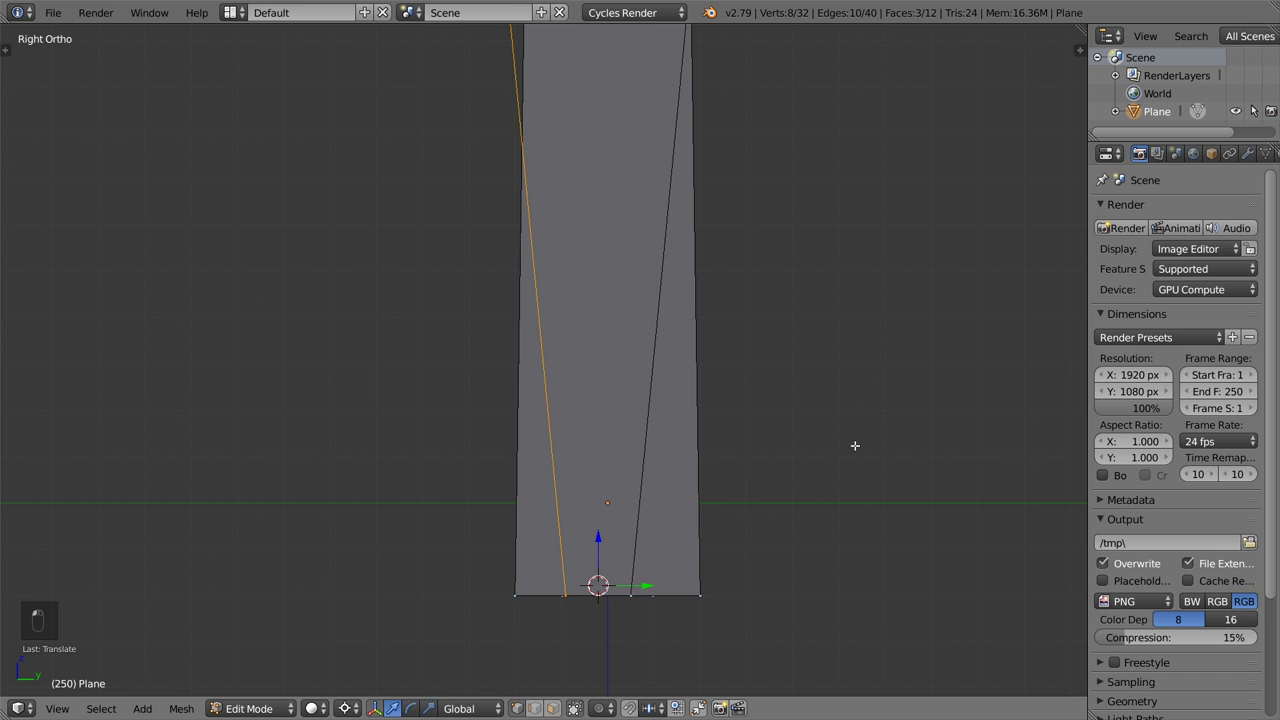
key("r")
left_click(842, 378)
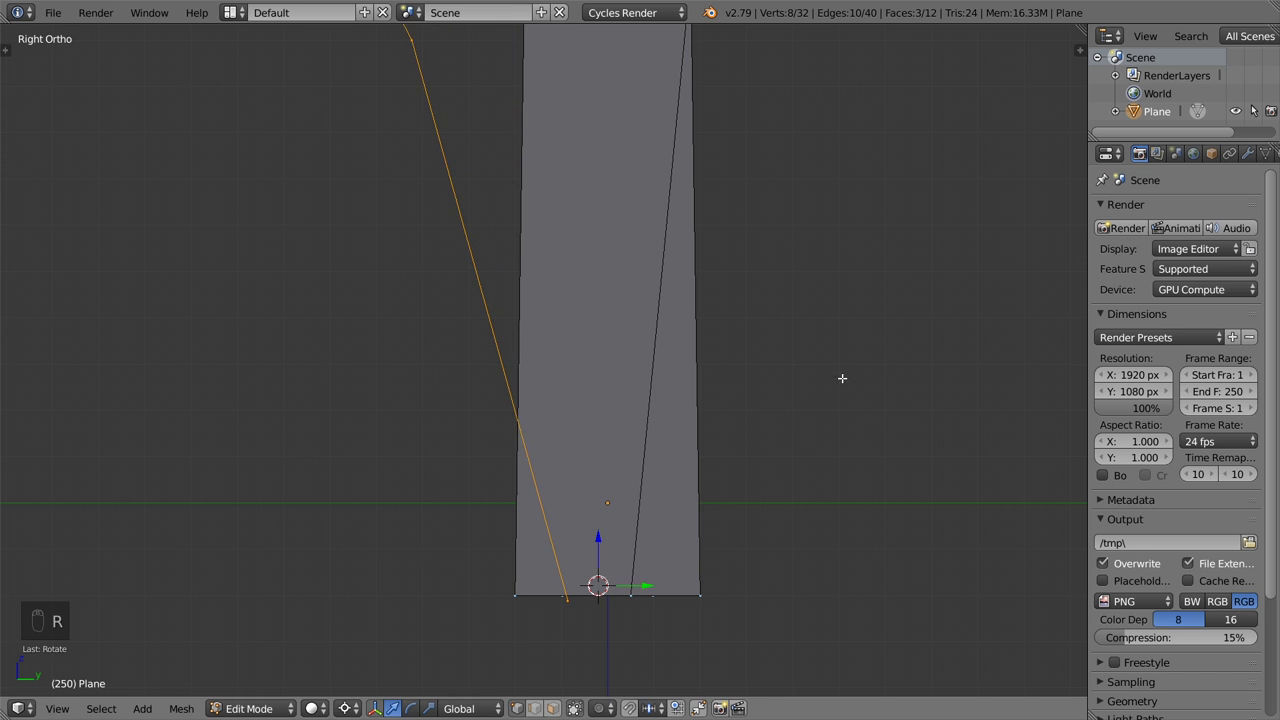
scroll(646, 343, "down", 3)
middle_click_drag(646, 343, 722, 430)
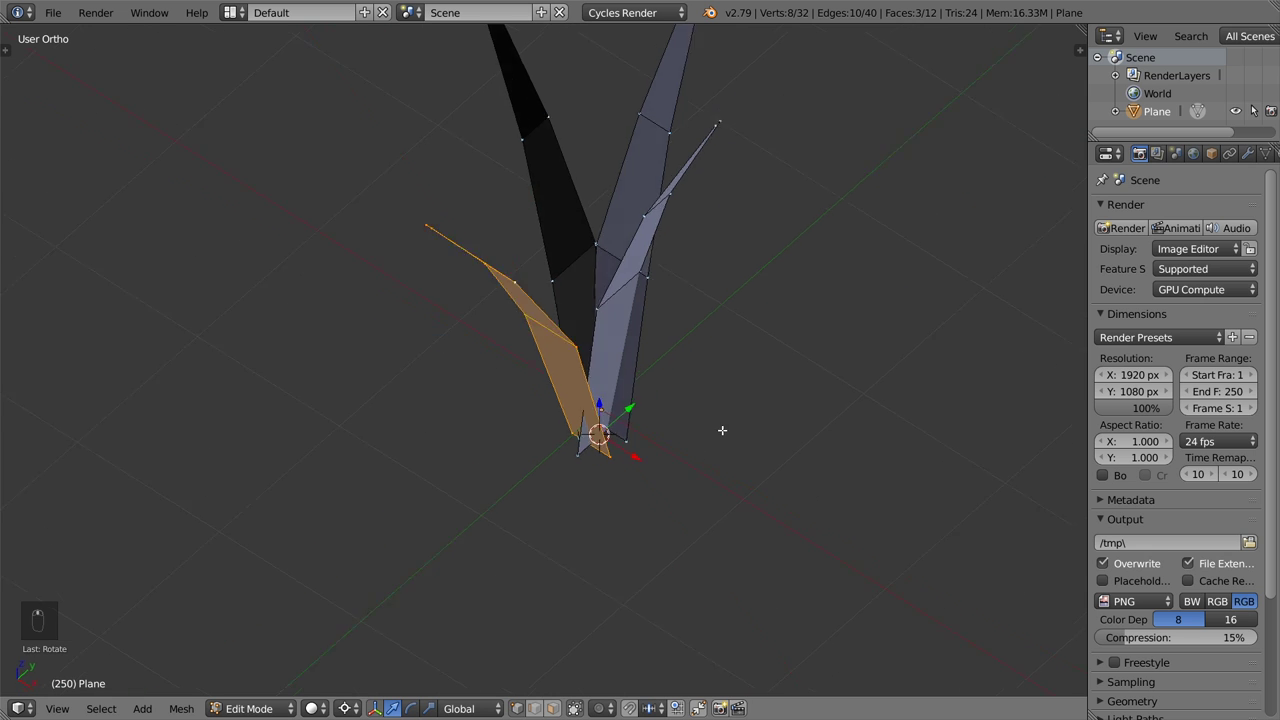
Select the whole negative X blade and move it farther toward negative X in a front wireframe view
left_click(555, 253)
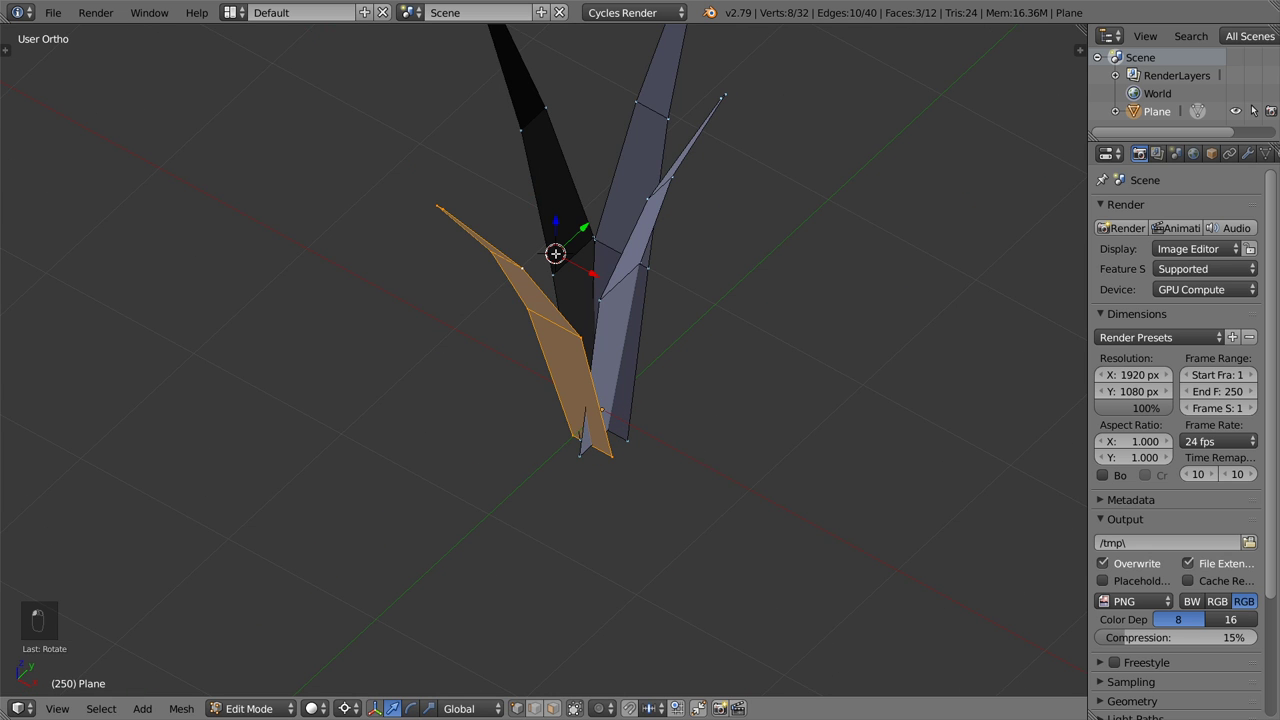
key("ctrl+l")
key("a")
right_click(532, 114)
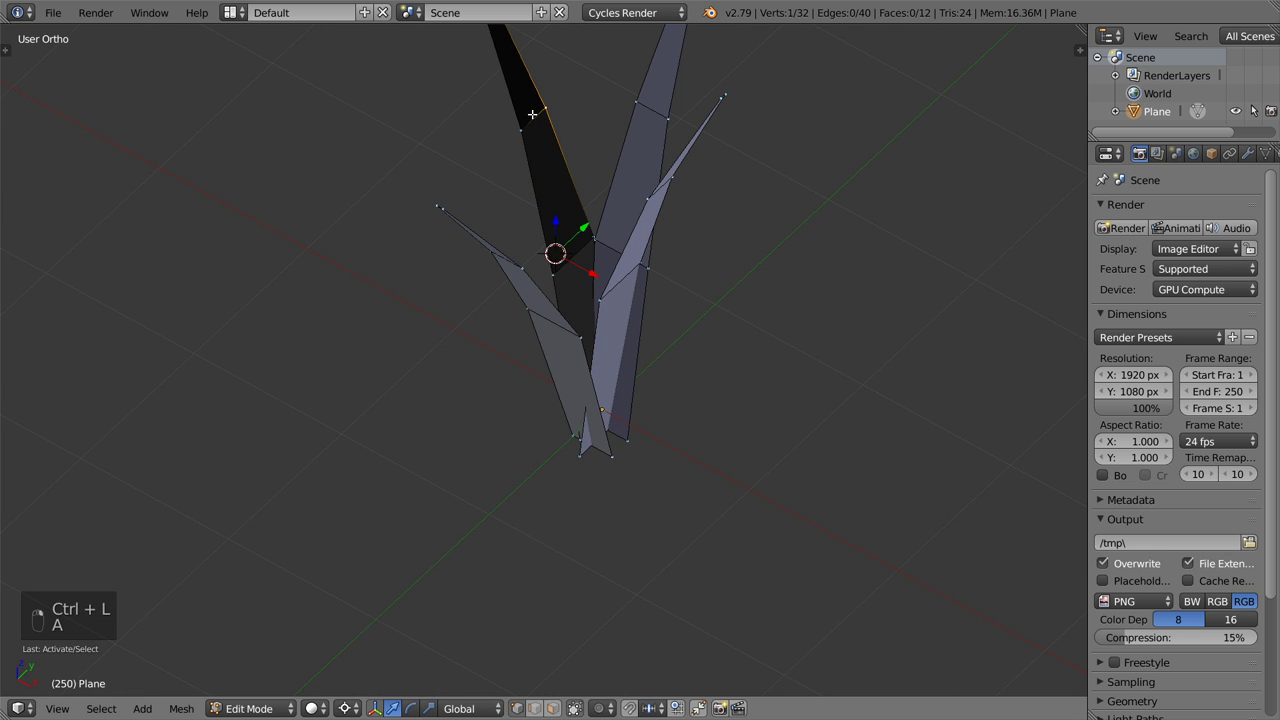
key("ctrl+l")
key("KP_1")
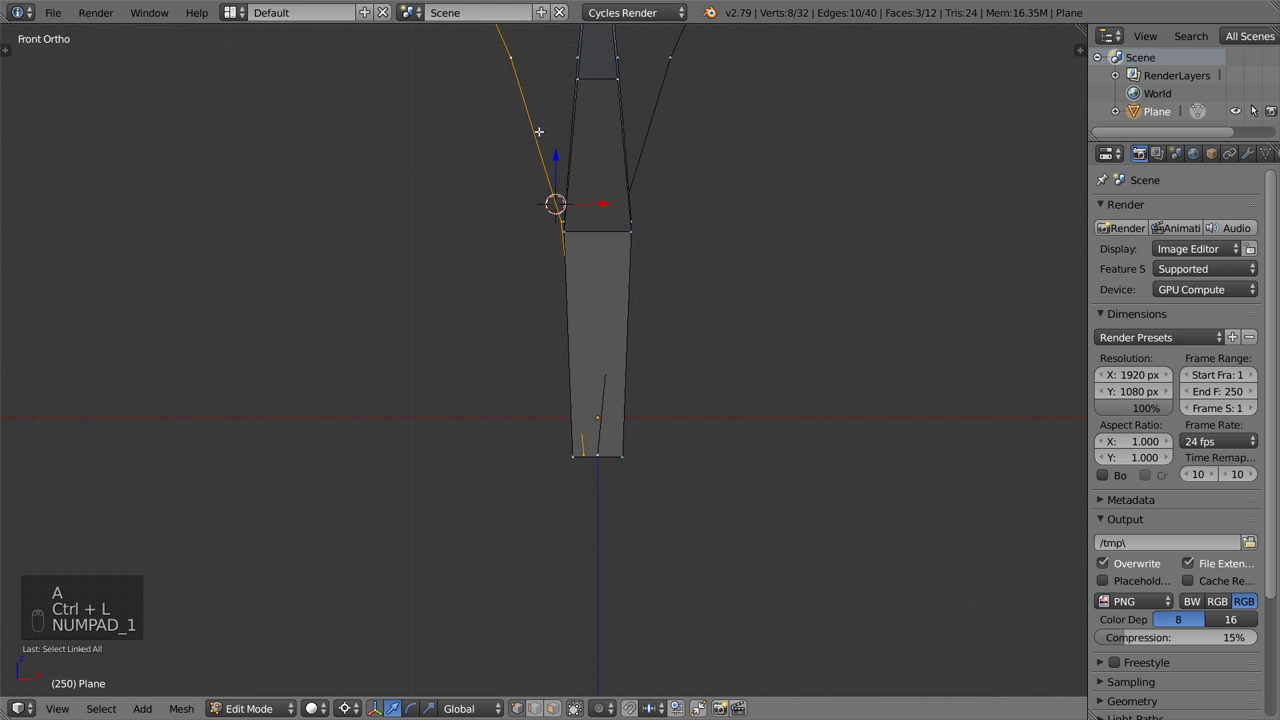
key("z")
key("g")
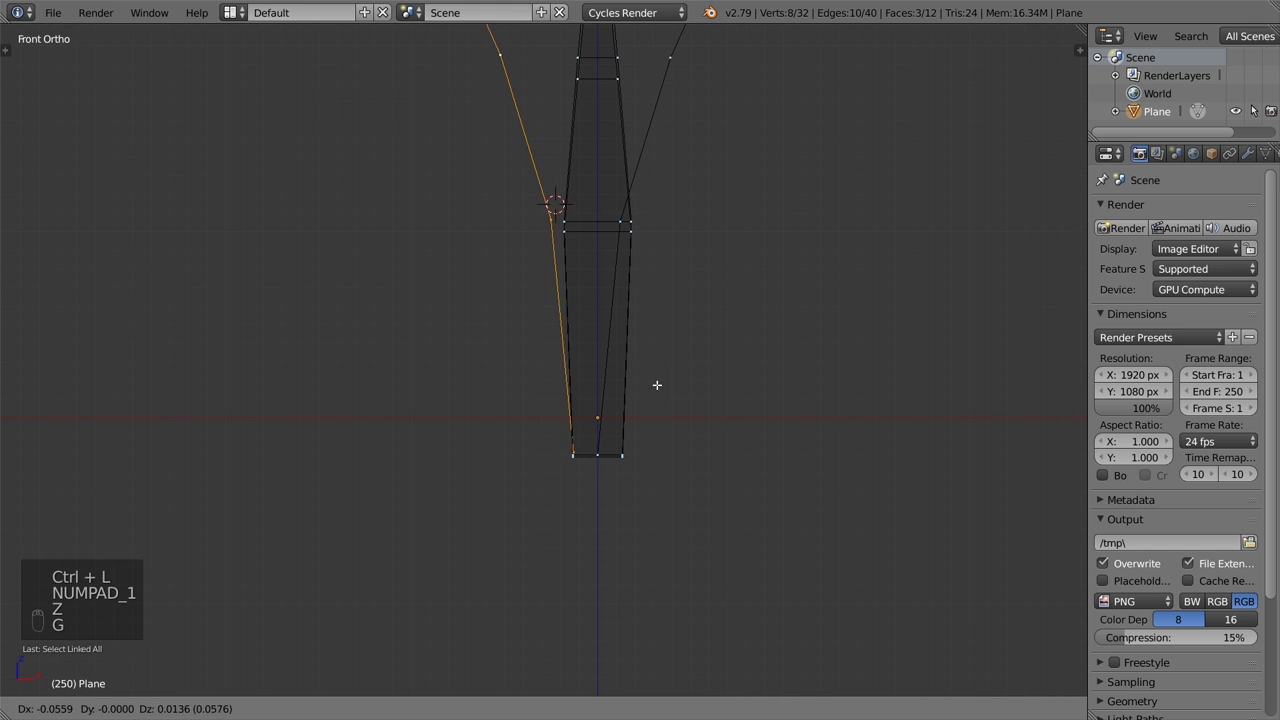
left_click(660, 374)
Rotate the negative X blade slightly around the 3D cursor and nudge it into position
key("r")
left_click(671, 340)
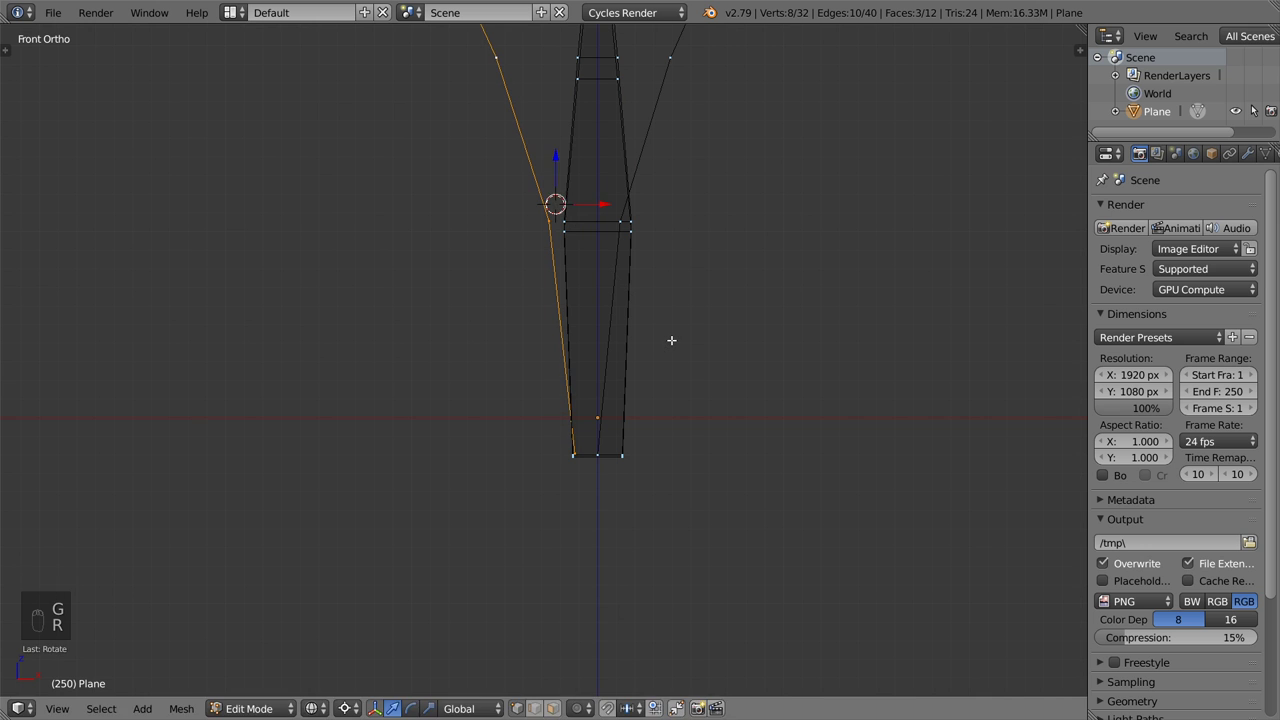
key("g")
left_click(679, 342)
scroll(679, 342, "down", 1)
middle_click_drag(679, 342, 746, 446)
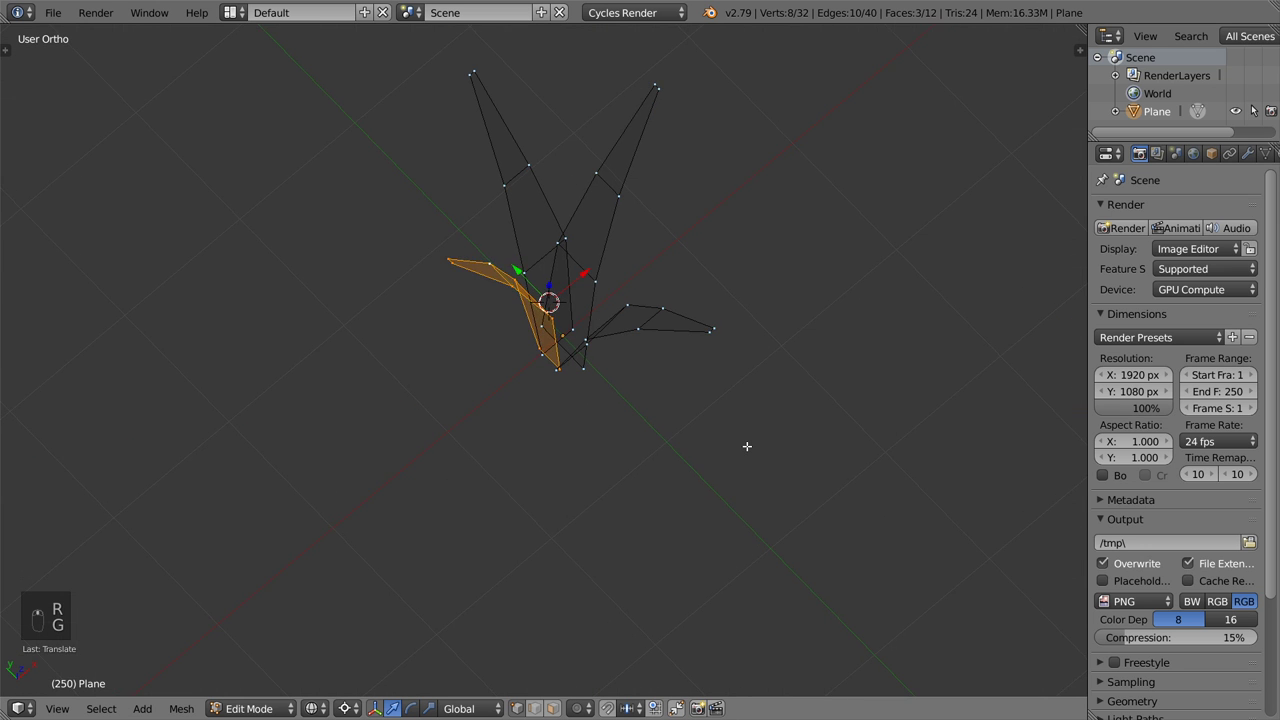
Deselect the blade and return the viewport to solid shading
key("a")
scroll(709, 357, "up", 2)
key("z")
mouse_move(703, 349)
middle_mouse_down()
mouse_move(746, 384)
mouse_move(757, 343)
mouse_move(731, 338)
middle_mouse_up()
Select all four blades, view them from above and recenter the 3D cursor at the world origin
right_click(618, 198)
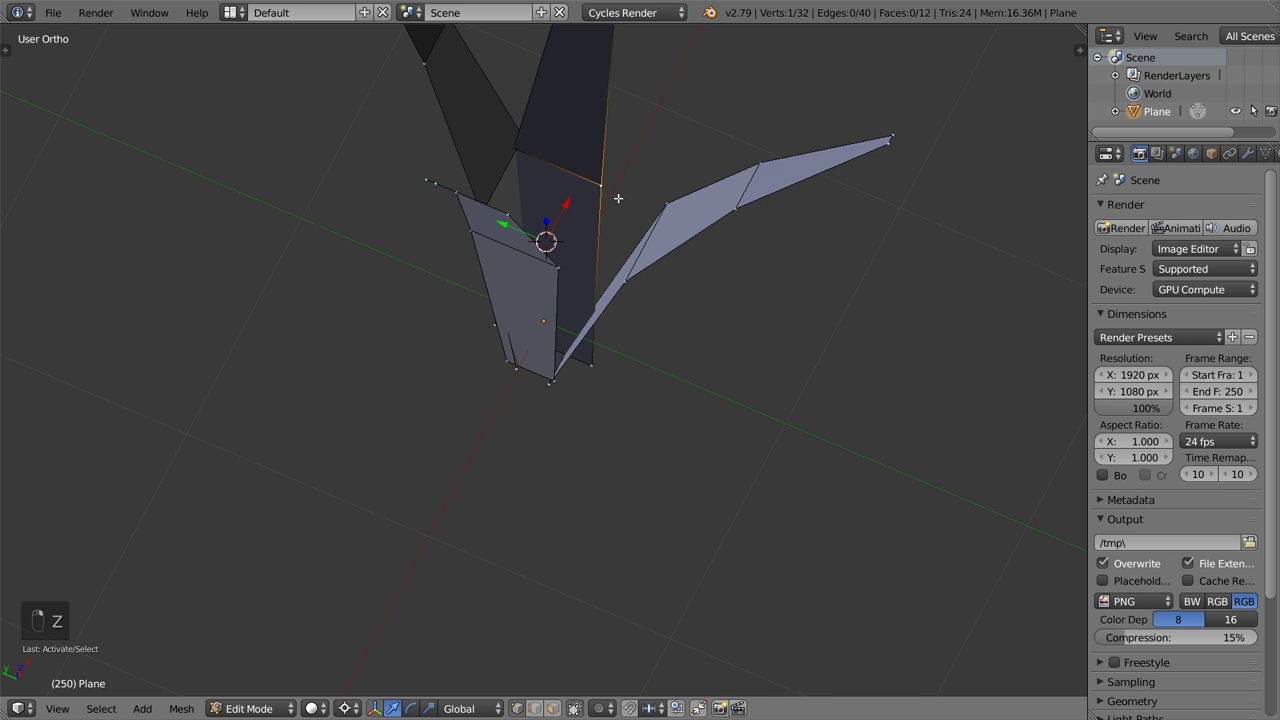
key("a")
key("a")
key("a")
key("KP_7")
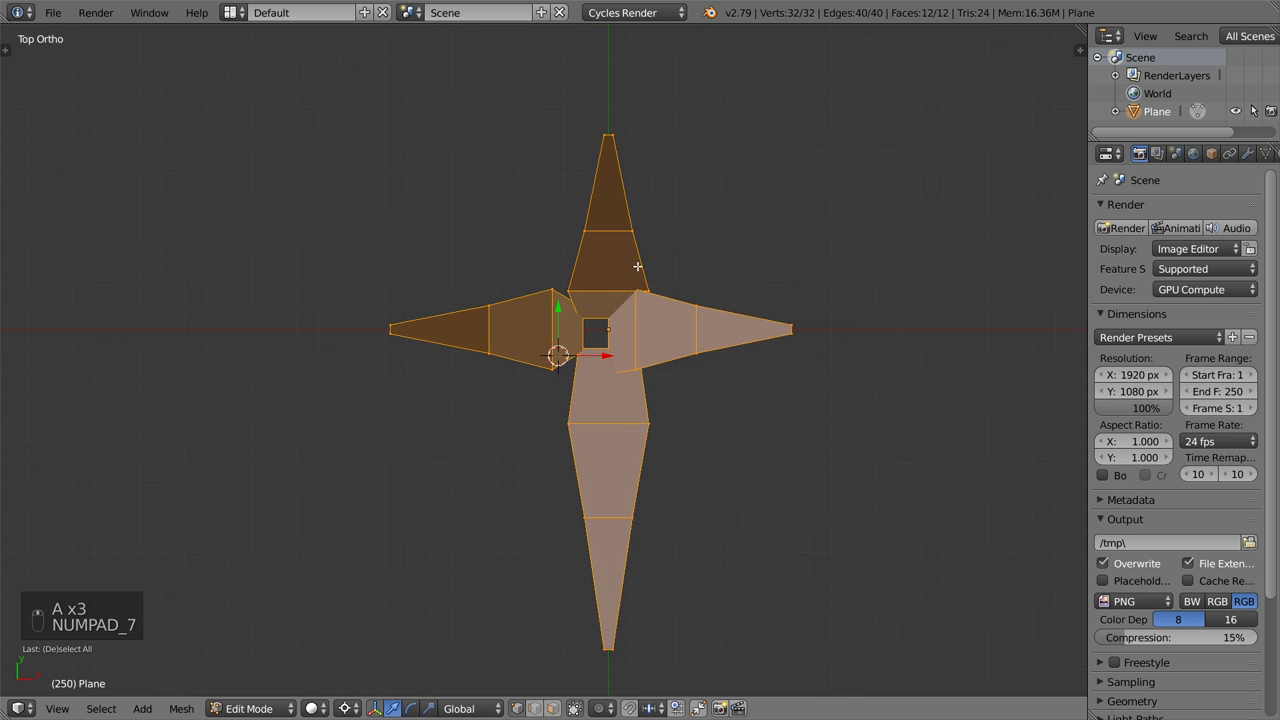
scroll(637, 266, "up", 3)
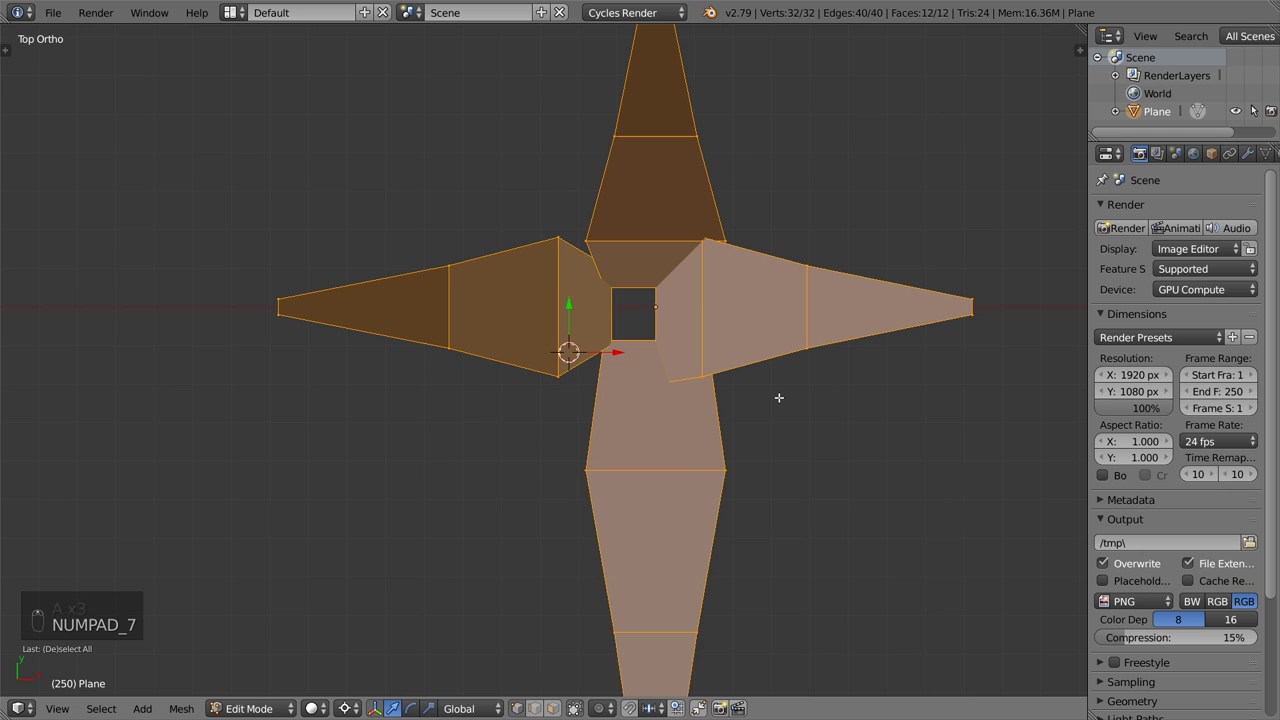
key("shift+c")
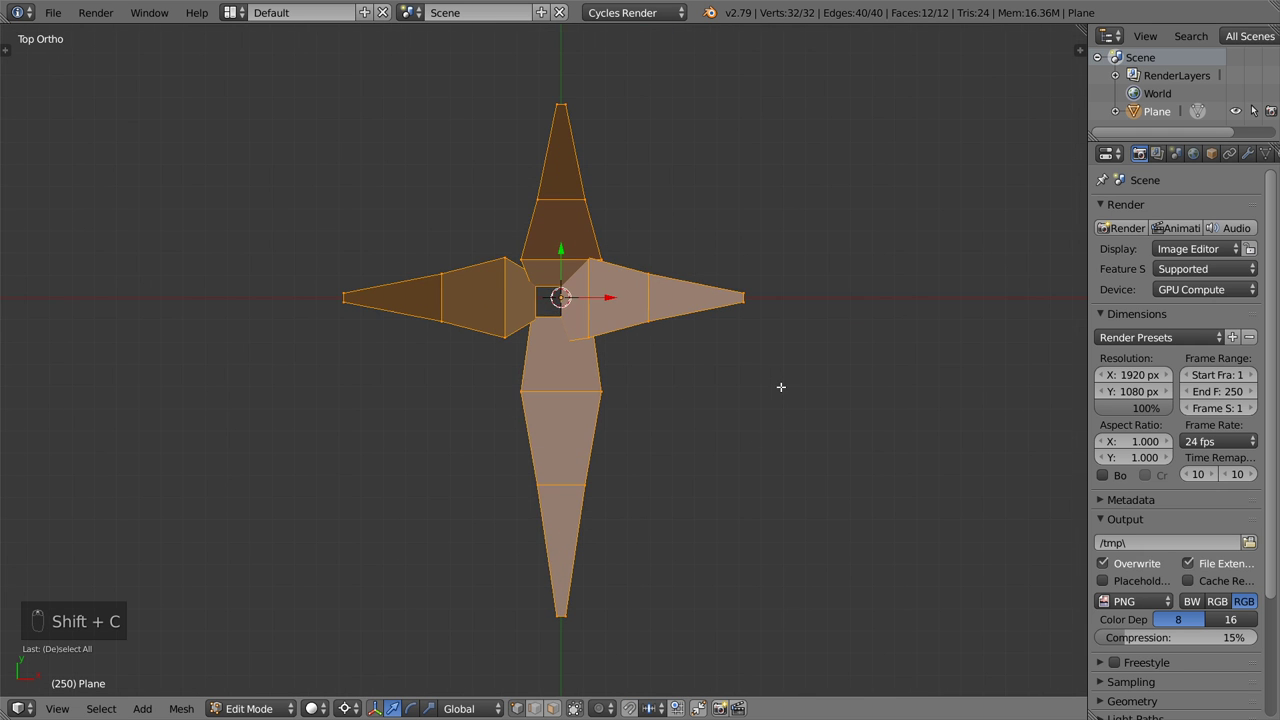
Duplicate all four blades and rotate the copies about 37 degrees around the 3D cursor in the top view
key("shift+d")
key("r")
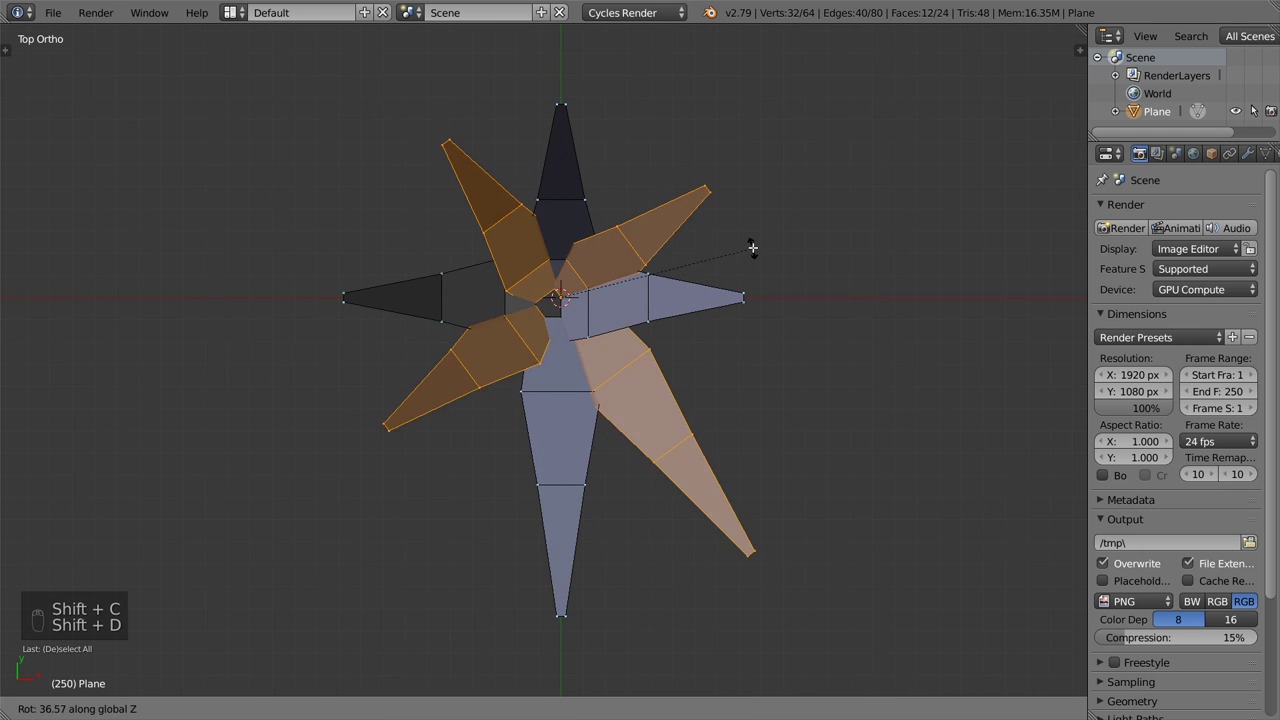
left_click(752, 240)
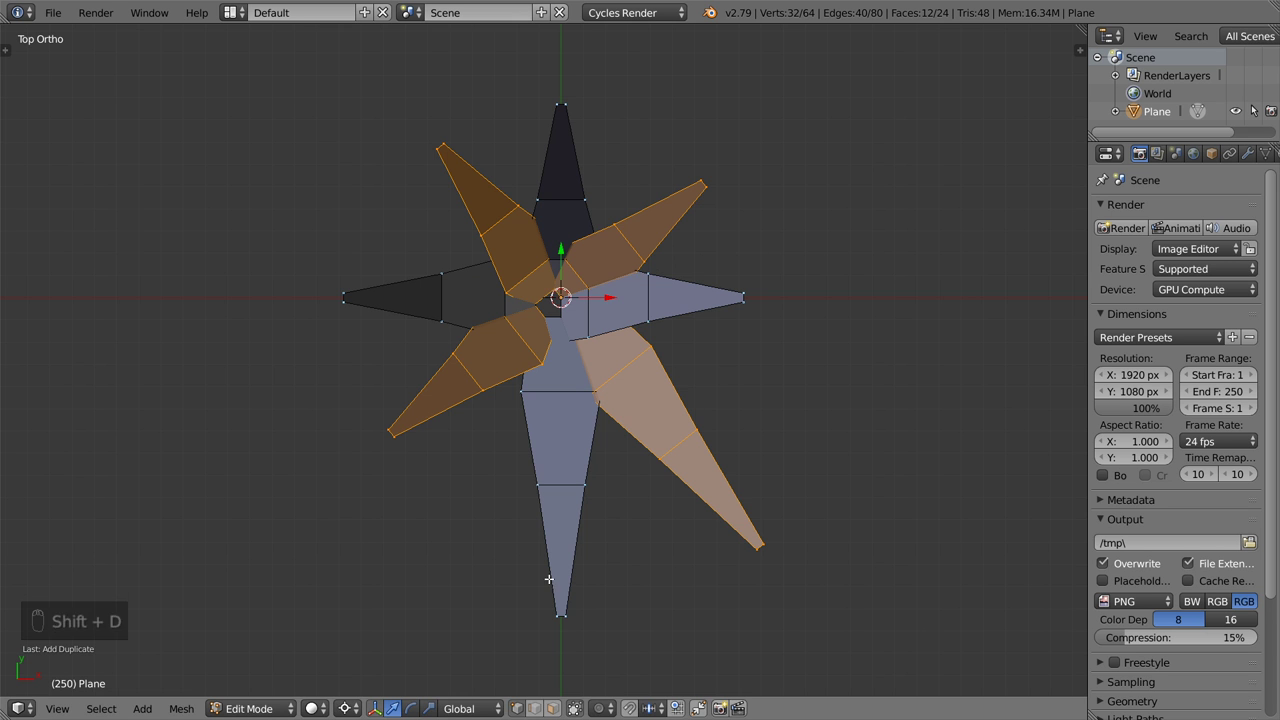
Scale the four duplicated blades down to about 0.79 around the 3D cursor
middle_click_drag(722, 526, 691, 329)
key("s")
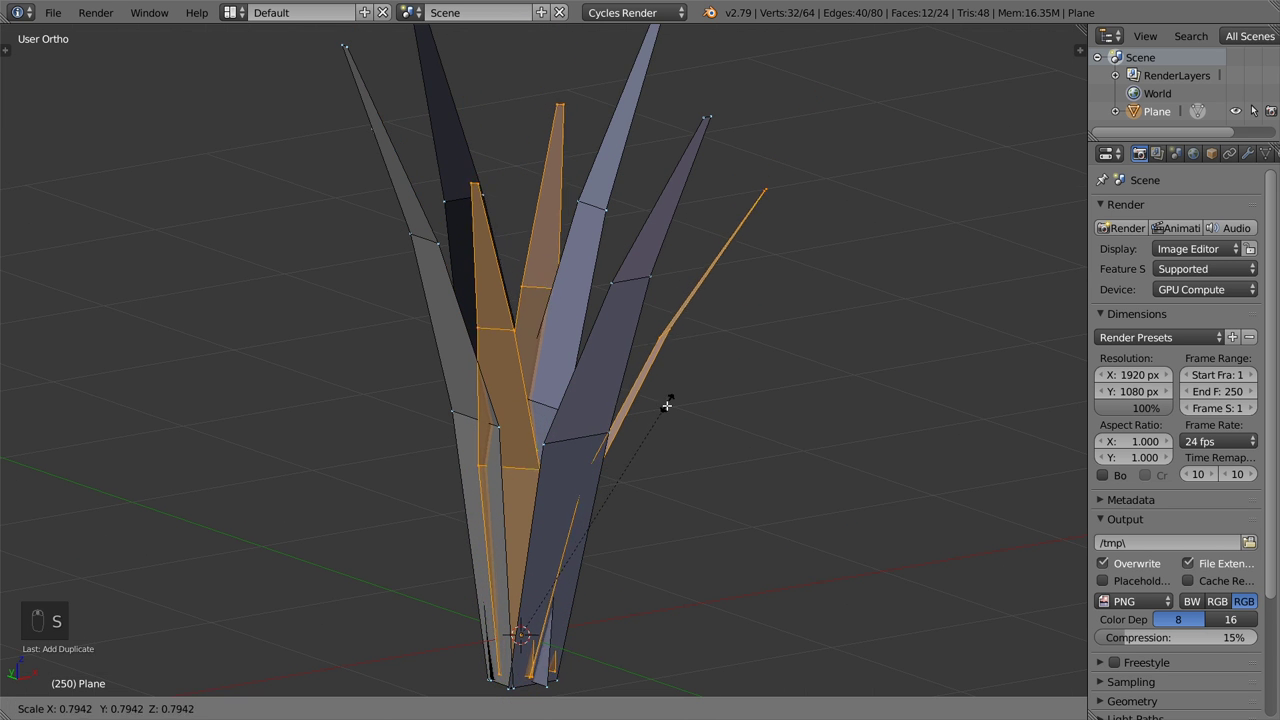
left_click(660, 423)
middle_click_drag(660, 423, 581, 352)
scroll(571, 394, "down", 6)
scroll(581, 352, "up", 5)
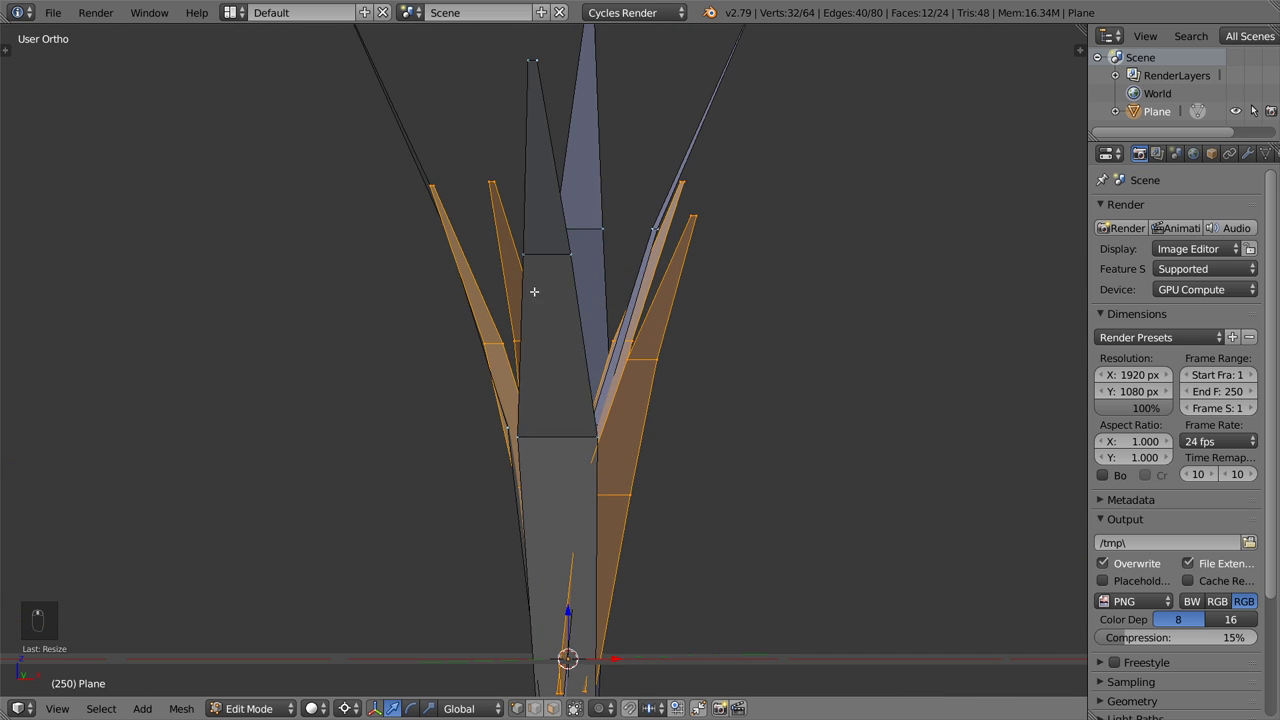
Select the tip of a smaller blade on the negative X side and set proportional editing to Connected
middle_click_drag(440, 188, 434, 251)
left_click(428, 244)
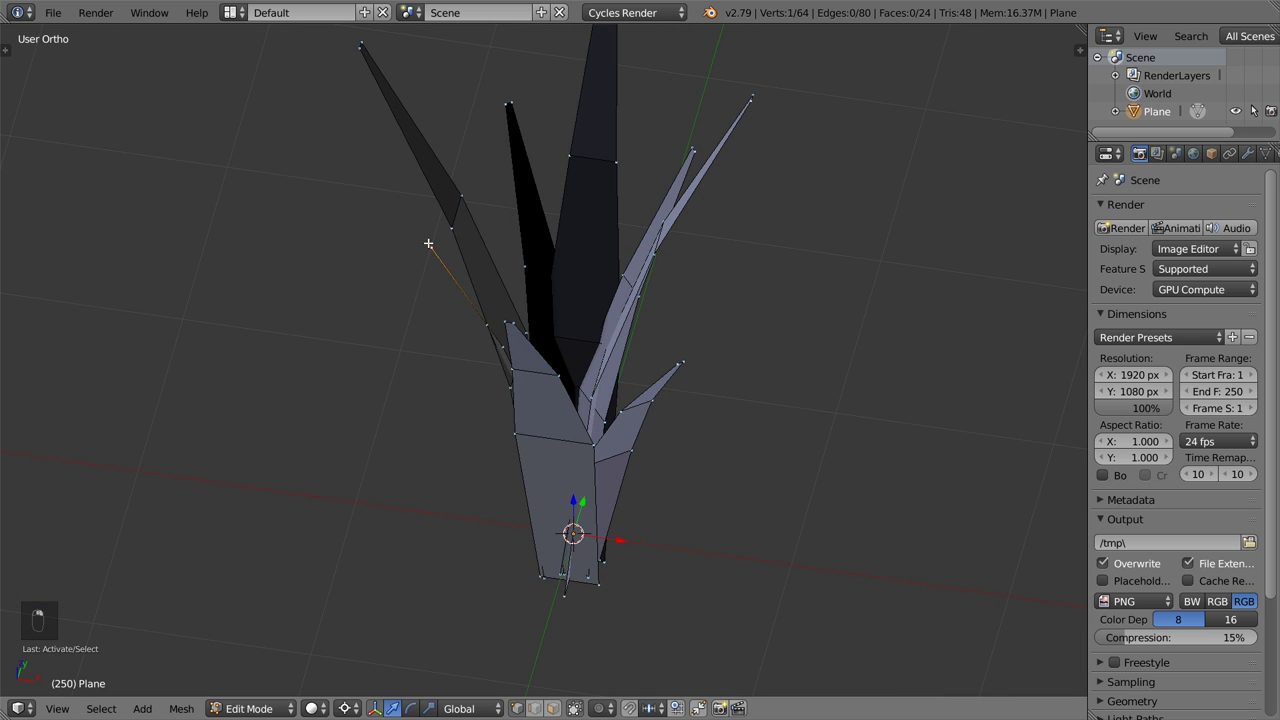
key("o")
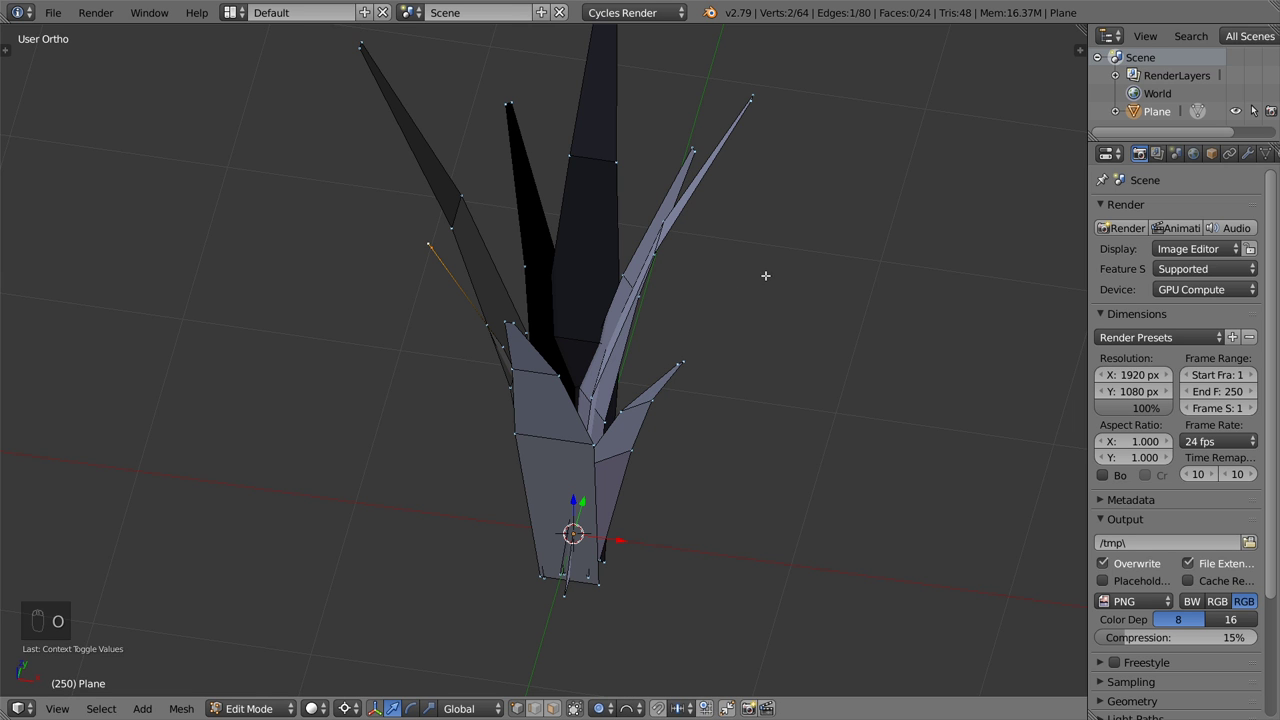
key("g")
scroll(768, 274, "down", 3)
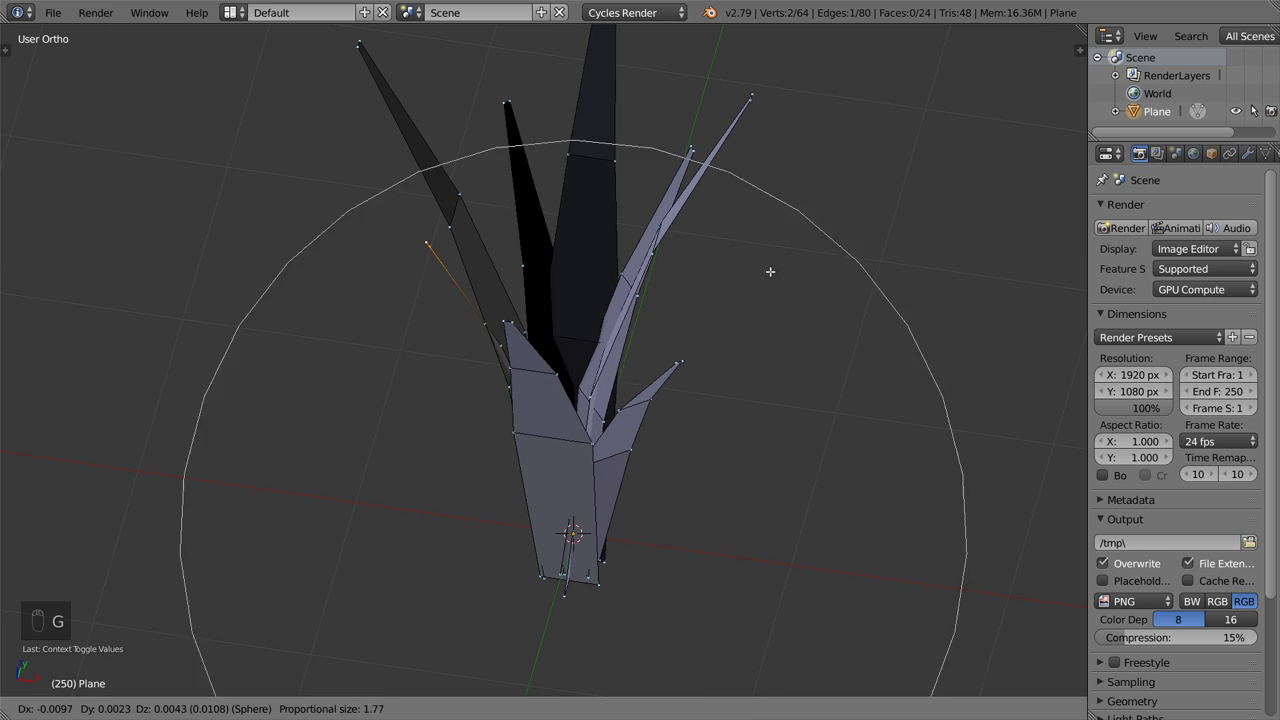
key("Escape")
left_click(604, 708)
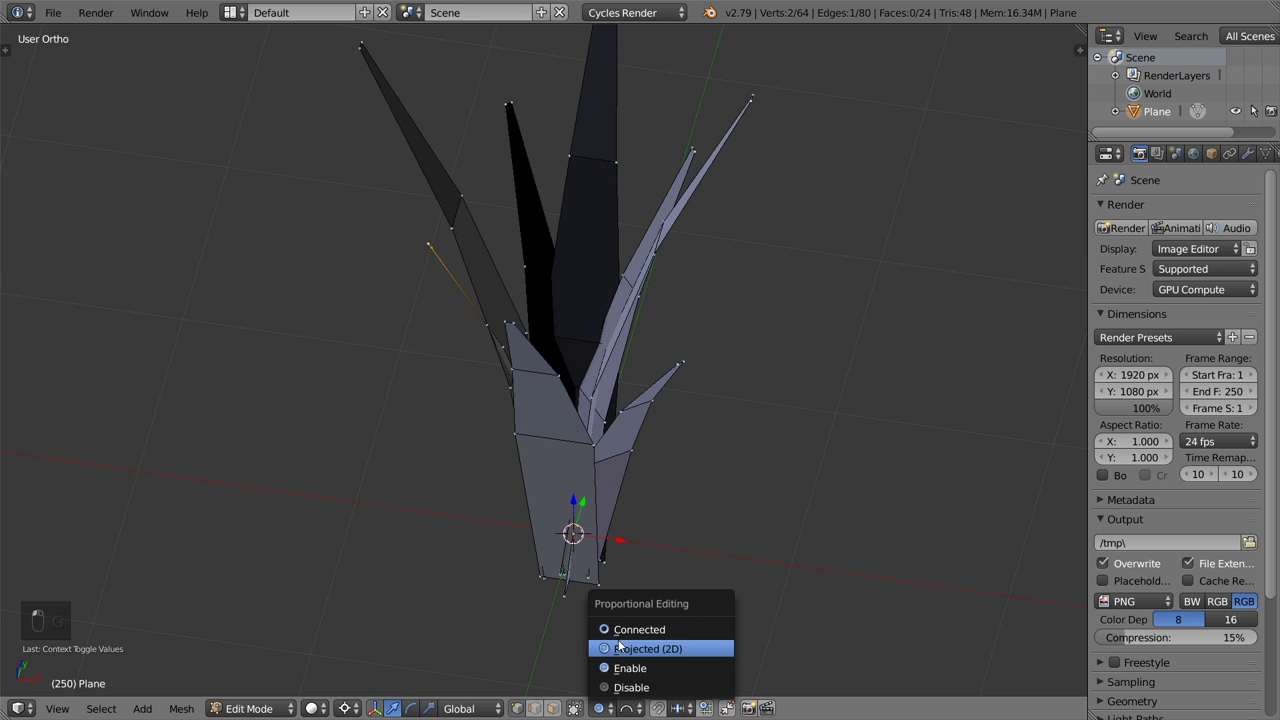
left_click(622, 630)
key("f")
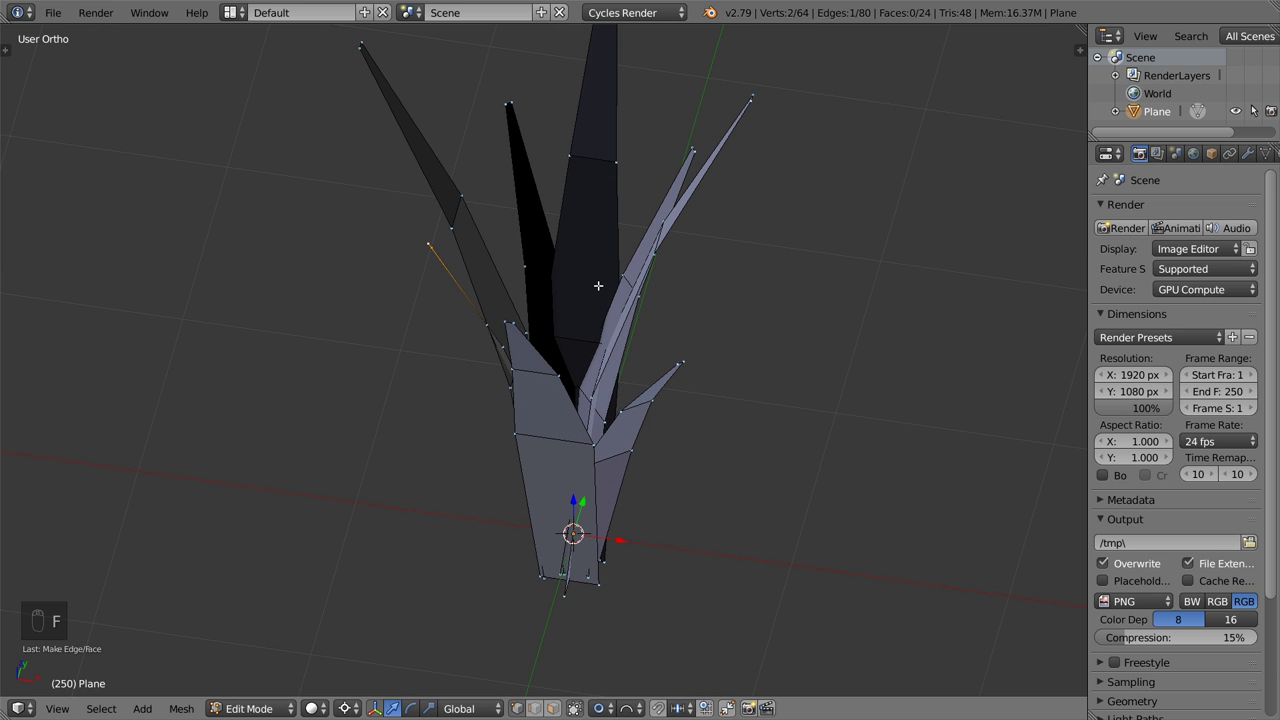
middle_click_drag(598, 286, 524, 303)
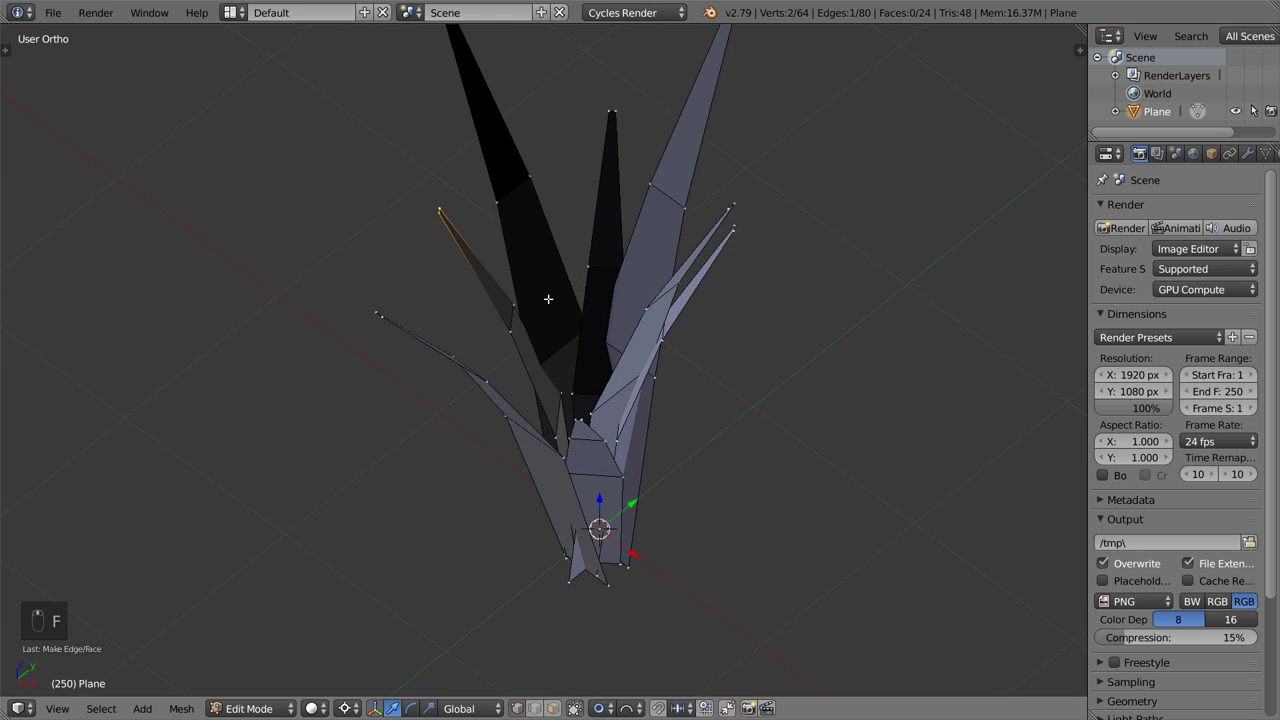
key("ctrl+z")
Move the selected tip outward with proportional falloff and rotate it slightly to bend the smaller blade away from the center
key("g")
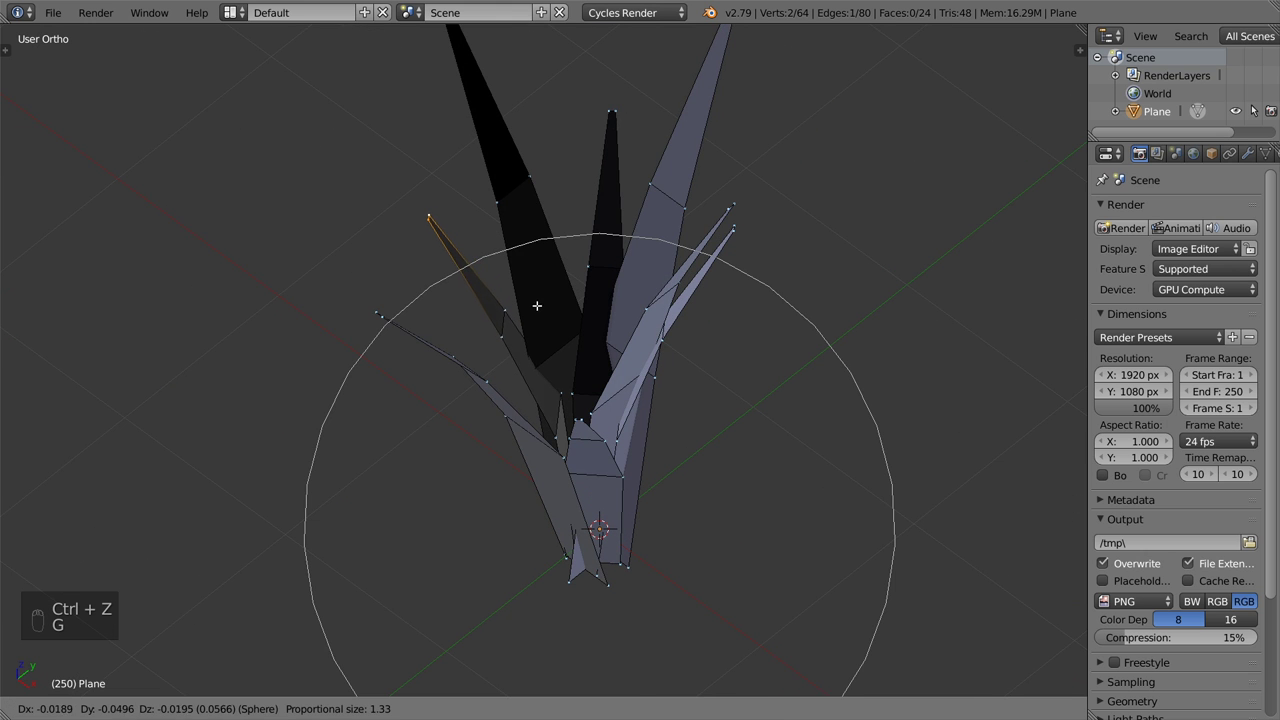
left_click(536, 307)
middle_click_drag(536, 307, 509, 303)
key("r")
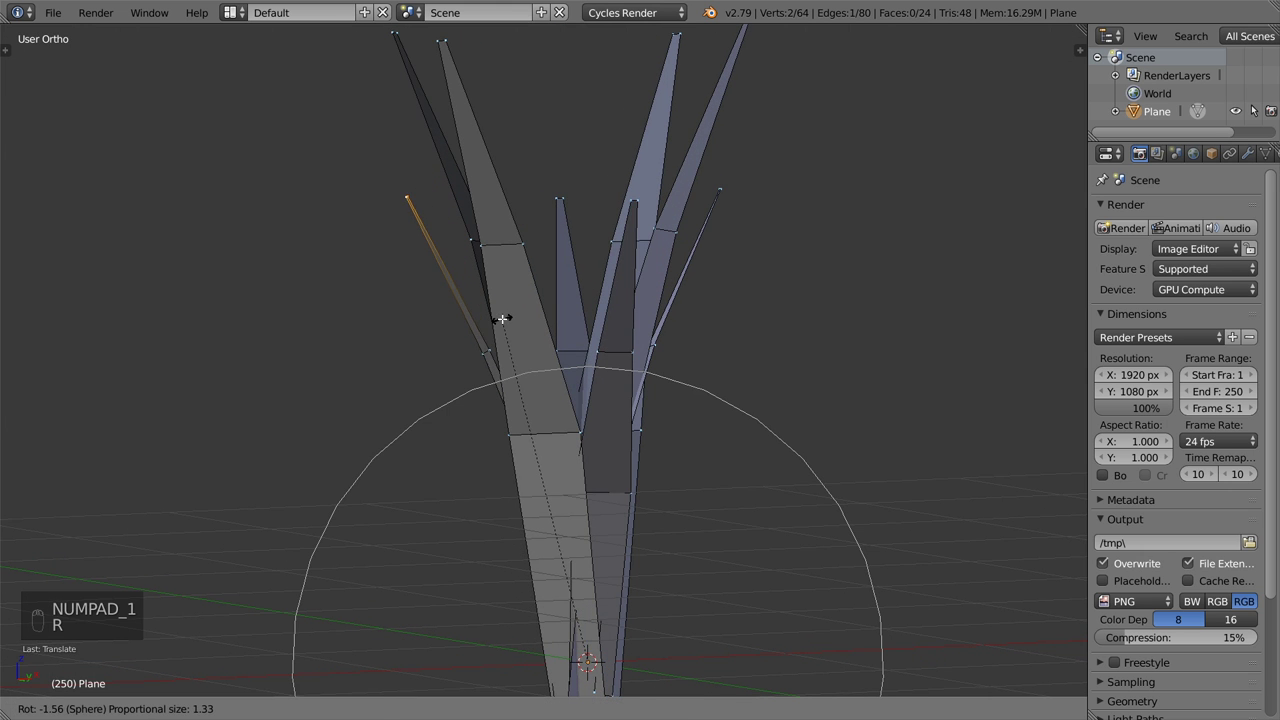
left_click(494, 336)
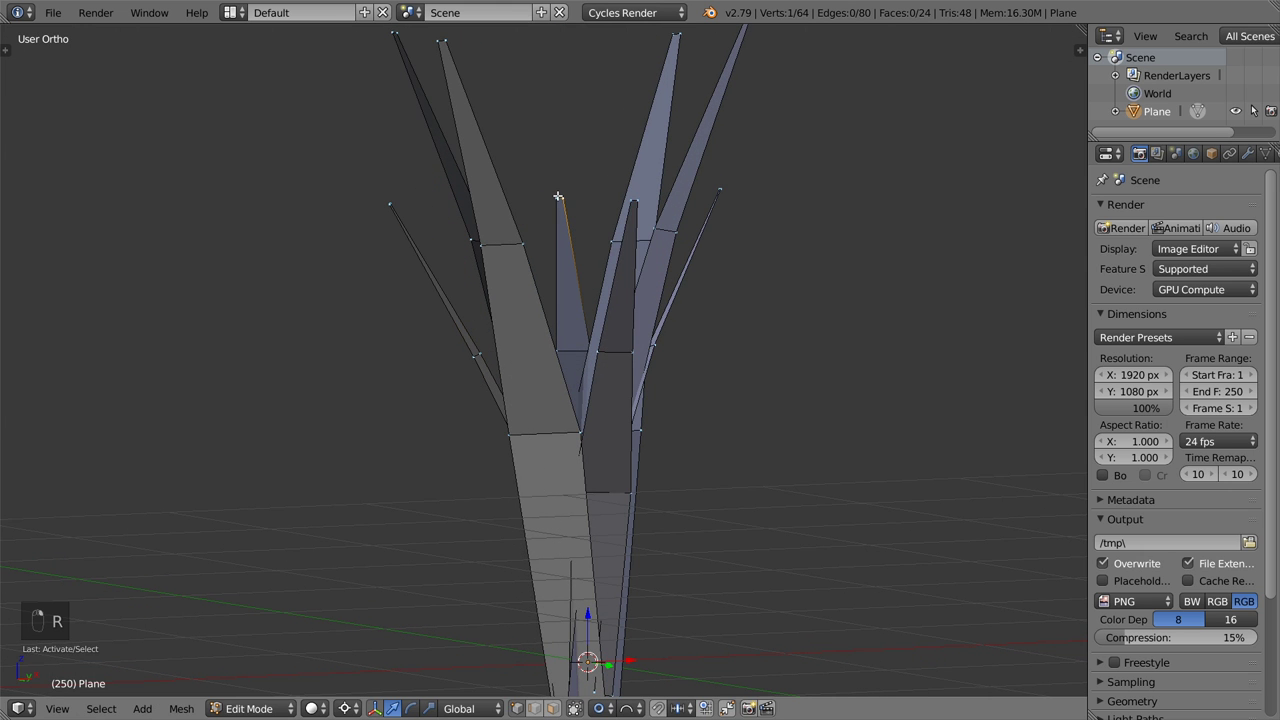
In the right view, move the tip of a smaller blade toward positive Y and rotate it outward
key("KP_3")
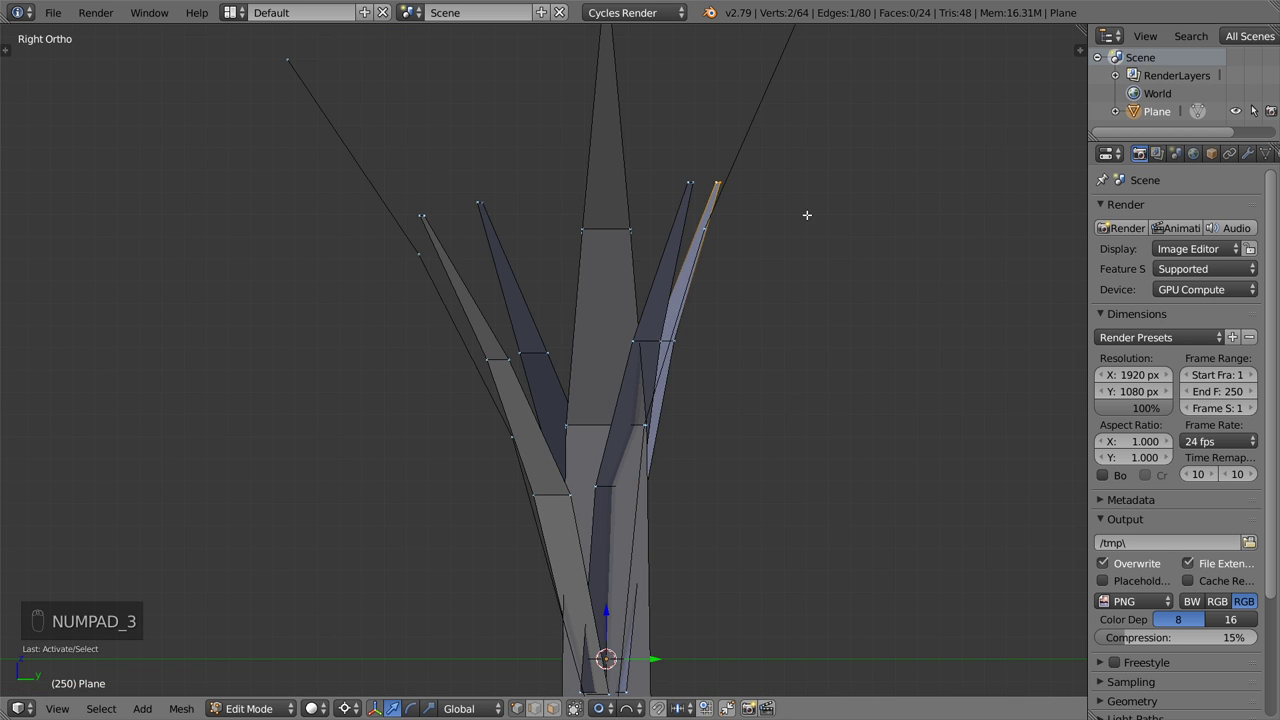
key("g")
left_click(868, 220)
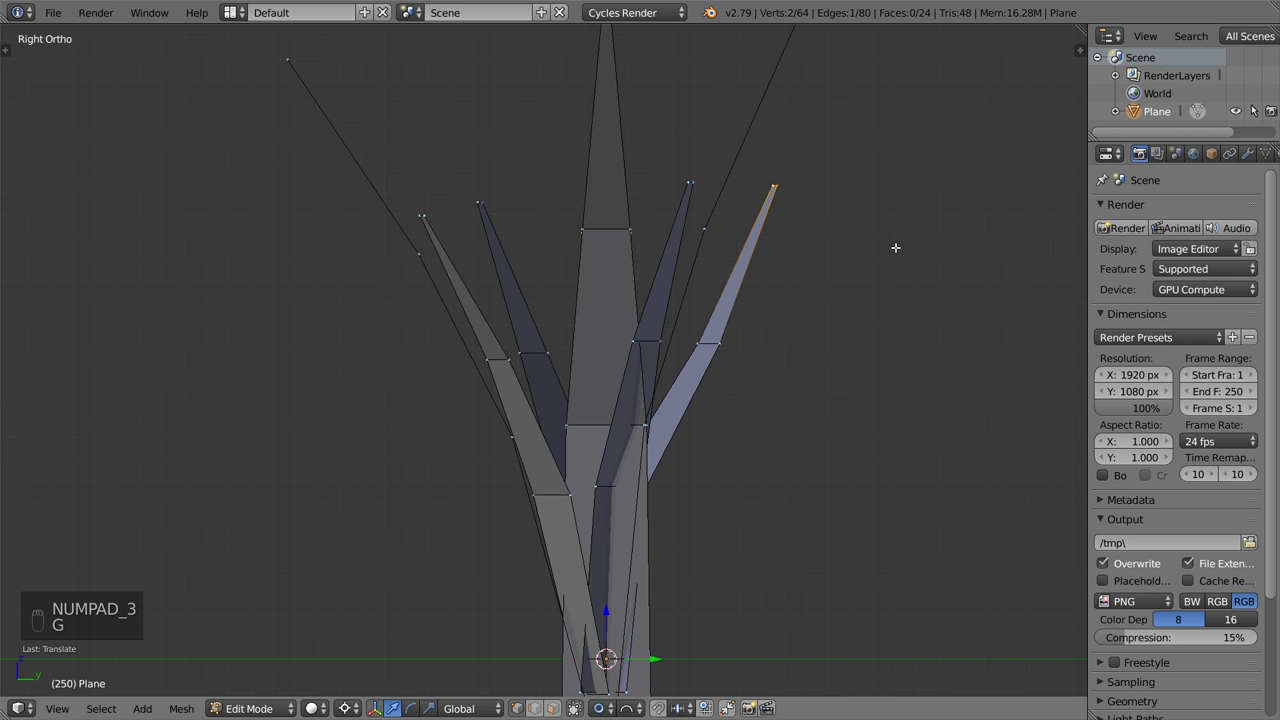
key("r")
left_click(890, 317)
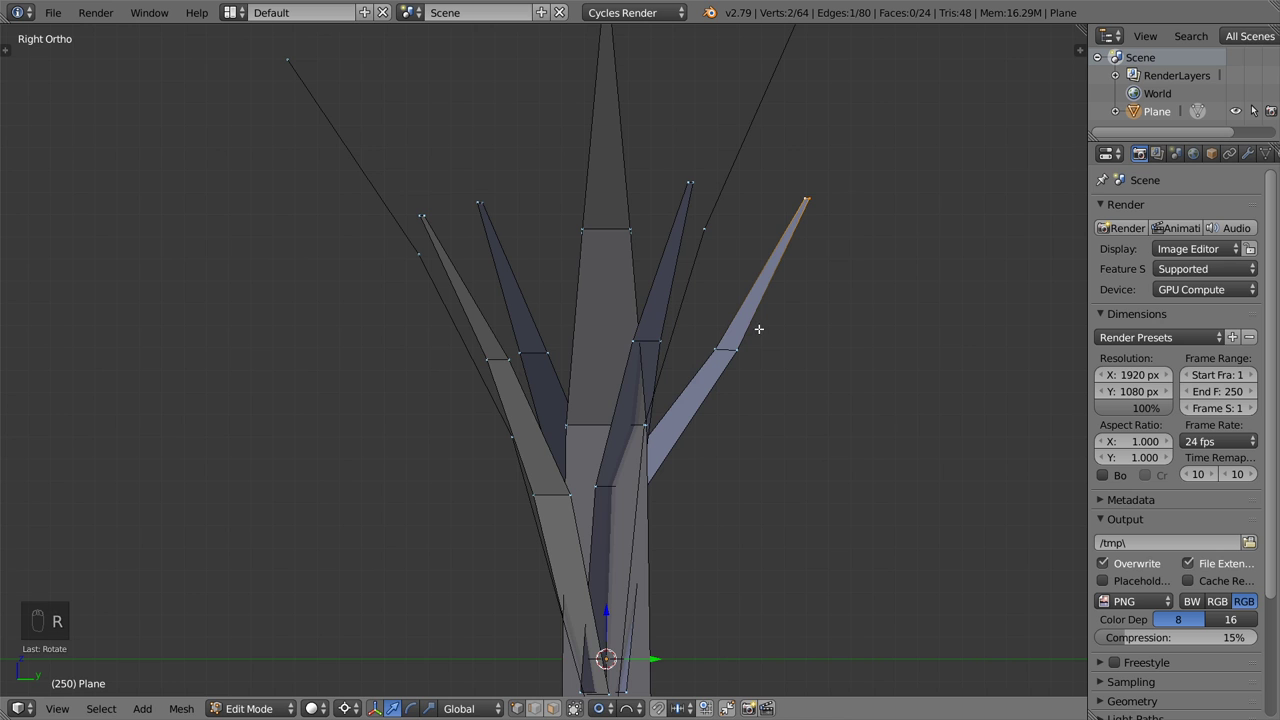
In wireframe, select the upper cross edge of the bent positive Y blade, raise it slightly, and return to solid shading
key("z")
scroll(758, 351, "up", 2)
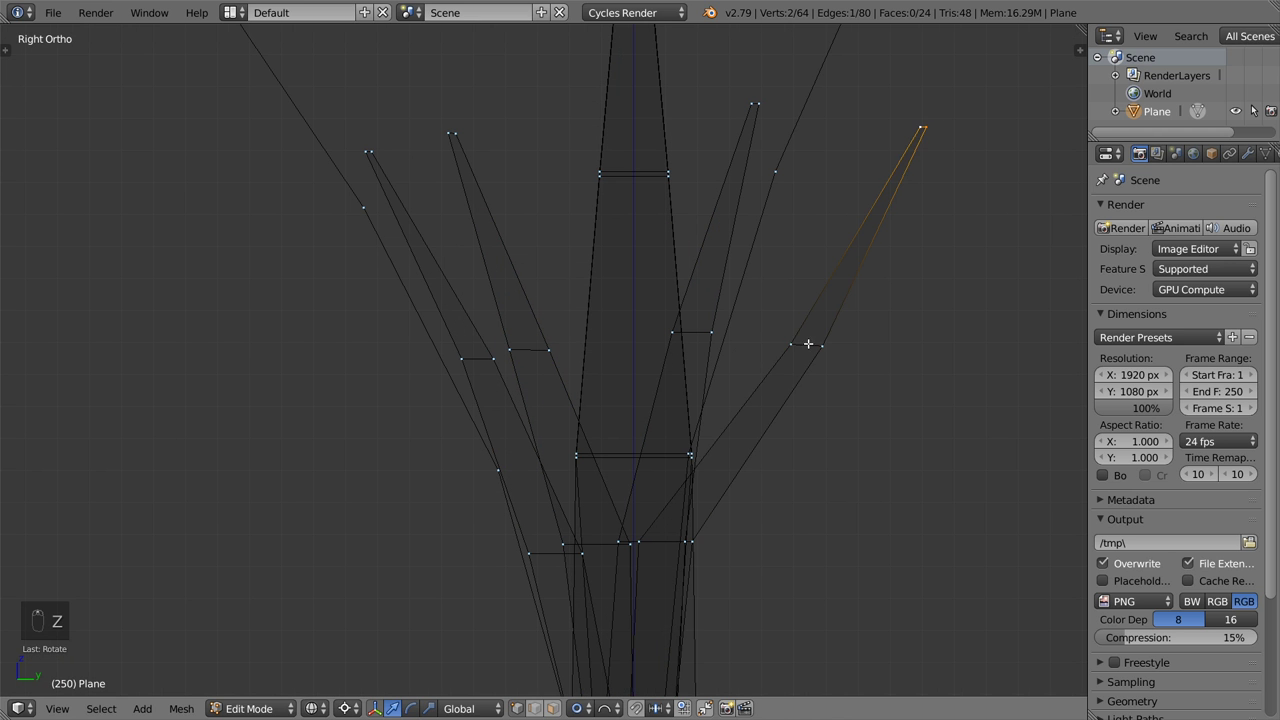
left_click(808, 343, "alt")
key("g")
scroll(823, 351, "up", 3)
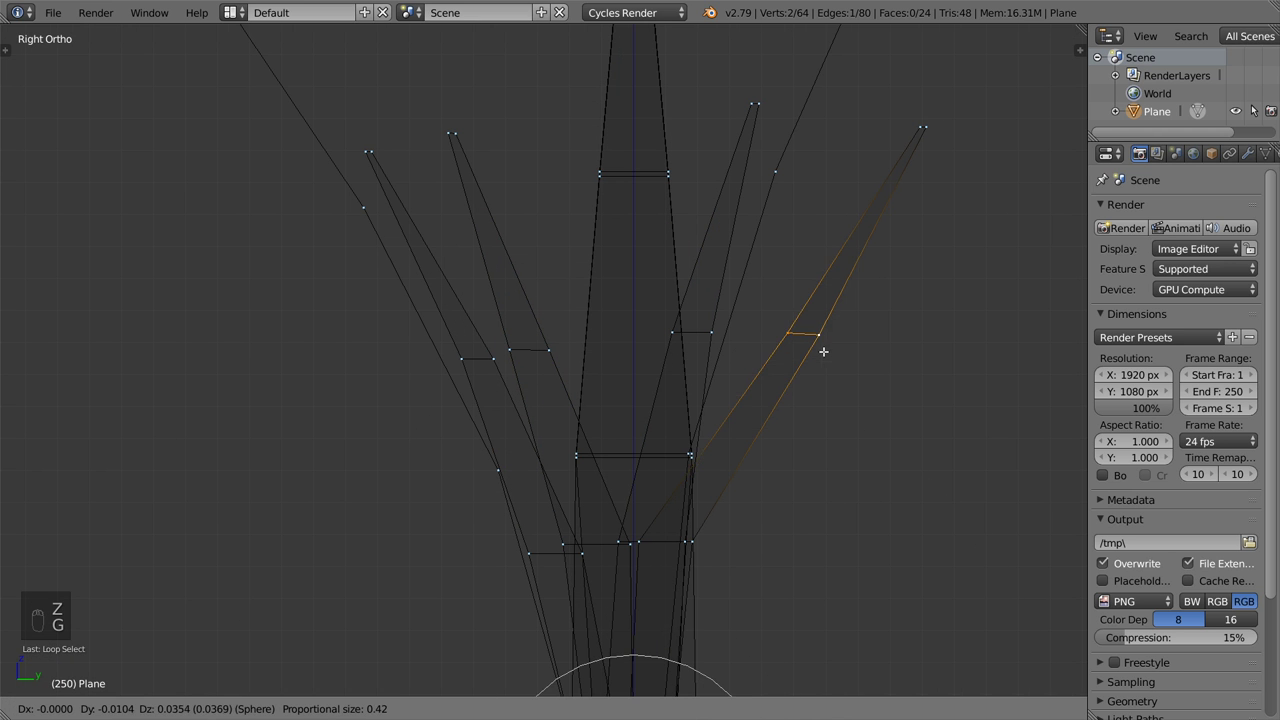
left_click(803, 338)
scroll(795, 340, "down", 4)
mouse_move(791, 340)
middle_mouse_down()
mouse_move(754, 342)
mouse_move(806, 343)
middle_mouse_up()
key("z")
In the front view, move the tip of a smaller blade toward positive X and rotate it outward
mouse_move(700, 357)
middle_mouse_down()
mouse_move(729, 403)
mouse_move(662, 249)
middle_mouse_up()
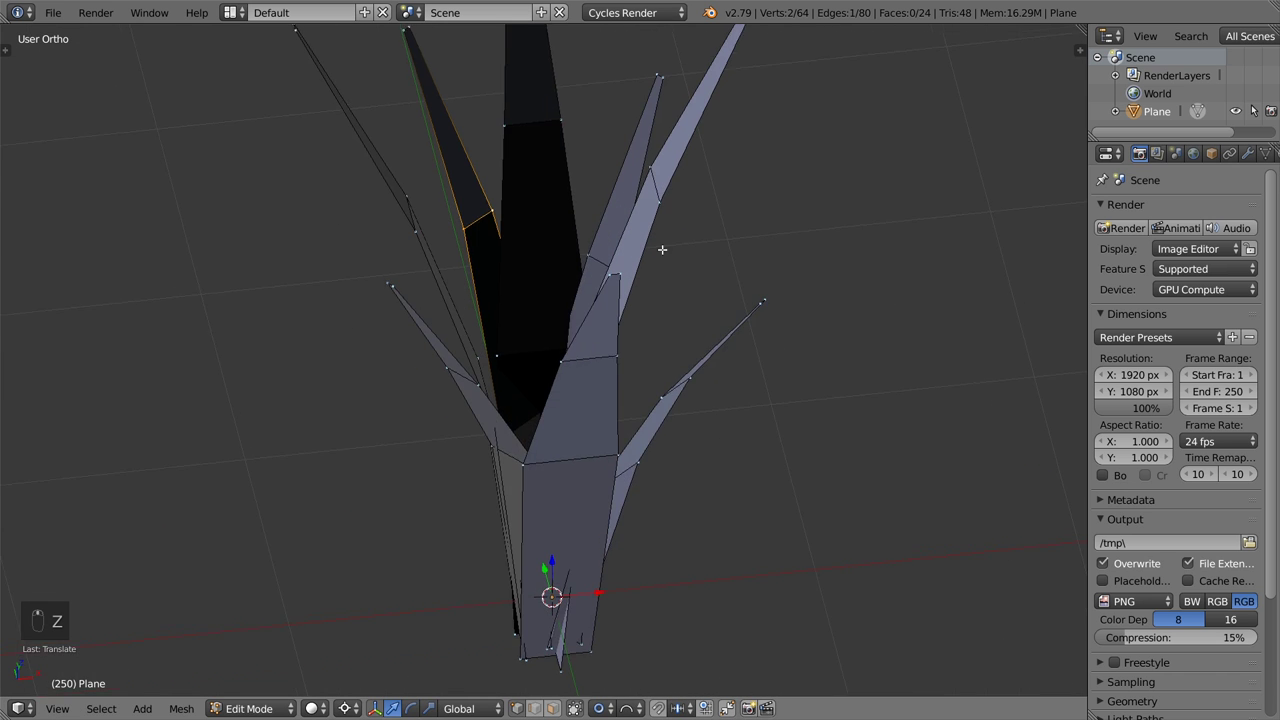
scroll(662, 249, "up", 2)
right_click(746, 93)
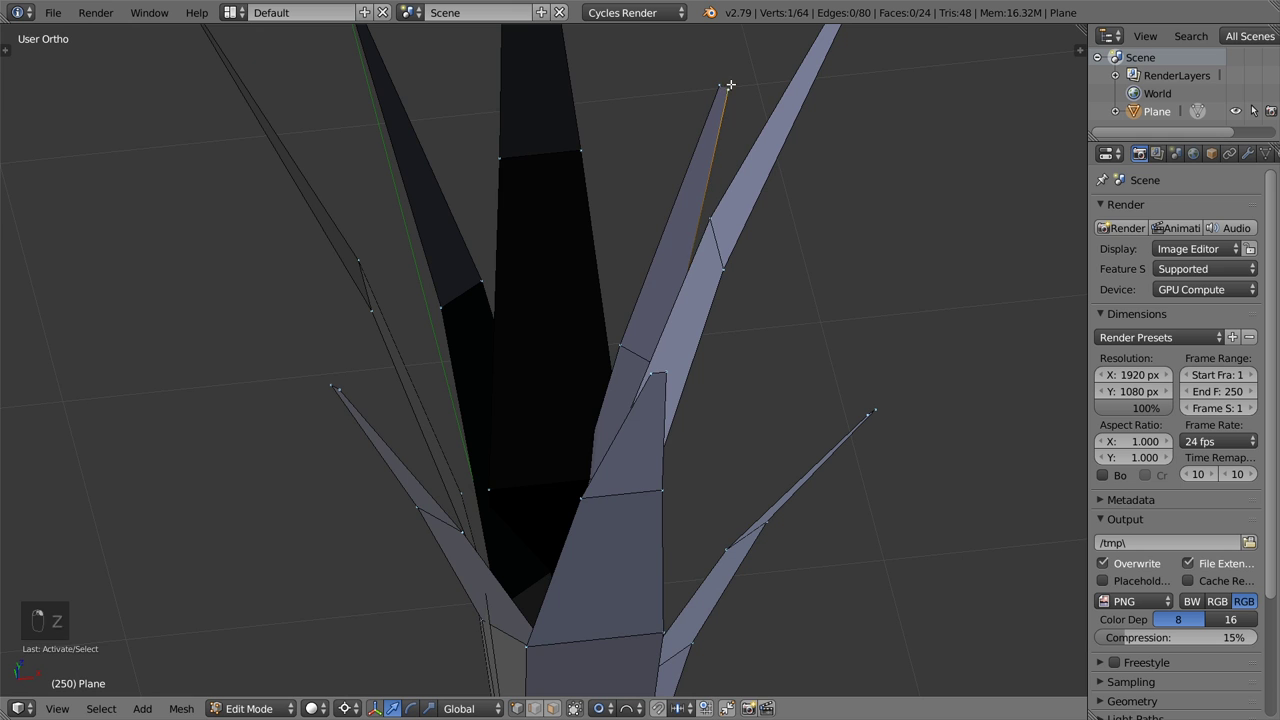
key("KP_1")
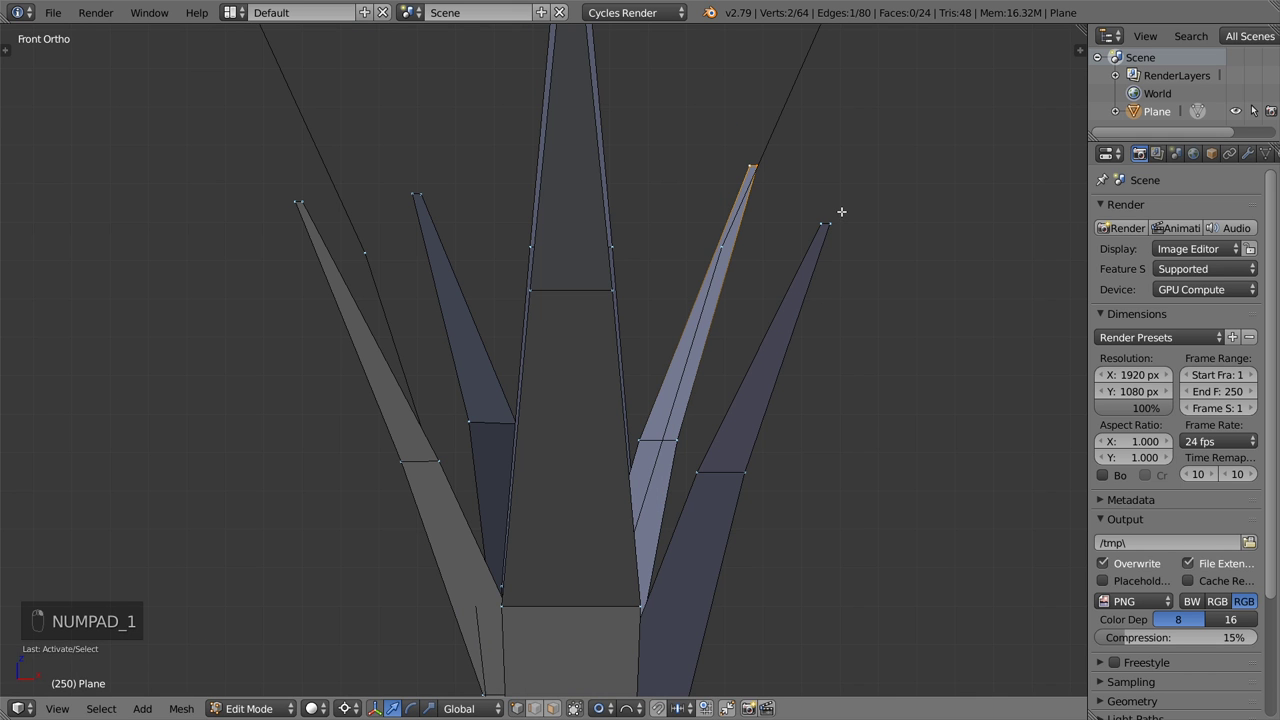
key("g")
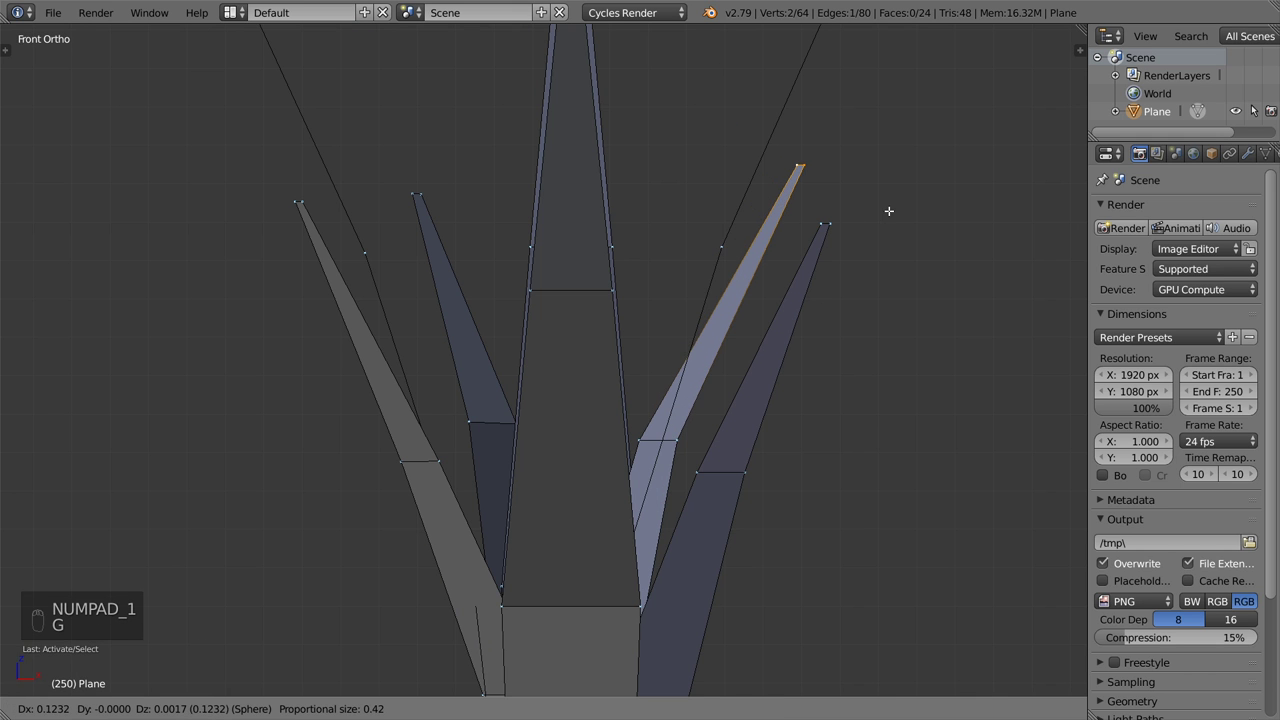
left_click(897, 220)
key("r")
left_click(903, 272)
scroll(903, 272, "down", 4)
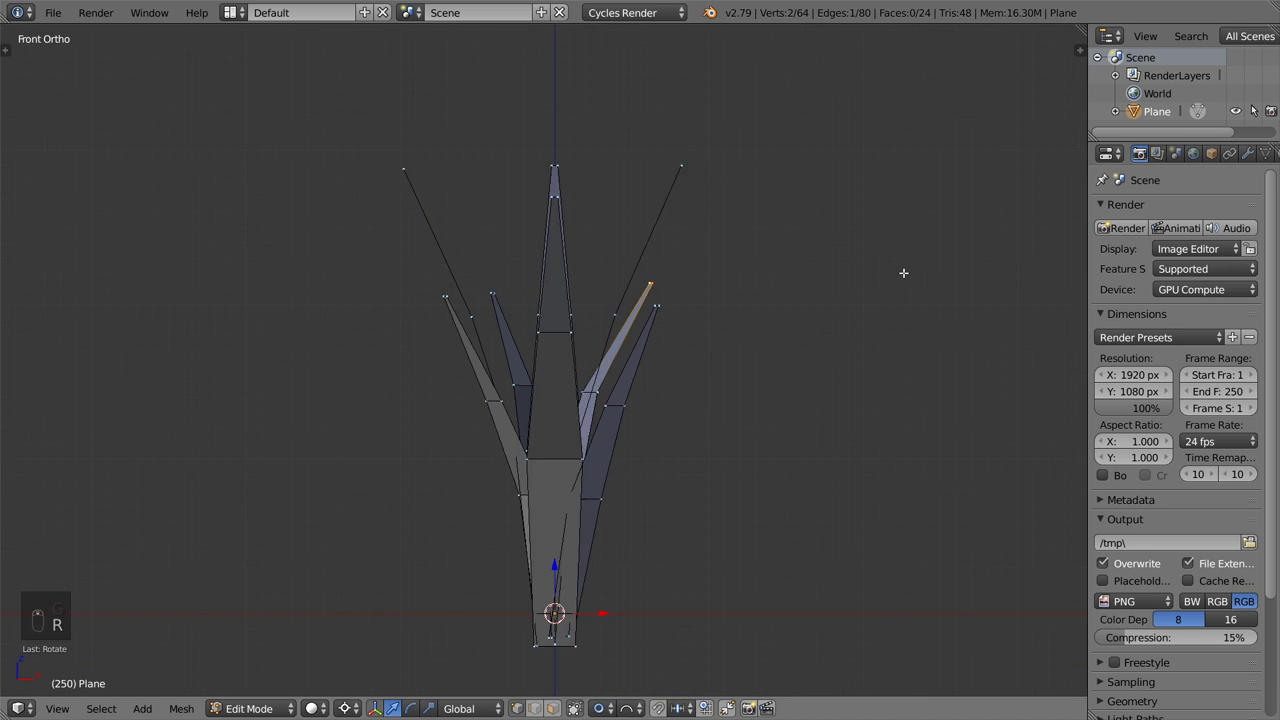
Select the tips of the four smaller blades and extend the selection to their whole linked geometry
key("Tab")
middle_click_drag(903, 272, 811, 423)
key("Tab")
scroll(733, 326, "up", 3)
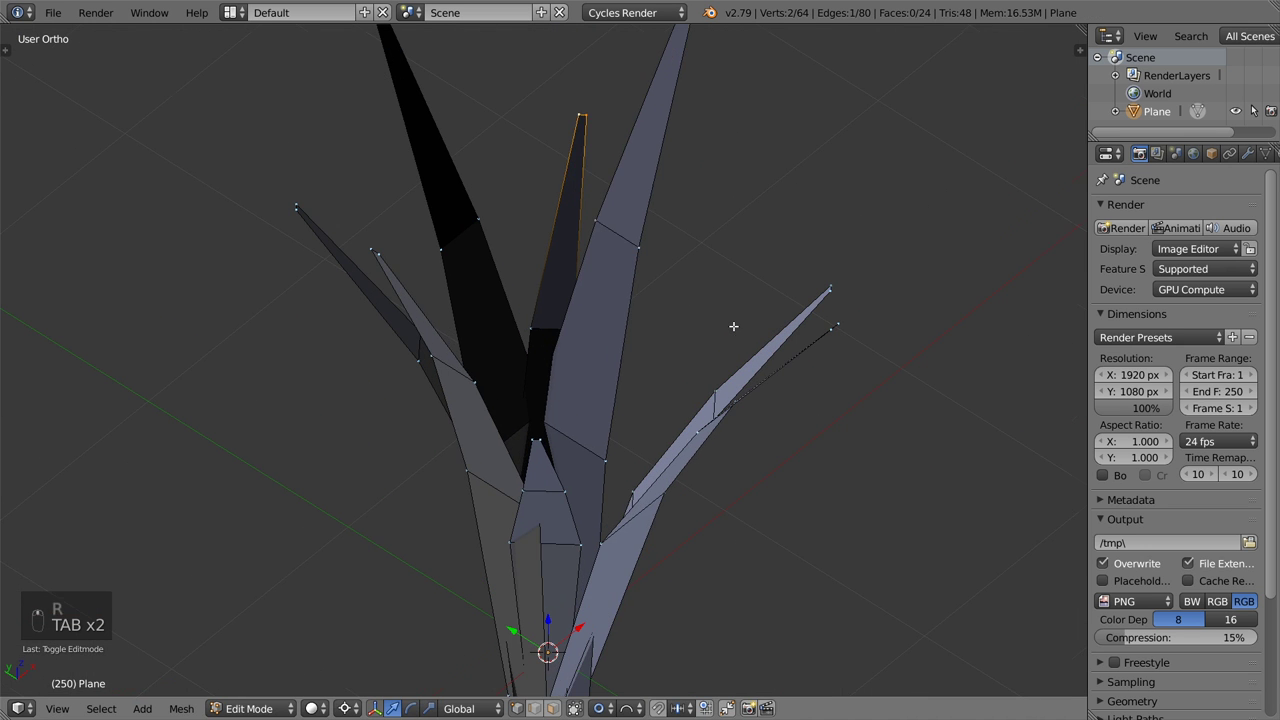
right_click(650, 249)
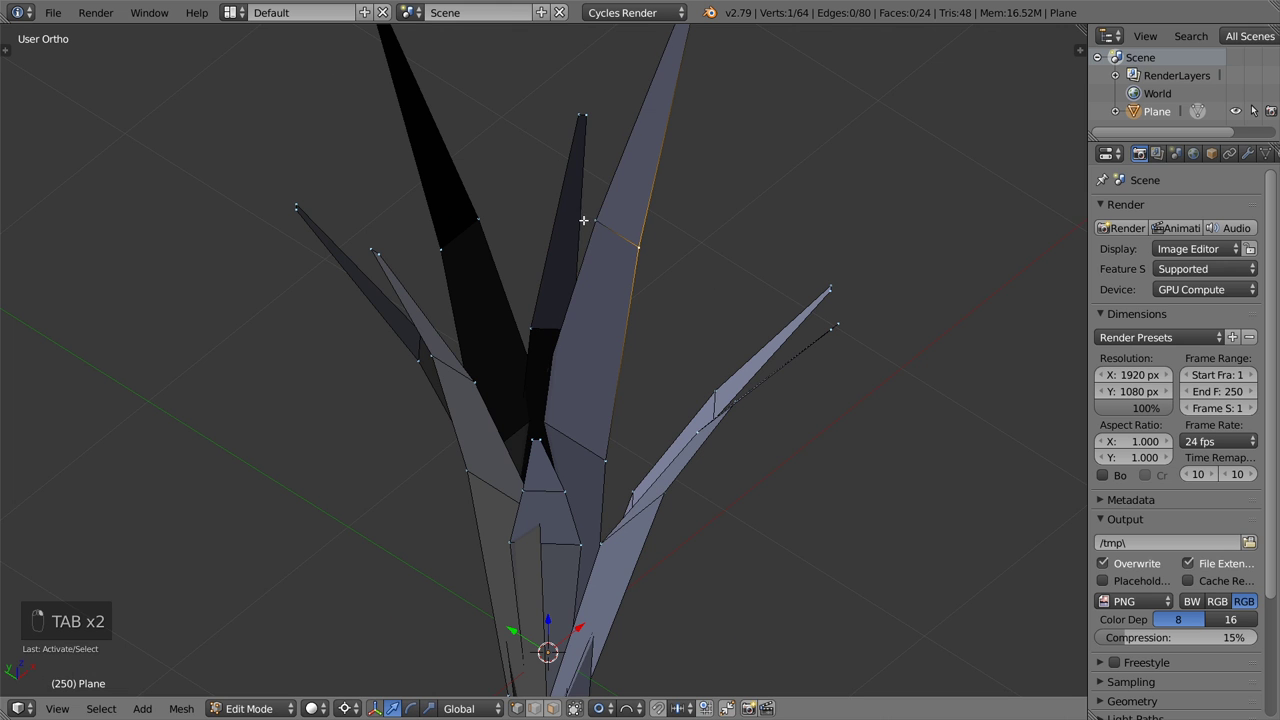
right_click(463, 226)
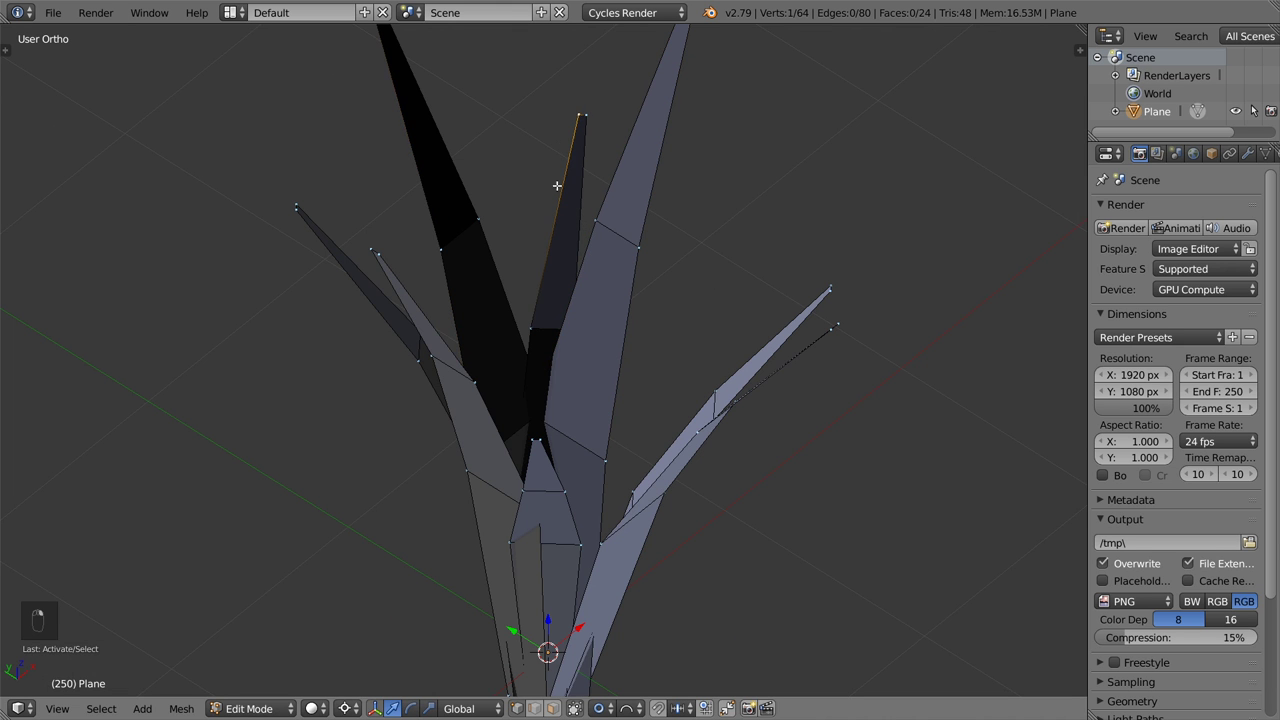
middle_click_drag(475, 287, 337, 300)
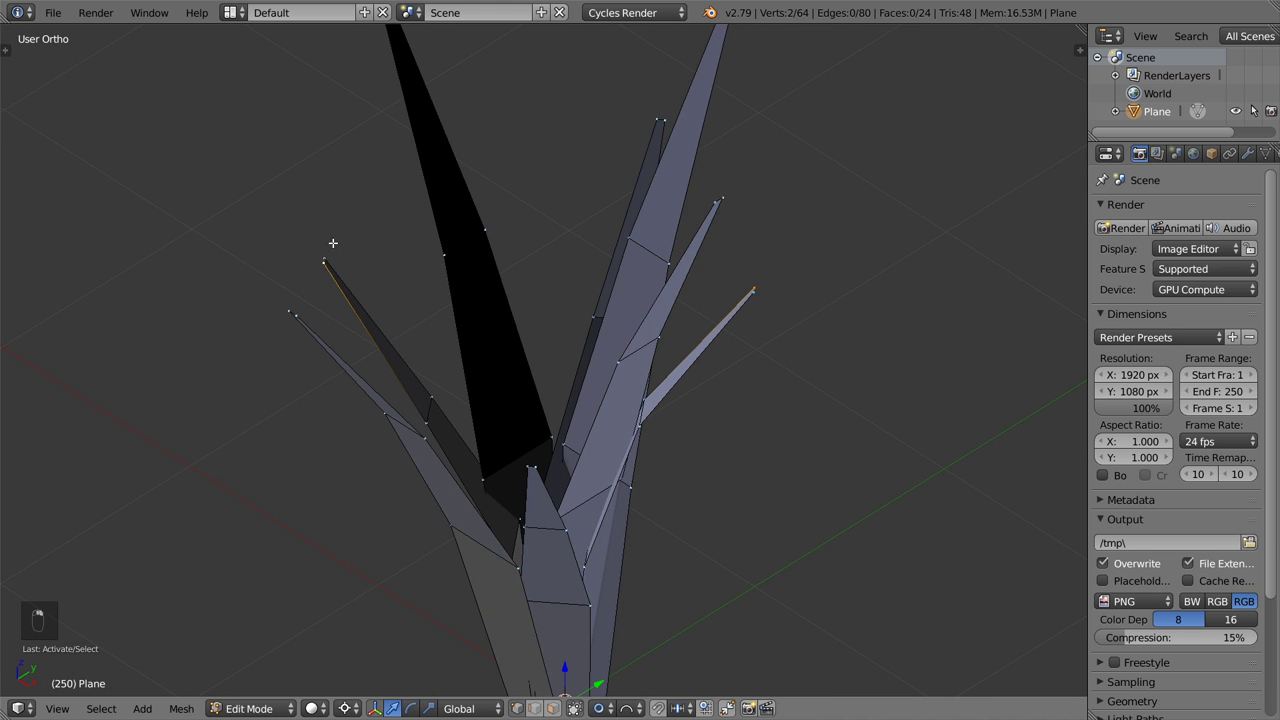
middle_click_drag(663, 119, 387, 303)
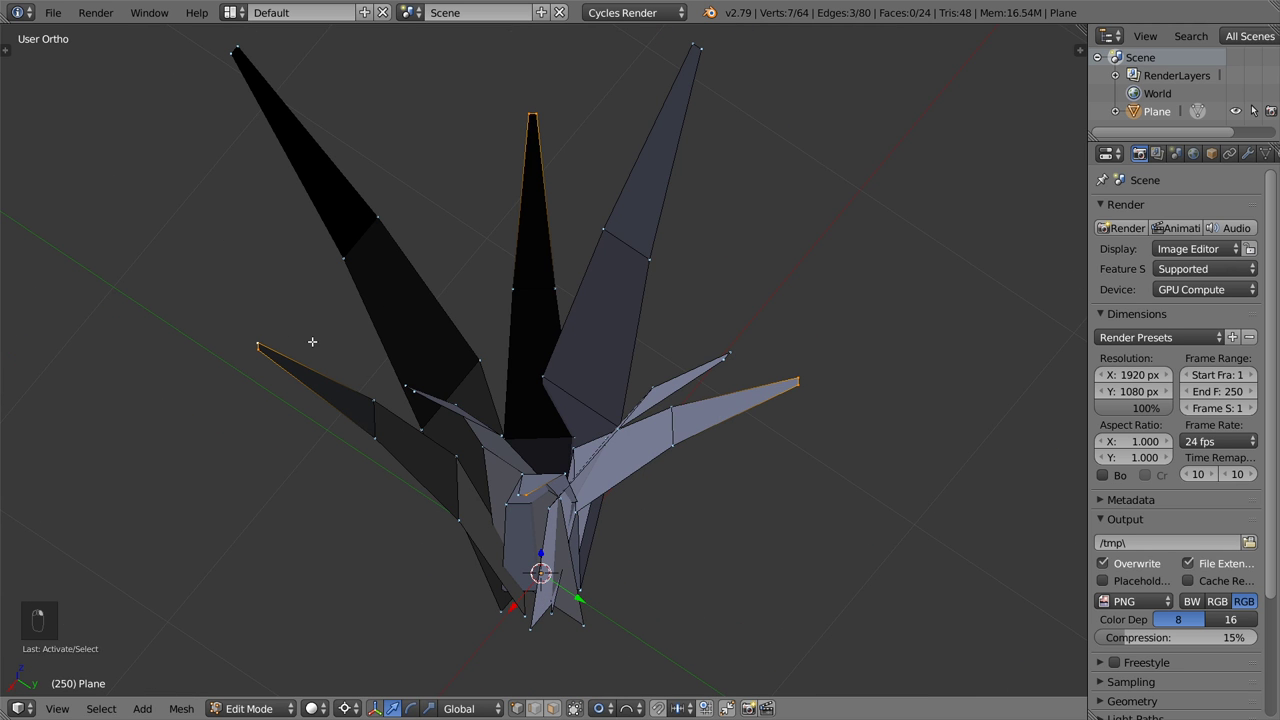
key("ctrl+l")
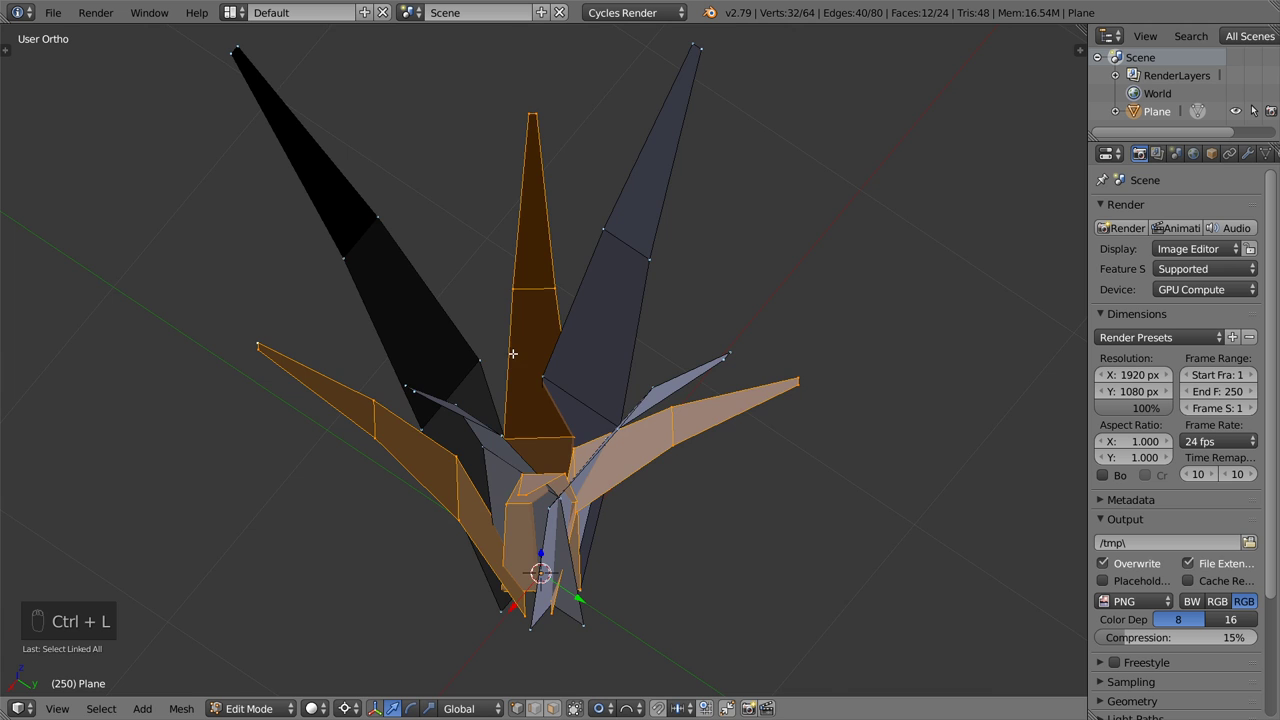
Duplicate the four smaller blades in the top view and rotate the copies about 33 degrees around global Z
key("KP_7")
key("shift+d")
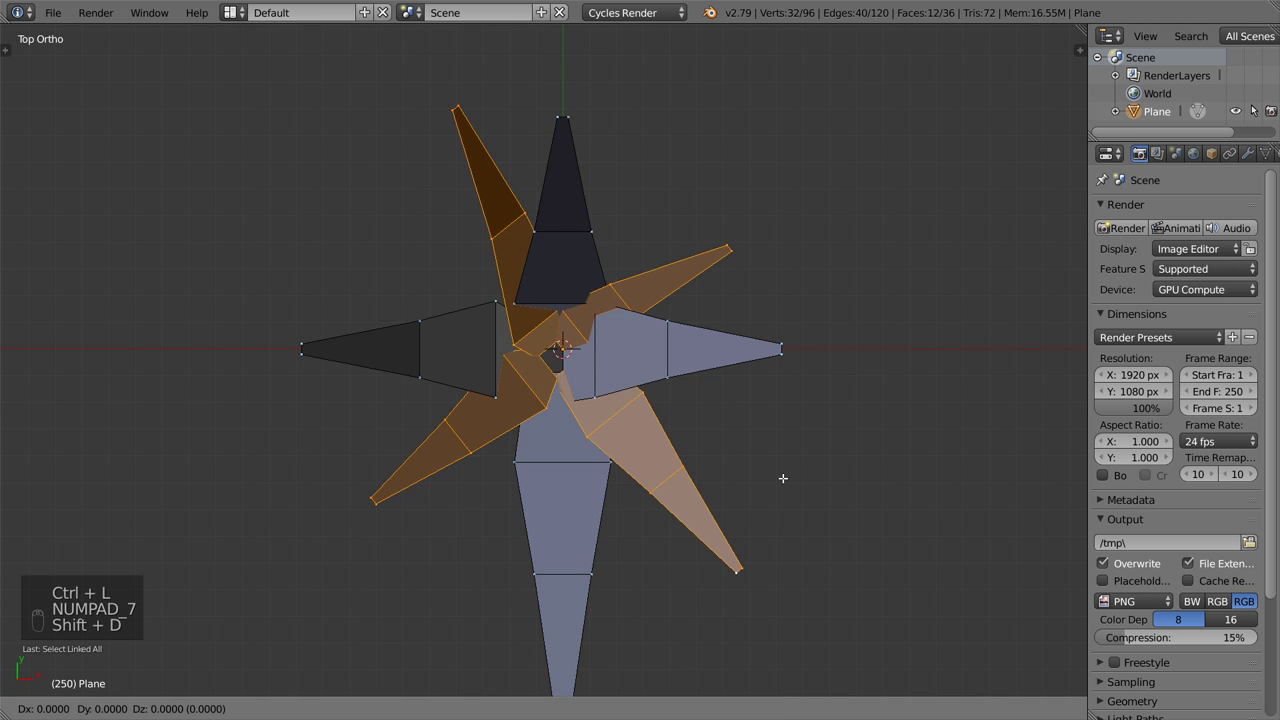
key("r")
key("z")
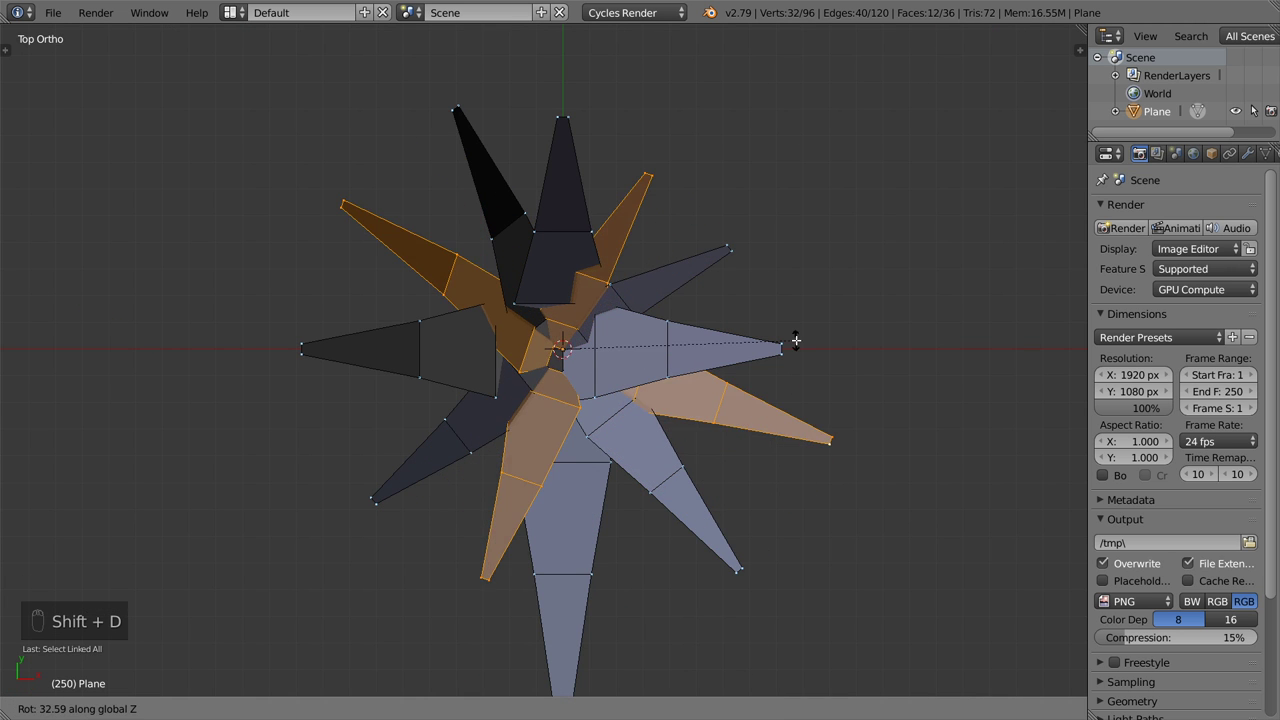
left_click(791, 349)
Scale the new blade copies down to about 0.83 and check the whole clump in Object Mode before resuming mesh editing
middle_click_drag(786, 460, 763, 346)
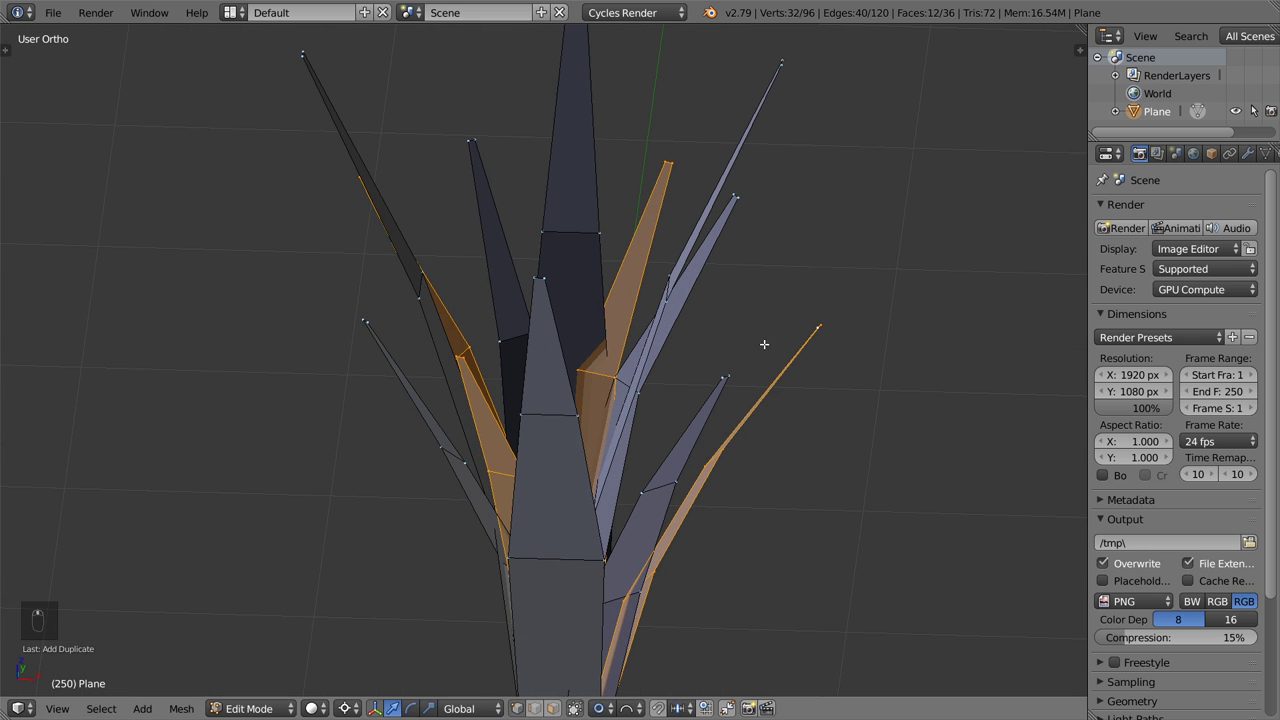
key("s")
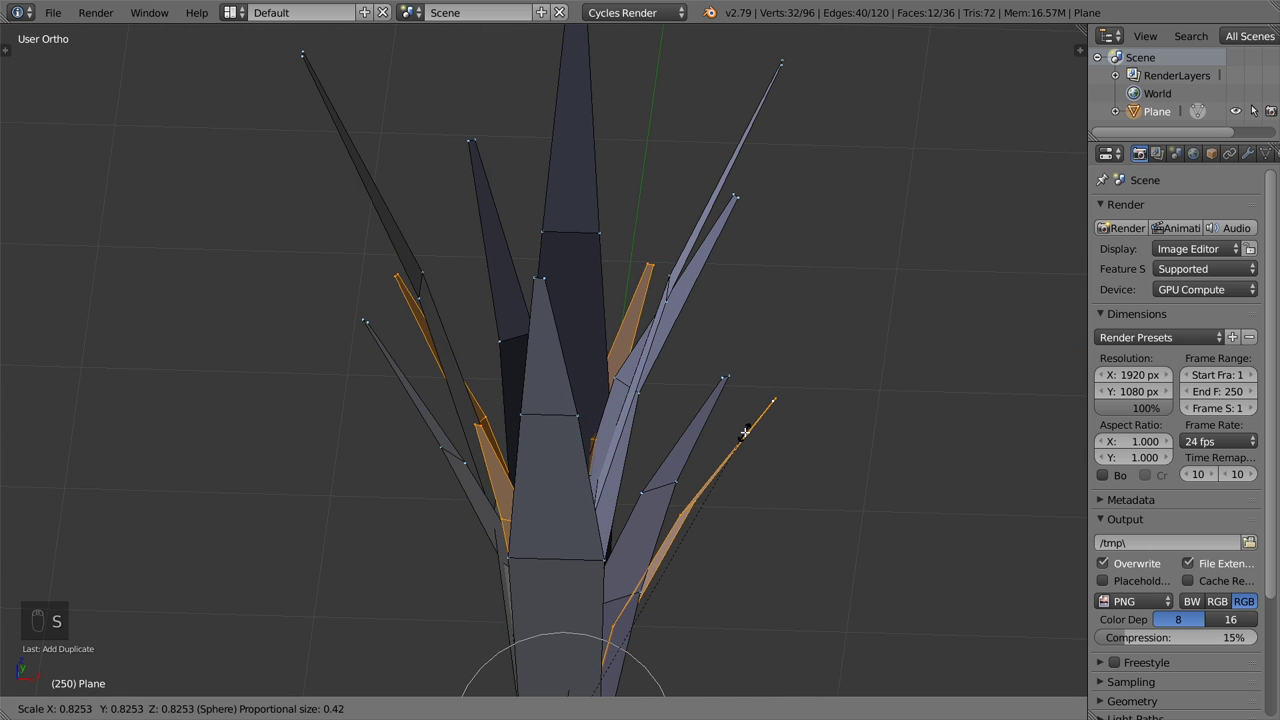
left_click(746, 425)
key("Tab")
scroll(763, 364, "down", 3)
middle_click_drag(772, 405, 728, 390)
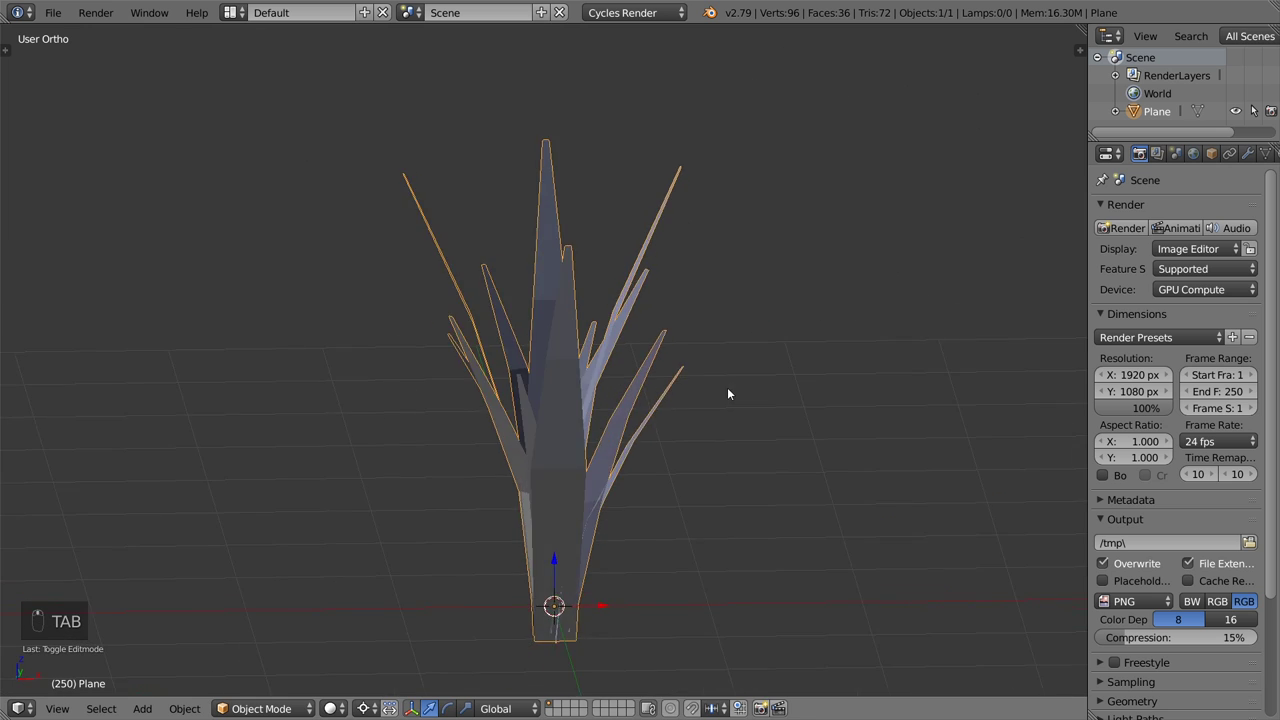
key("Tab")
scroll(727, 388, "up", 3)
scroll(727, 388, "down", 5)
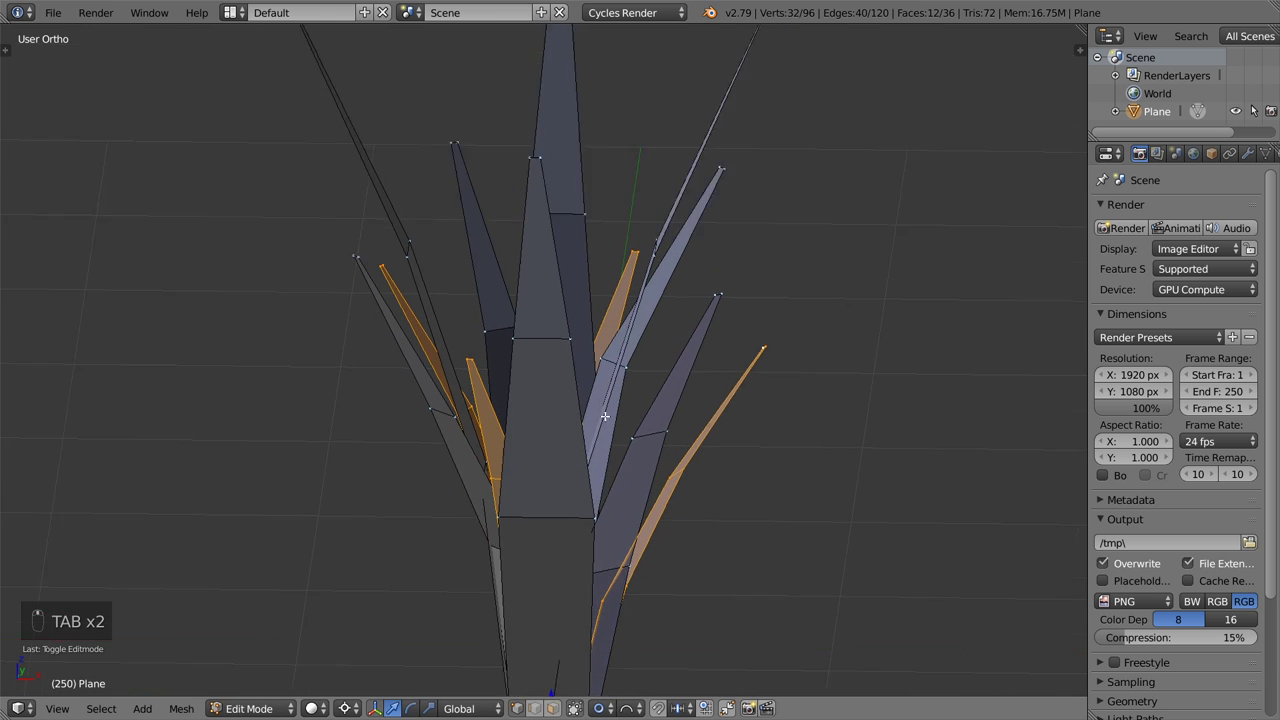
Examine how the smallest blades sit within the clump from several angles, in both solid and wireframe shading
key("Tab")
middle_click_drag(588, 403, 694, 480)
key("Tab")
scroll(637, 420, "up", 3)
middle_click_drag(637, 420, 631, 294)
key("z")
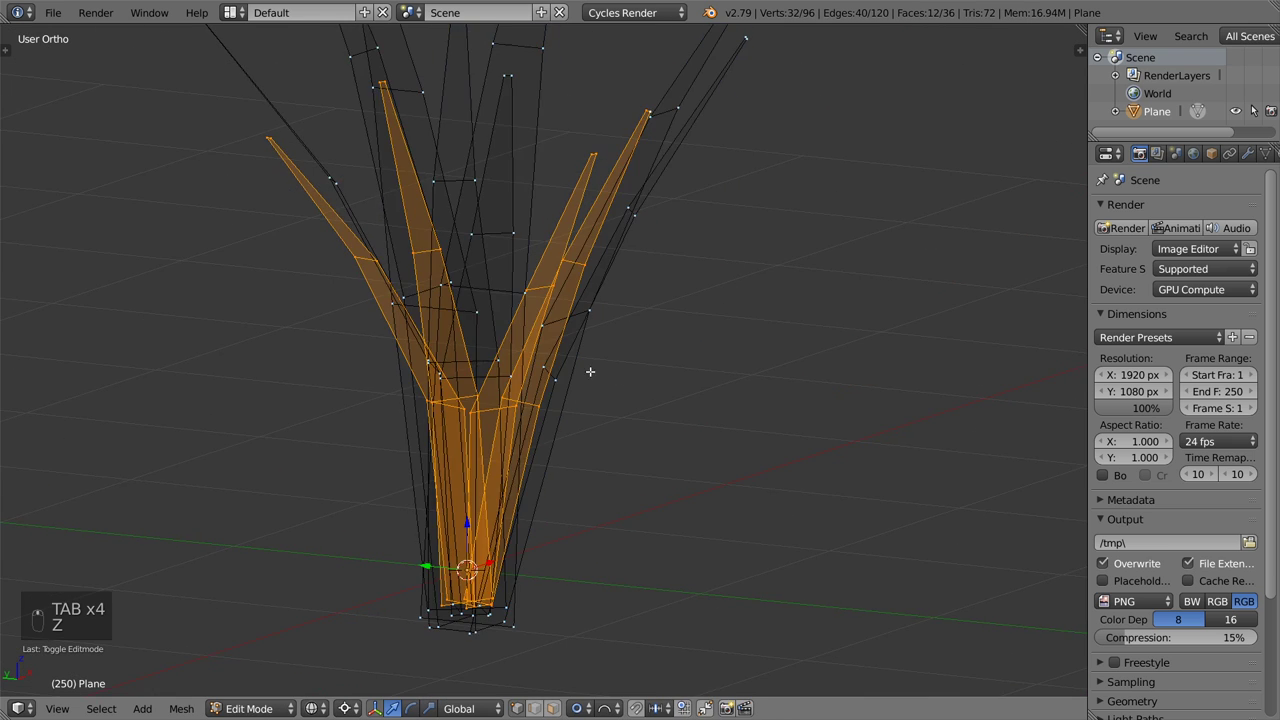
key("z")
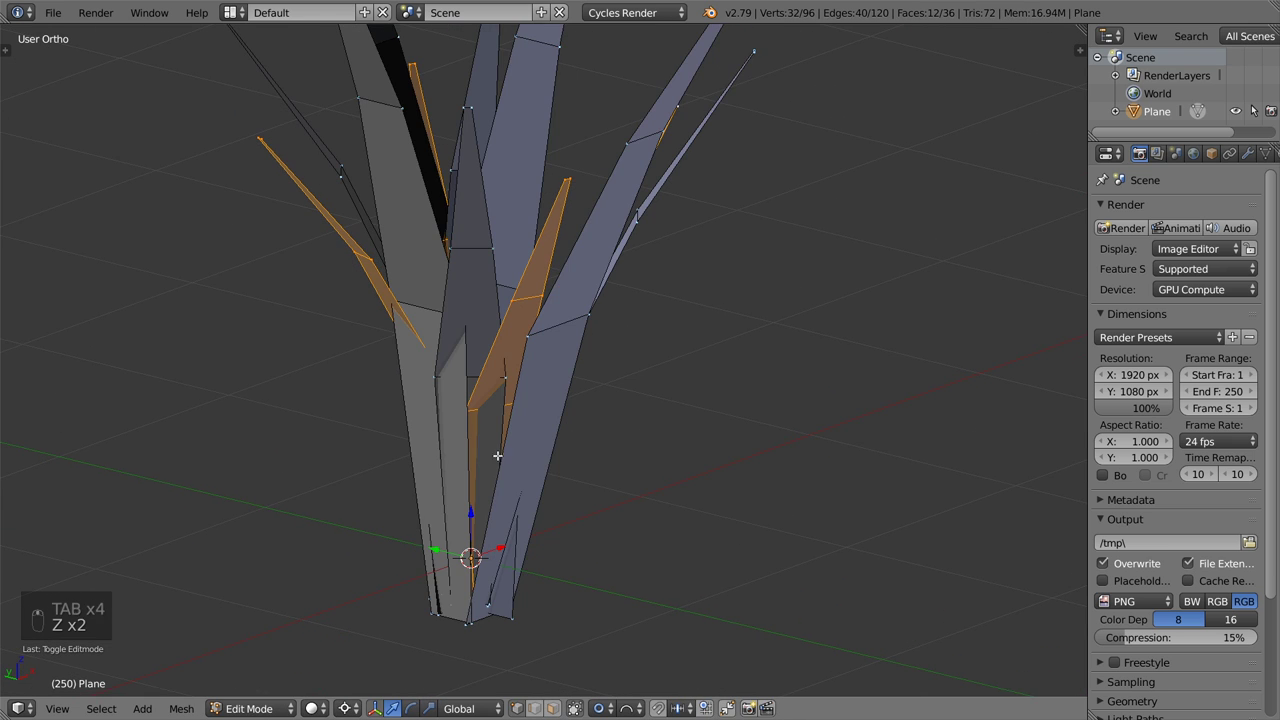
middle_click_drag(497, 456, 363, 291)
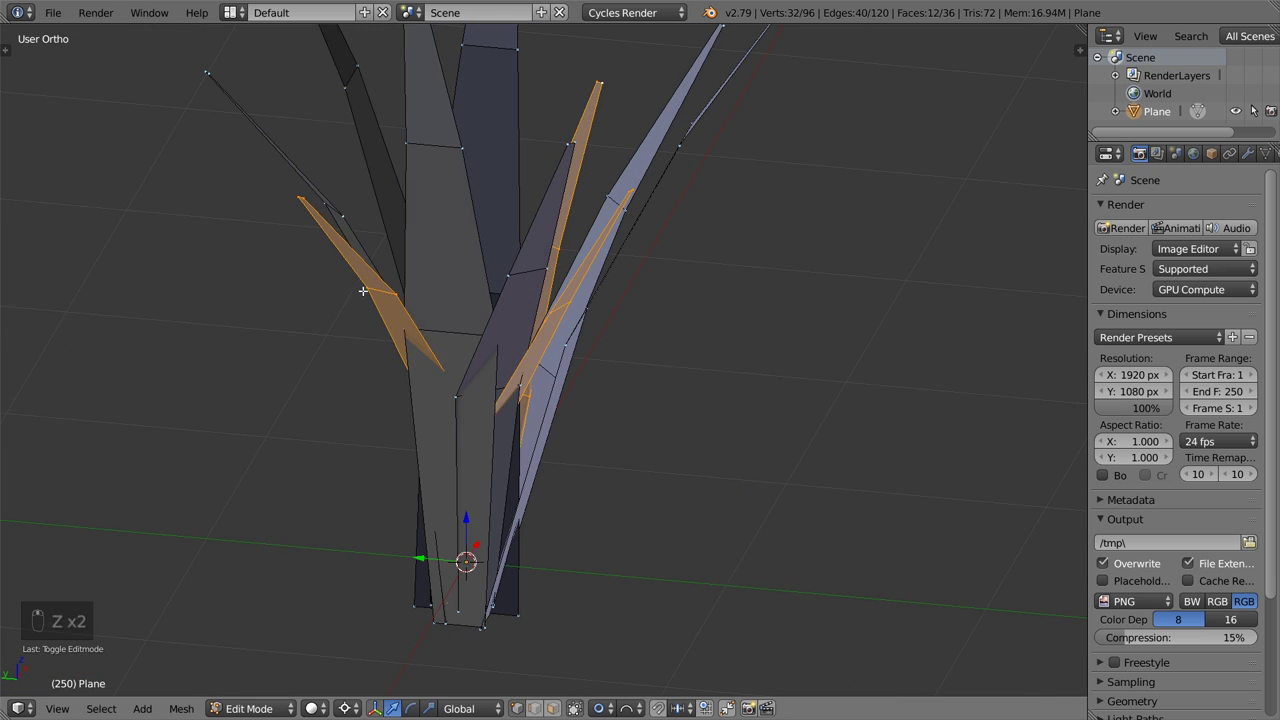
Select one small blade's whole linked geometry and, in the top view, rotate it clockwise and shift it slightly
right_click(298, 205)
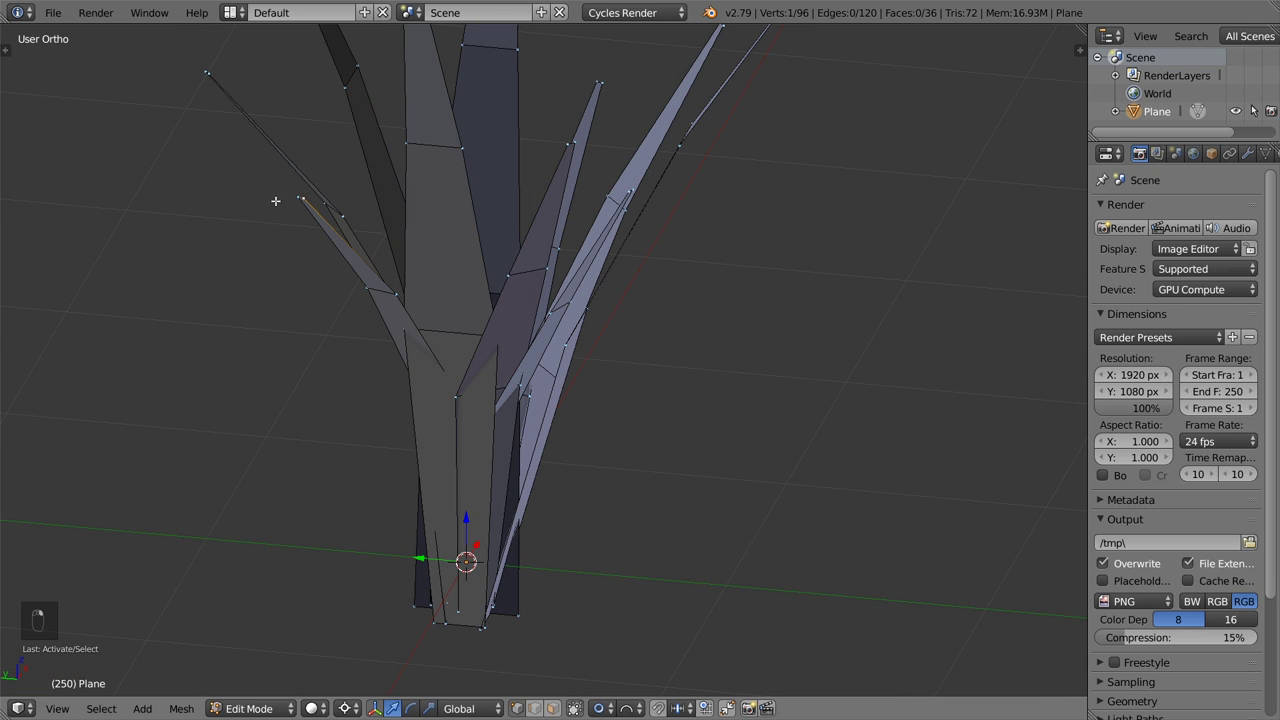
key("ctrl+l")
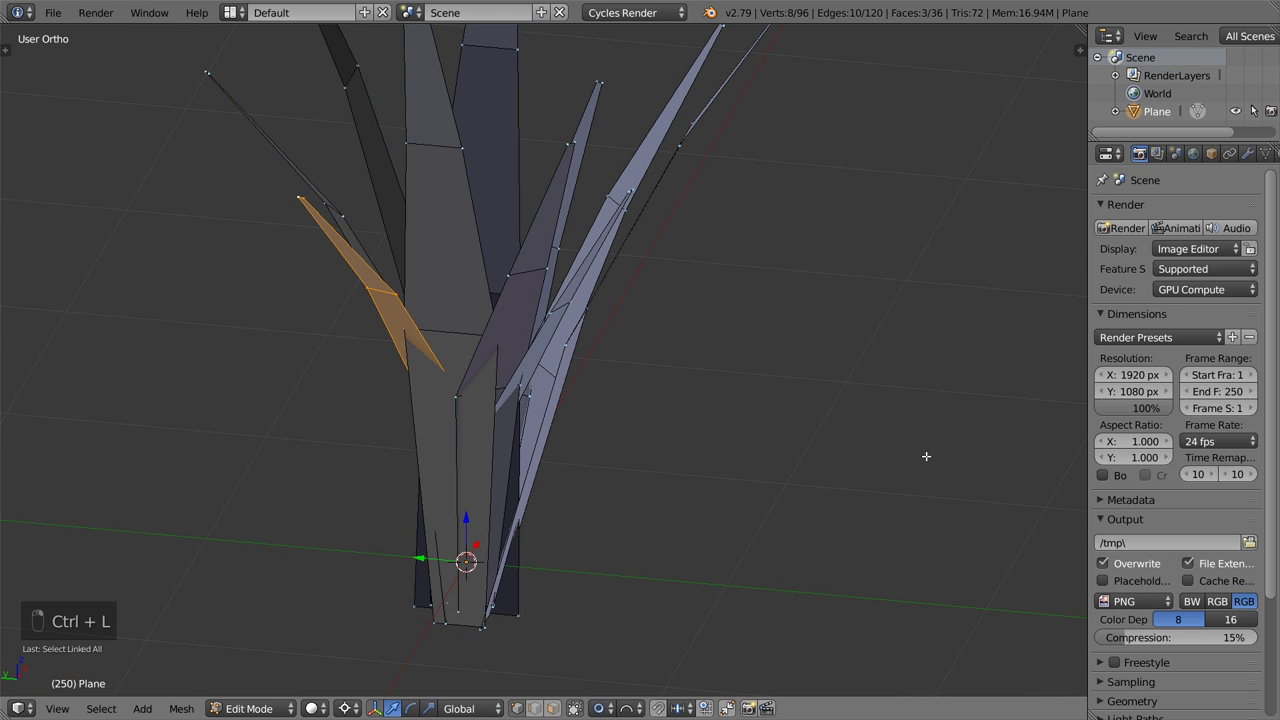
key("KP_7")
key("z")
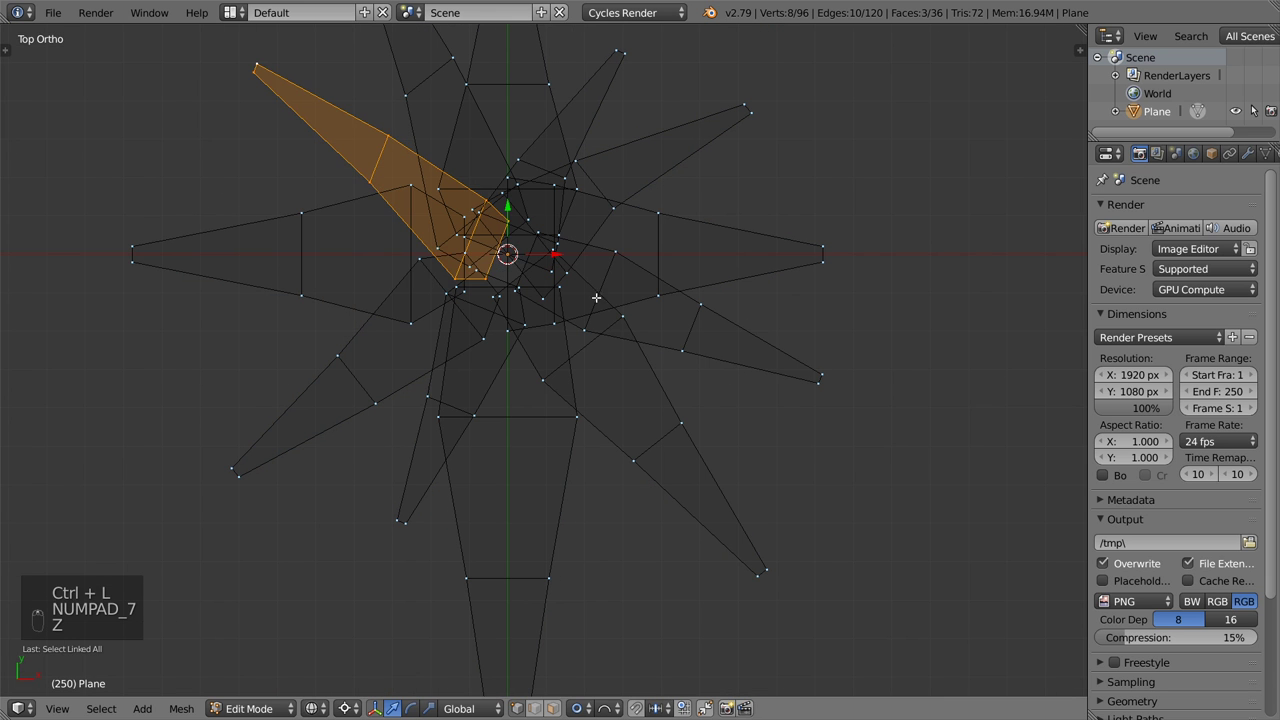
key("r")
left_click(620, 320)
key("g")
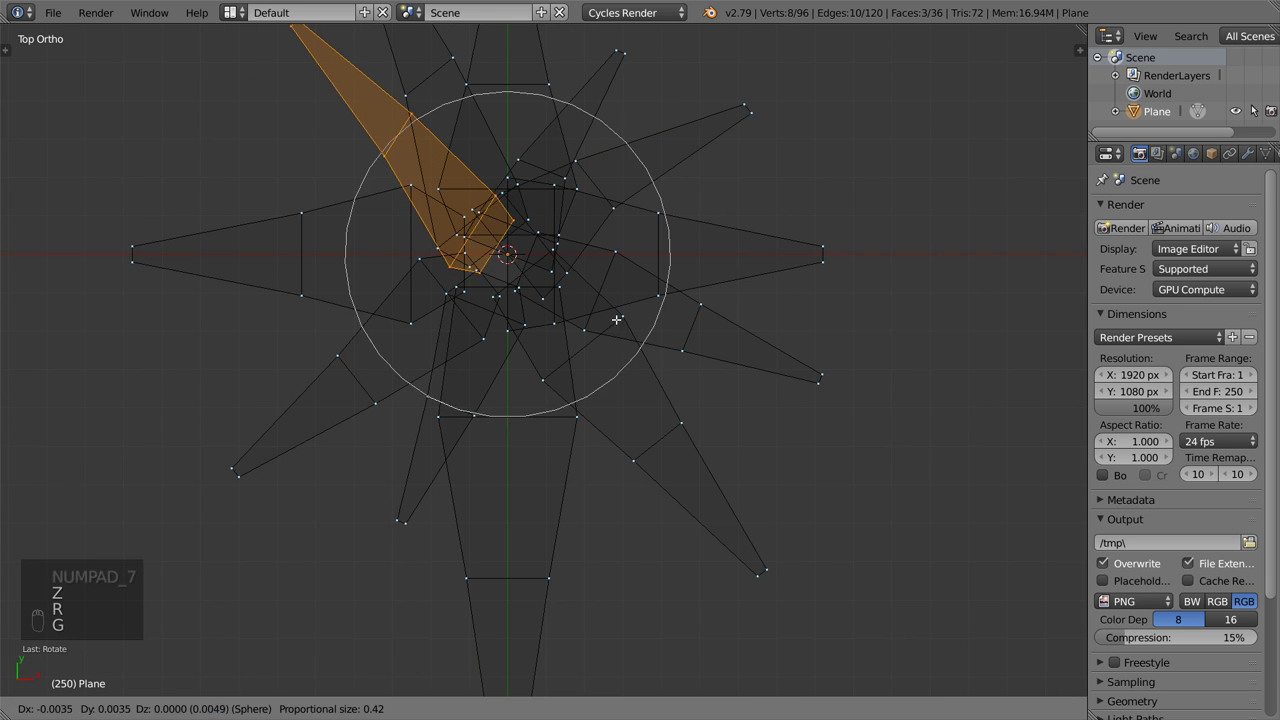
left_click(586, 290)
Select the linked geometry of another small blade and reposition it slightly in the wireframe top view
key("z")
mouse_move(548, 286)
middle_mouse_down()
mouse_move(594, 283)
mouse_move(589, 263)
mouse_move(621, 276)
middle_mouse_up()
right_click(507, 249)
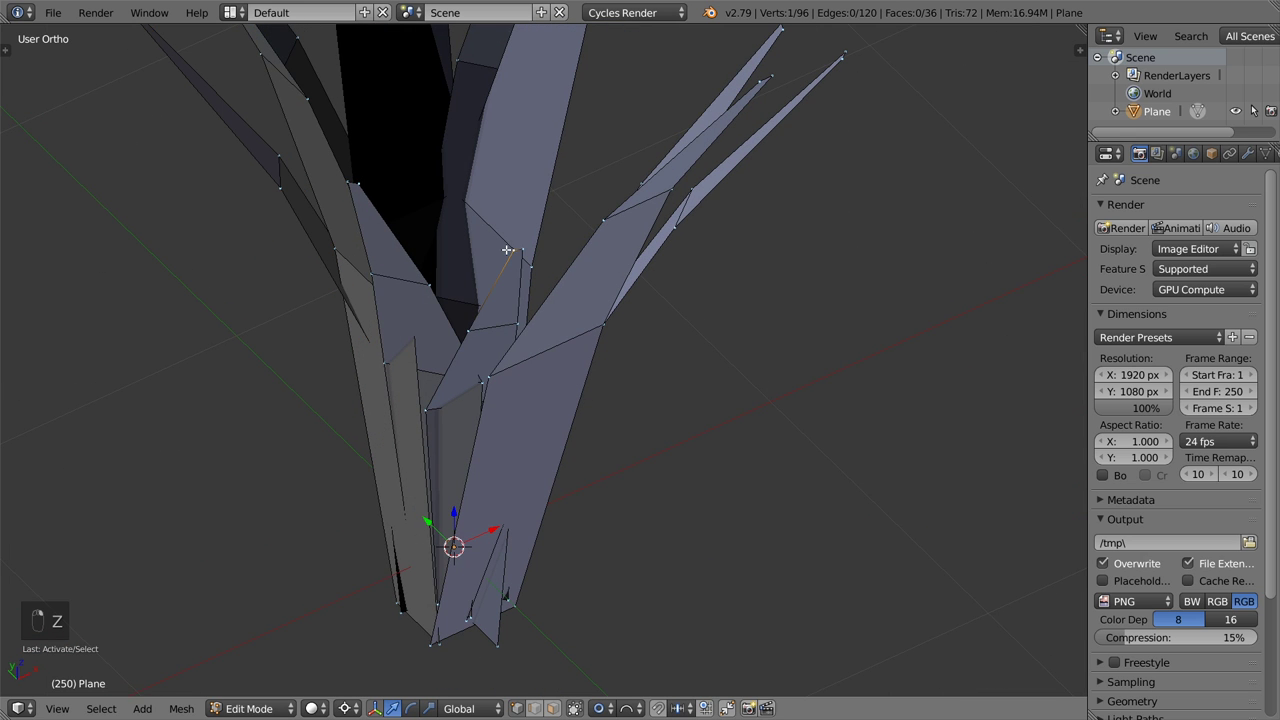
key("ctrl+l")
key("ctrl+k")
key("KP_7")
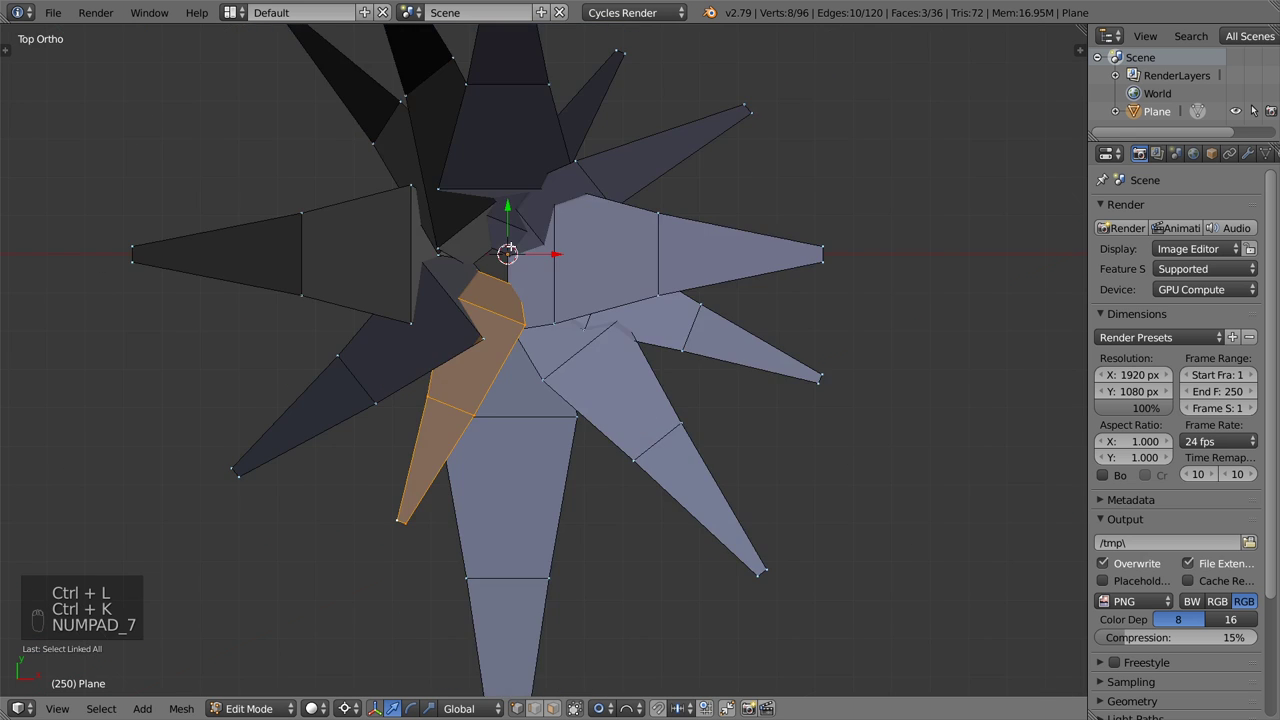
key("z")
key("z")
middle_click_drag(577, 339, 609, 188)
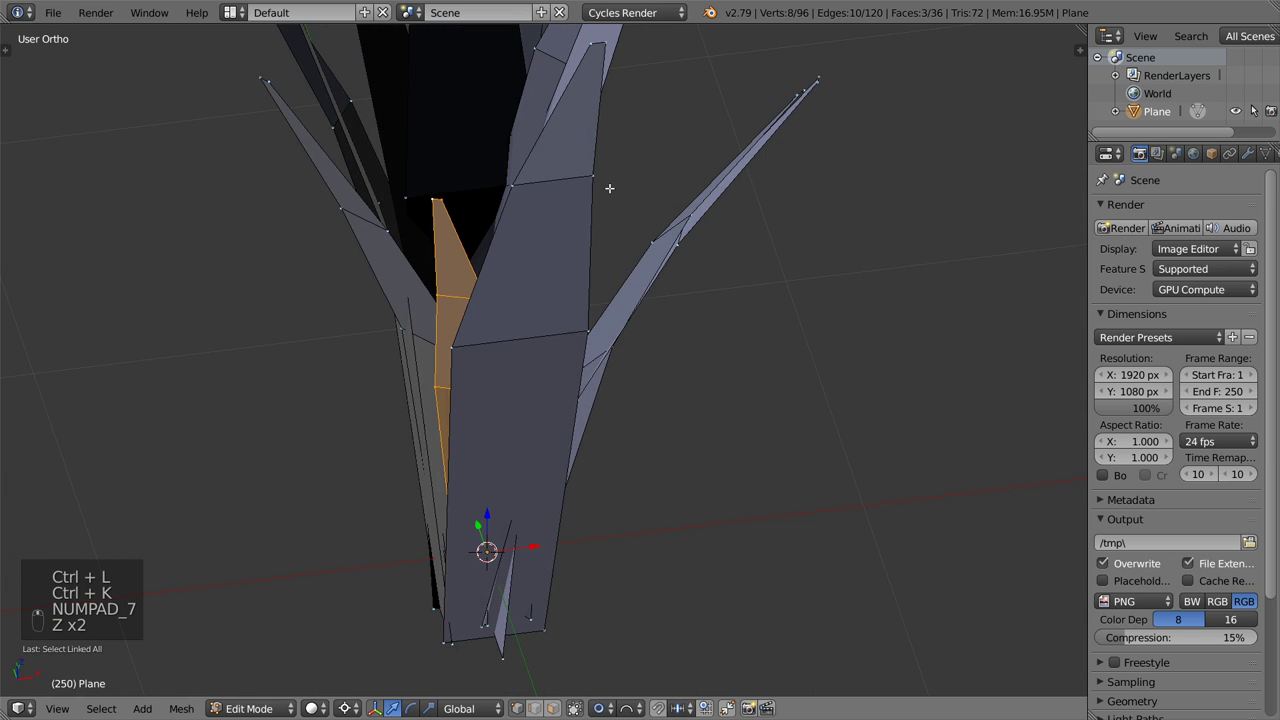
key("KP_7")
key("z")
key("g")
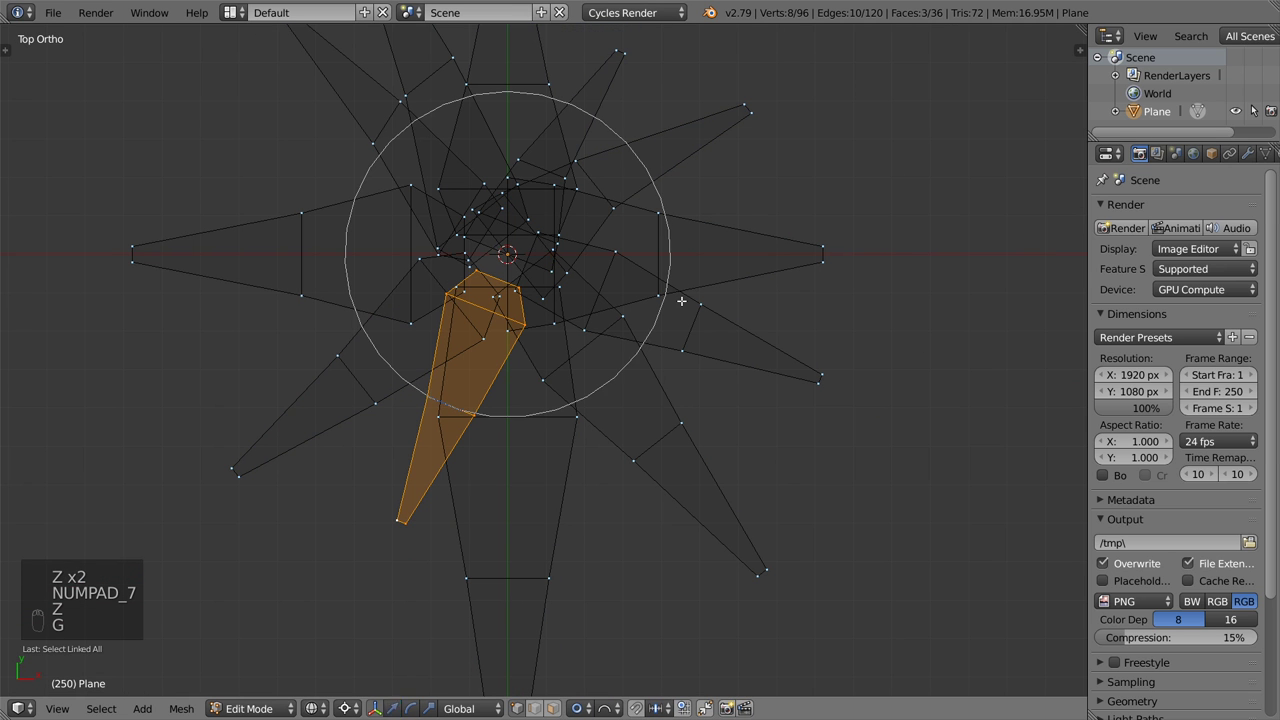
left_click(600, 386)
key("z")
mouse_move(600, 386)
middle_mouse_down()
mouse_move(610, 314)
mouse_move(506, 481)
middle_mouse_up()
key("z")
key("z")
right_click(431, 570)
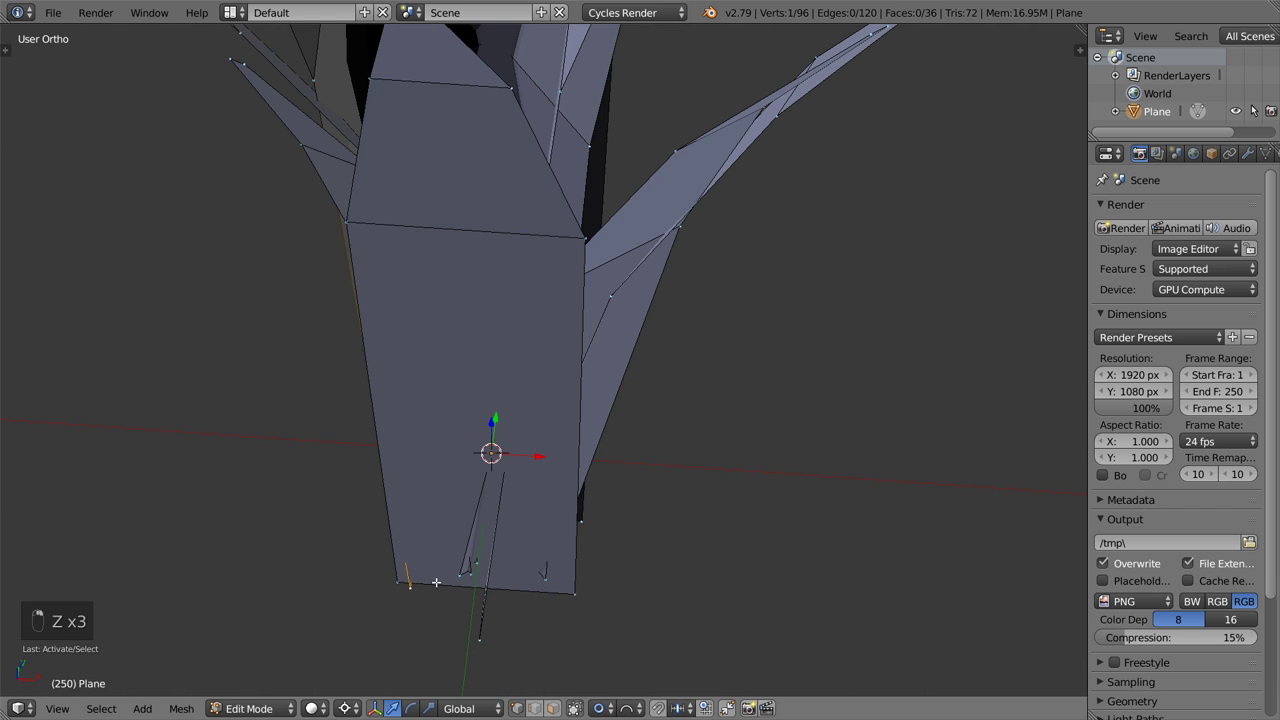
key("z")
right_click(571, 597, "shift")
mouse_move(386, 586)
middle_mouse_down()
mouse_move(545, 540)
mouse_move(551, 486)
mouse_move(599, 412)
middle_mouse_up()
key("z")
key("z")
key("a")
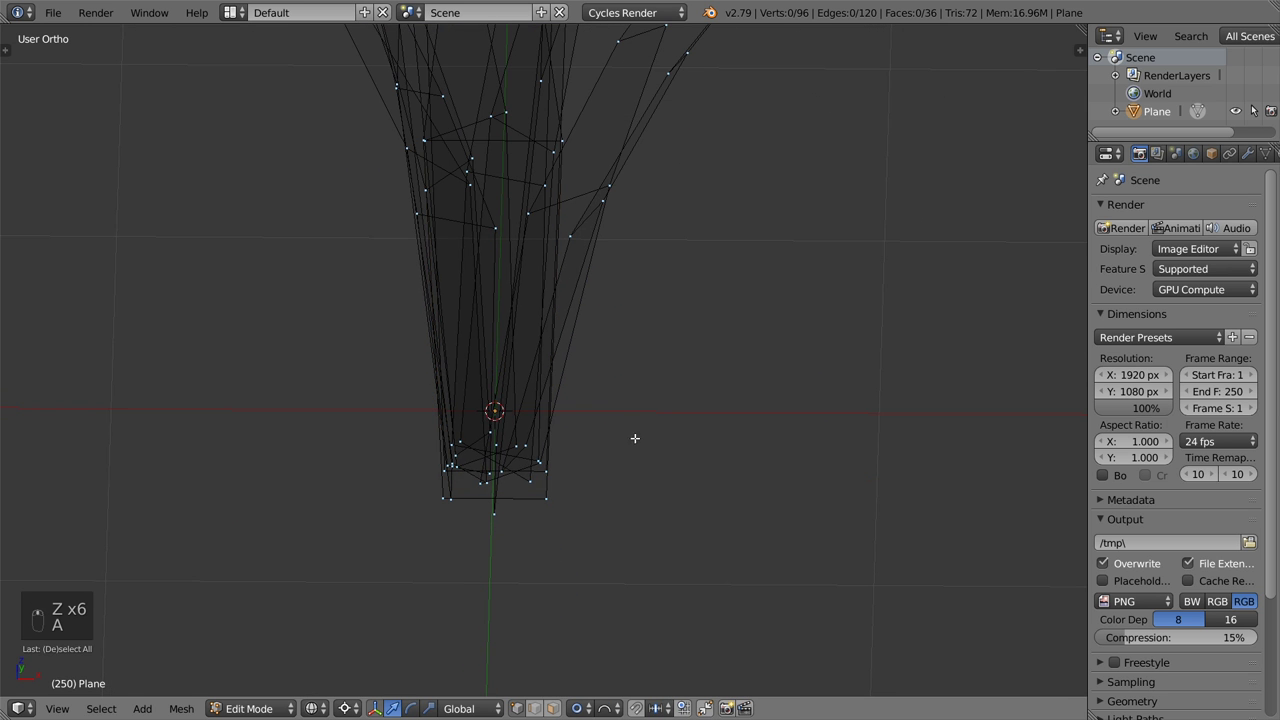
Box-select the bottom vertices of all blades and scale them inward on X and Y only, narrowing the clump's base
key("b")
mouse_move(691, 374)
left_mouse_down()
mouse_move(365, 527)
mouse_move(375, 520)
left_mouse_up()
key("z")
key("s")
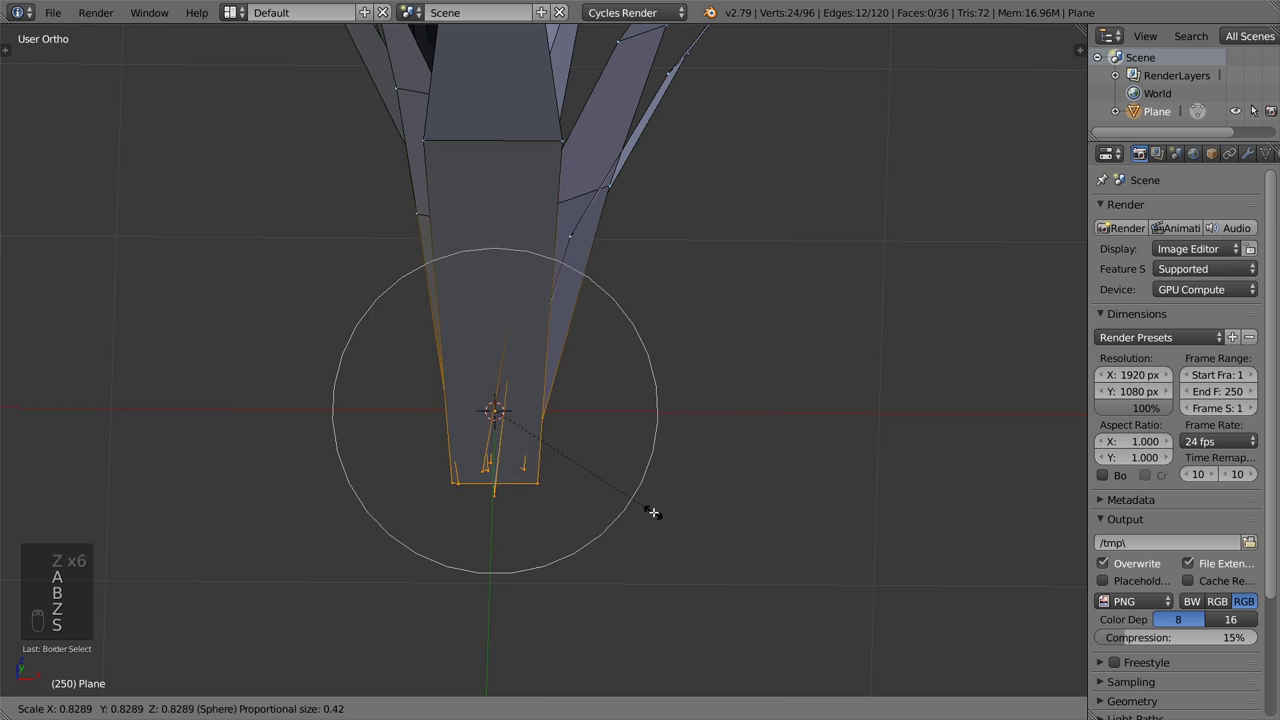
right_click(615, 489)
key("s")
key("shift+z")
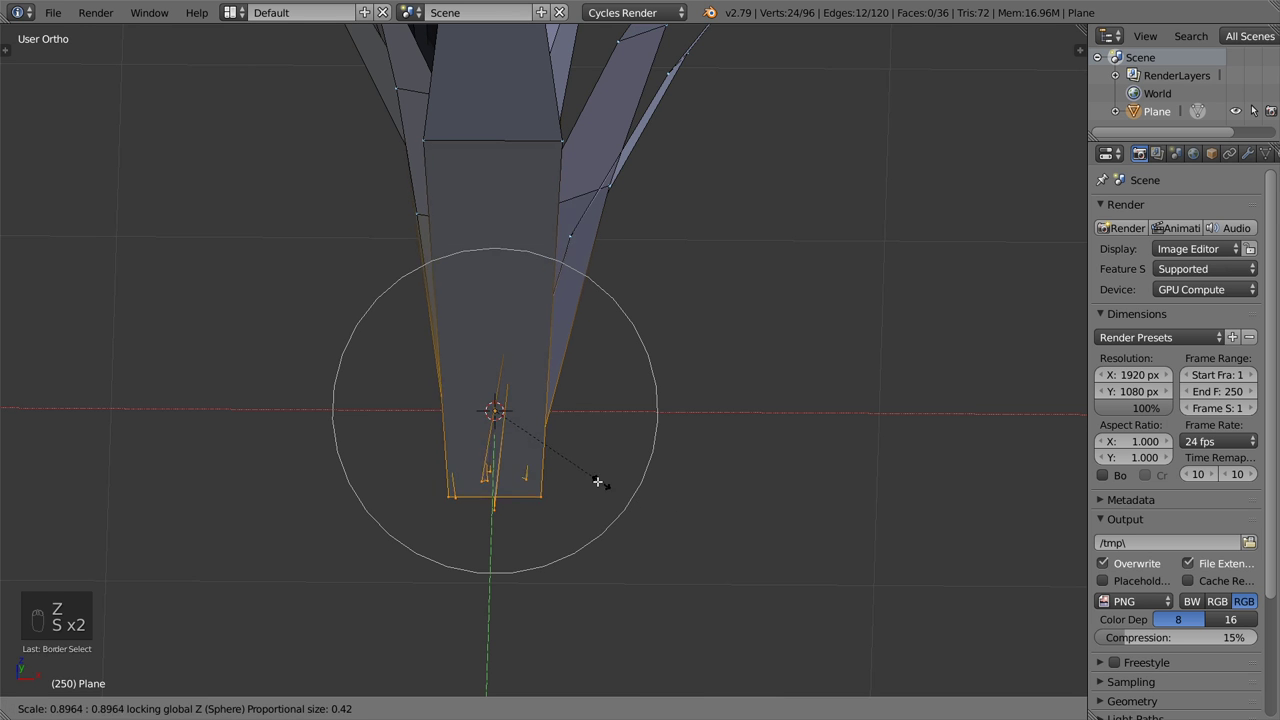
left_click(510, 437)
Check the whole clump in Object Mode and examine one small blade's linked geometry in the wireframe top view
key("Tab")
middle_click_drag(515, 417, 600, 340)
scroll(725, 373, "down", 5)
key("a")
key("a")
scroll(600, 340, "up", 3)
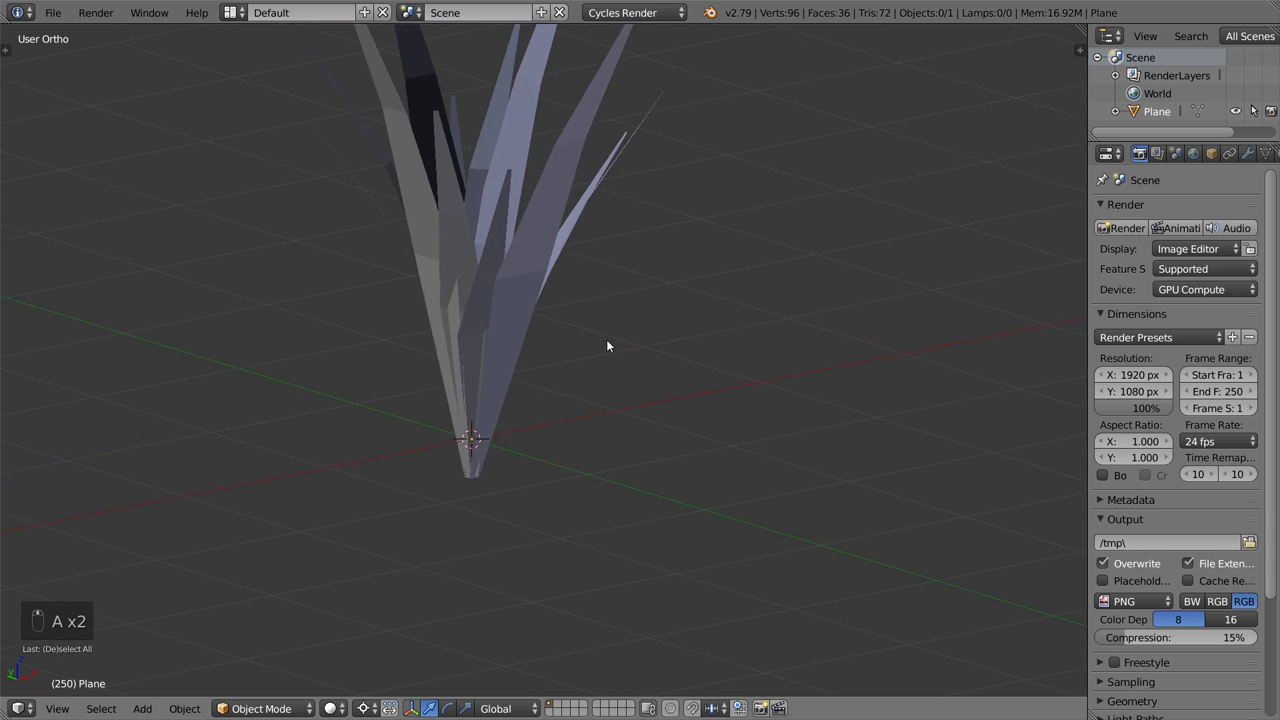
key("Tab")
right_click(536, 235)
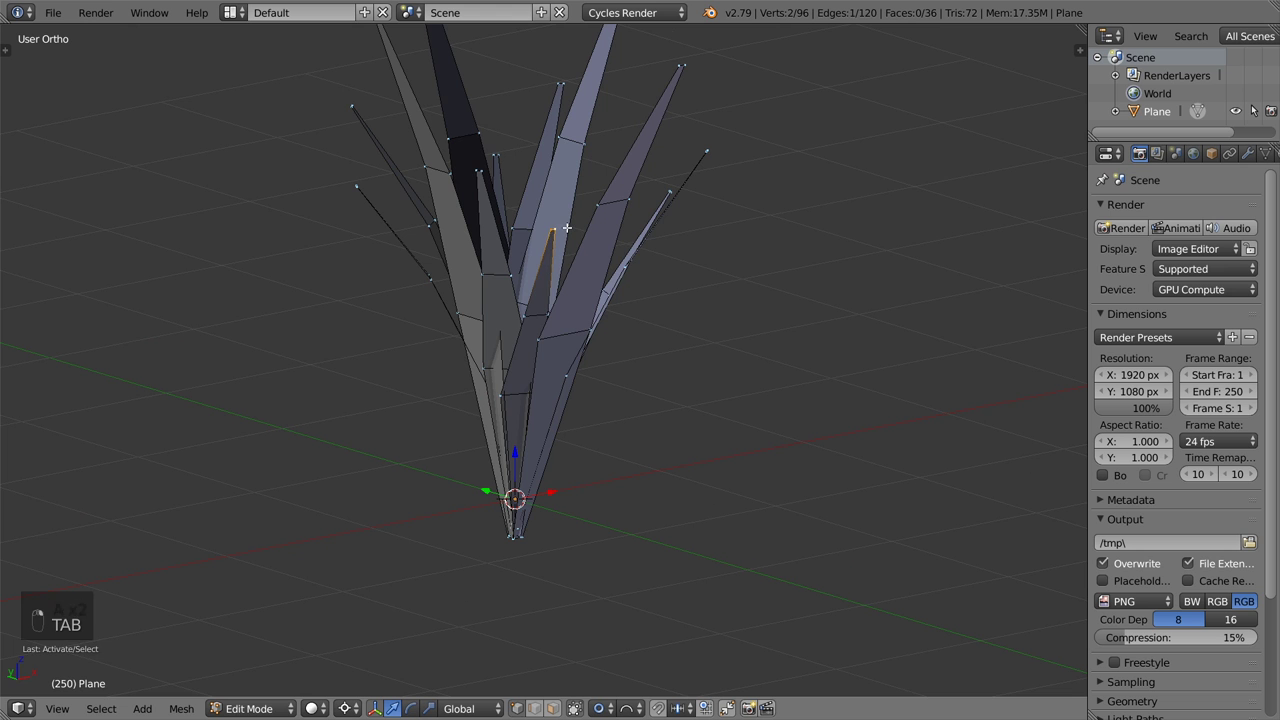
key("ctrl+l")
key("KP_7")
key("z")
scroll(594, 301, "up", 3)
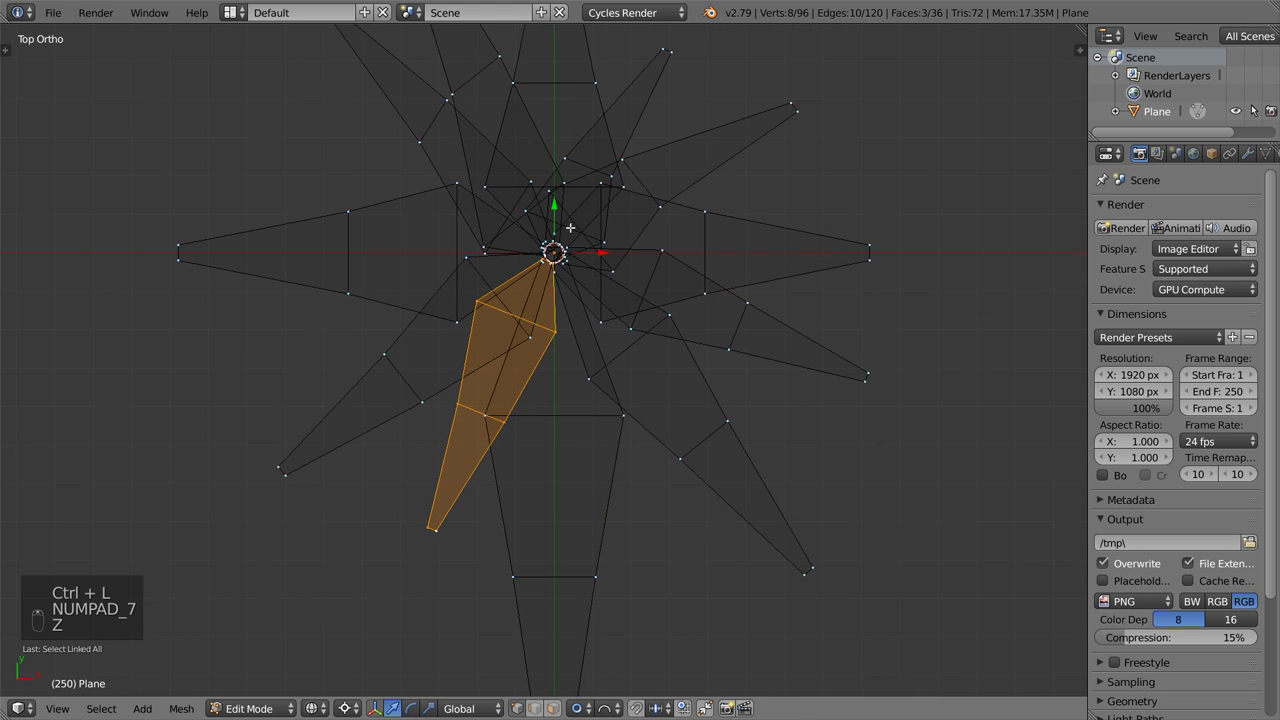
scroll(594, 301, "down", 1)
middle_click_drag(609, 367, 617, 200)
key("z")
Select the tip of one tall blade, set proportional editing to Enable, and switch to the front view
right_click(655, 95)
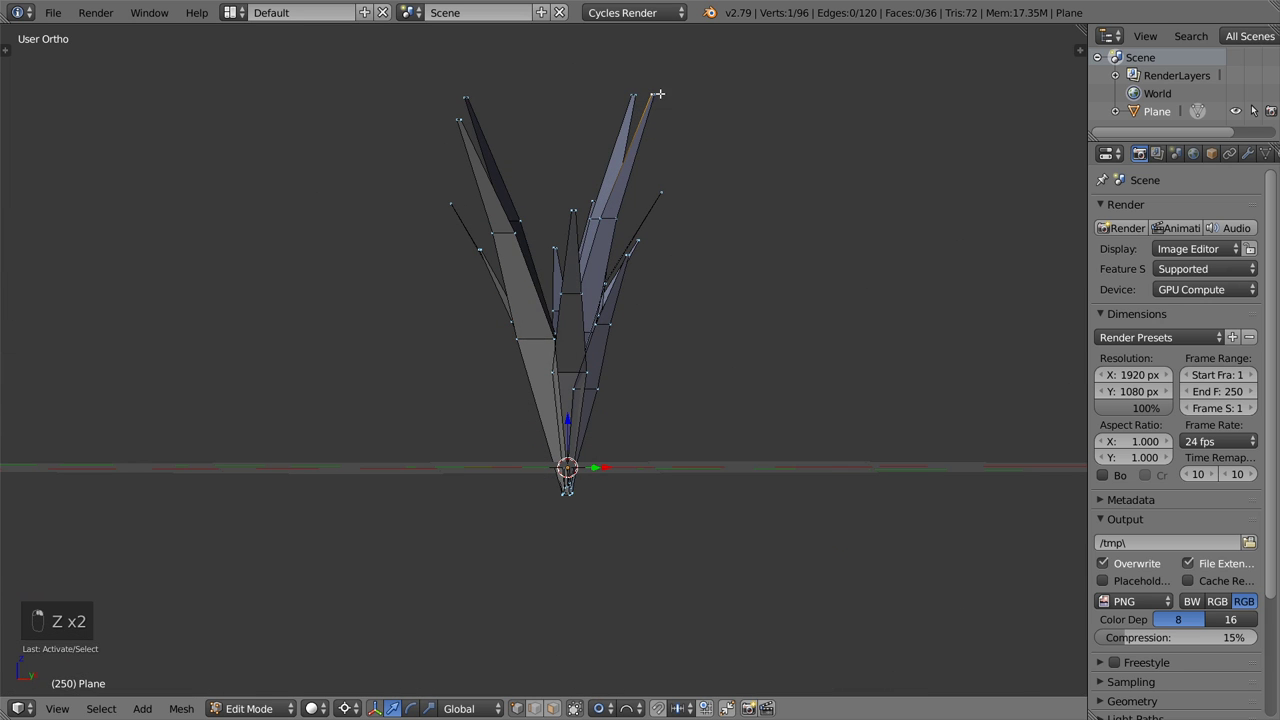
left_click(611, 708)
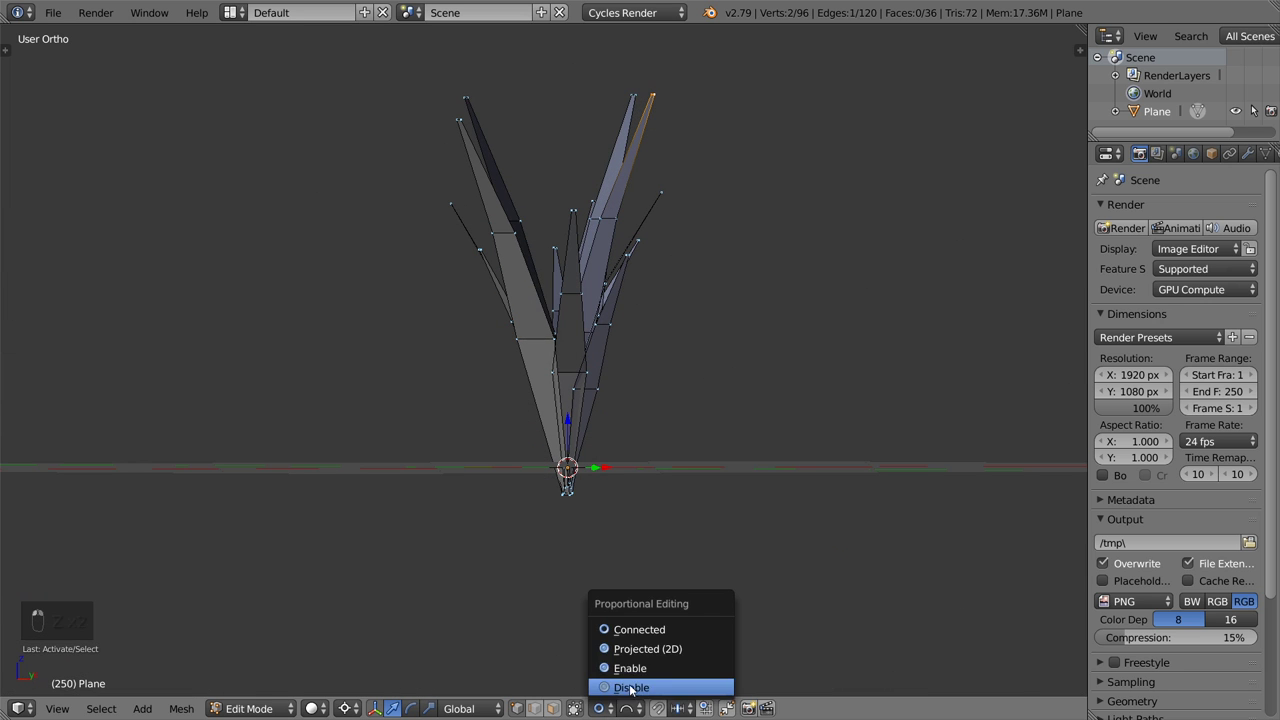
left_click(610, 667)
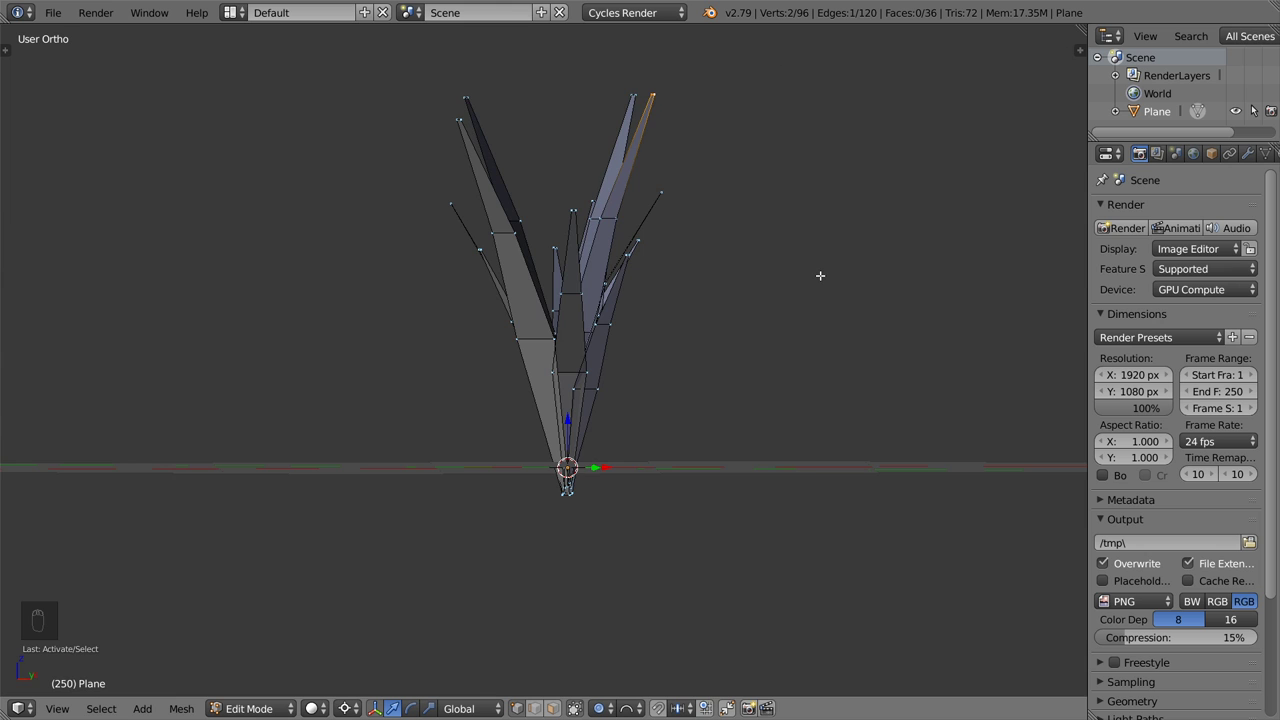
key("KP_1")
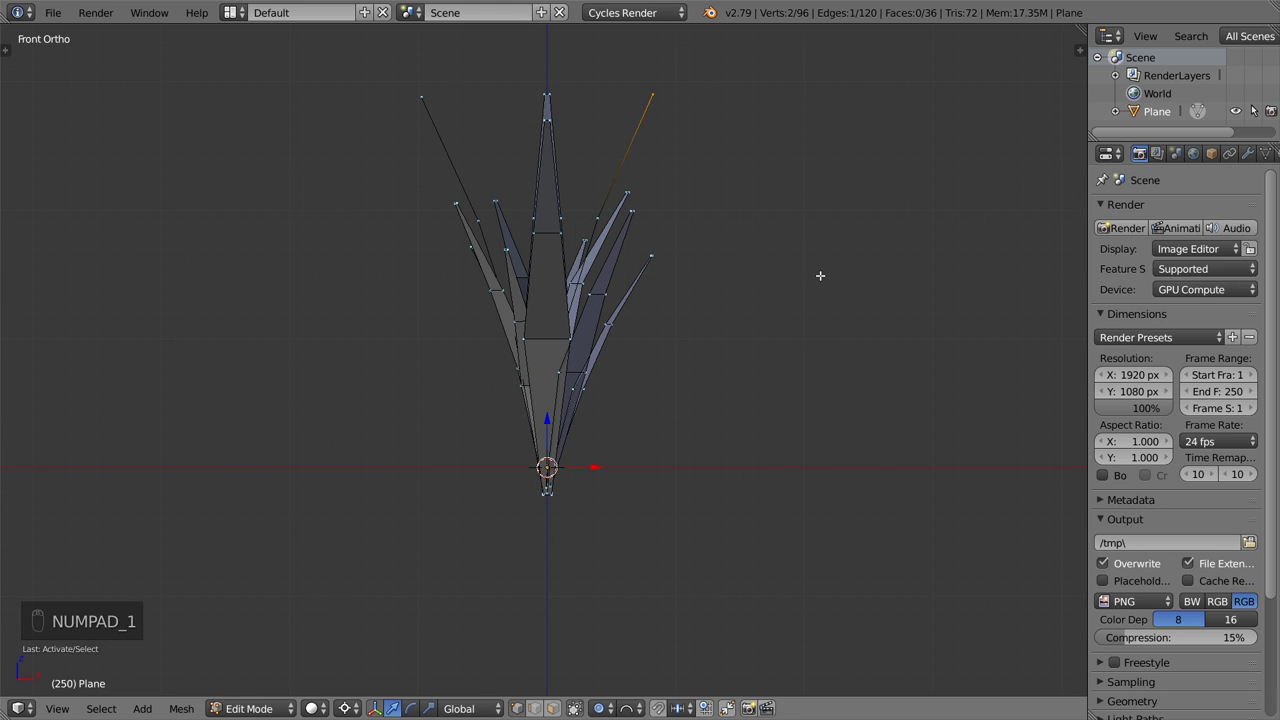
In Object Mode, duplicate the whole clump and place the copy about 1.92 units away along global X
key("Tab")
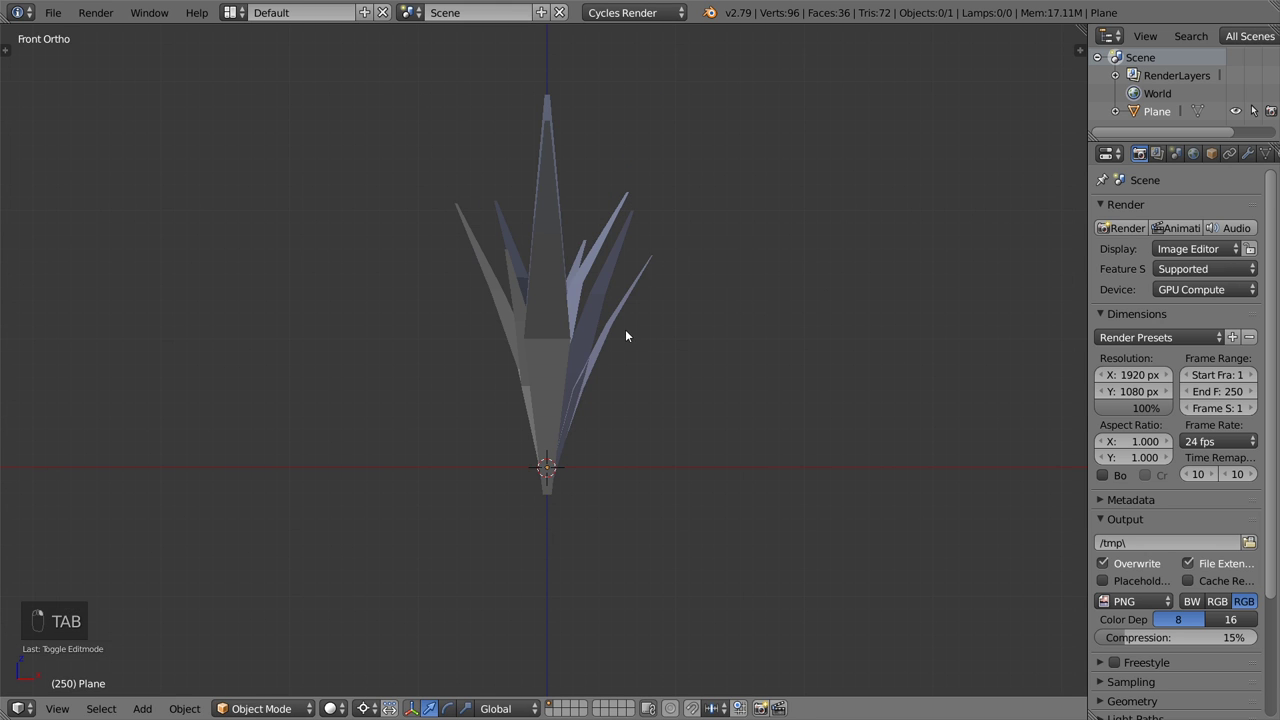
right_click(578, 304)
key("shift+d")
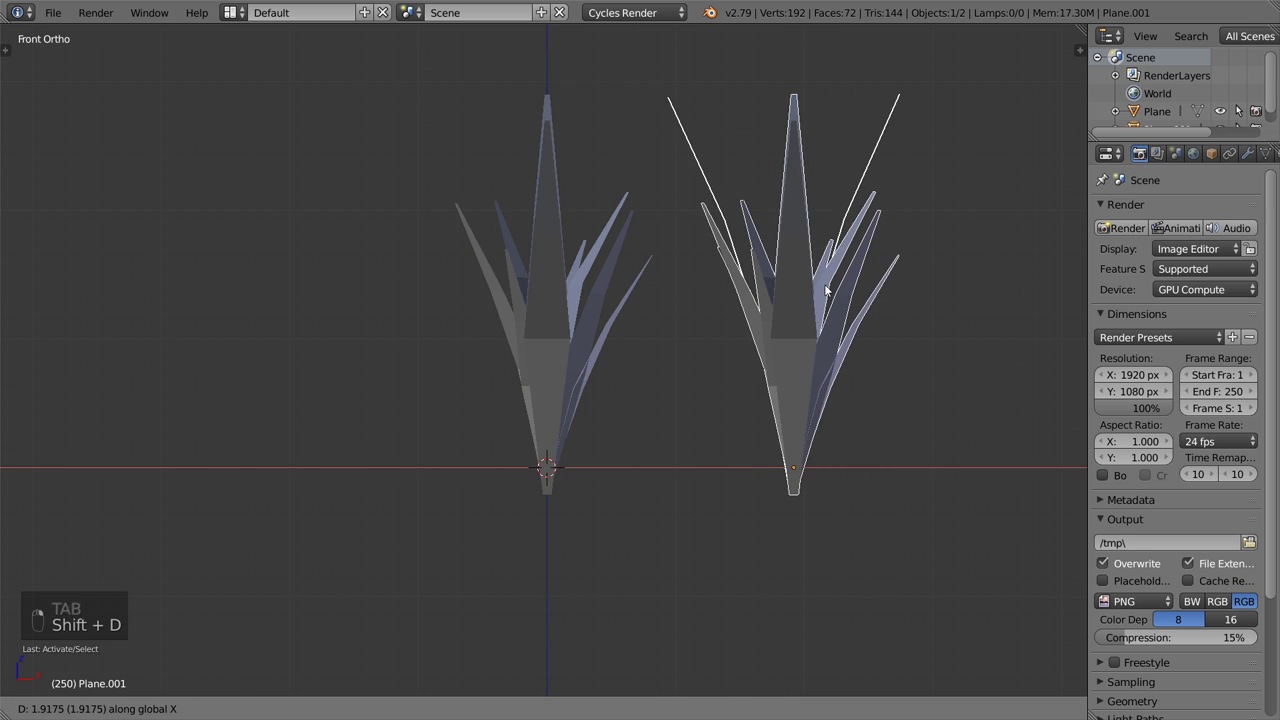
left_click(829, 286)
Enter mesh editing on the copied clump and set the pivot point to Bounding Box Center
key("Tab")
middle_click_drag(874, 265, 810, 348, "shift")
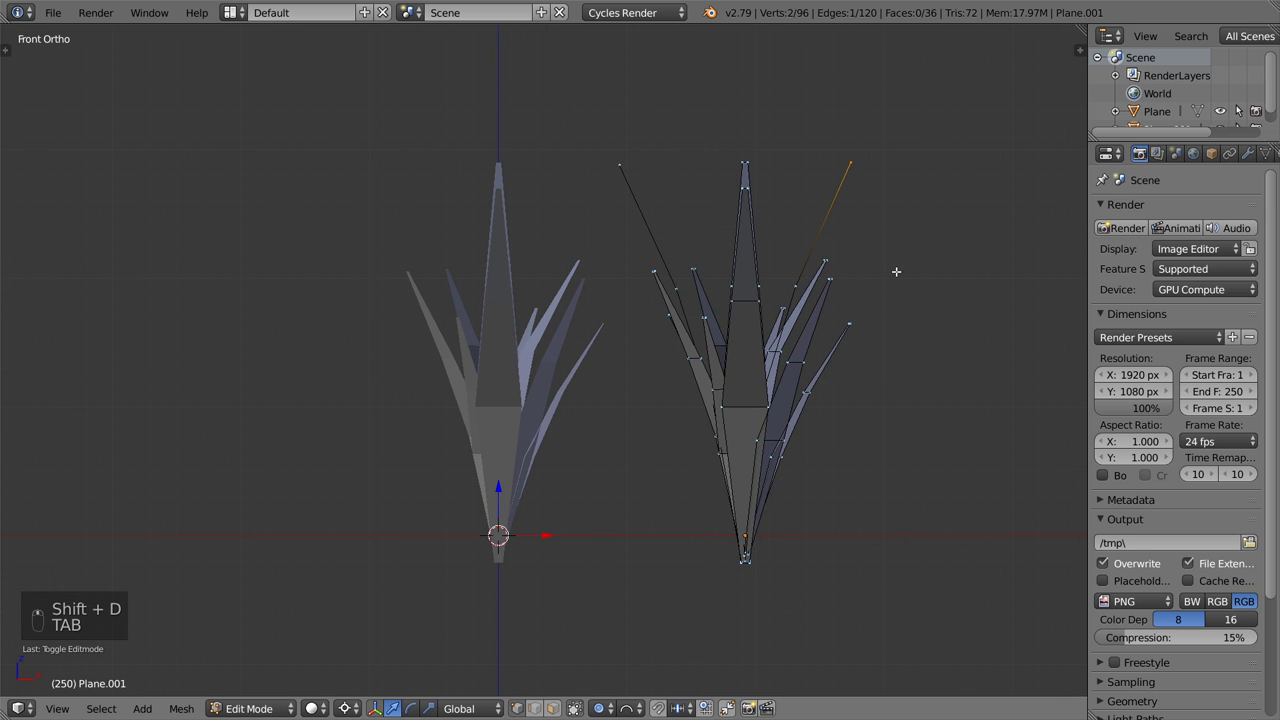
key("r")
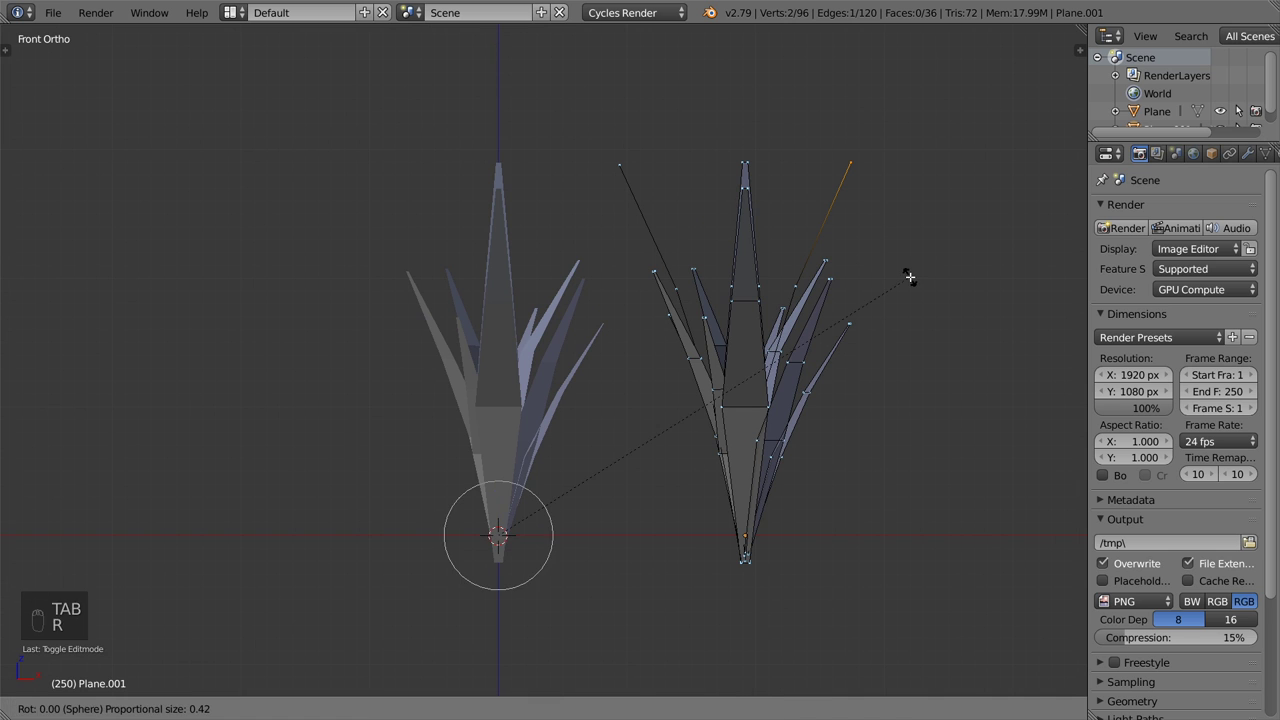
right_click(906, 274)
left_click(345, 708)
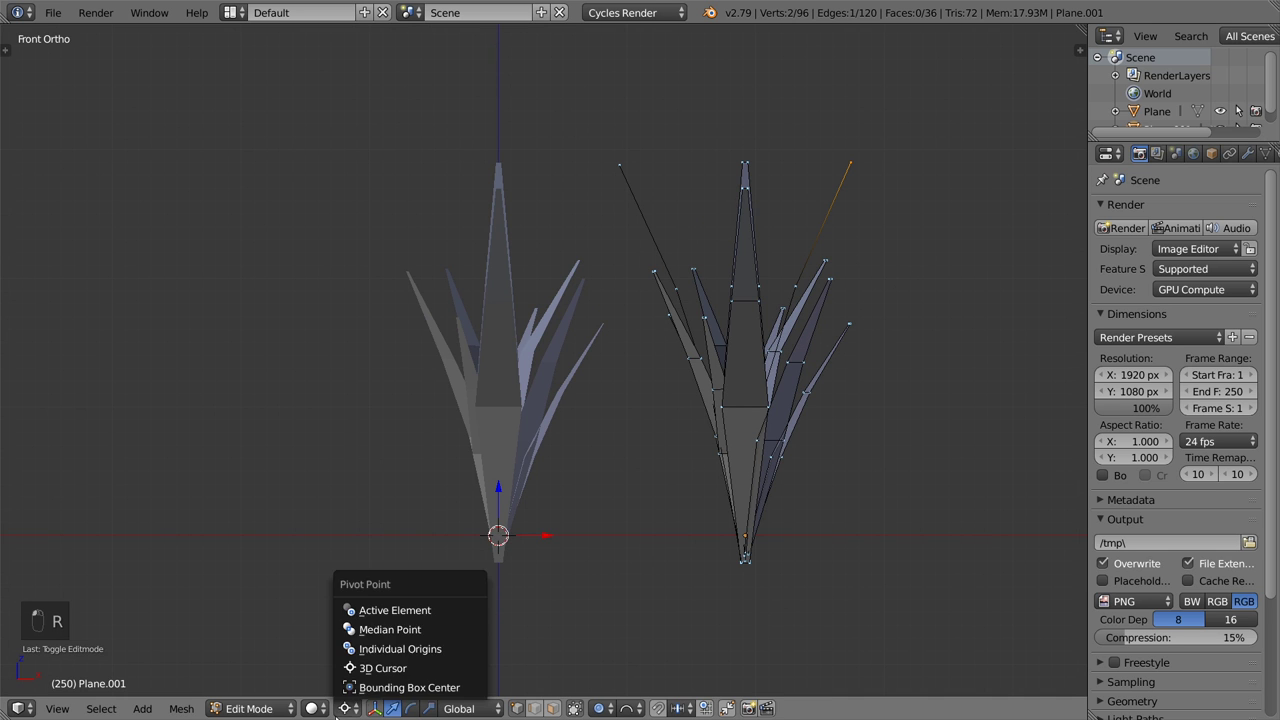
left_click(400, 681)
key("r")
scroll(928, 349, "down", 5)
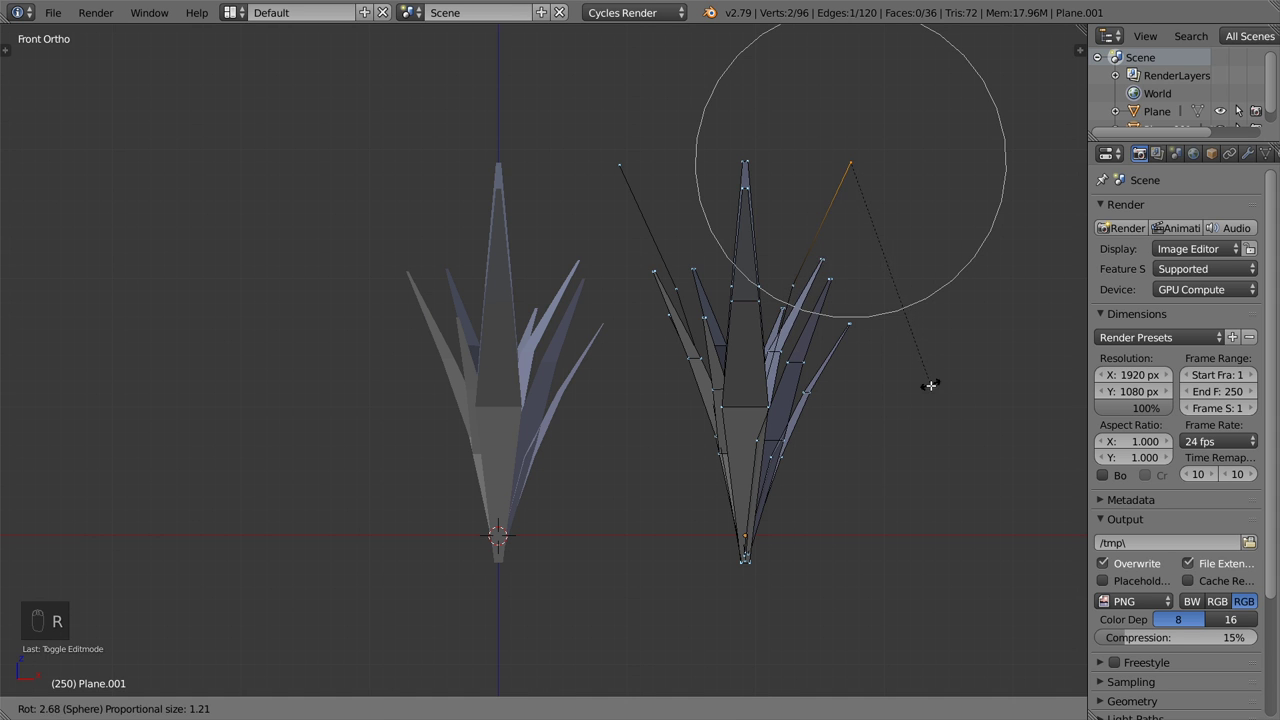
left_click(930, 386)
left_click(350, 708)
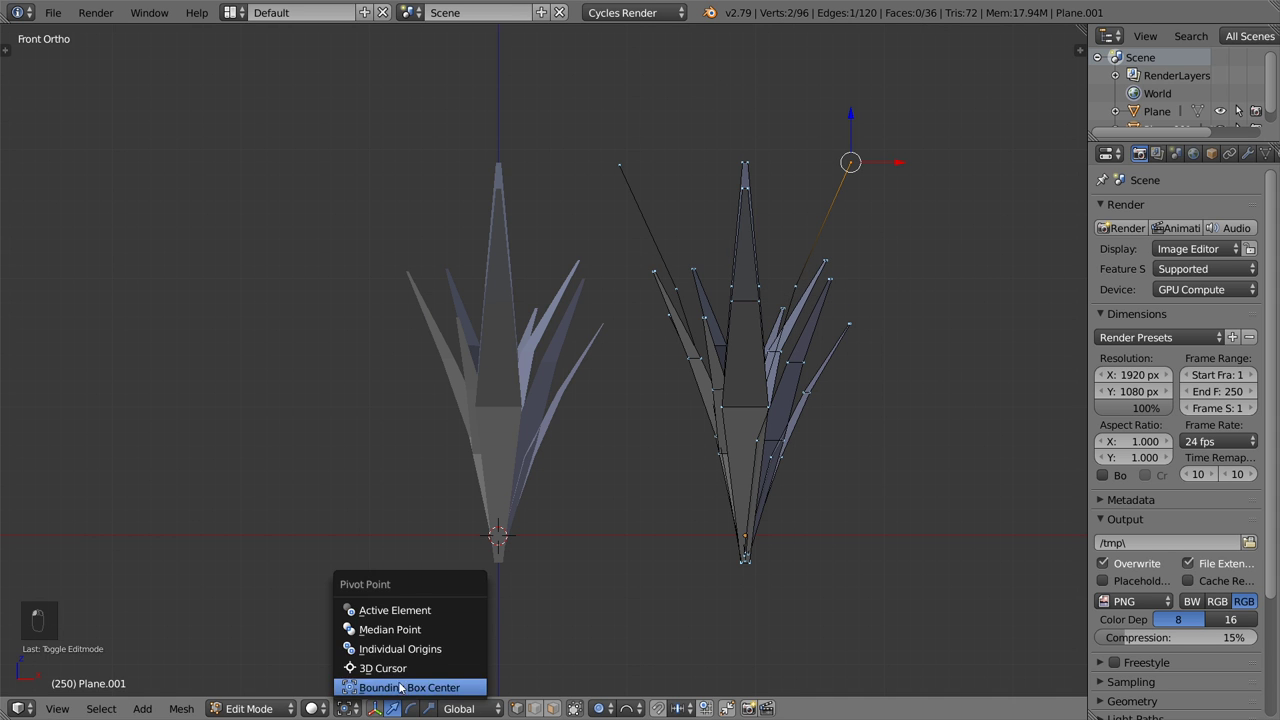
left_click(402, 684)
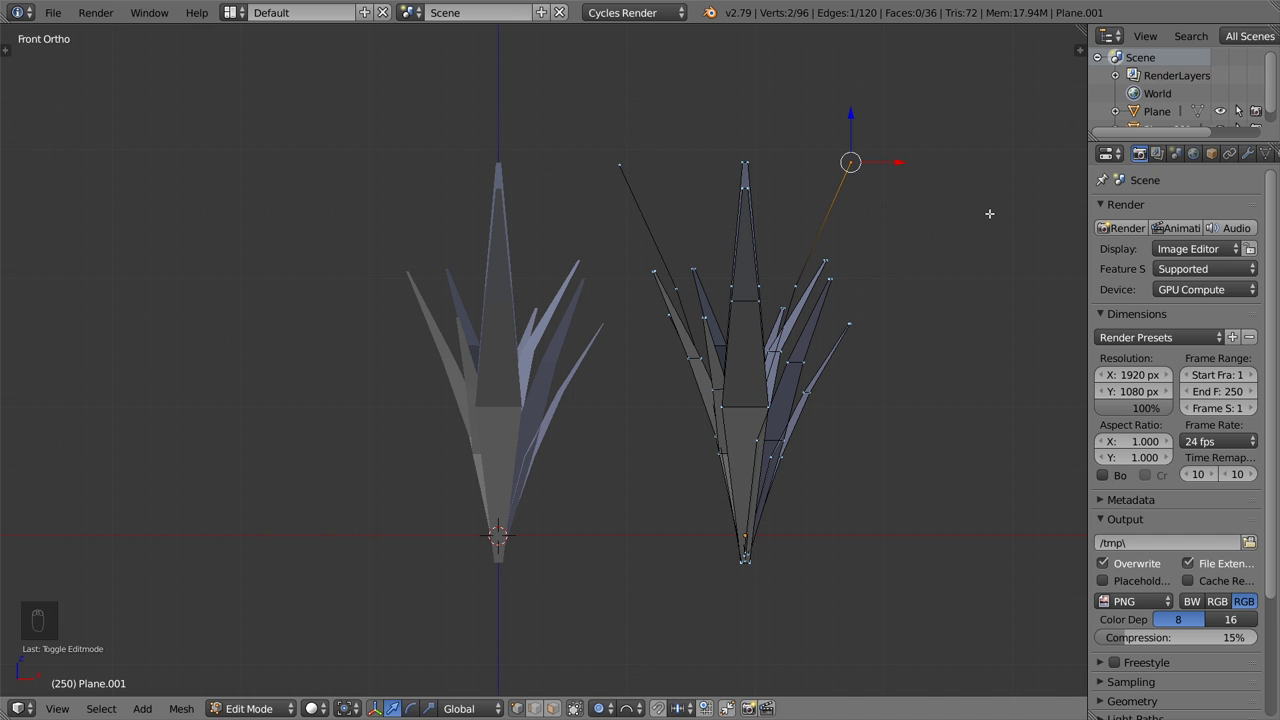
Bend the copied clump by rotating its selected tip about 9 degrees with proportional size 2.36, moving it toward positive X and rotating it slightly more
key("r")
scroll(989, 225, "down", 7)
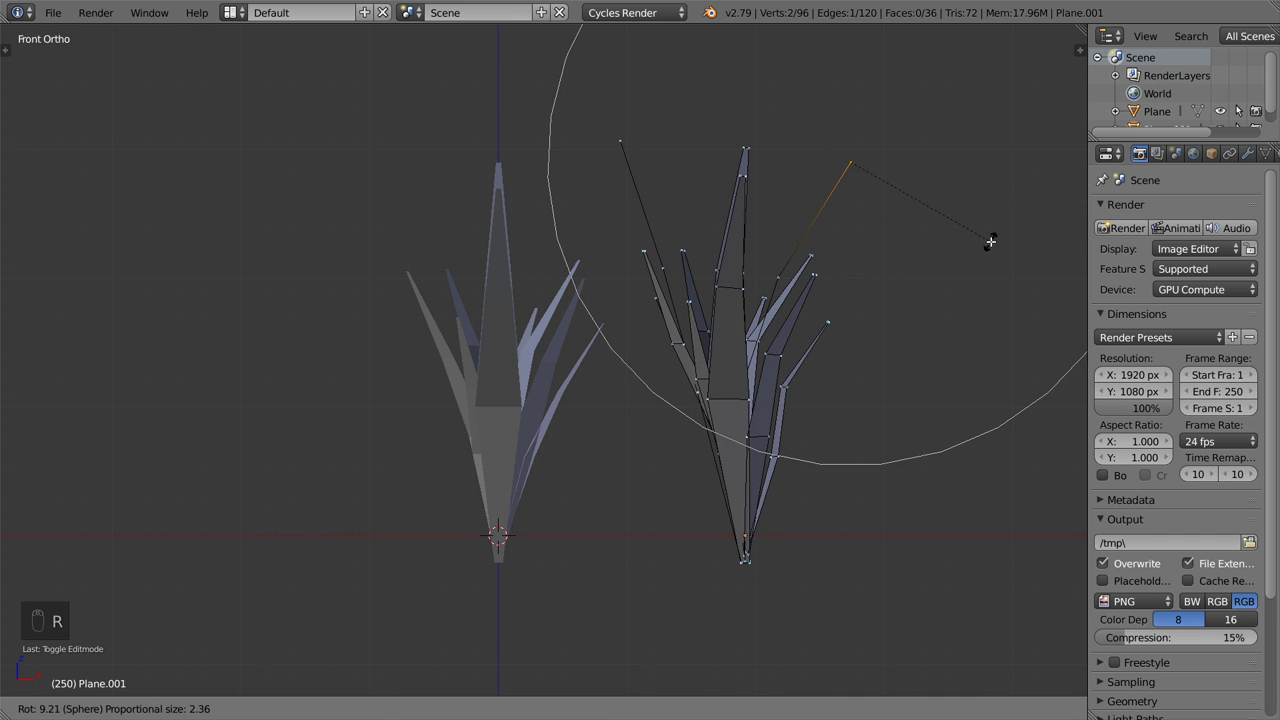
left_click(990, 241)
key("g")
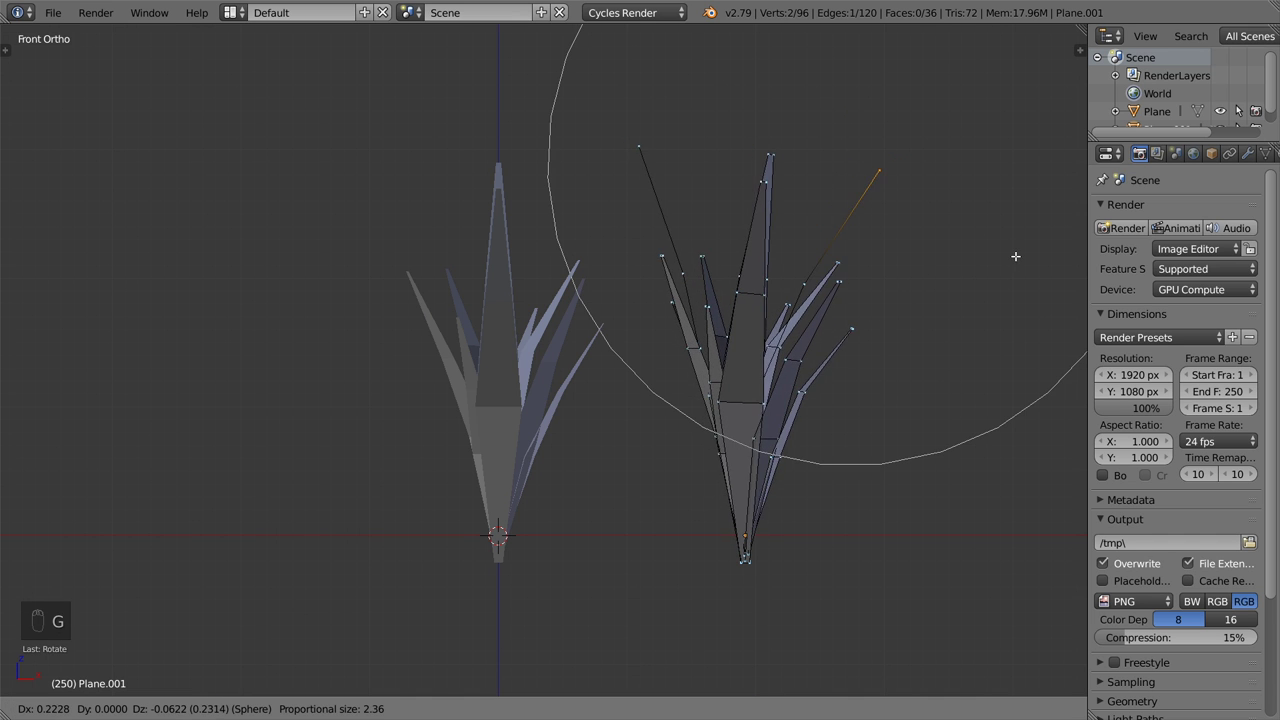
left_click(1022, 265)
key("r")
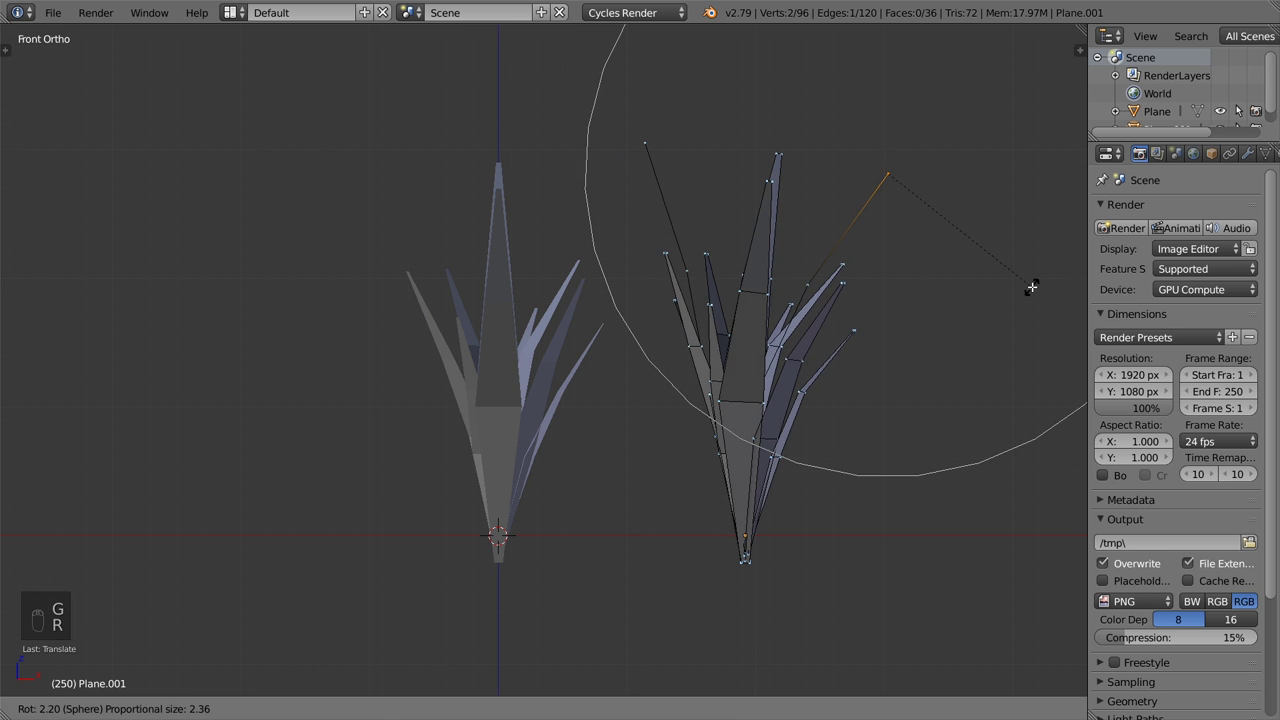
left_click(1025, 290)
key("Tab")
middle_click_drag(1001, 296, 832, 337)
Duplicate the upright original clump in the front view and place the copy on its negative X side
key("KP_1")
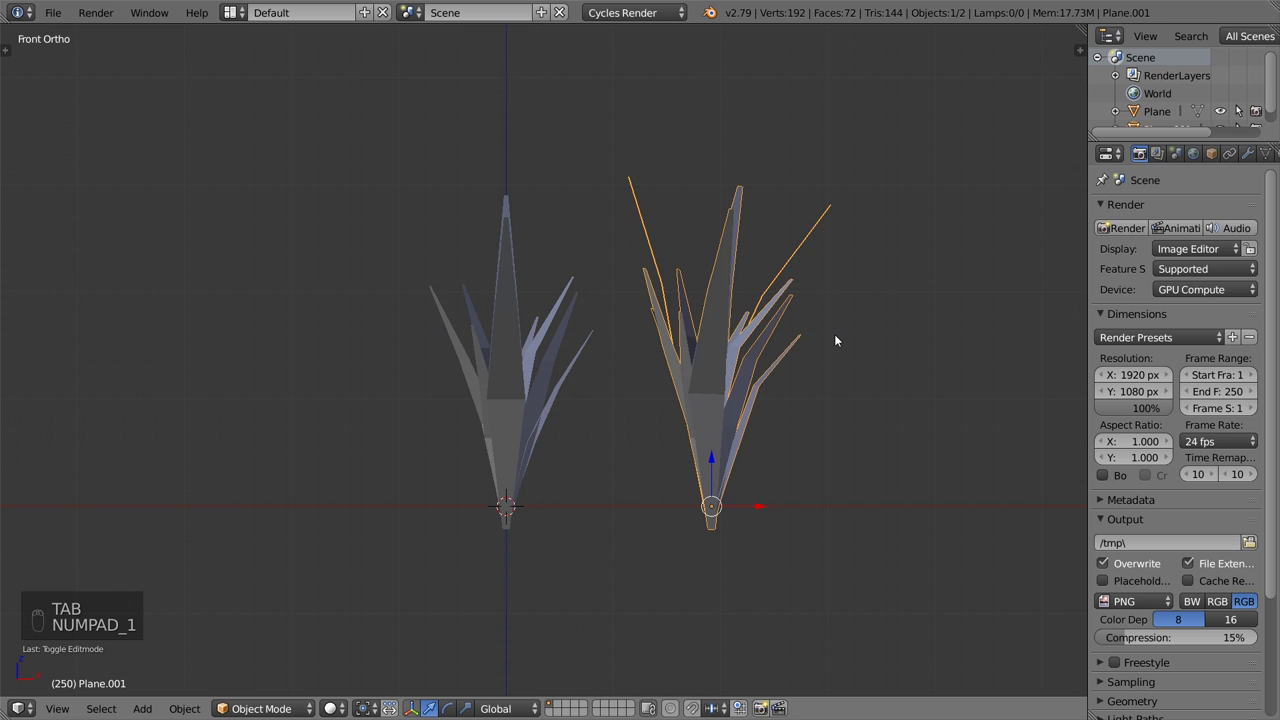
left_click(568, 371)
key("shift+d")
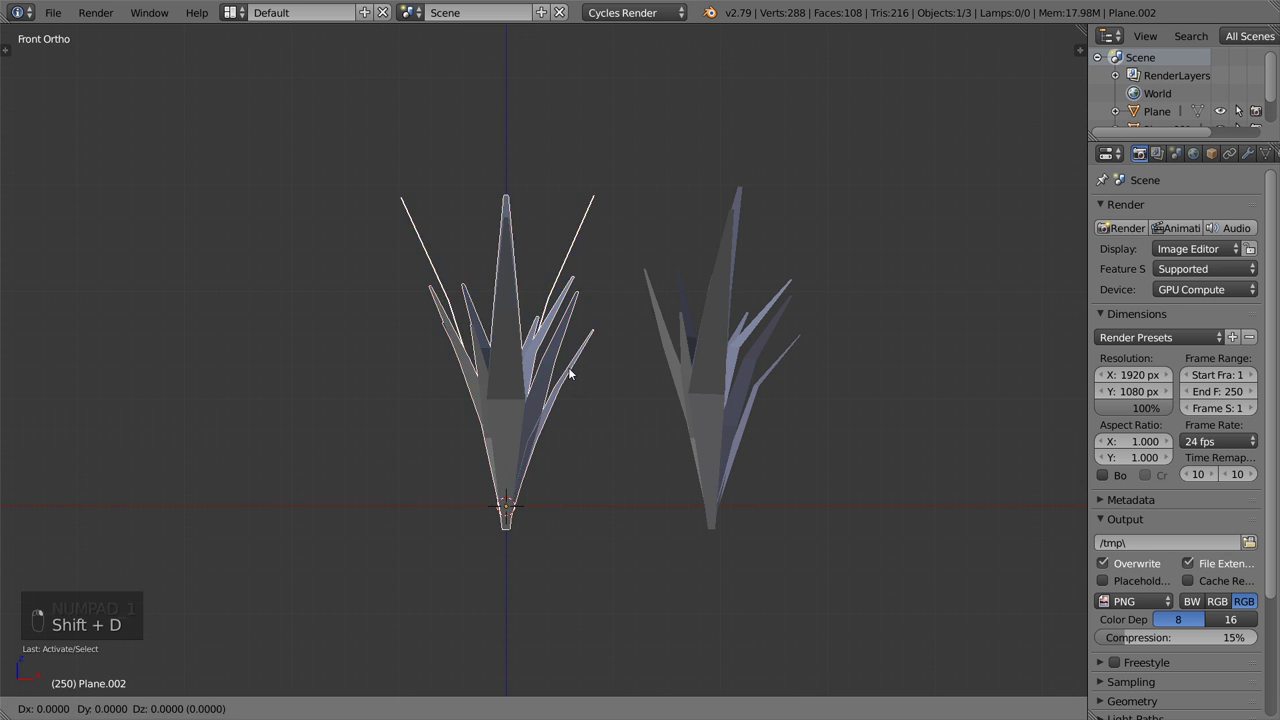
left_click(408, 350)
Edit the new copy's mesh in wireframe and, in the right view, select only the tall blade tip on the positive Y side
key("Tab")
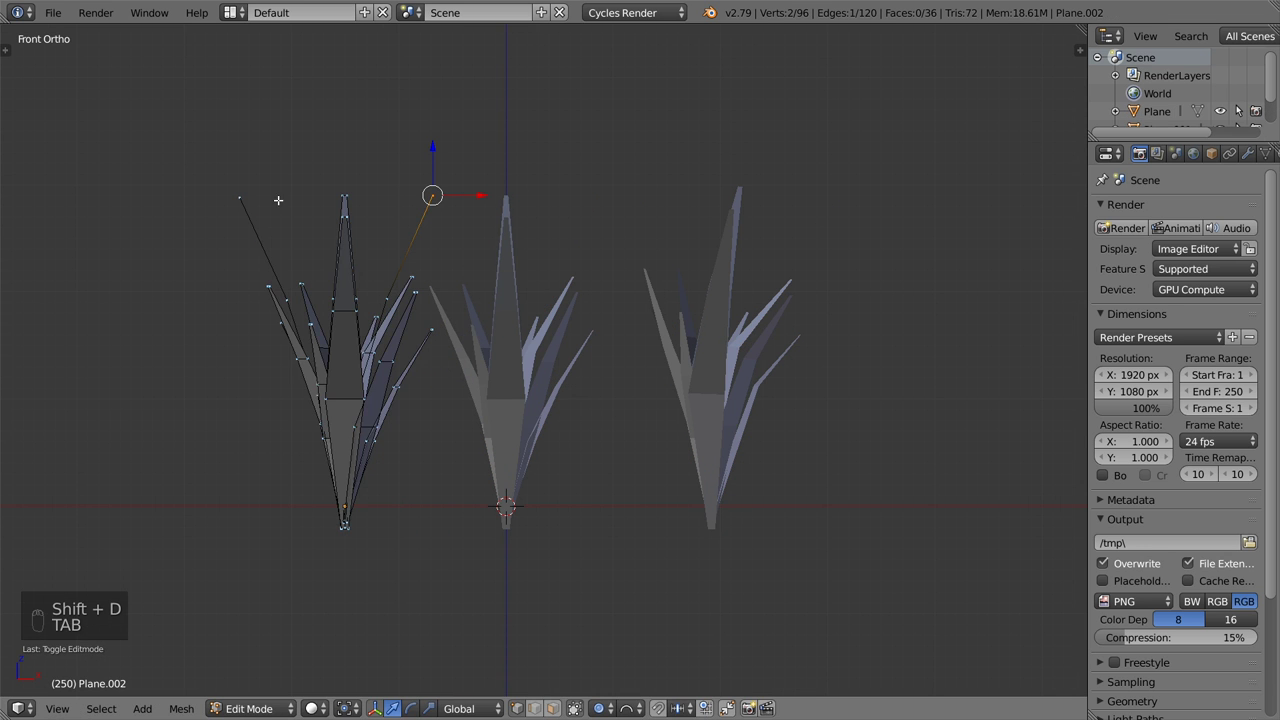
key("z")
key("a")
key("b")
left_click_drag(261, 154, 204, 220)
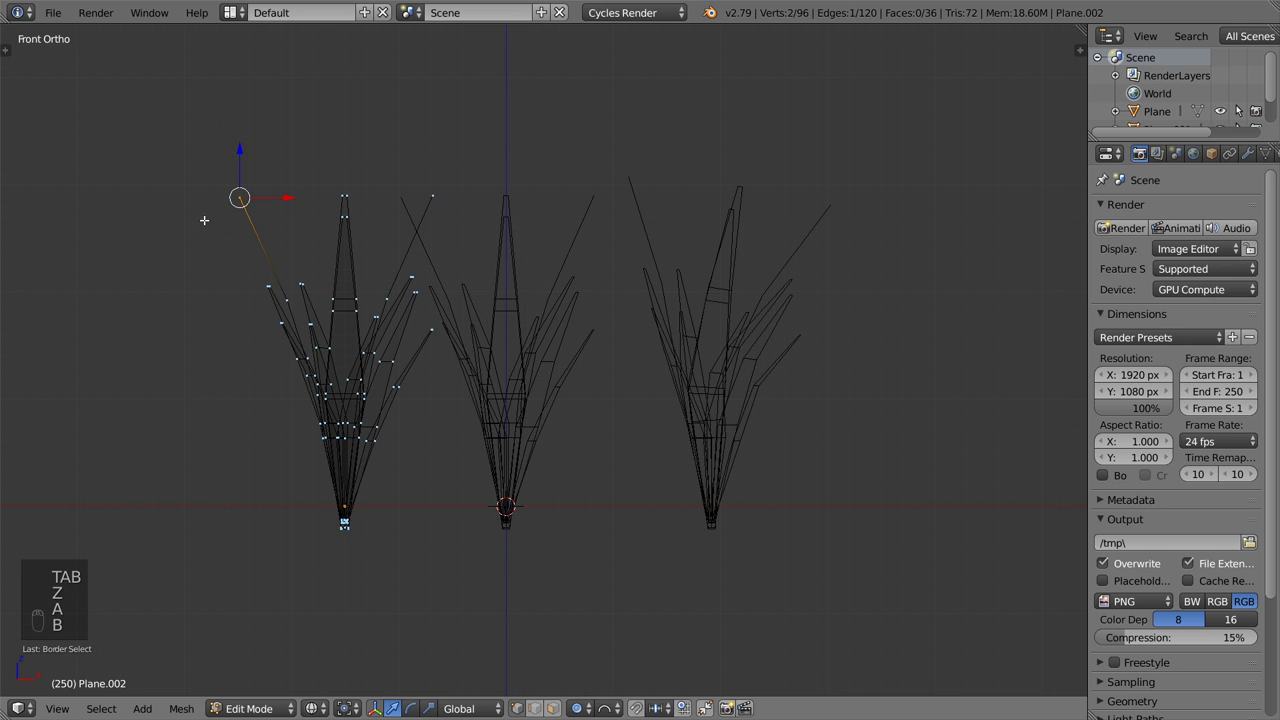
key("KP_3")
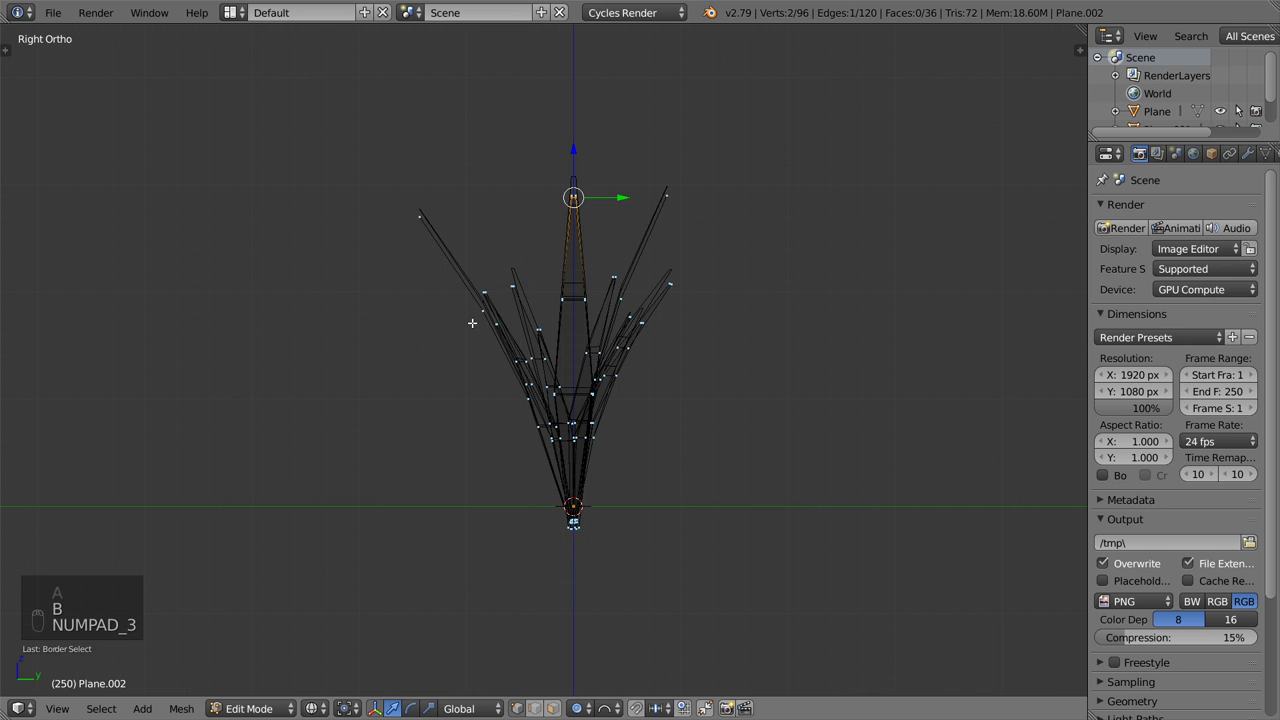
key("a")
key("a")
key("b")
left_click_drag(714, 149, 636, 210)
Bend the copy by rotating its selected tip about 8.5 degrees with proportional size 2.36, lowering it, and rotating about 3.7 degrees with size 2.59
key("r")
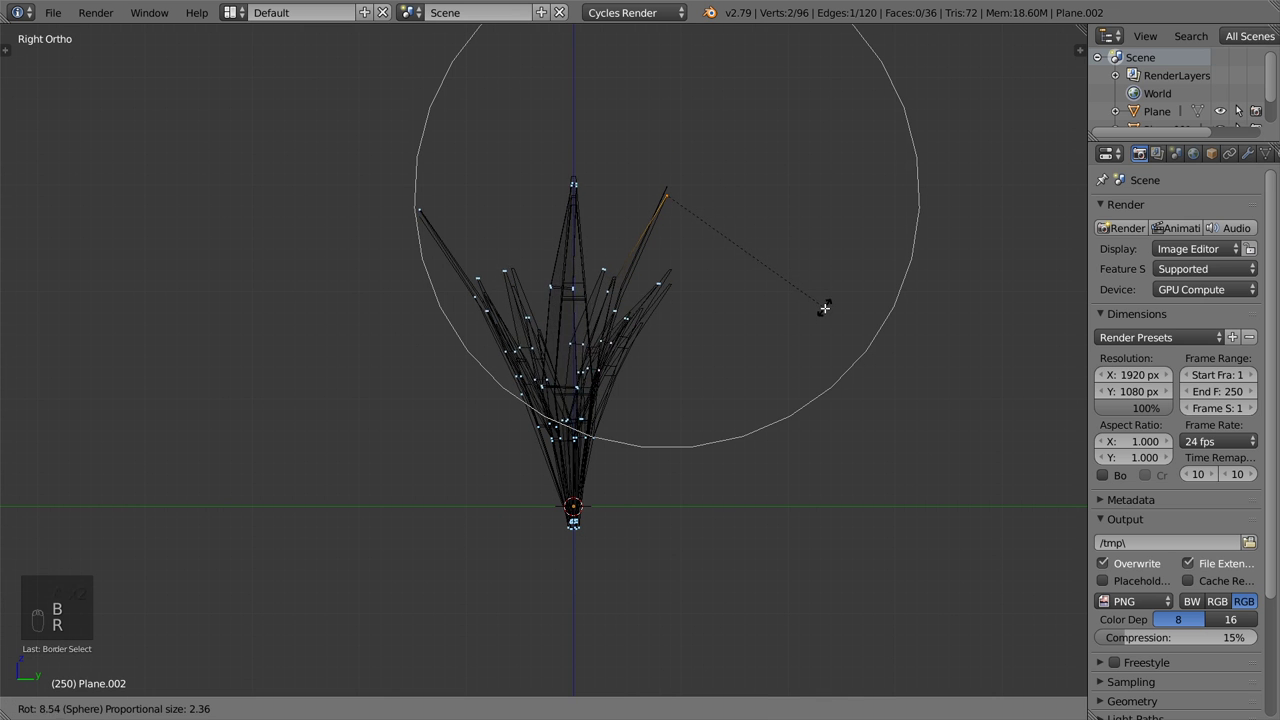
left_click(825, 314)
key("g")
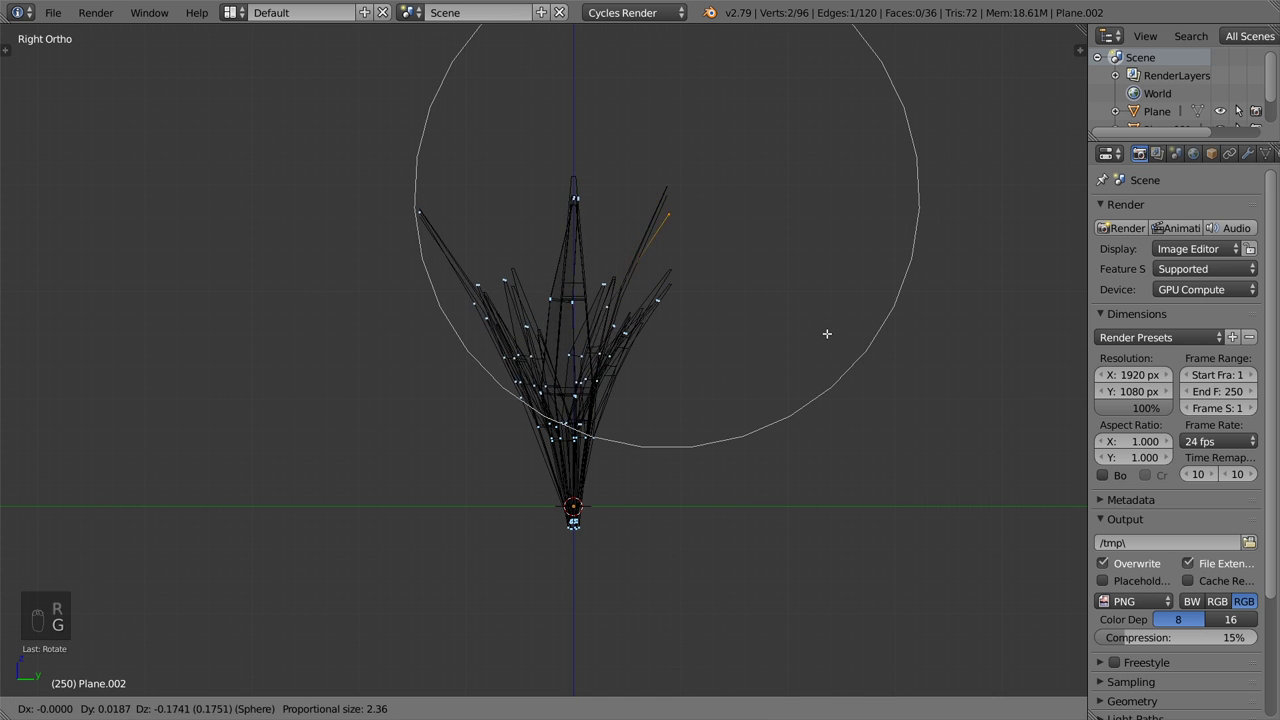
left_click(827, 355)
key("r")
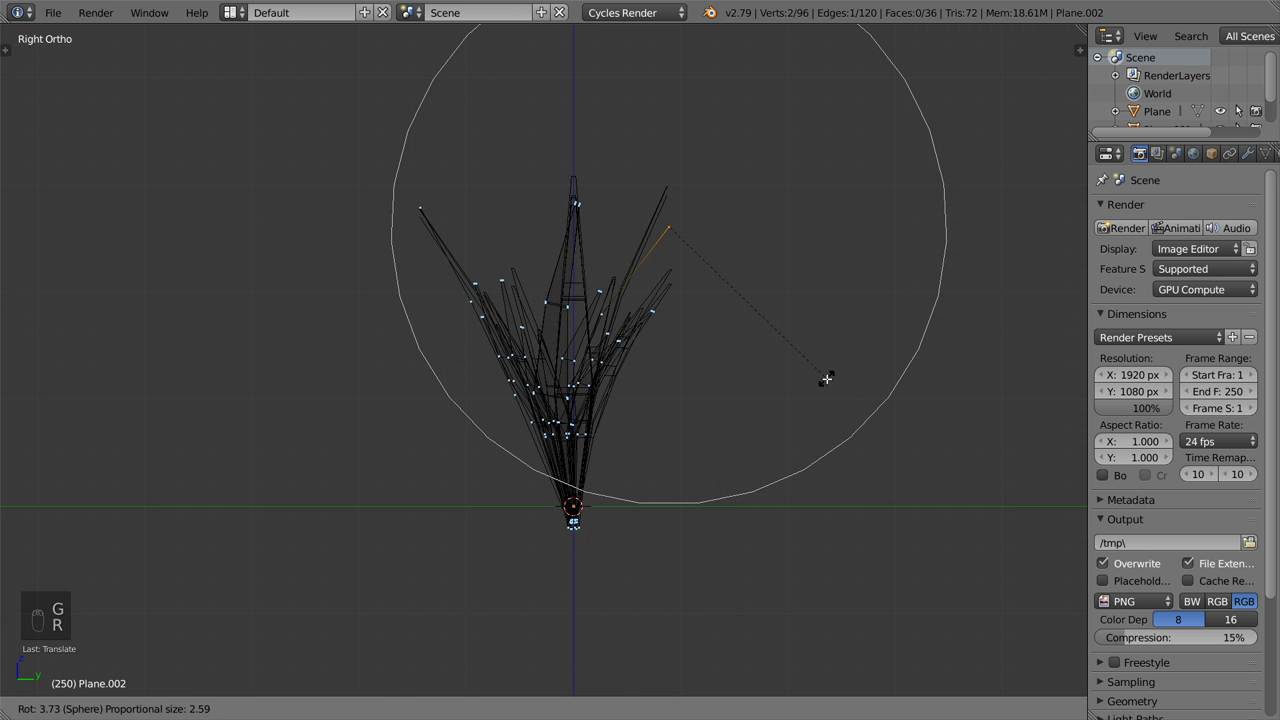
left_click(826, 378)
Nudge the selected tip slightly along Z with proportional editing, and return to Object Mode in solid shading
key("z")
key("Tab")
key("Tab")
key("g")
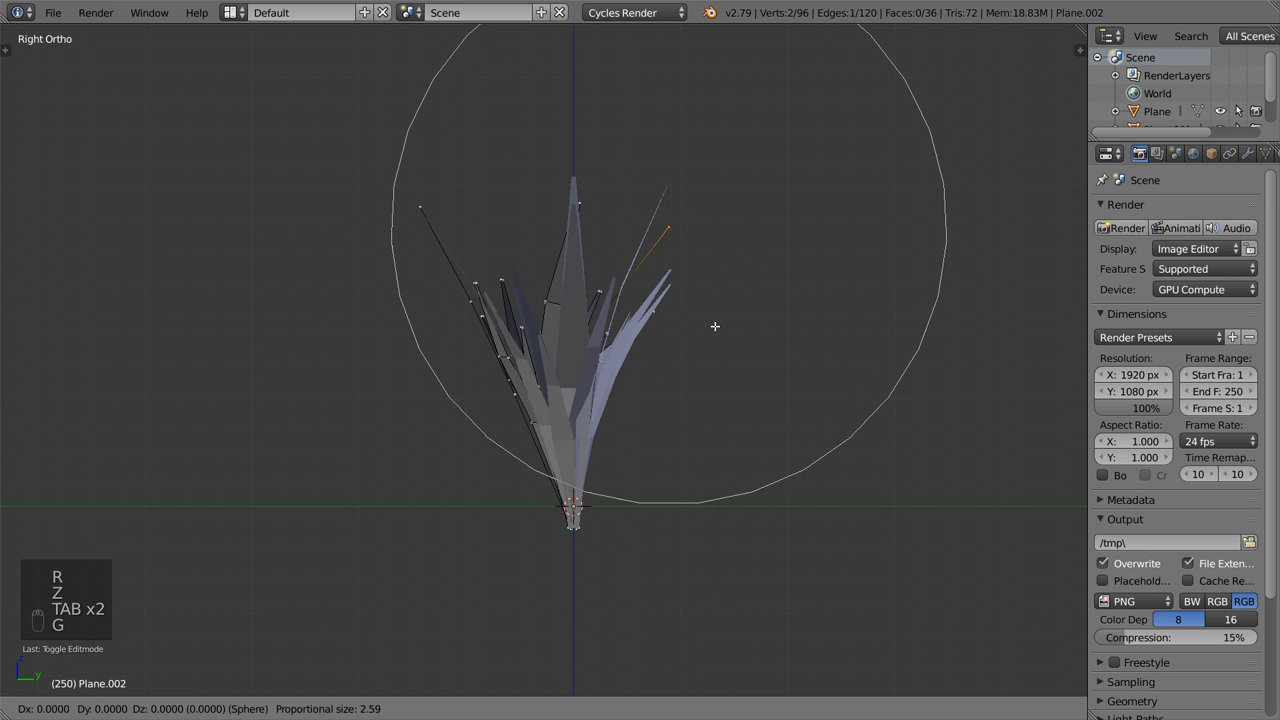
key("z")
left_click(742, 294)
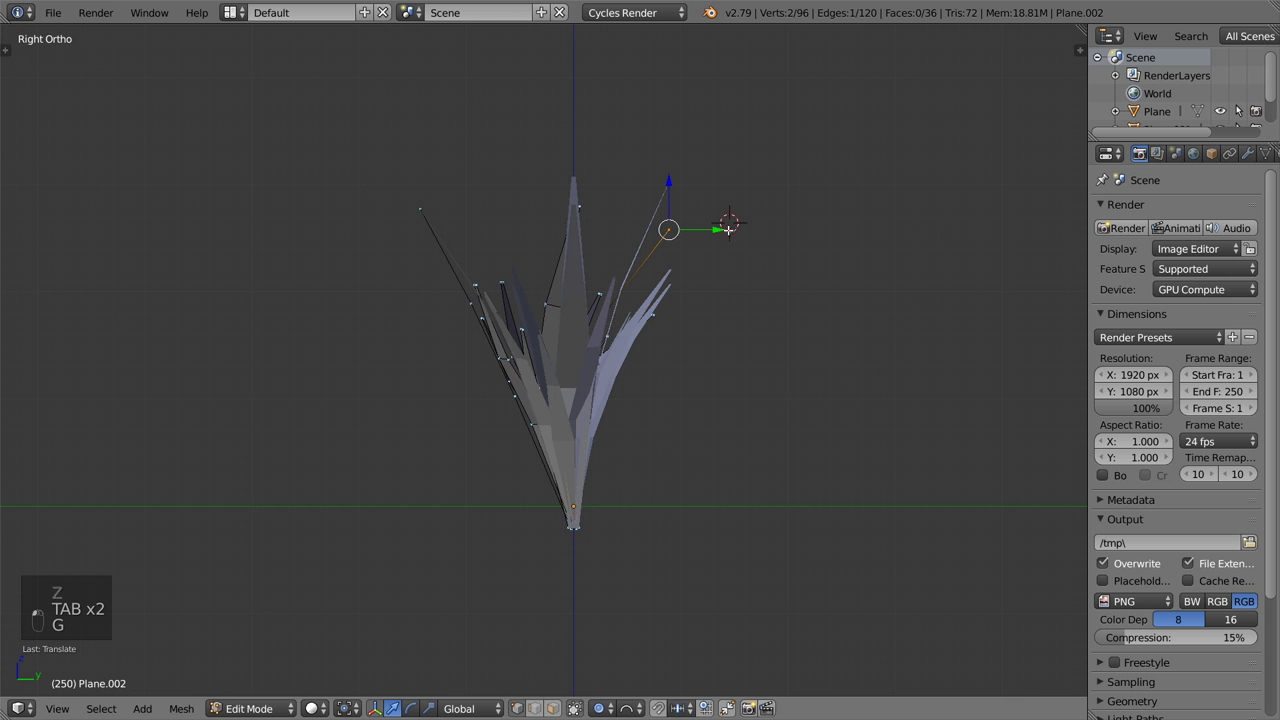
key("g")
left_click(680, 185)
key("z")
key("Tab")
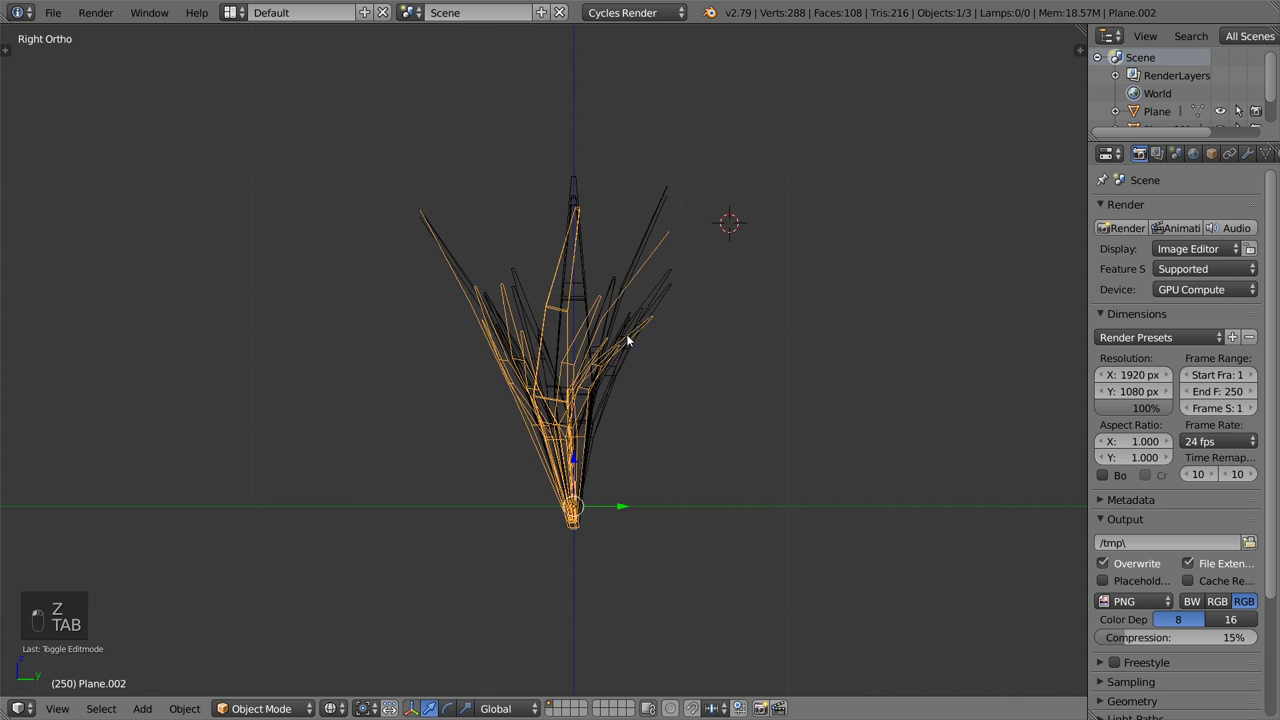
key("z")
Add a level 1 Subdivision Surface modifier to all three clumps and show the modifier settings in a widened properties area
middle_click_drag(628, 341, 797, 351)
scroll(626, 346, "down", 3)
middle_click_drag(626, 346, 737, 367)
scroll(688, 357, "up", 3)
scroll(700, 374, "up", 4)
right_click(708, 374)
key("ctrl+1")
right_click(477, 371)
right_click(365, 370, "shift")
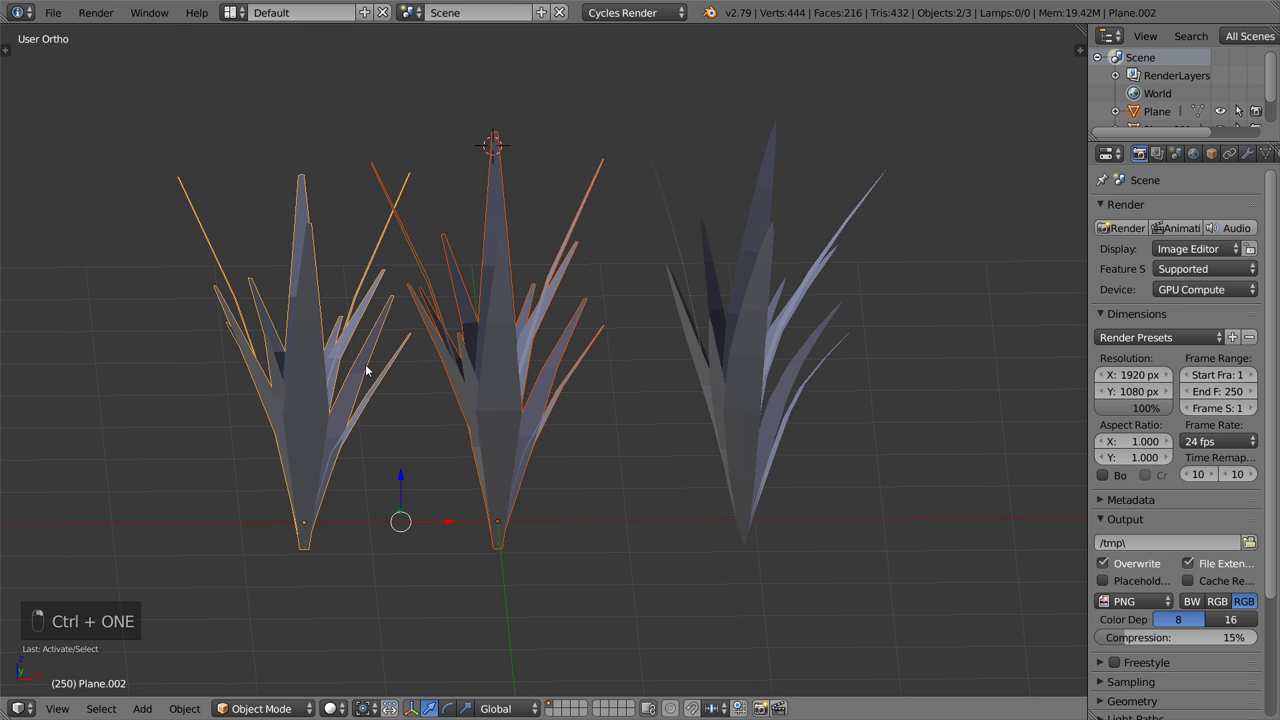
key("ctrl+1")
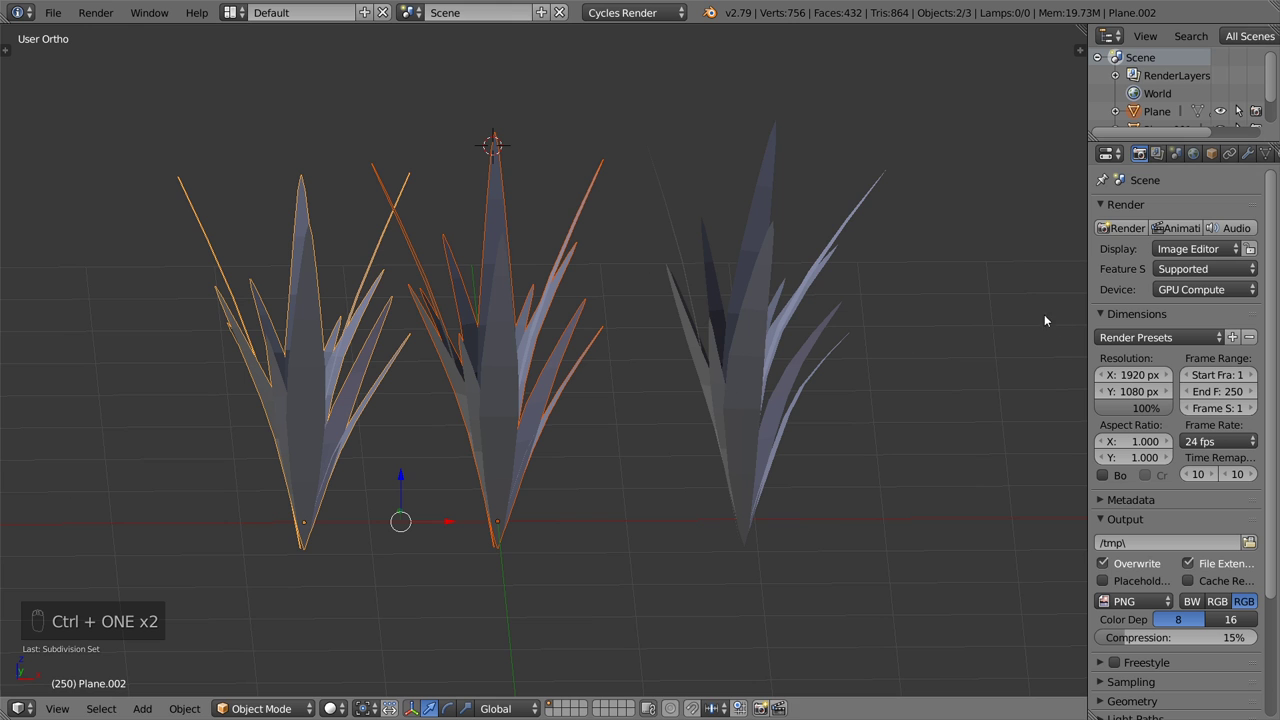
left_click_drag(1087, 295, 1011, 290)
left_click(1174, 154)
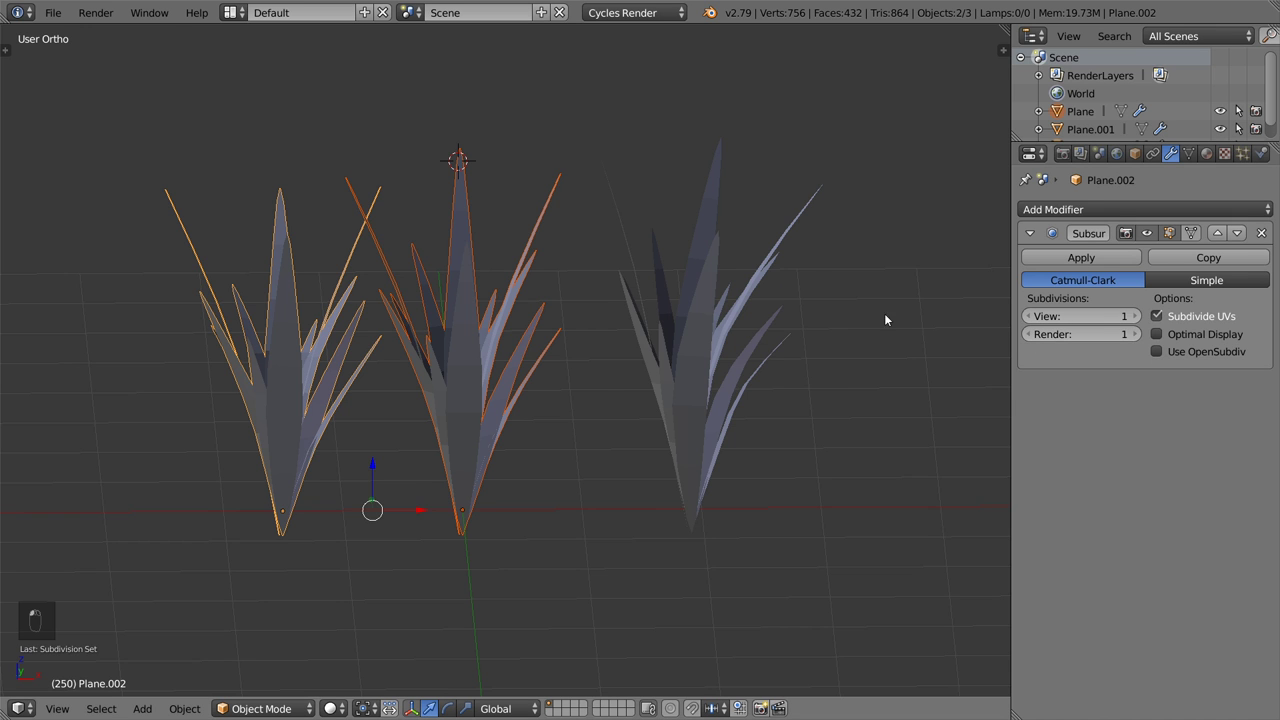
Apply smooth shading to the bent clump on the positive X side, and select the middle and negative X clumps in turn
right_click(746, 370)
key("t")
left_click(58, 271)
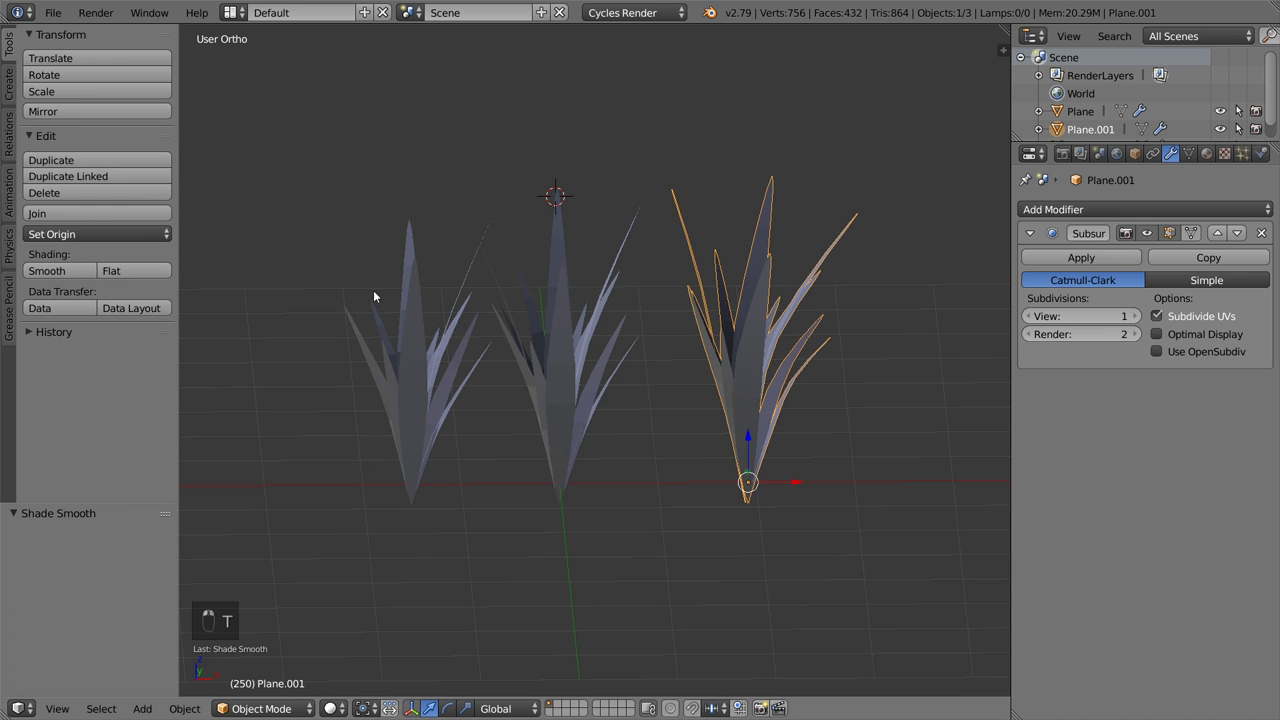
right_click(529, 372)
right_click(392, 389)
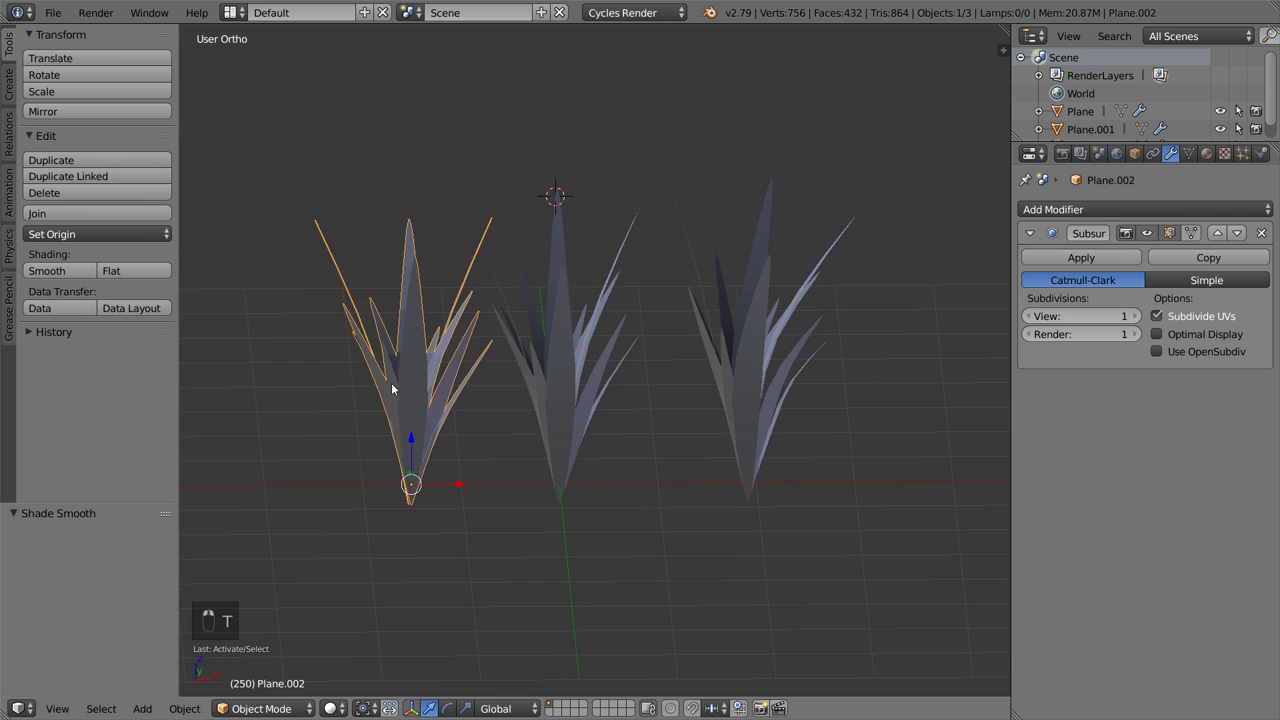
key("t")
Create a new material named grass on the positive X clump and open its nodes in the Node Editor without the properties sidebar
right_click(702, 347)
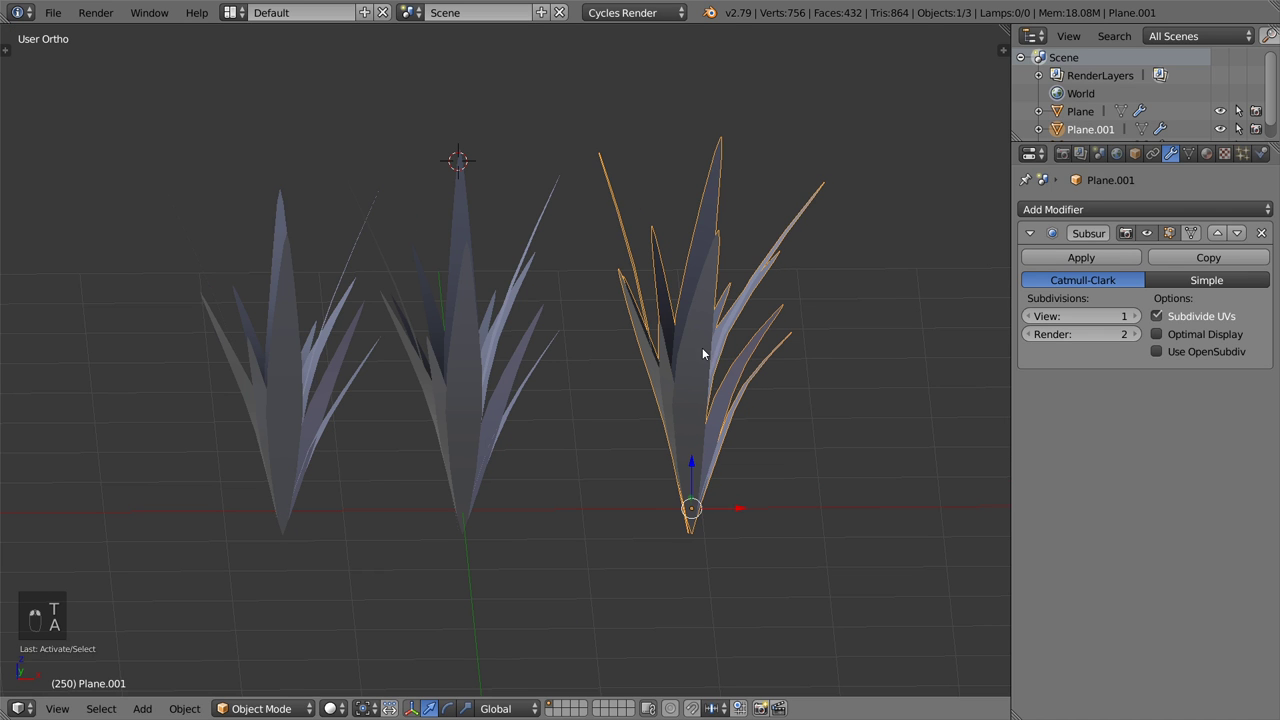
left_click(1207, 155)
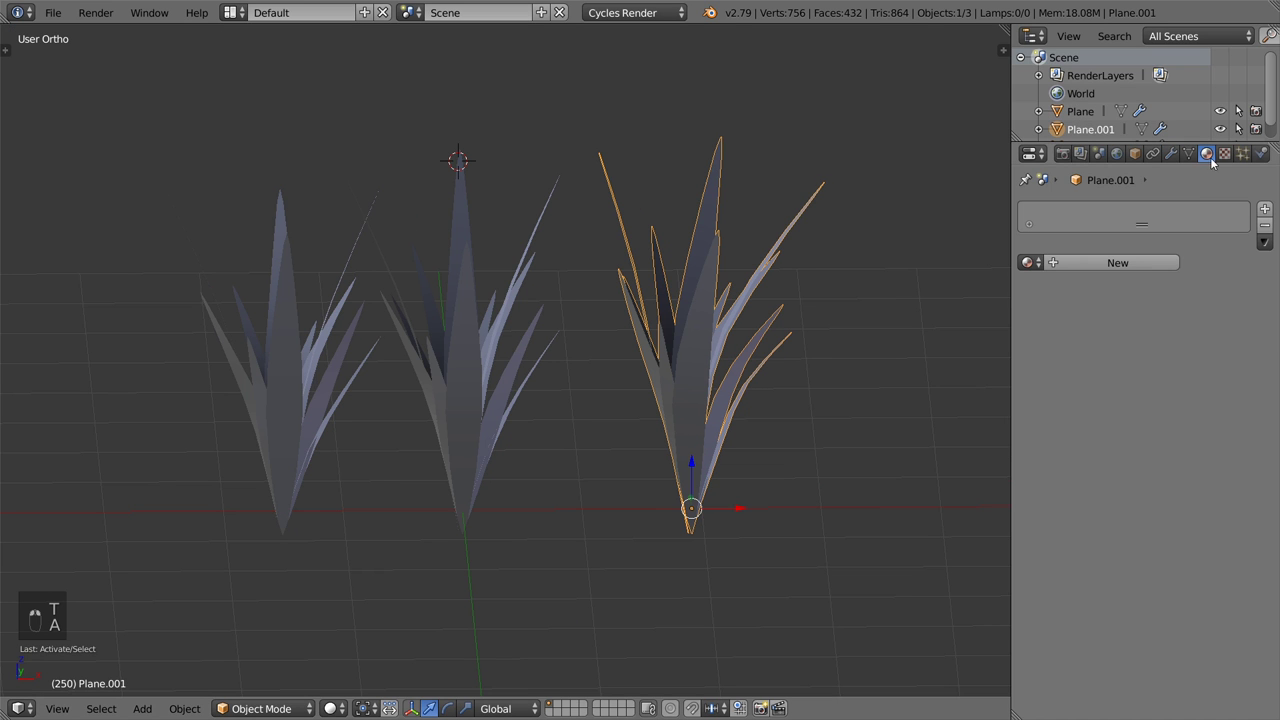
left_click(1095, 262)
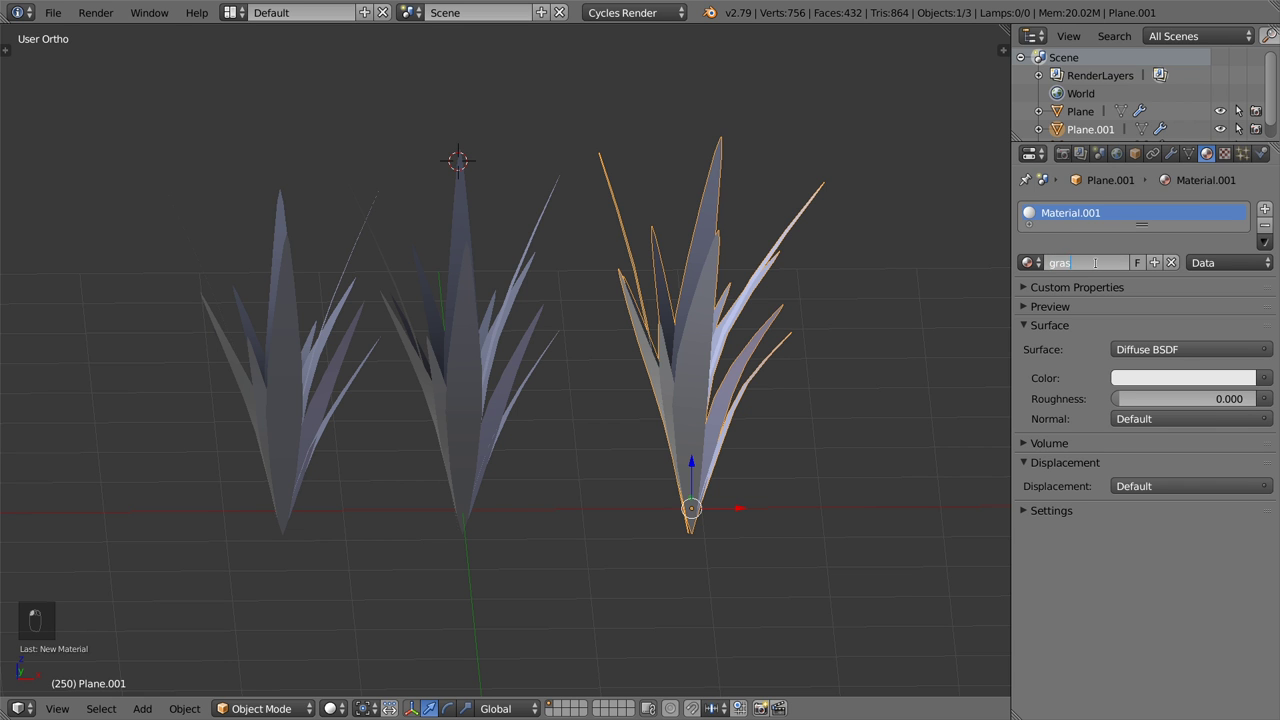
key("shift+F3")
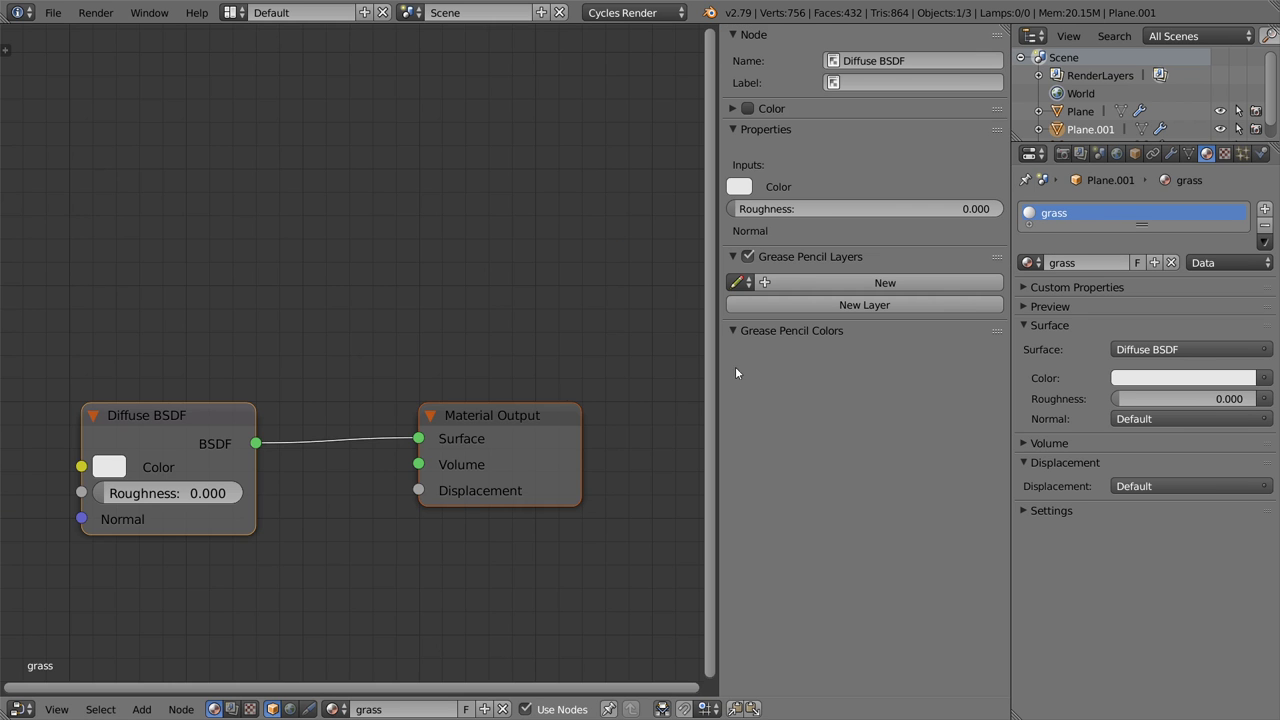
middle_click_drag(363, 374, 440, 303)
key("n")
middle_click_drag(474, 355, 654, 249)
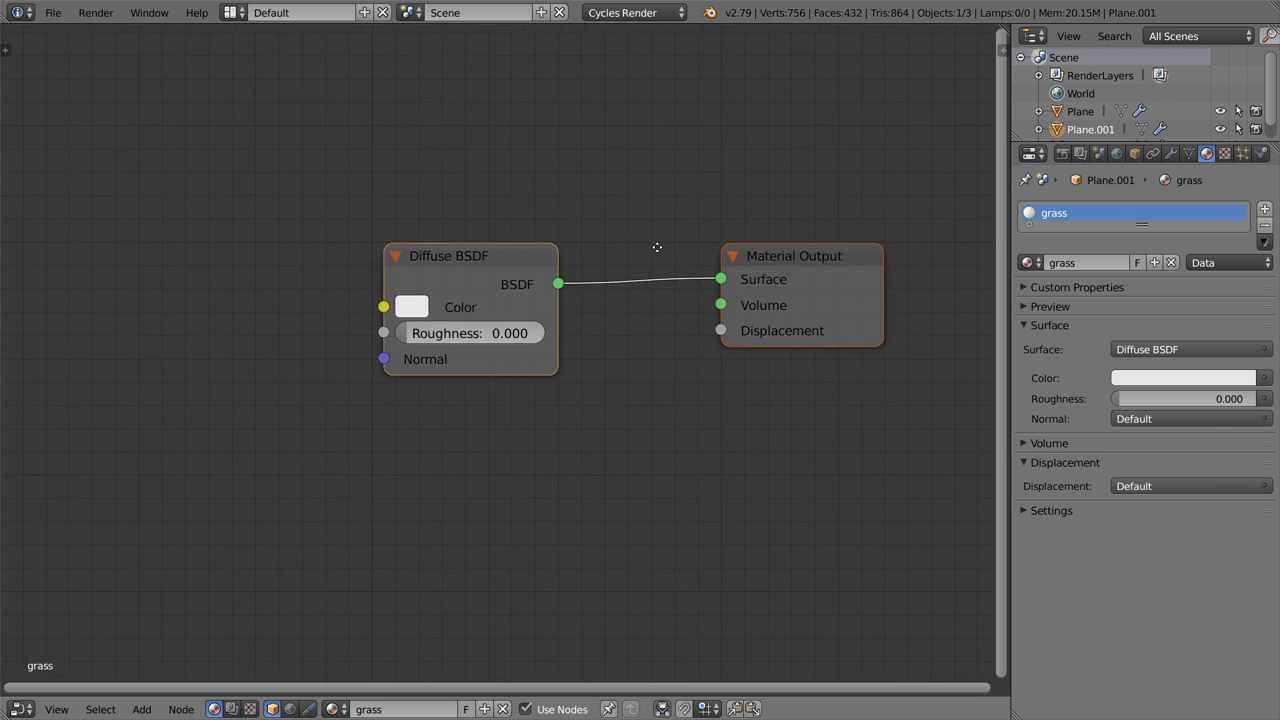
middle_click_drag(554, 445, 591, 371)
scroll(591, 371, "up", 1)
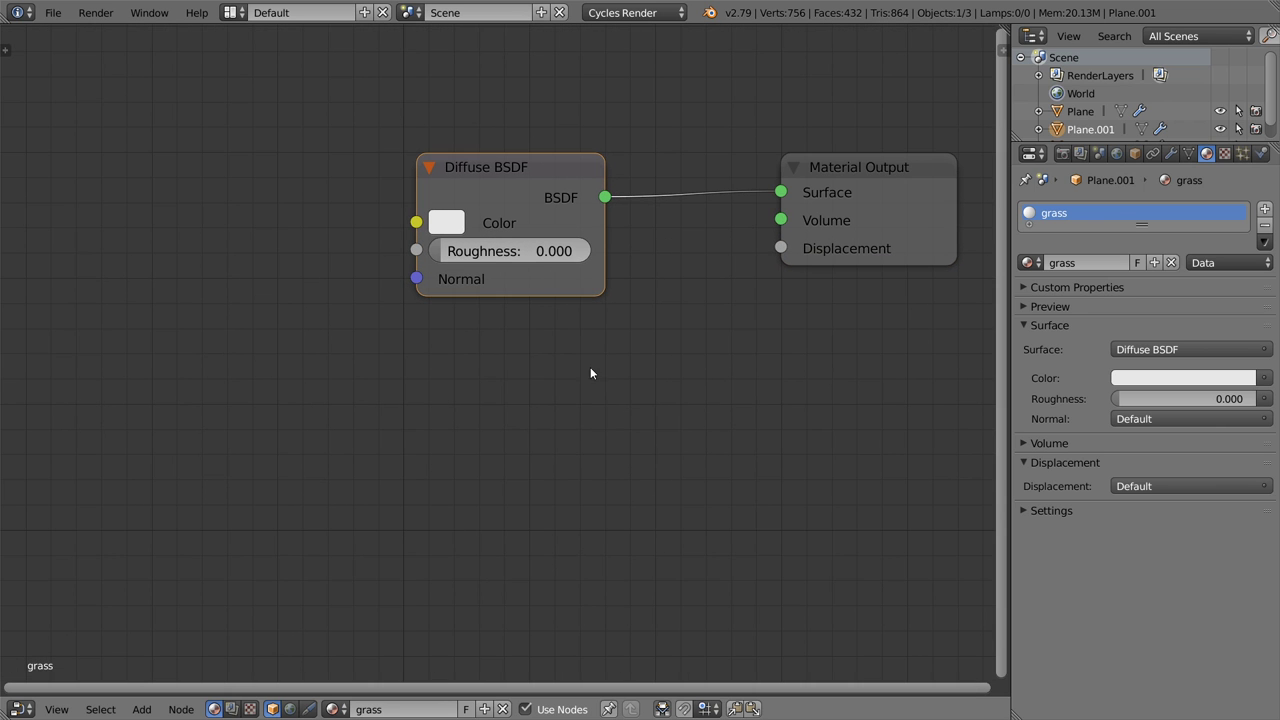
Add a Hair BSDF node and place it before the Diffuse BSDF node
key("shift+a")
left_click(592, 374)
type("hair")
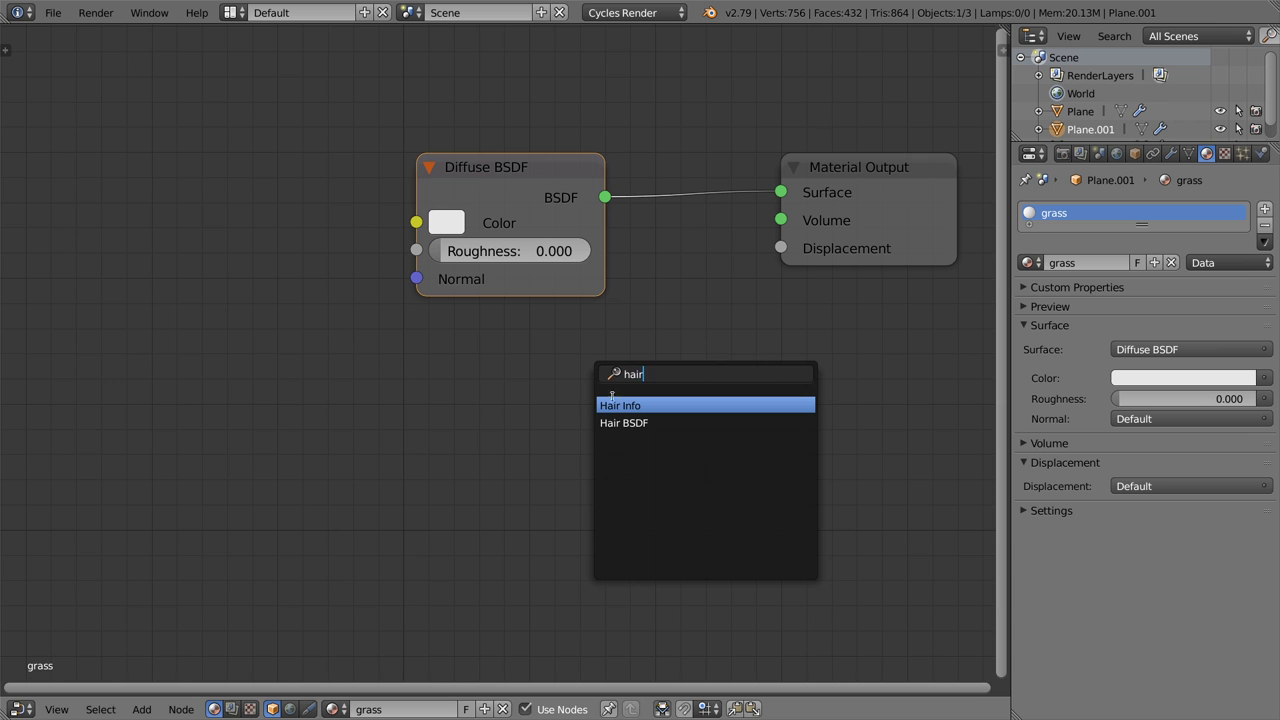
key("Down")
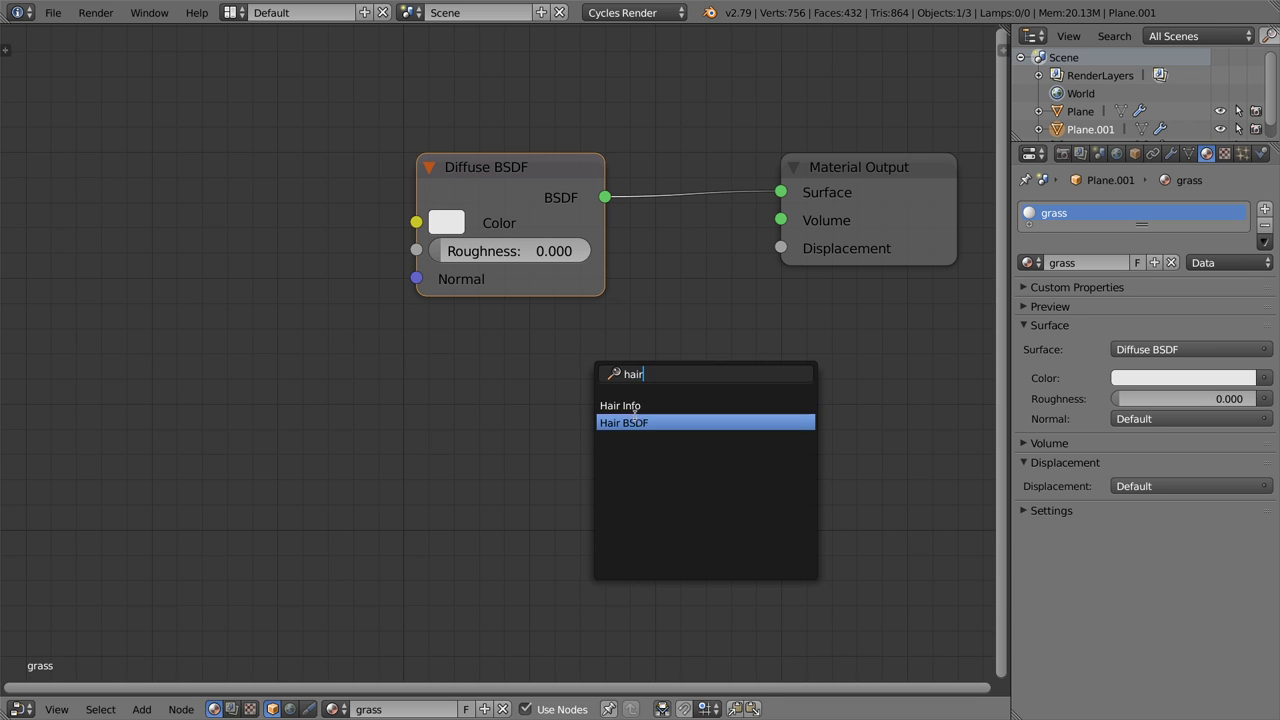
key("Return")
left_click(235, 322)
Add a Translucent BSDF node and place it below the Diffuse BSDF node
middle_click_drag(235, 322, 283, 259)
key("shift+a")
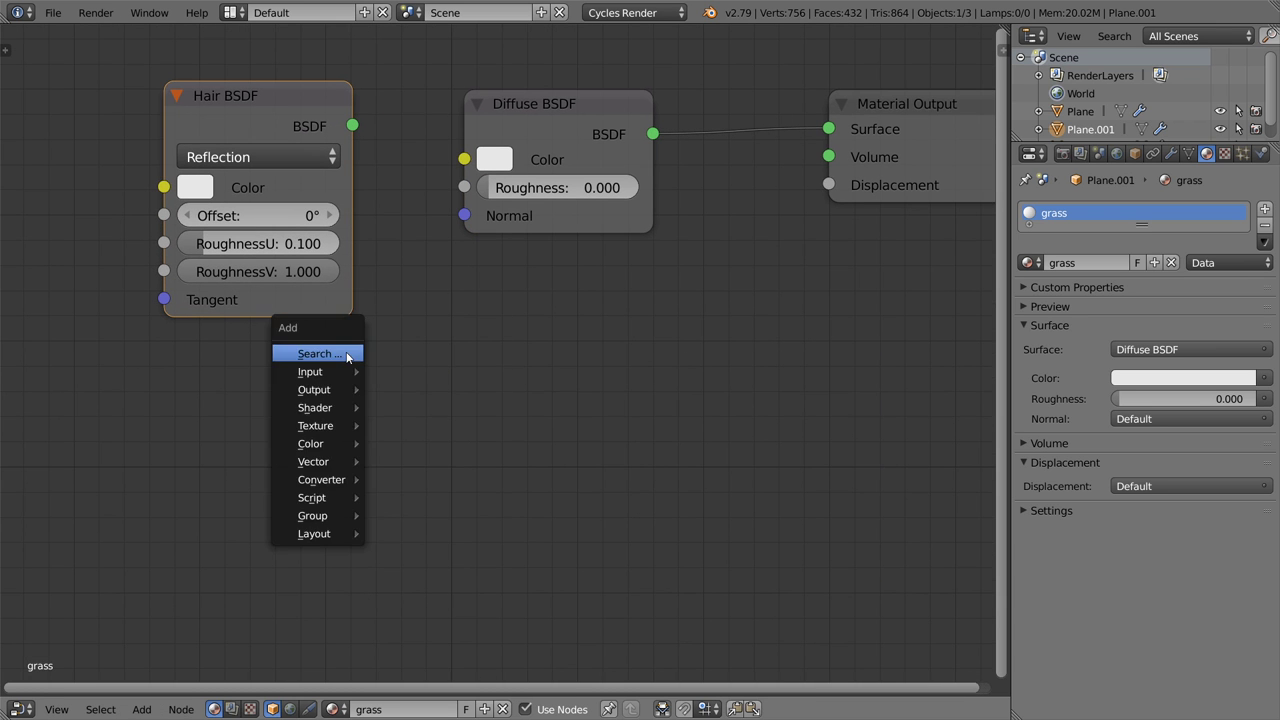
left_click(344, 345)
type("tra")
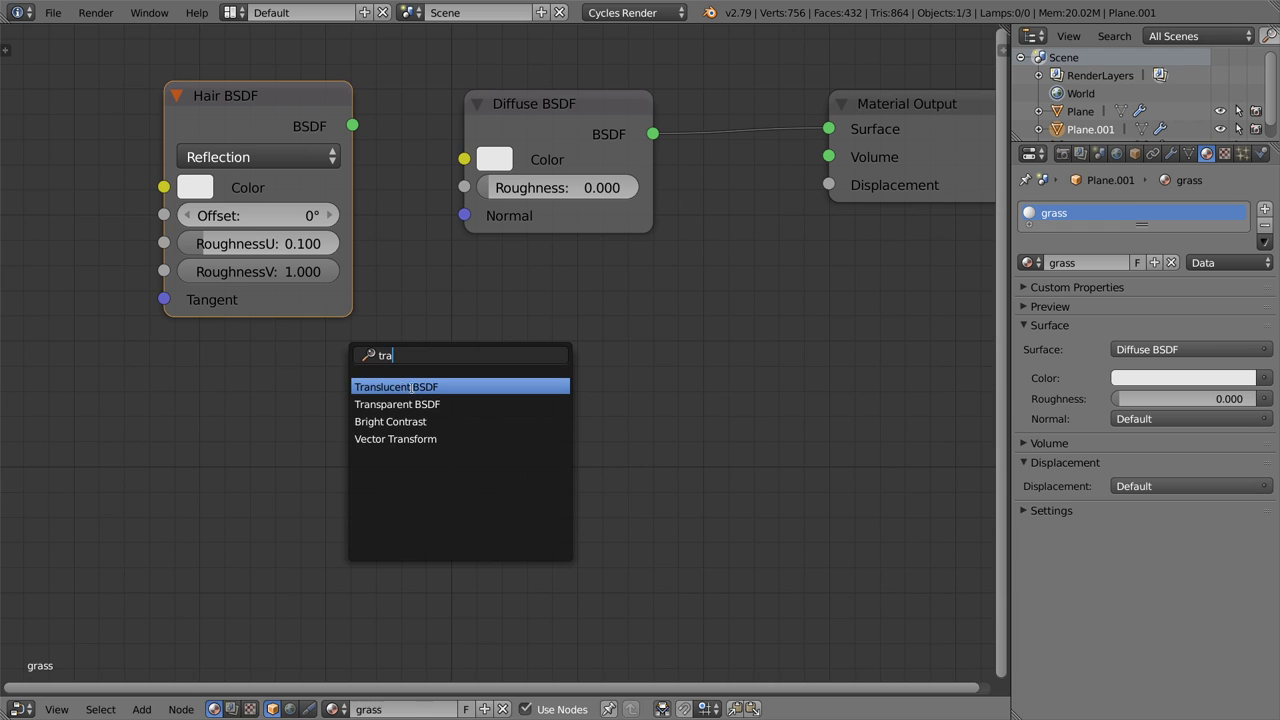
left_click(411, 387)
left_click(487, 400)
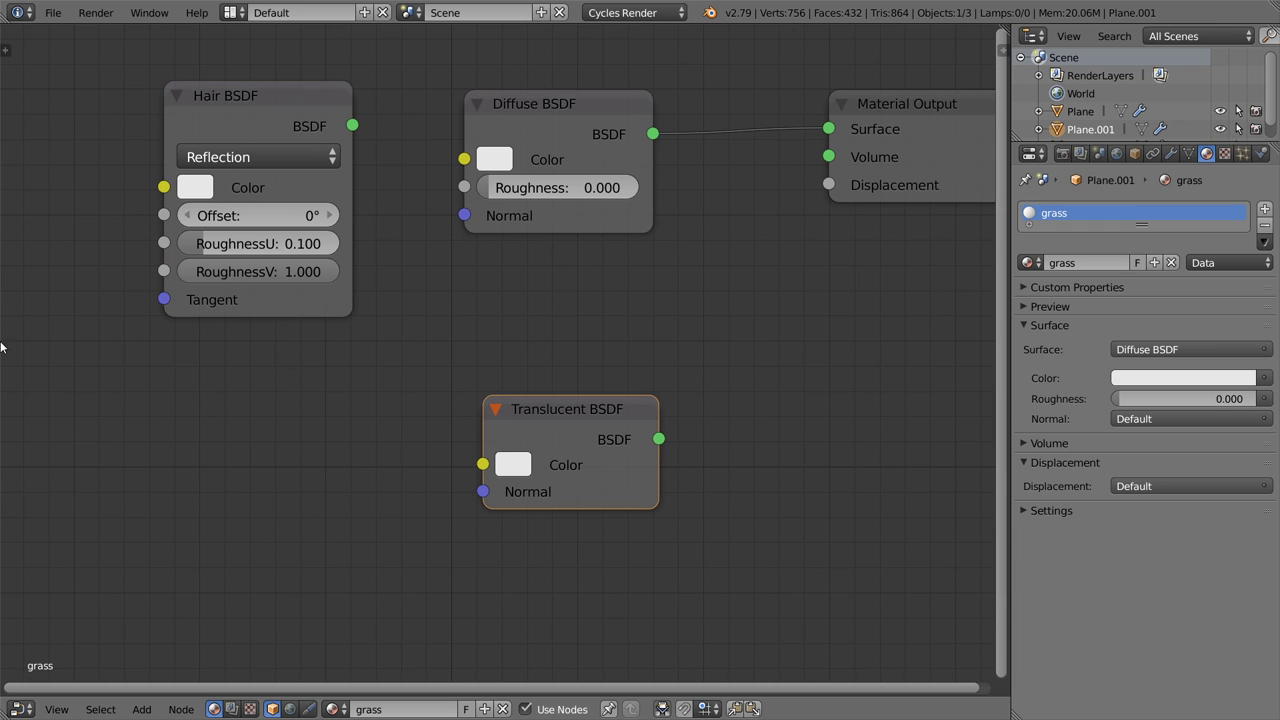
Add a Glossy BSDF node and place it below the Hair BSDF node
key("shift+a")
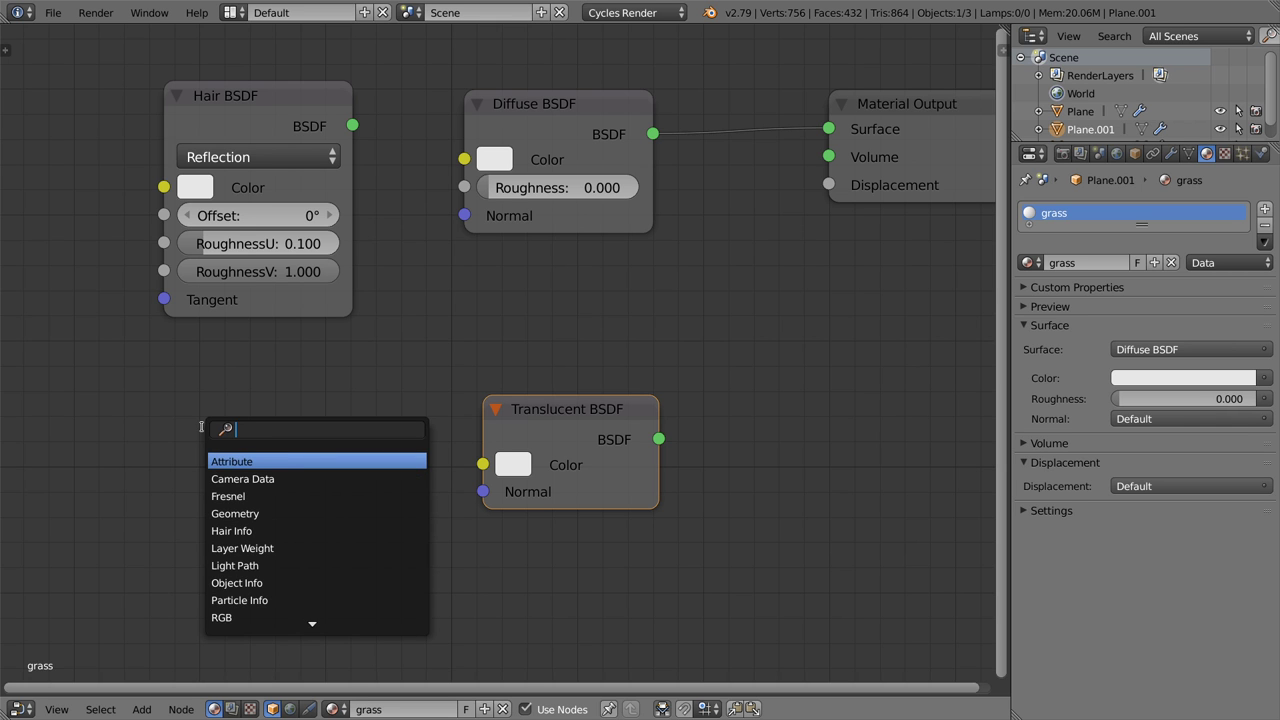
type("glos")
key("Return")
left_click(139, 376)
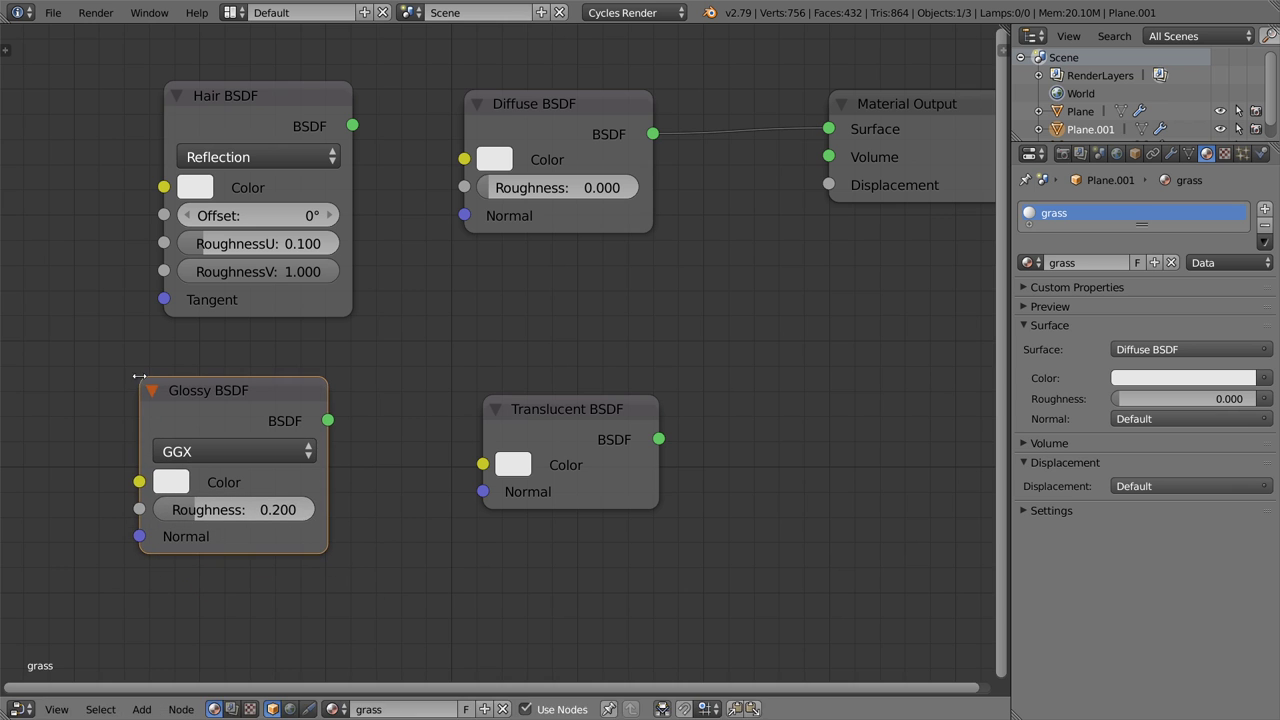
Move the Diffuse BSDF and Material Output nodes farther from the Hair BSDF to make room between them
left_click_drag(515, 98, 686, 106)
key("Home")
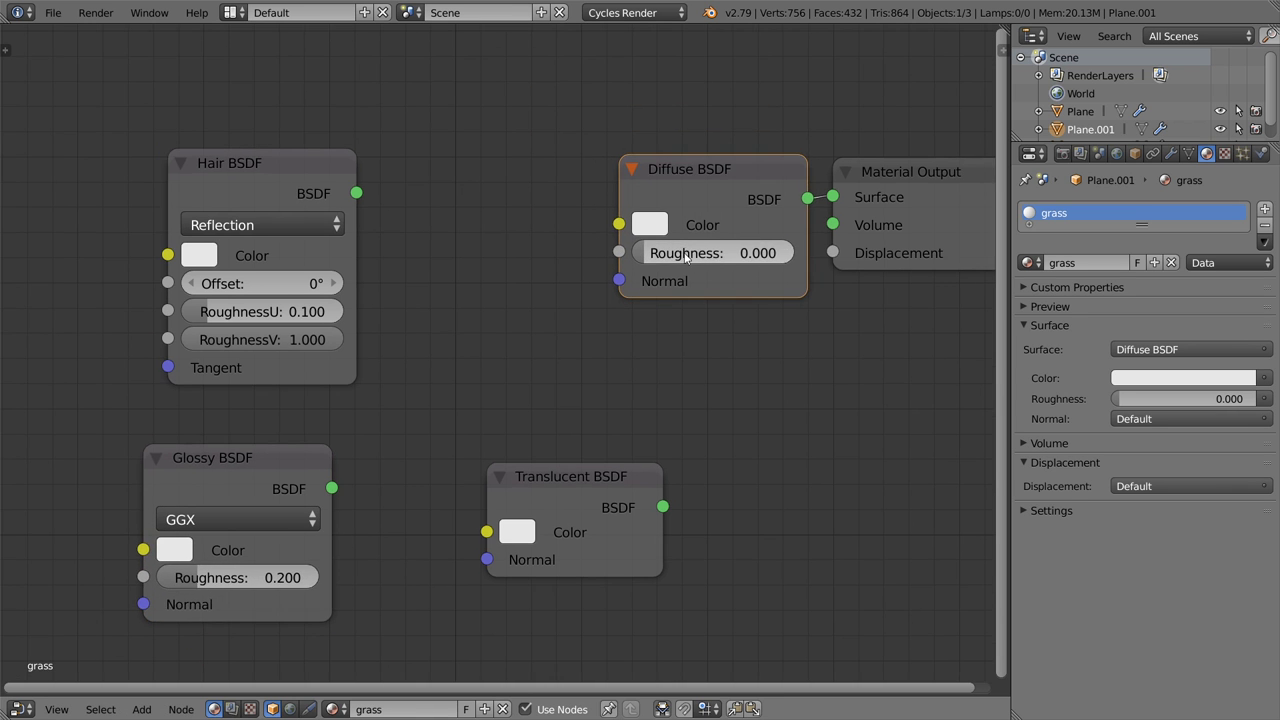
left_click_drag(842, 215, 962, 209)
left_click_drag(673, 220, 764, 220)
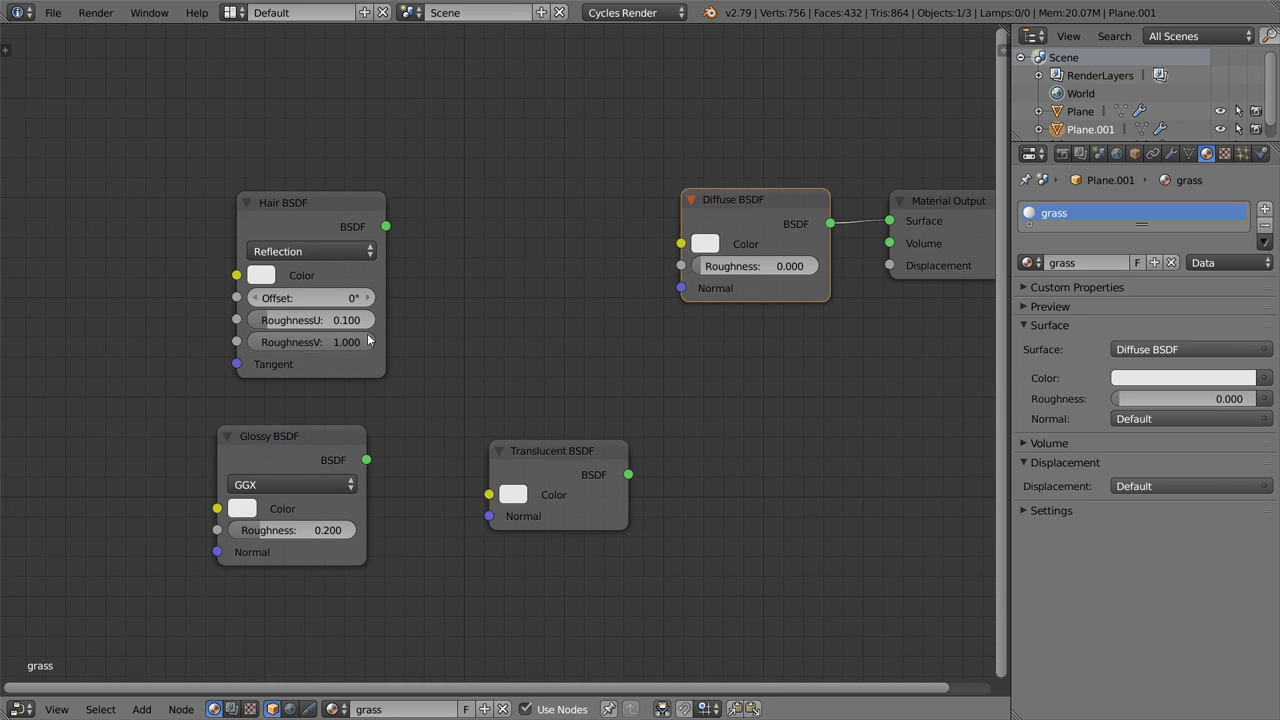
Add a Mix Shader node beside the Hair BSDF, linking Hair BSDF to its first shader input and Glossy BSDF to its second
middle_click_drag(373, 346, 530, 340)
scroll(652, 303, "down", 2)
key("shift+a")
left_click(670, 269)
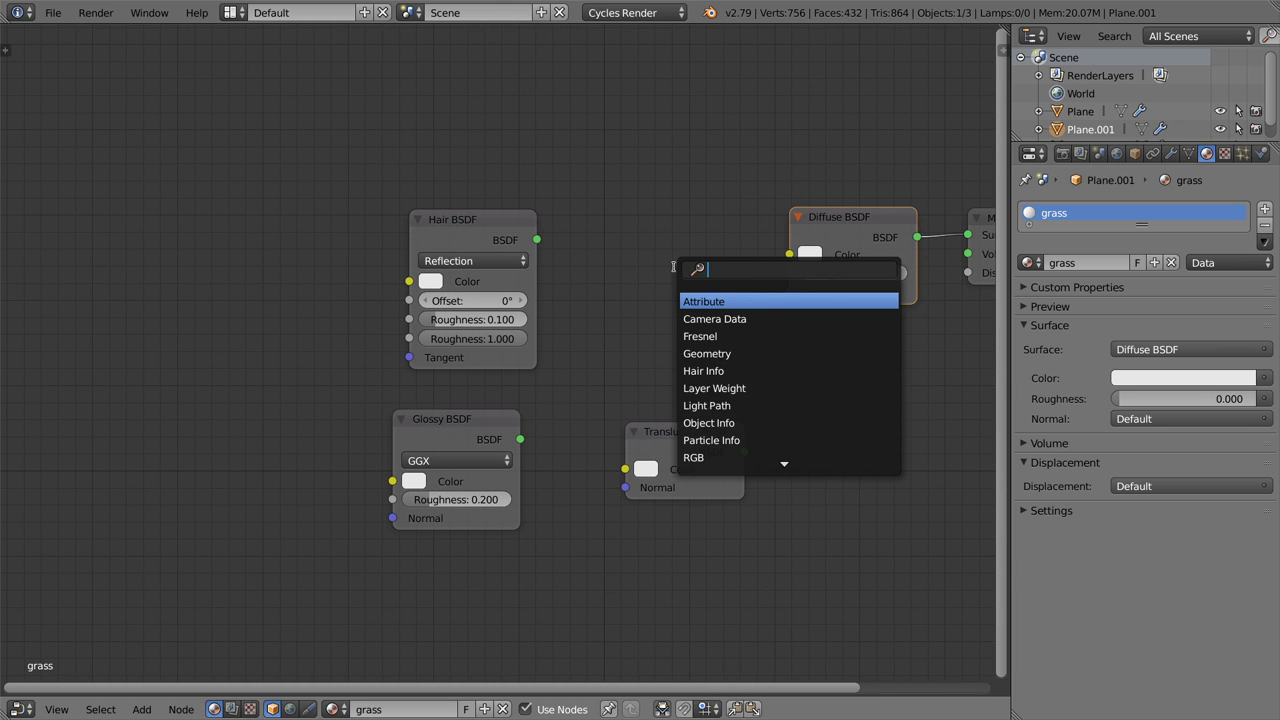
type("mix")
left_click(687, 301)
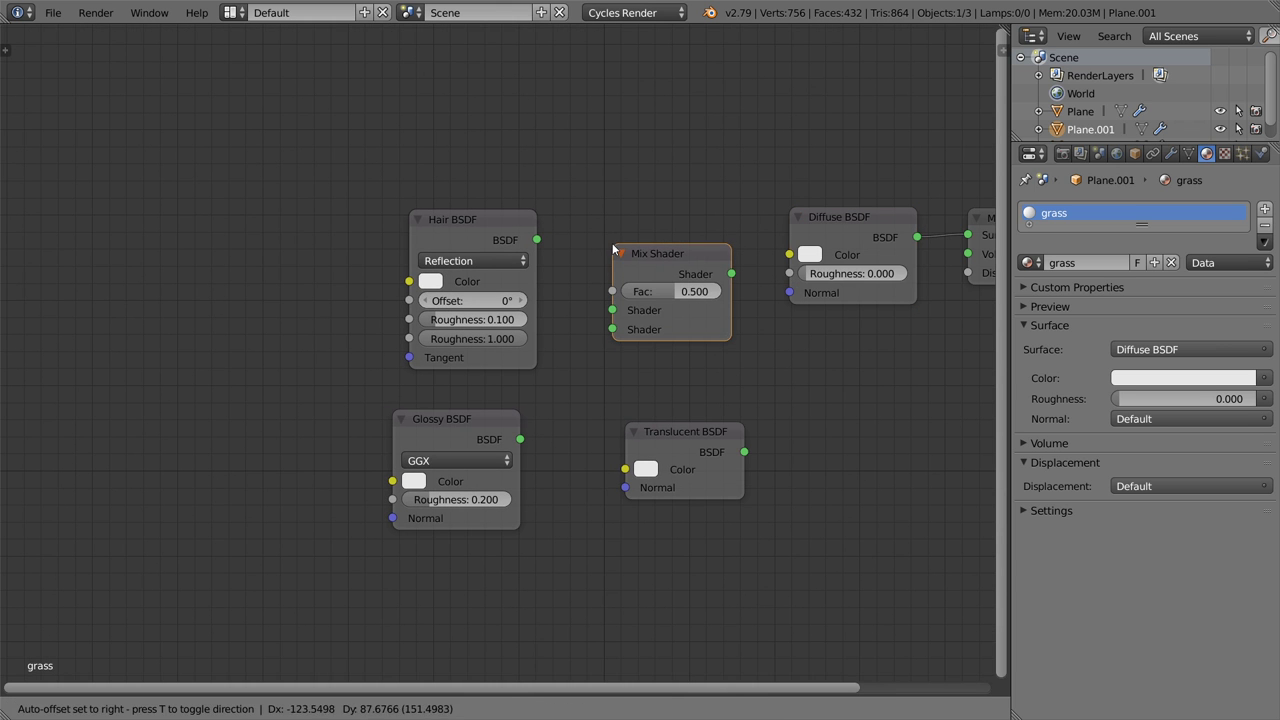
left_click(670, 295)
left_click_drag(520, 439, 611, 327)
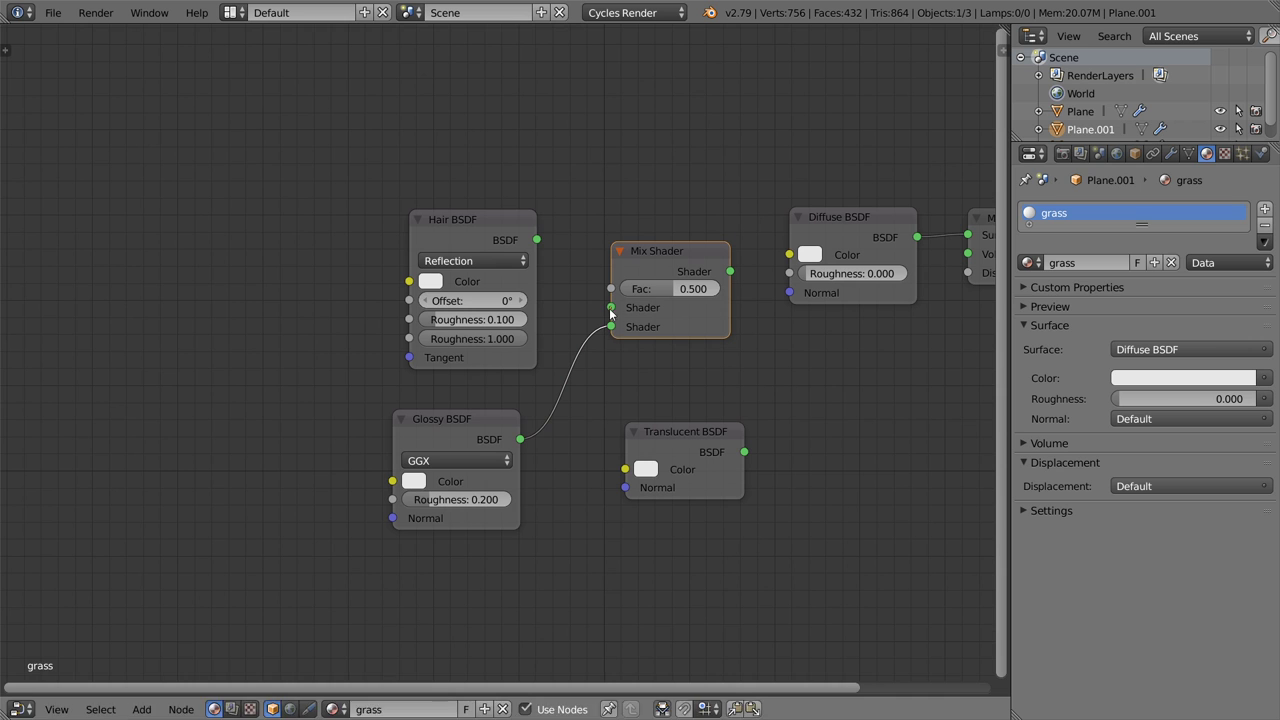
left_click_drag(537, 239, 611, 307)
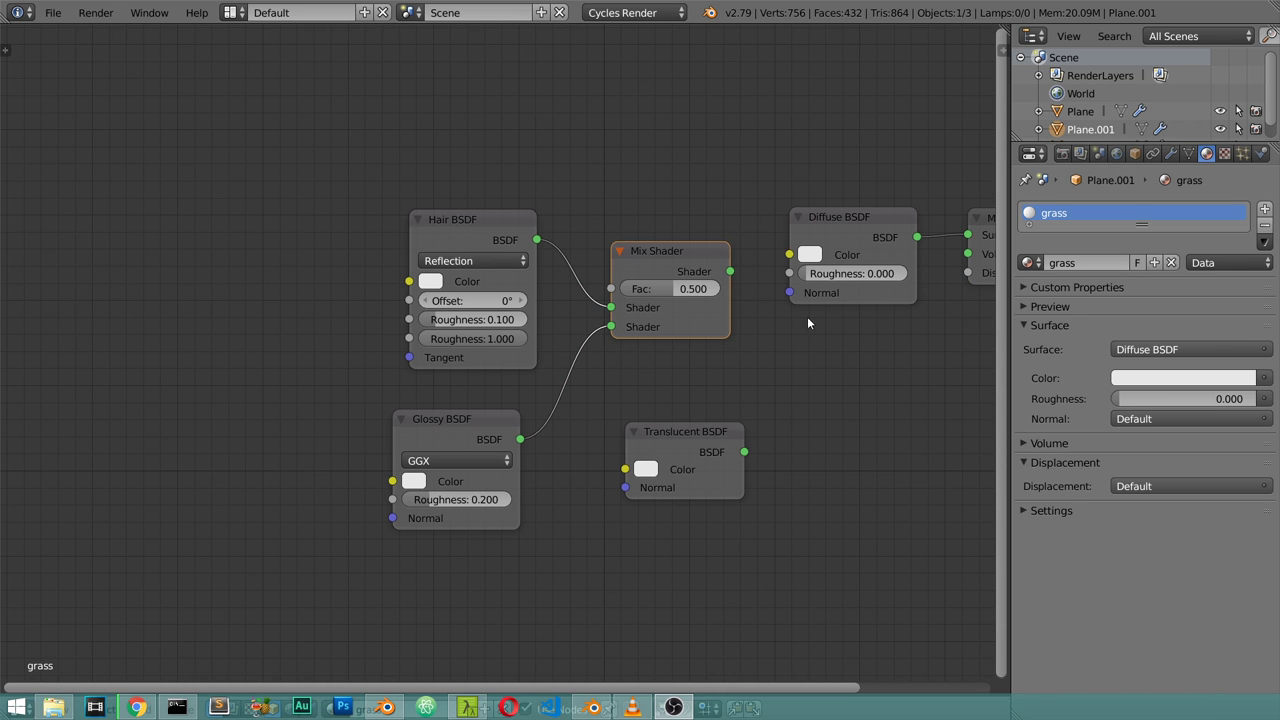
Delete the Diffuse BSDF node between the Mix Shader and the Material Output
middle_click_drag(787, 348, 672, 301)
scroll(672, 301, "up", 1)
left_click(761, 172)
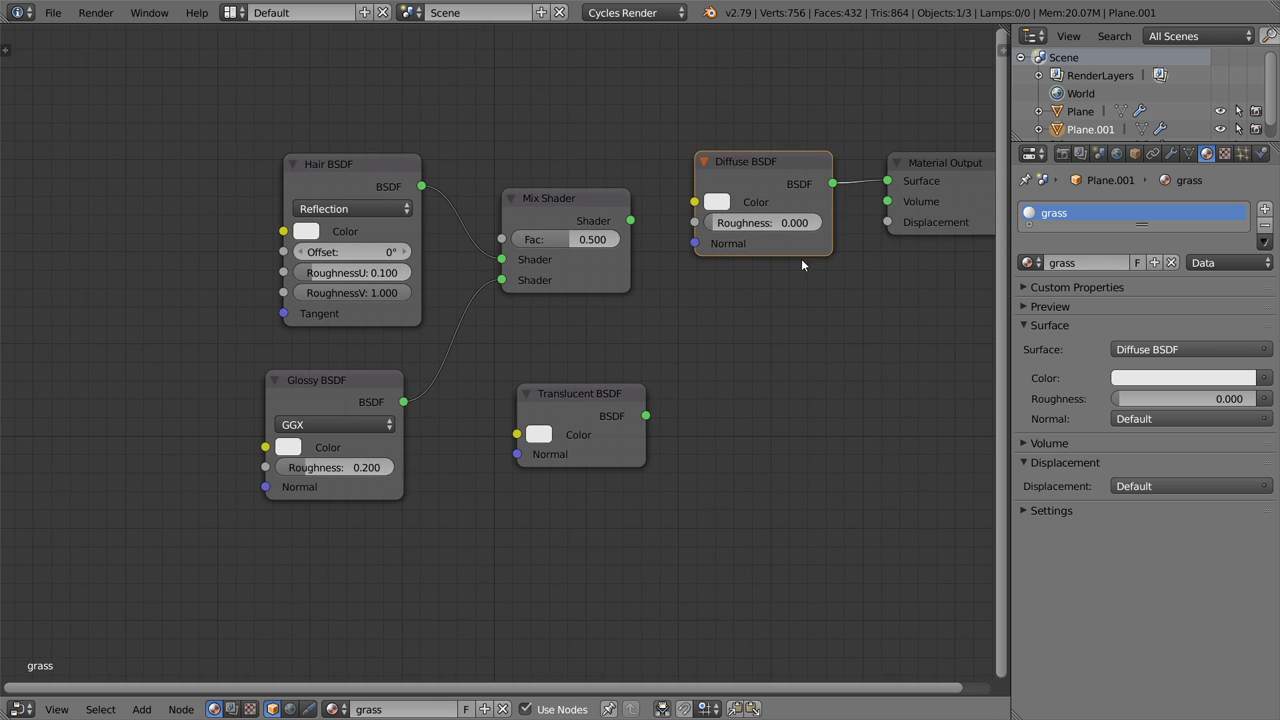
middle_click_drag(801, 258, 690, 290)
left_click_drag(449, 235, 432, 218)
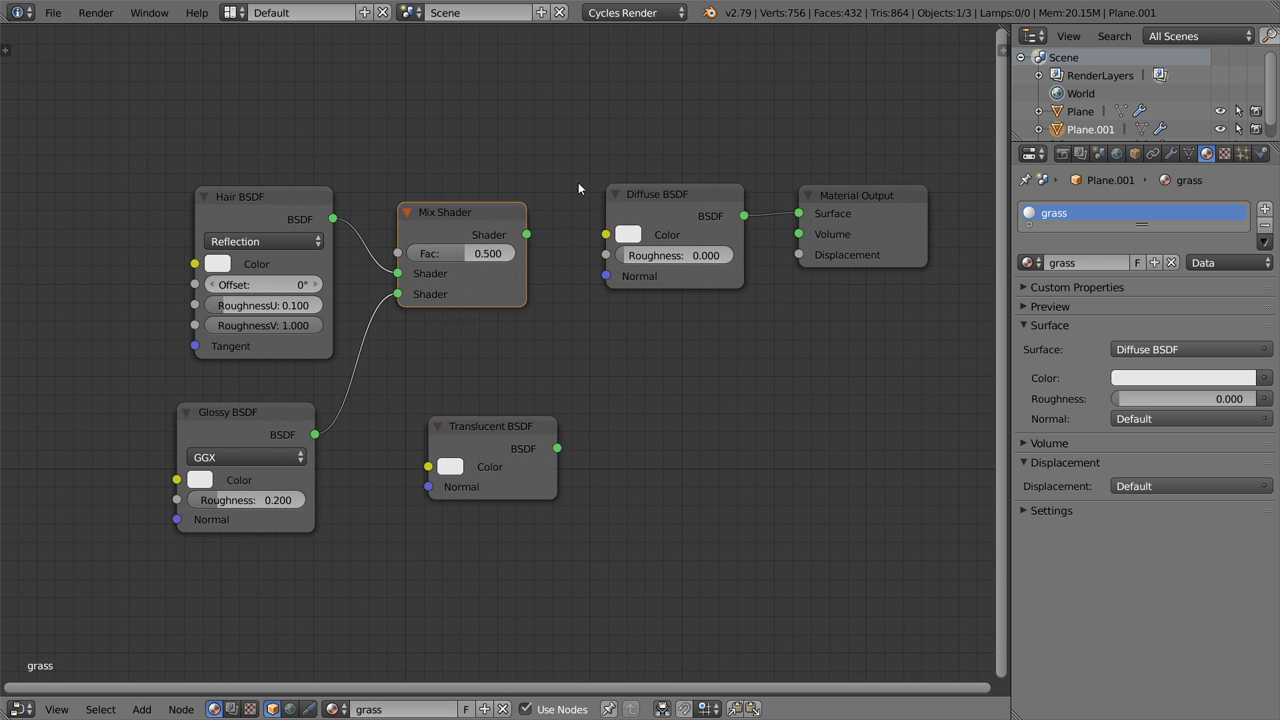
key("x")
key("ctrl+z")
left_click(671, 194)
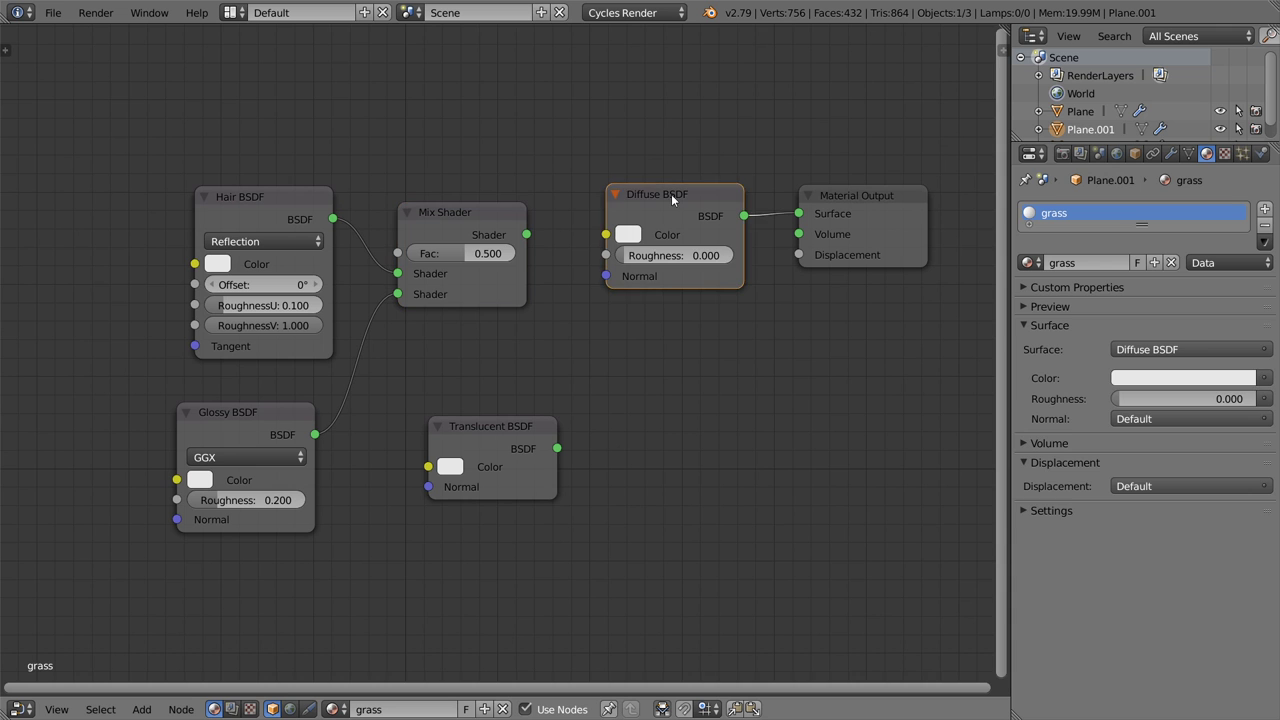
key("x")
Duplicate the Mix Shader, feed the copy with the first Mix Shader and Translucent BSDF, and connect it to the Material Output's Surface
left_click(510, 226)
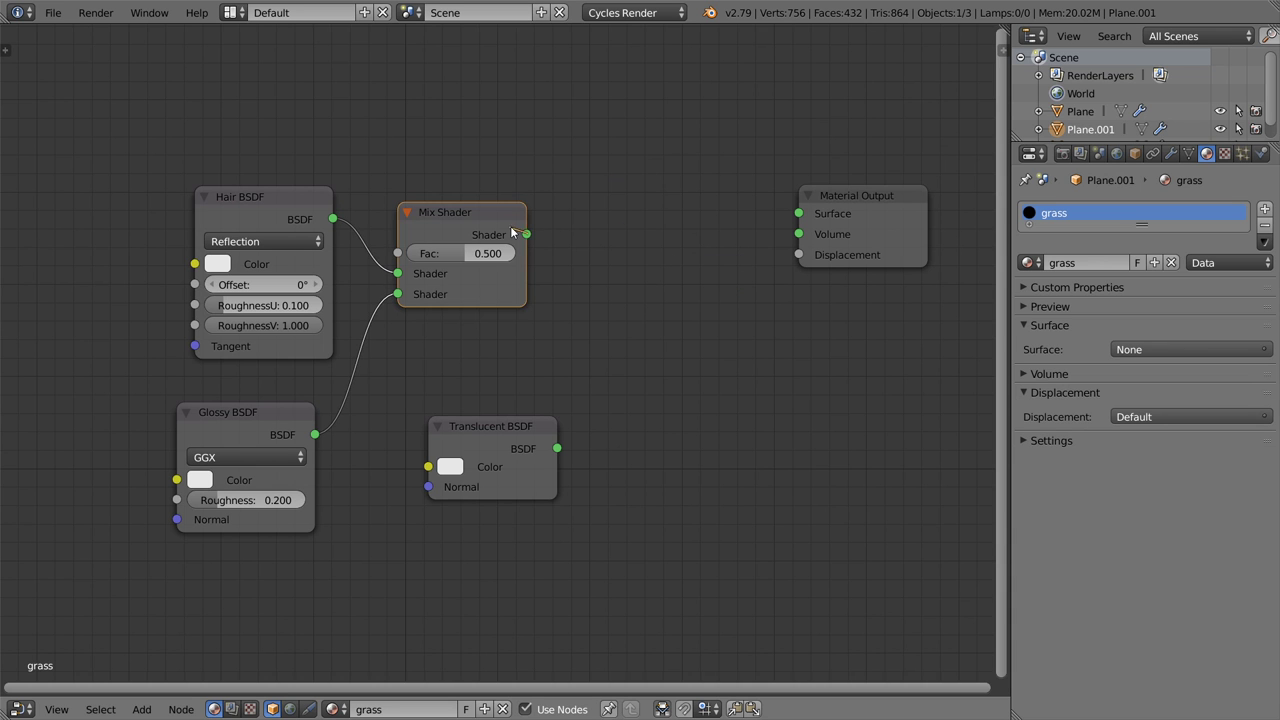
key("shift+d")
left_click(705, 220)
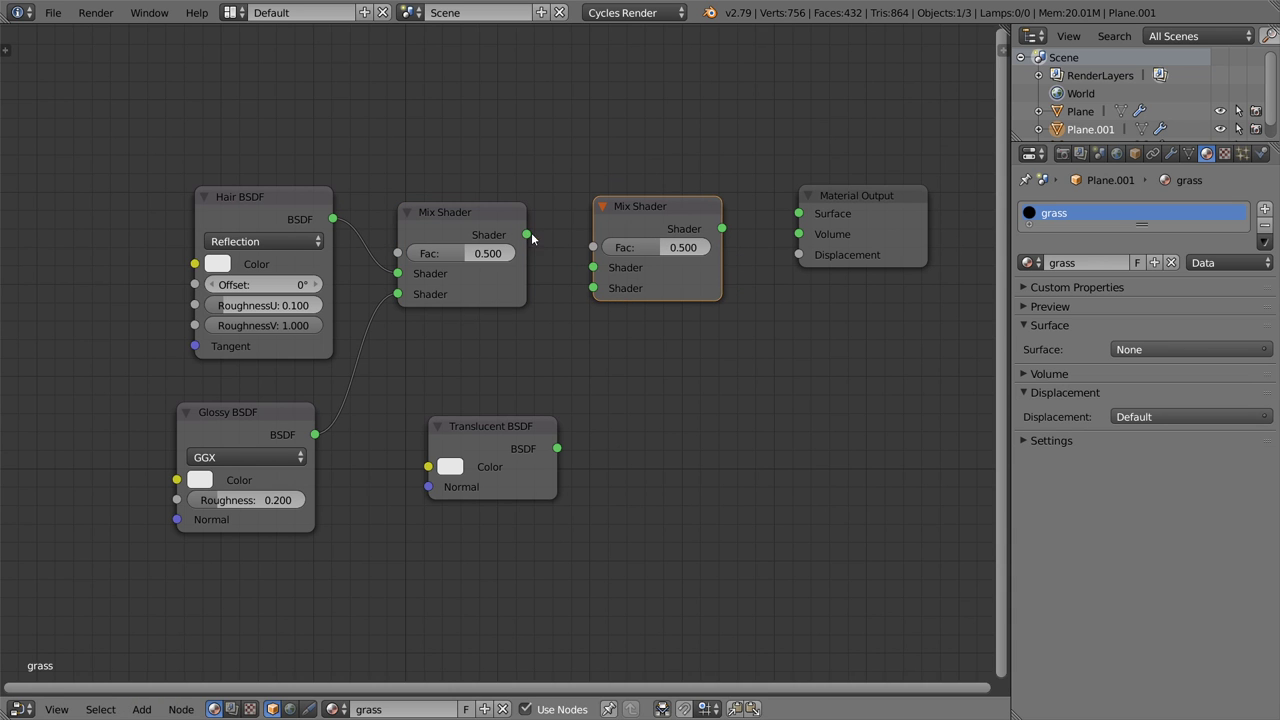
left_click_drag(527, 234, 557, 448)
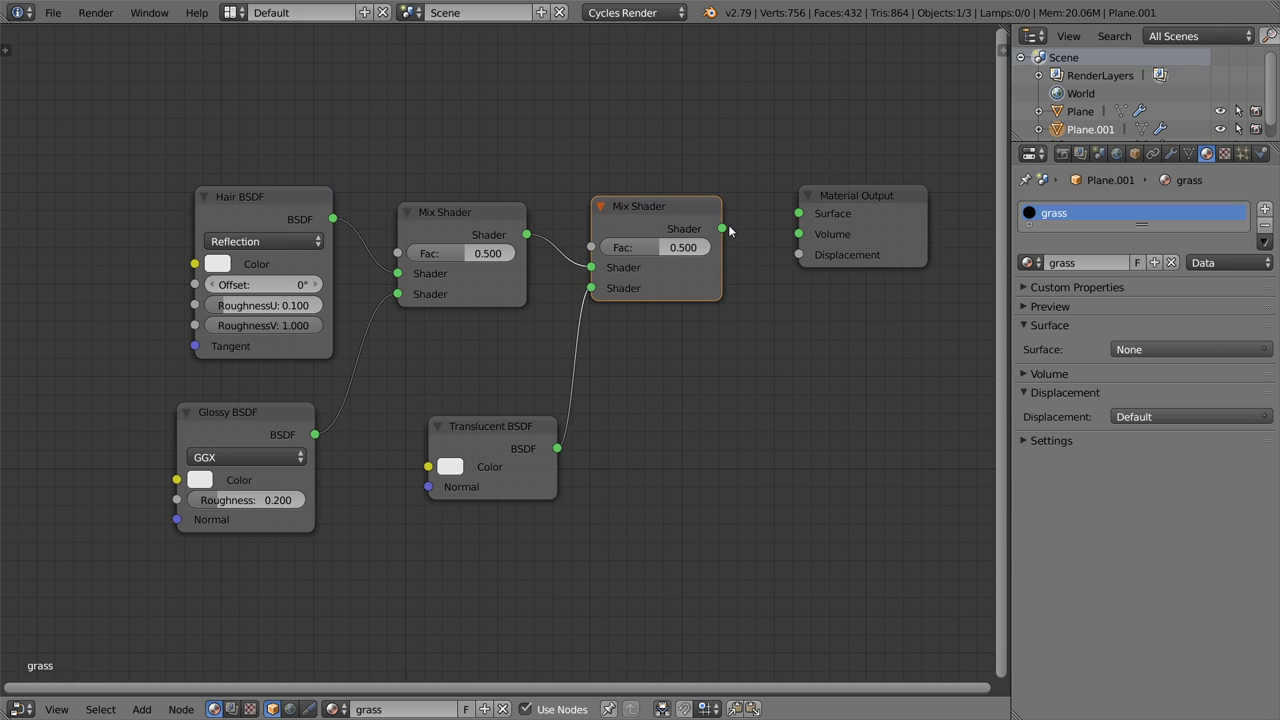
left_click_drag(729, 231, 808, 221)
left_click_drag(734, 236, 726, 231)
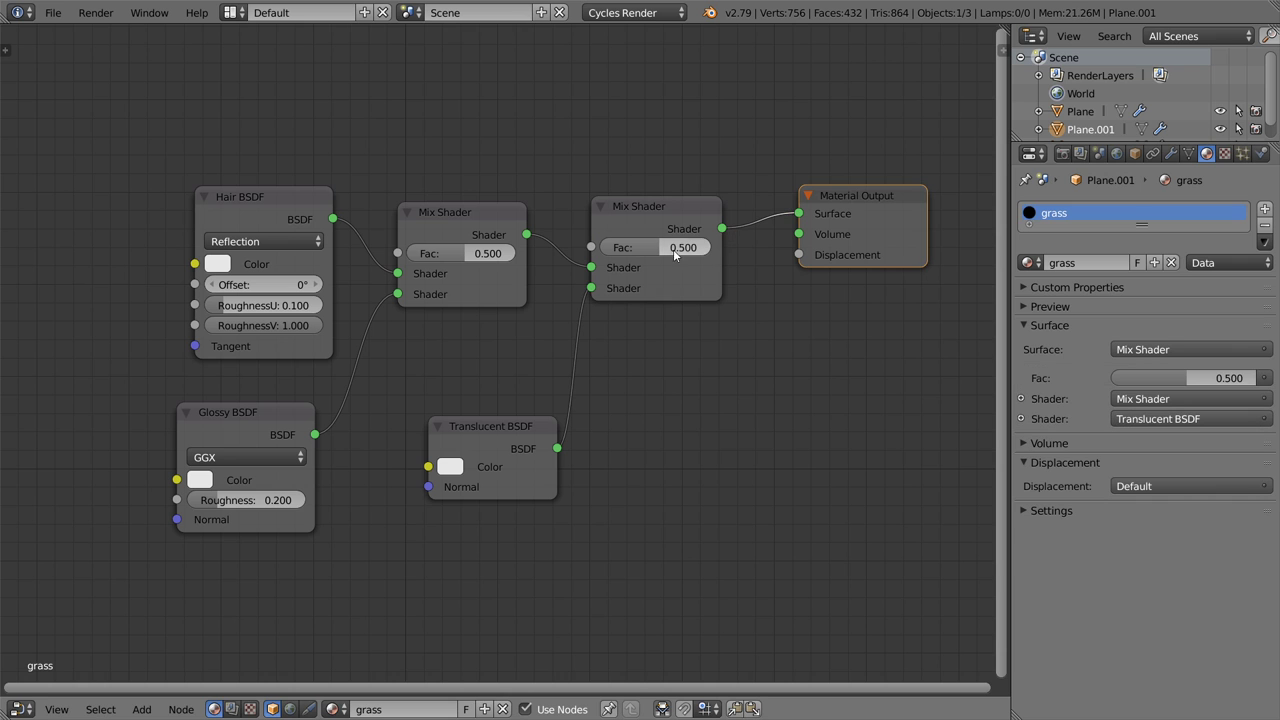
Set the mix factor of the second Mix Shader to 0.120
left_click(690, 258)
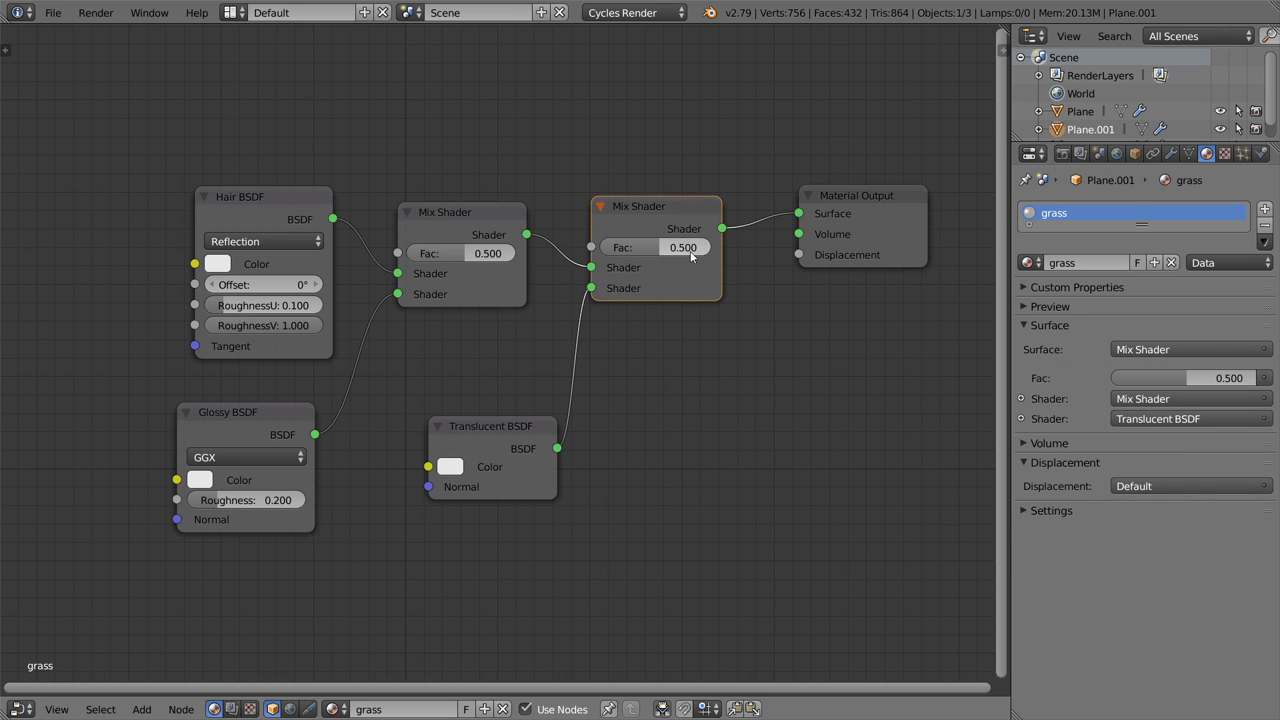
left_click(689, 250)
key("BackSpace")
key("Return")
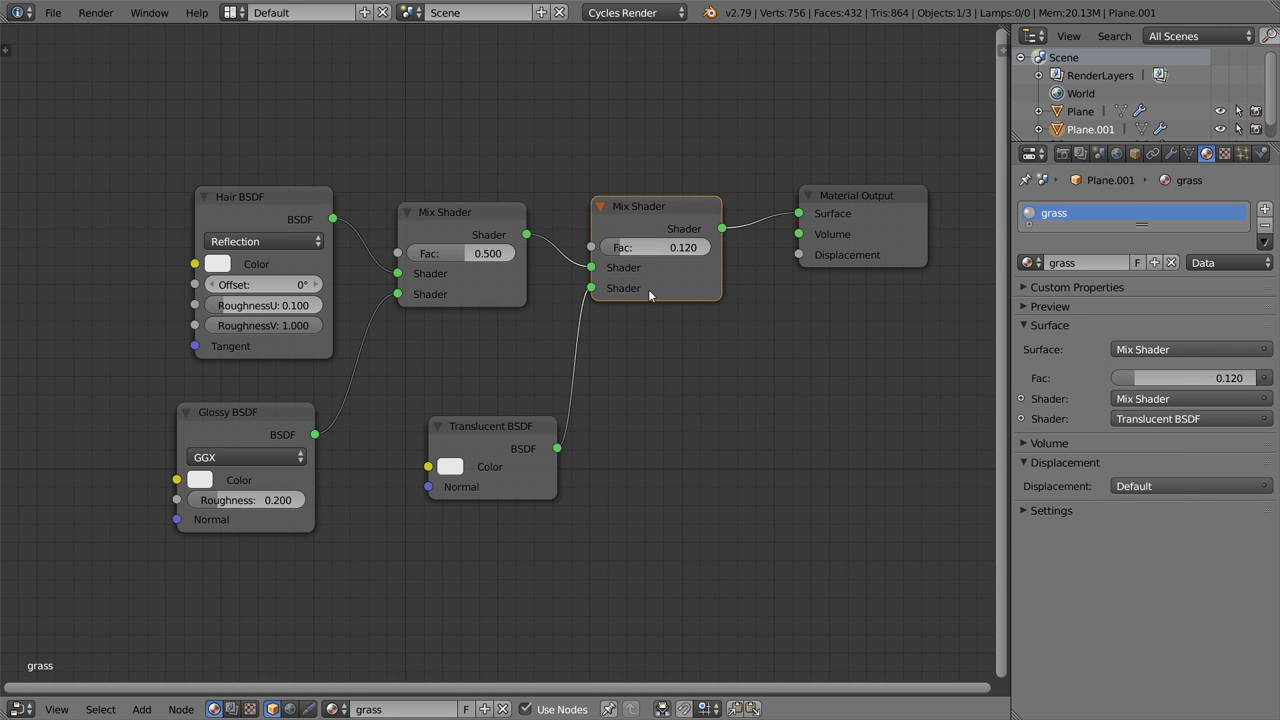
Change the Hair BSDF color to a medium, saturated grass green
left_click(215, 268)
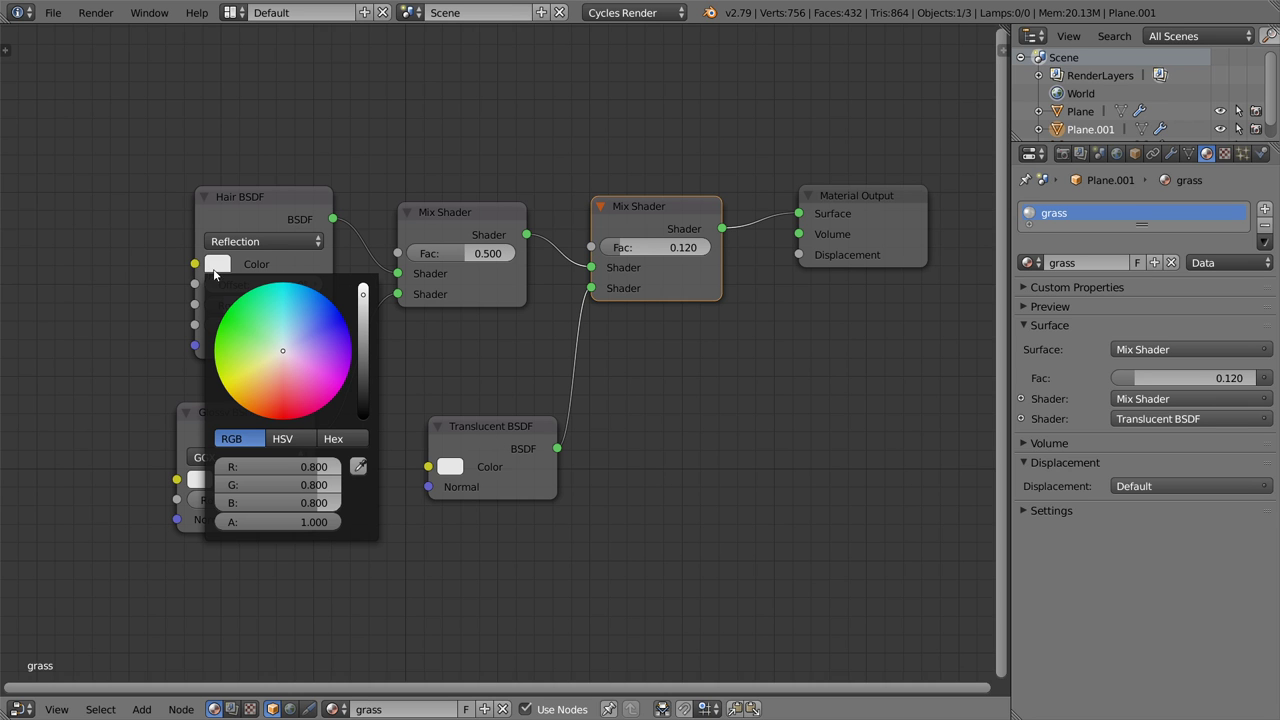
left_click(230, 333)
left_click_drag(365, 342, 366, 342)
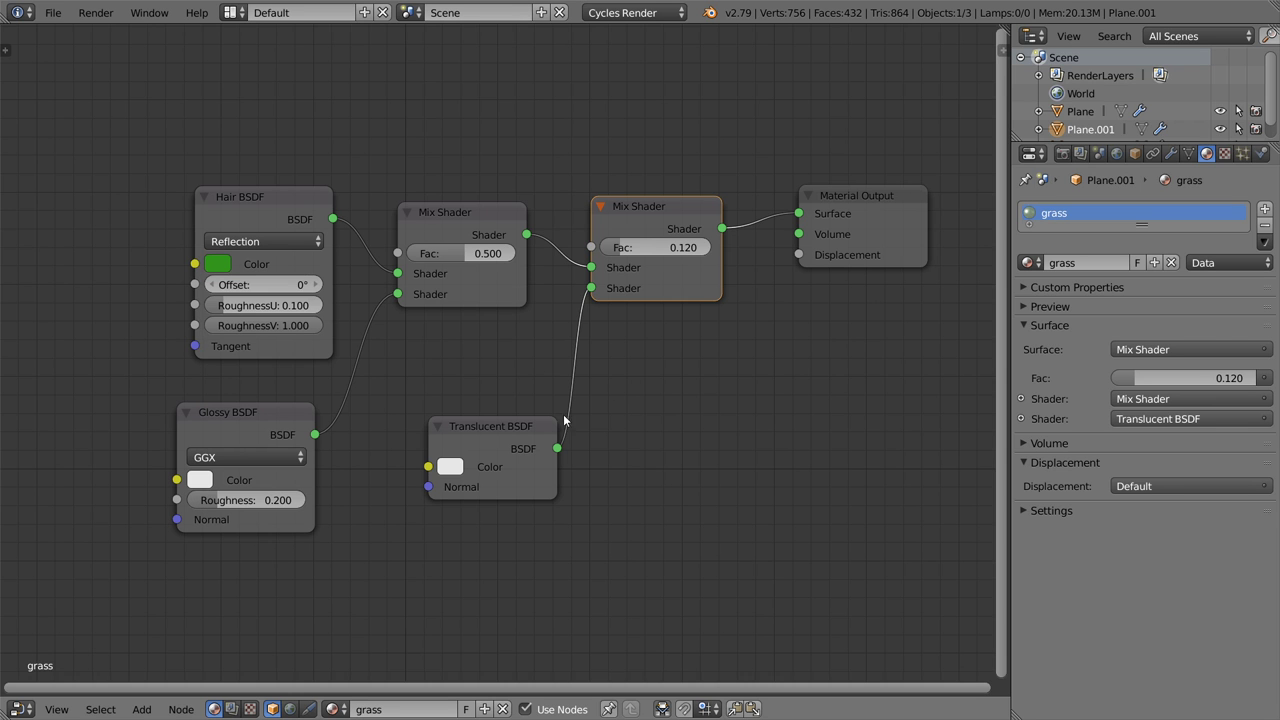
Set the Translucent BSDF color to a muted orange, R 0.642, G 0.357, B 0.082
left_click(450, 466)
left_click_drag(485, 307, 497, 300)
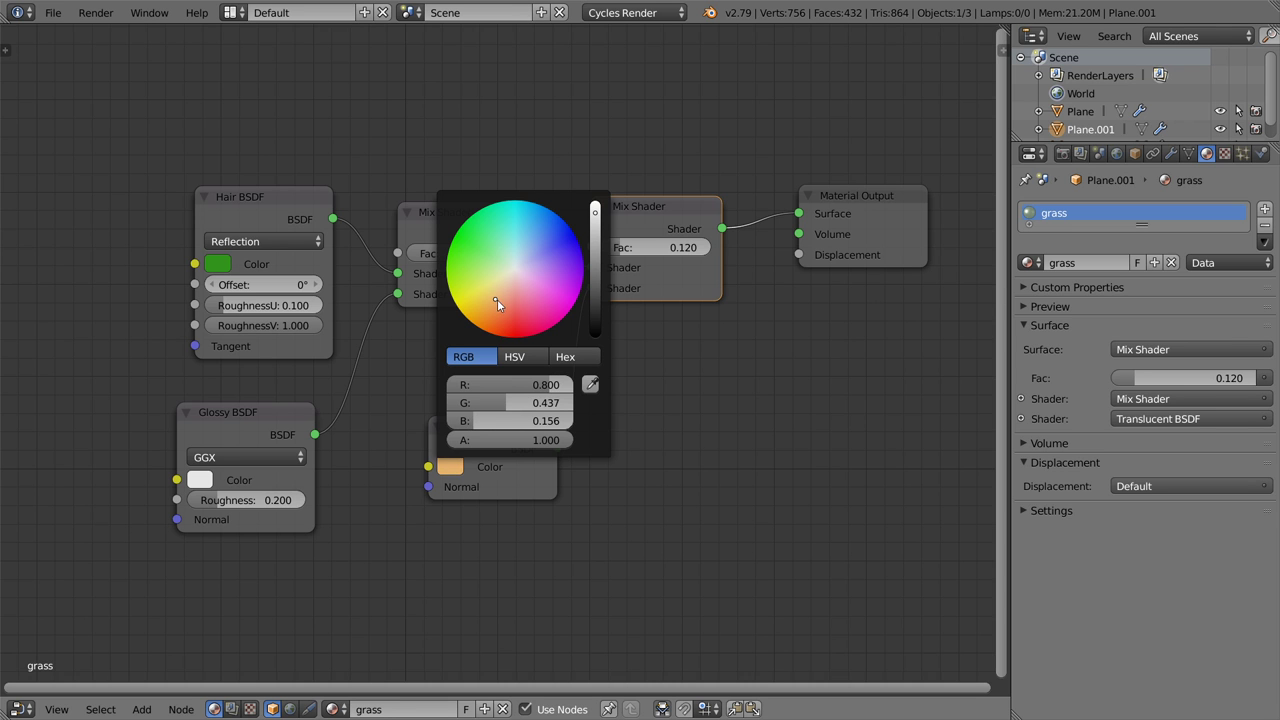
left_click(596, 228)
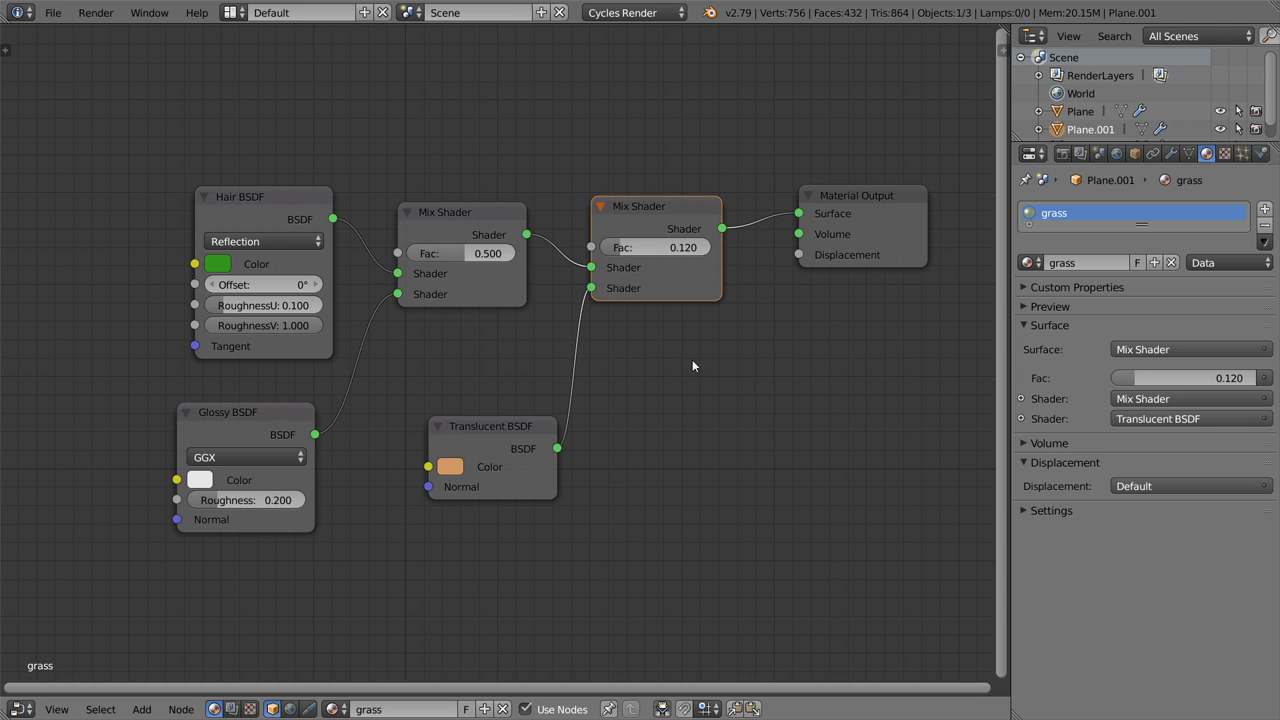
left_click(450, 466)
left_click(492, 291)
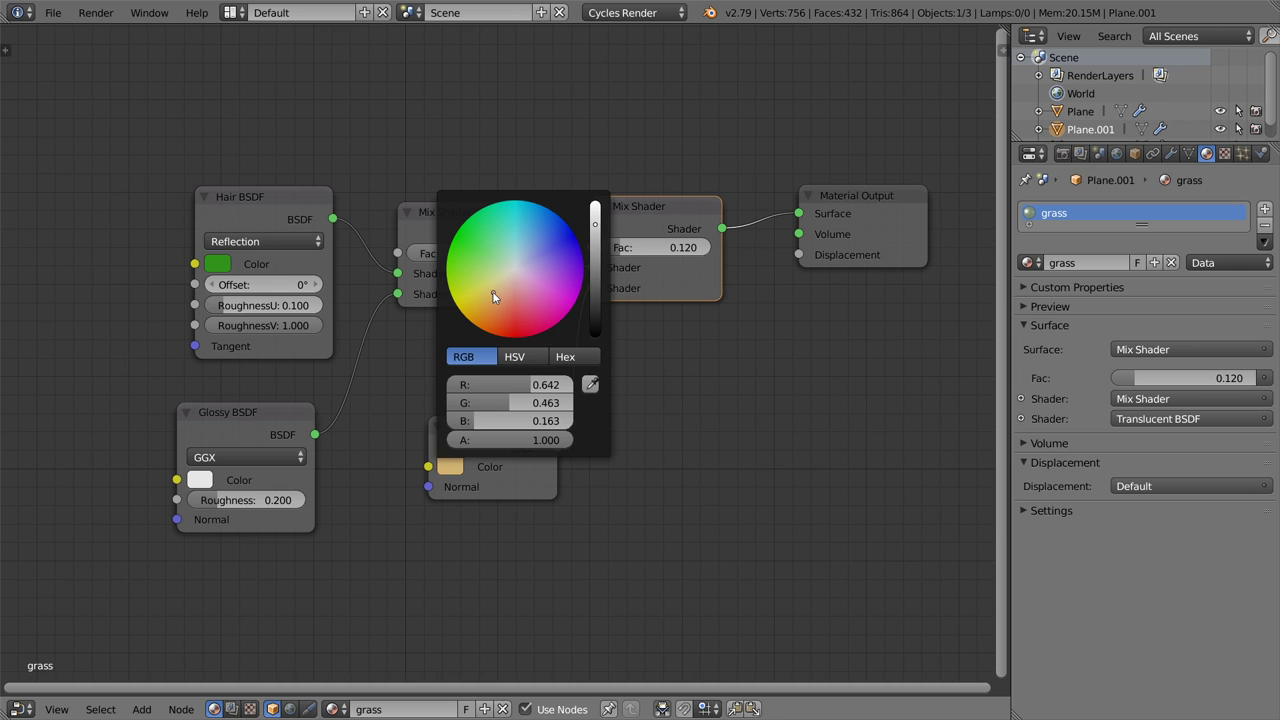
left_click(484, 304)
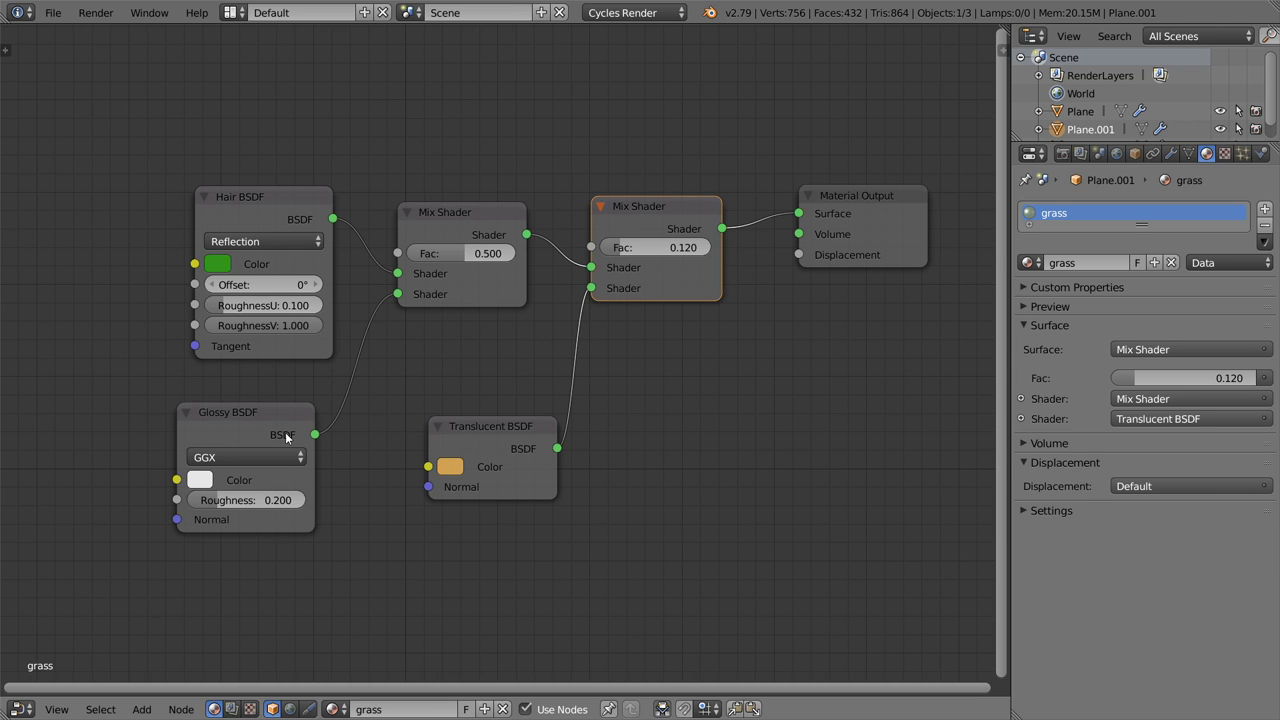
Move the Glossy BSDF node closer beneath the Hair BSDF and switch the Hair BSDF component to Transmission
left_click_drag(271, 426, 289, 414)
middle_click_drag(334, 271, 438, 302)
left_click(402, 272)
left_click(370, 232)
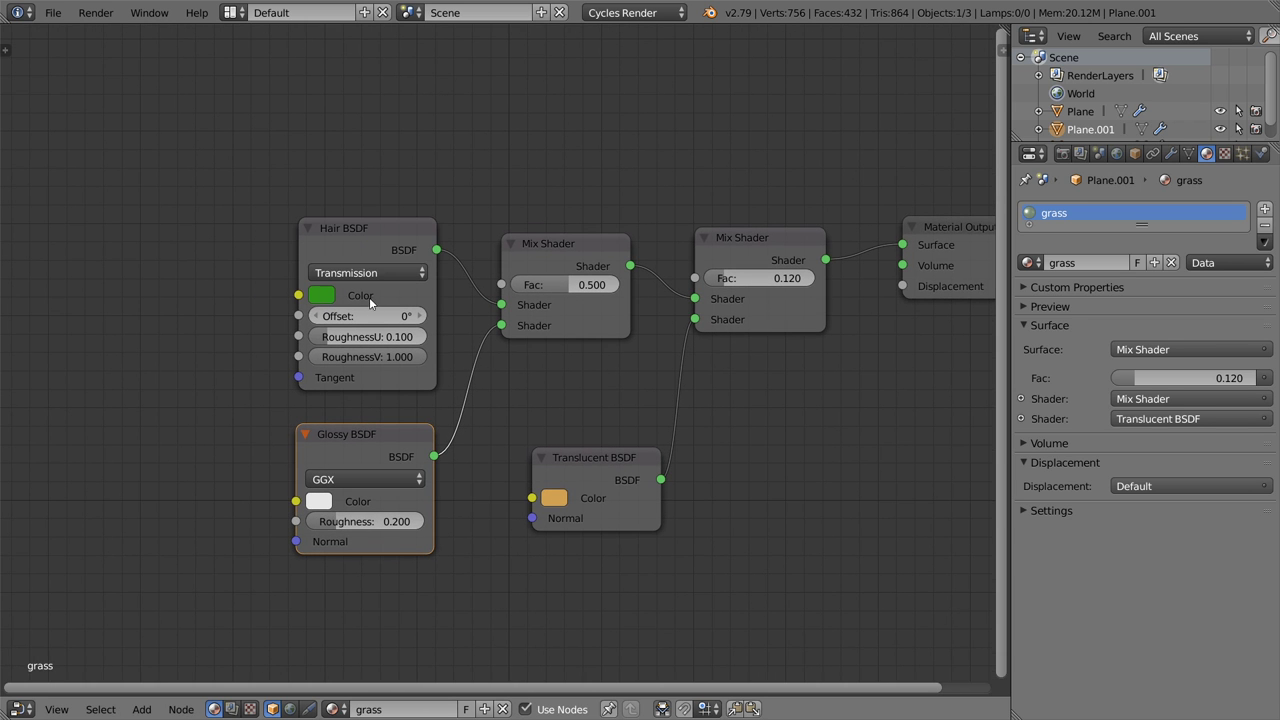
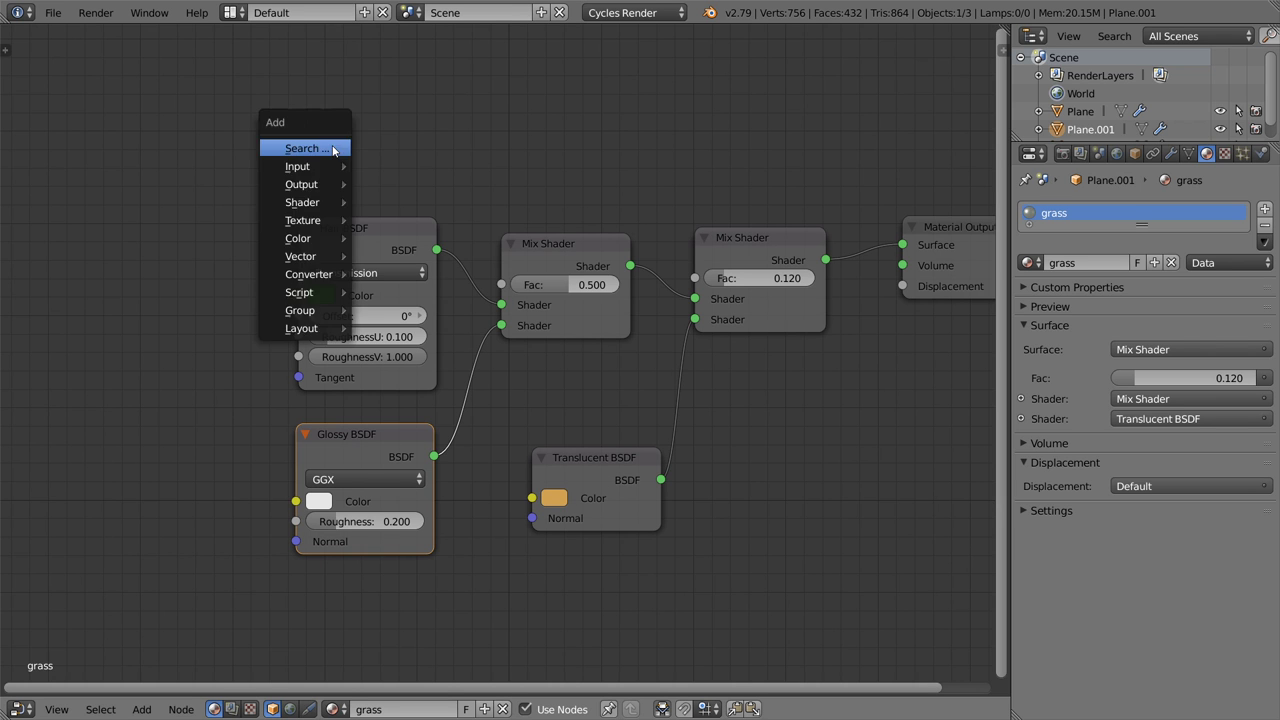
Add a Fresnel node above the Hair BSDF and connect its Fac output to the first Mix Shader's Fac input
type("fre")
key("Return")
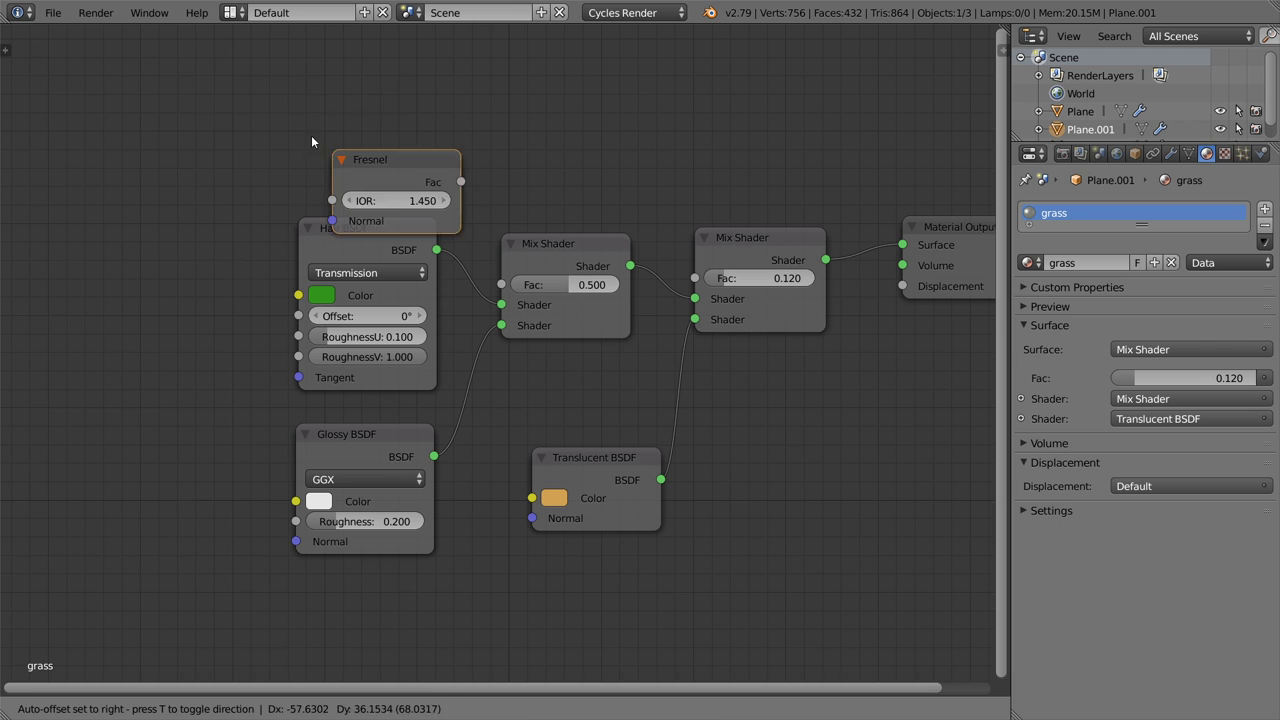
left_click(148, 70)
left_click_drag(279, 102, 501, 285)
Rearrange the Hair BSDF and Glossy BSDF nodes so they sit stacked below the Fresnel node
left_click_drag(359, 241, 309, 266)
left_click(347, 446)
left_click_drag(347, 446, 363, 436)
middle_click_drag(681, 371, 673, 391)
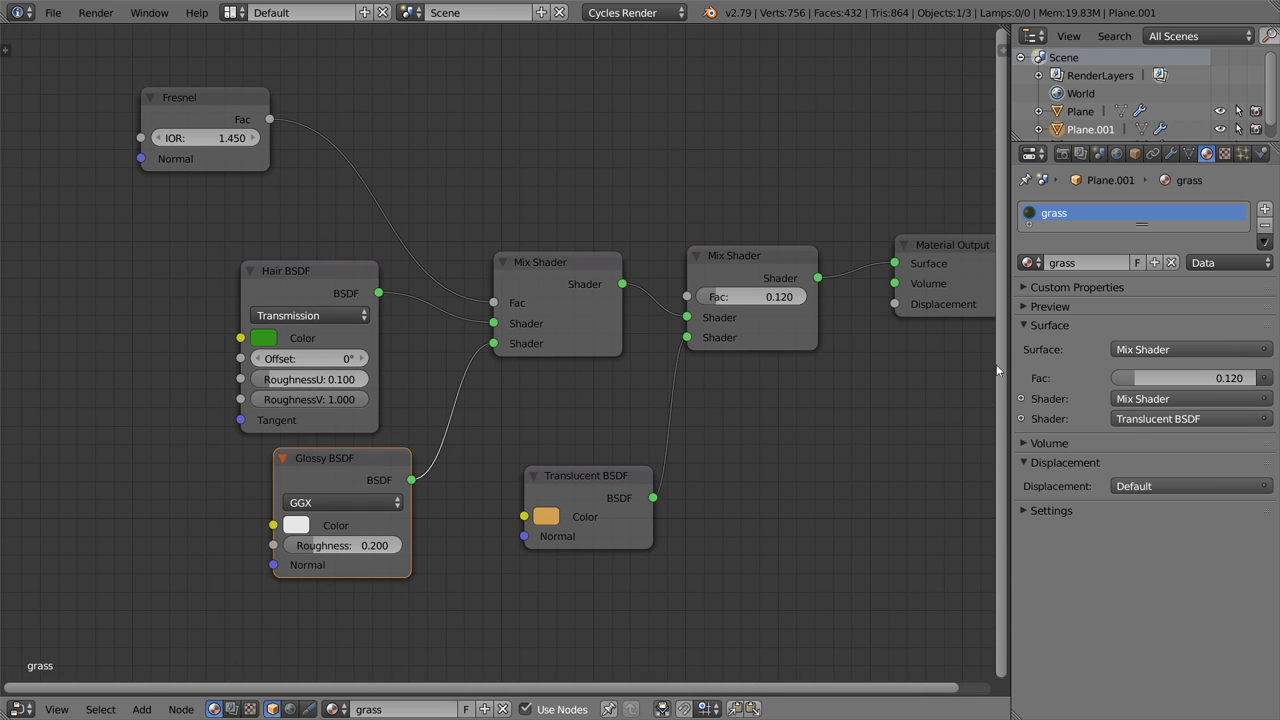
Preview the grass material on hair strands and shift the Translucent BSDF color to a deeper, more saturated golden orange
left_click(1060, 302)
left_click(1262, 396)
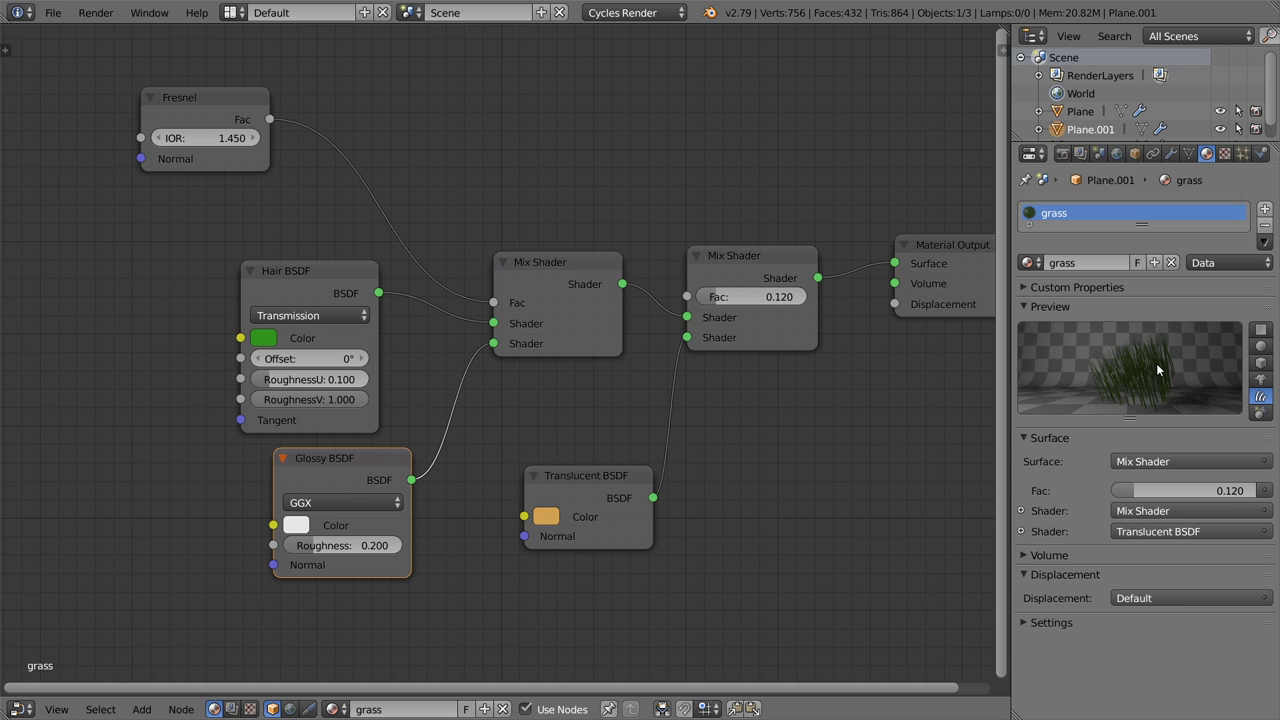
left_click(547, 518)
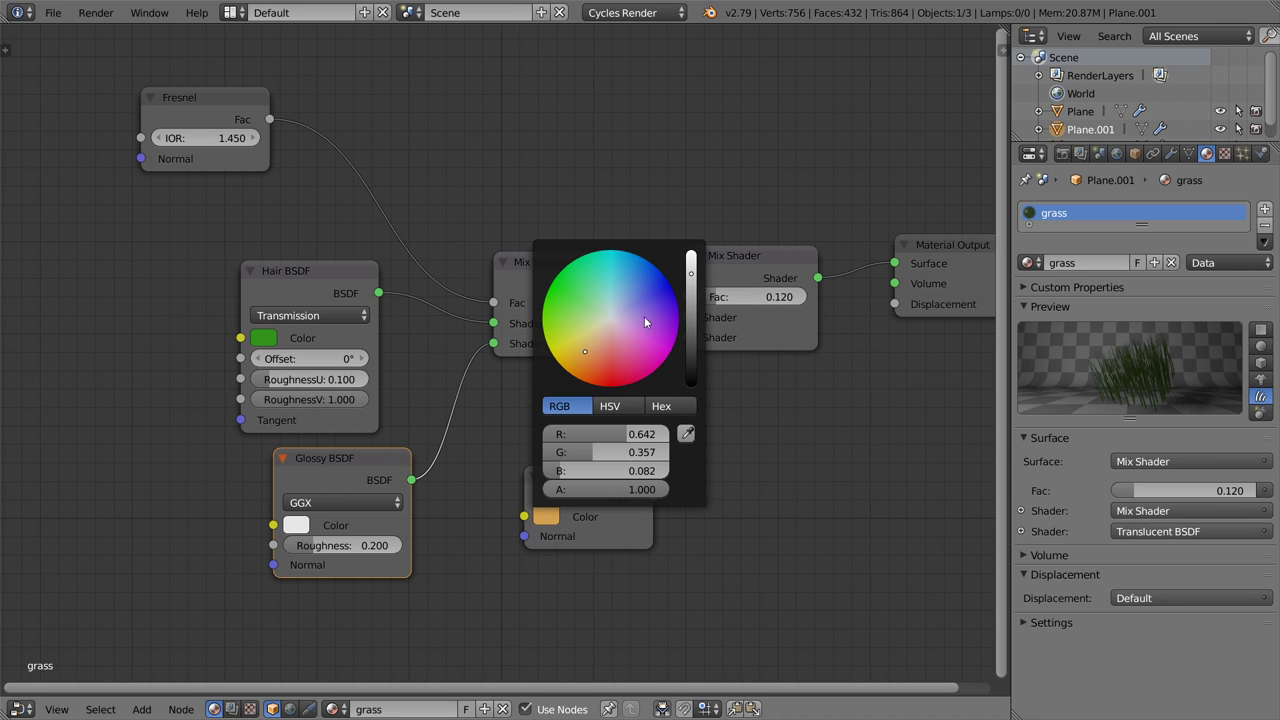
mouse_move(587, 352)
left_mouse_down()
mouse_move(596, 342)
mouse_move(589, 365)
mouse_move(574, 360)
left_mouse_up()
left_click_drag(697, 276, 691, 285)
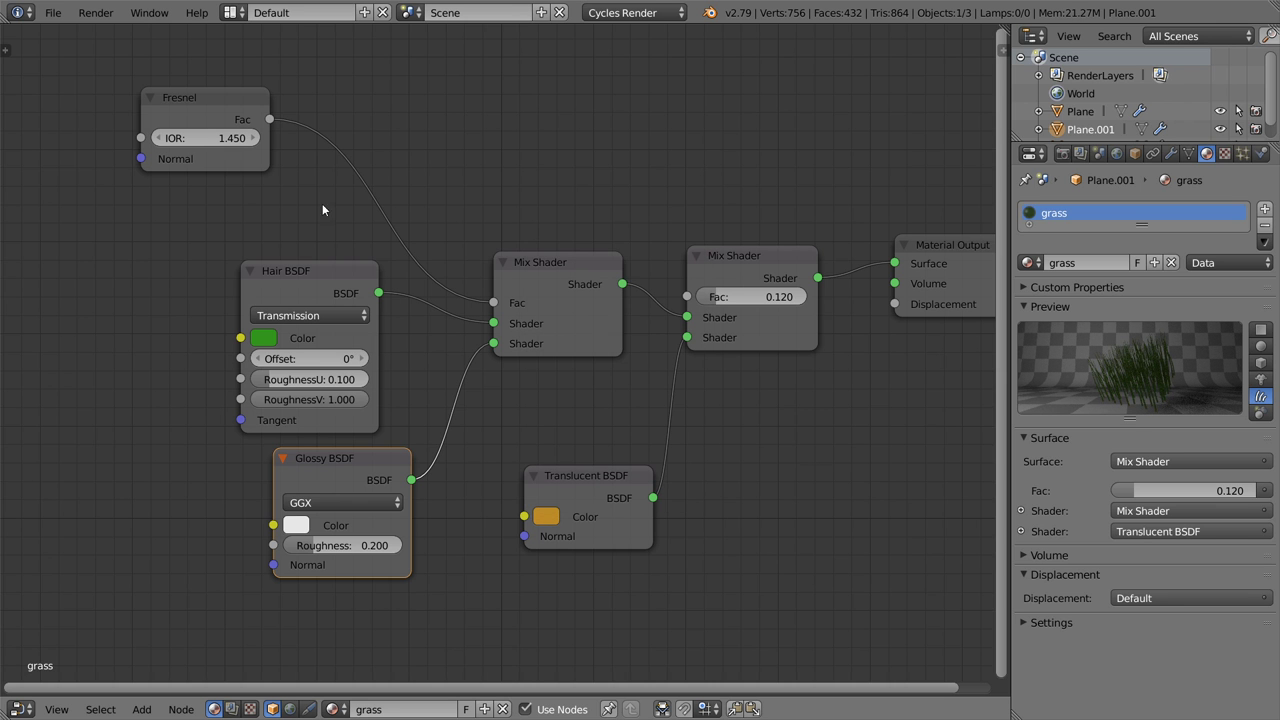
Insert a MixRGB node between the Fresnel and first Mix Shader, with Fresnel feeding Color1 and Color2 set to black
key("shift+a")
left_click(397, 155)
type("mix")
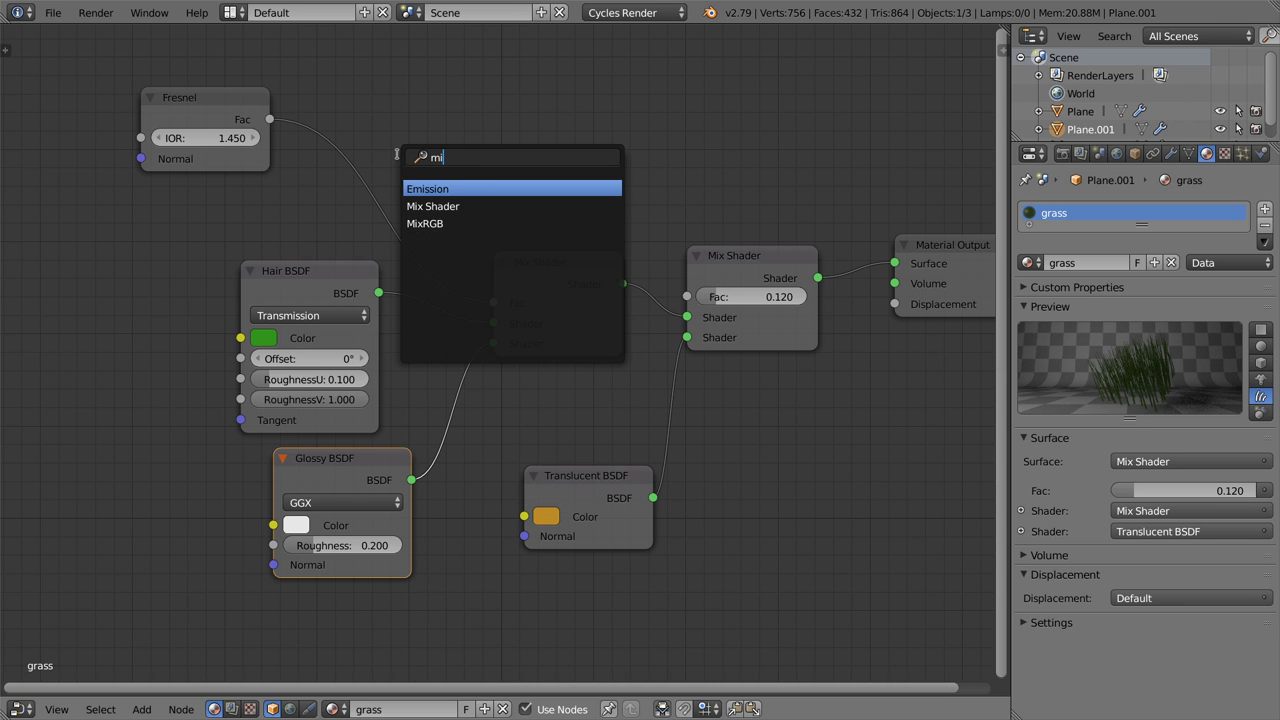
left_click(425, 206)
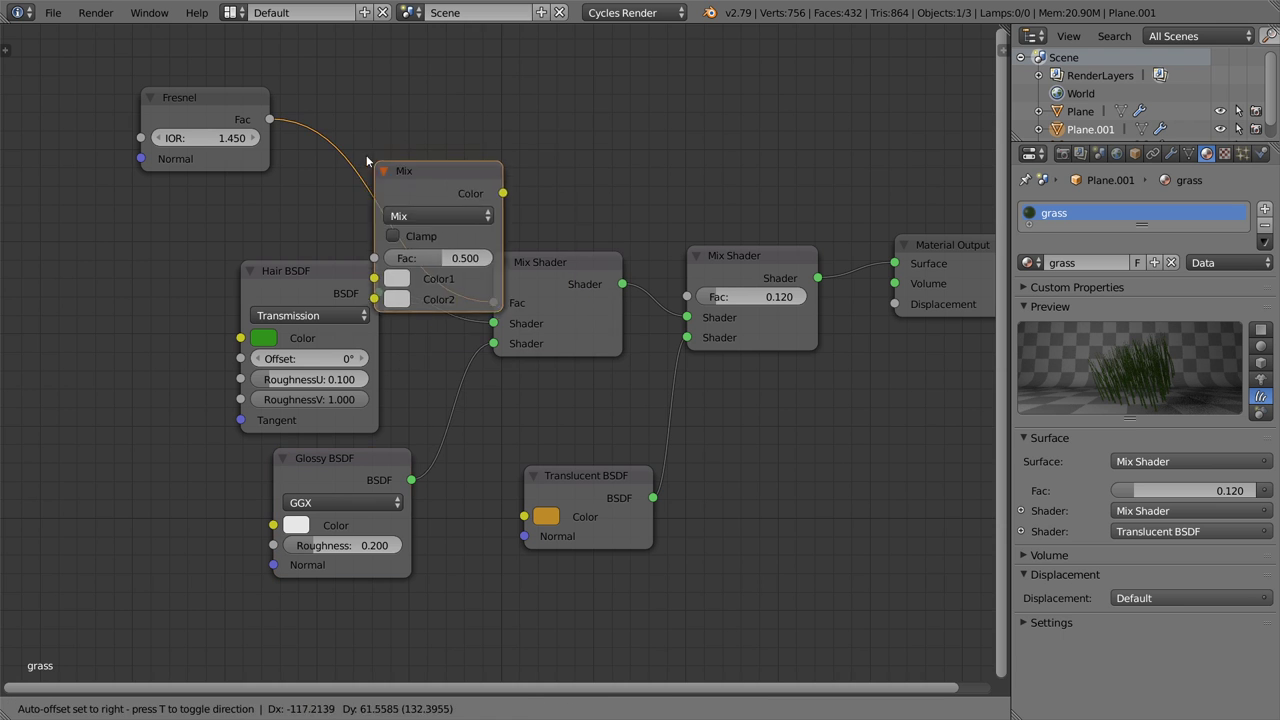
left_click(341, 110)
left_click(380, 259)
left_click(529, 404)
mouse_move(416, 218)
left_mouse_down()
mouse_move(446, 218)
mouse_move(475, 241)
mouse_move(408, 228)
left_mouse_up()
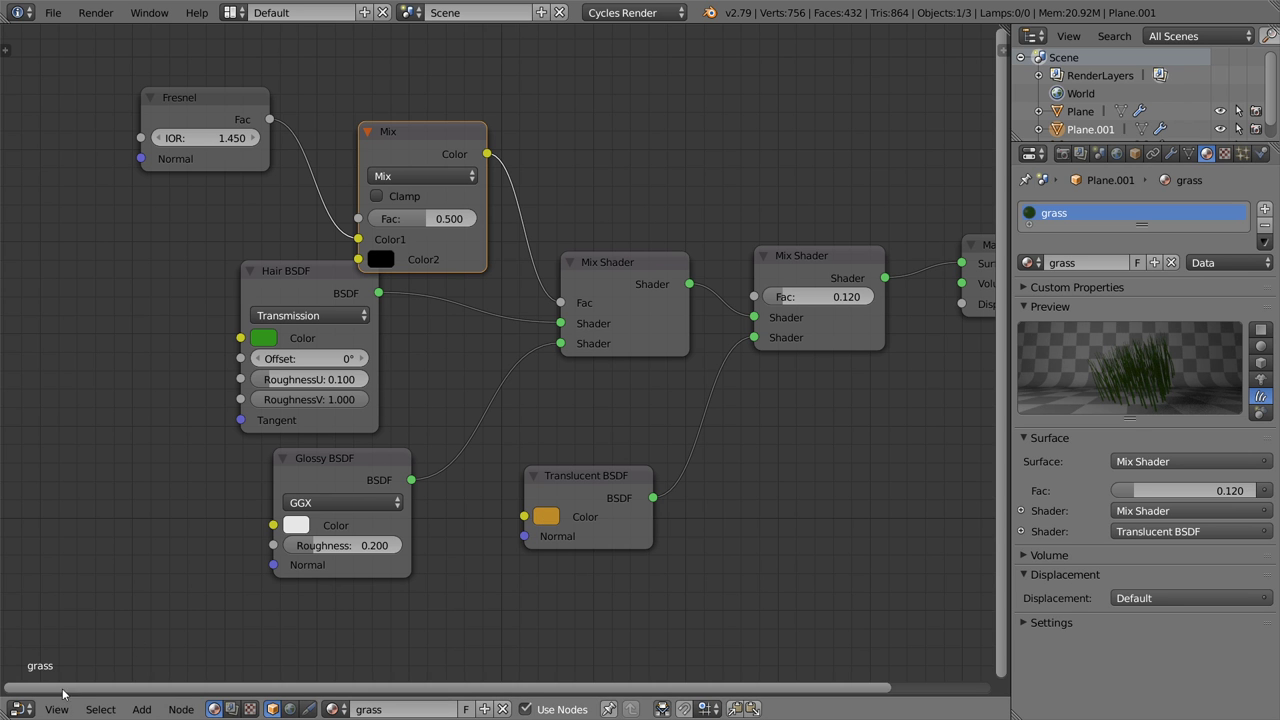
Return to the 3D view, select all three grass clumps and try to link the grass material across them
left_click(19, 709)
left_click(45, 686)
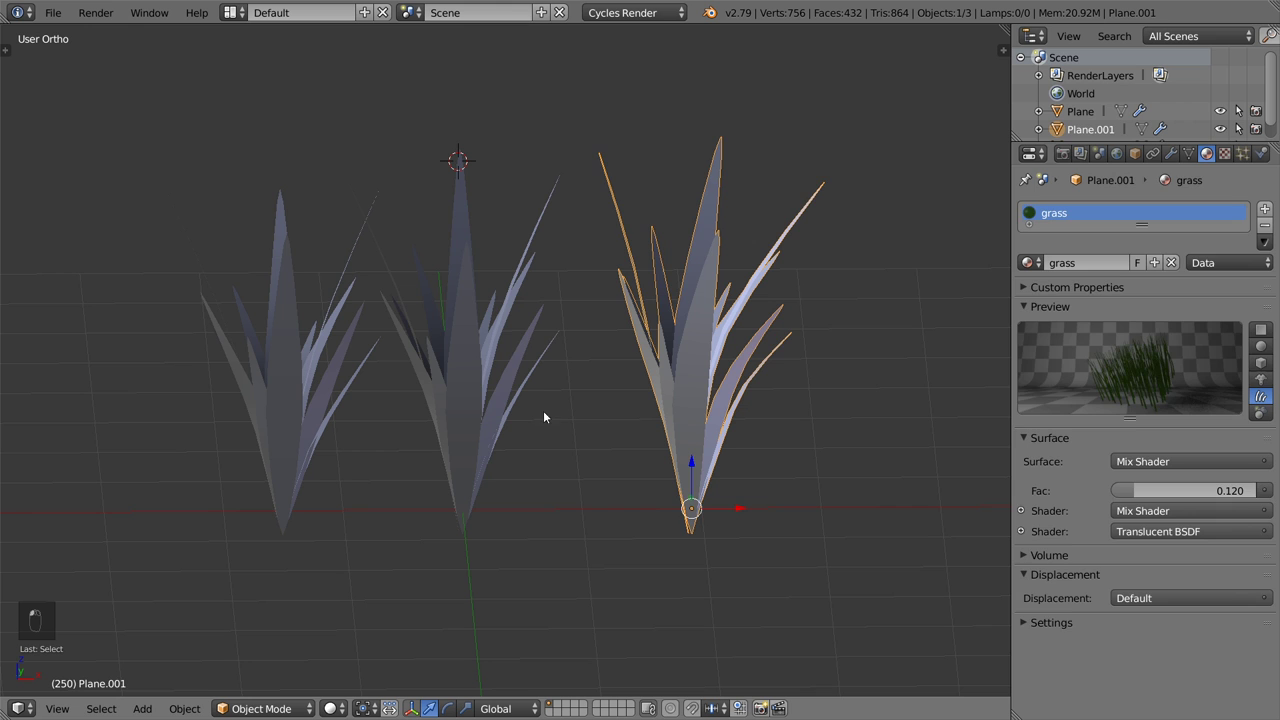
left_click(500, 402)
left_click(363, 389, "shift")
left_click(681, 421, "shift")
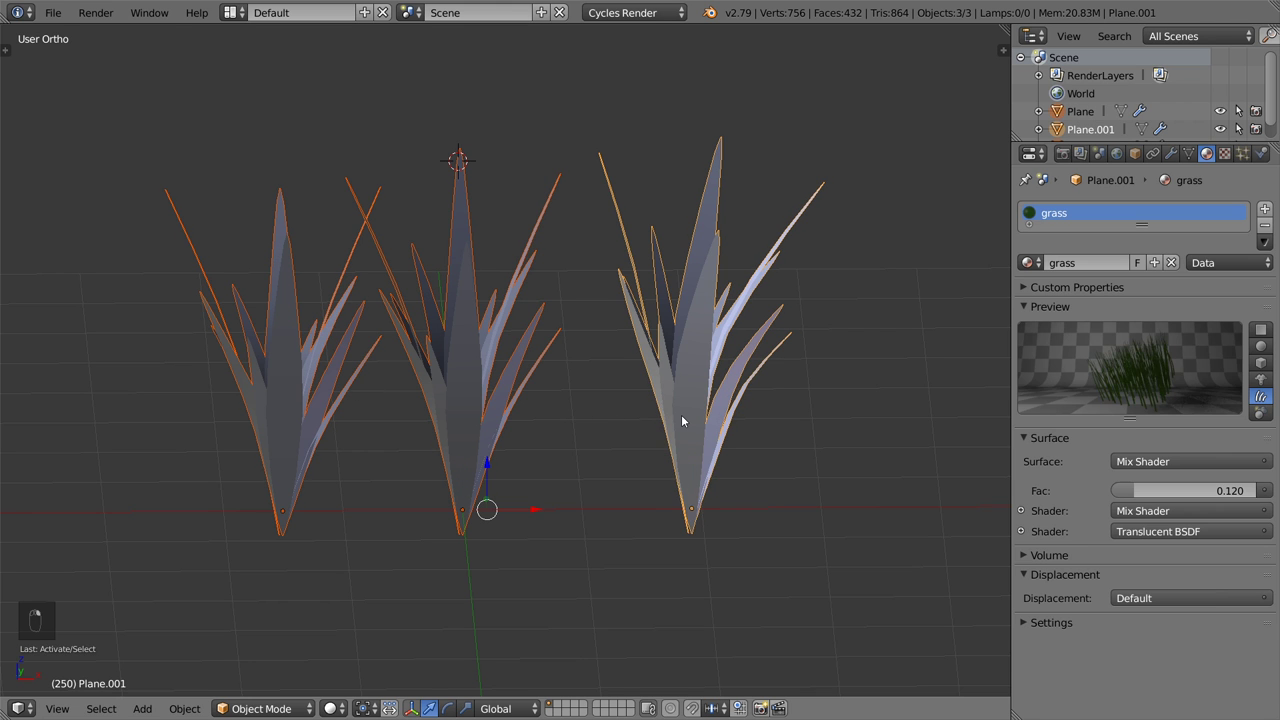
key("ctrl+l")
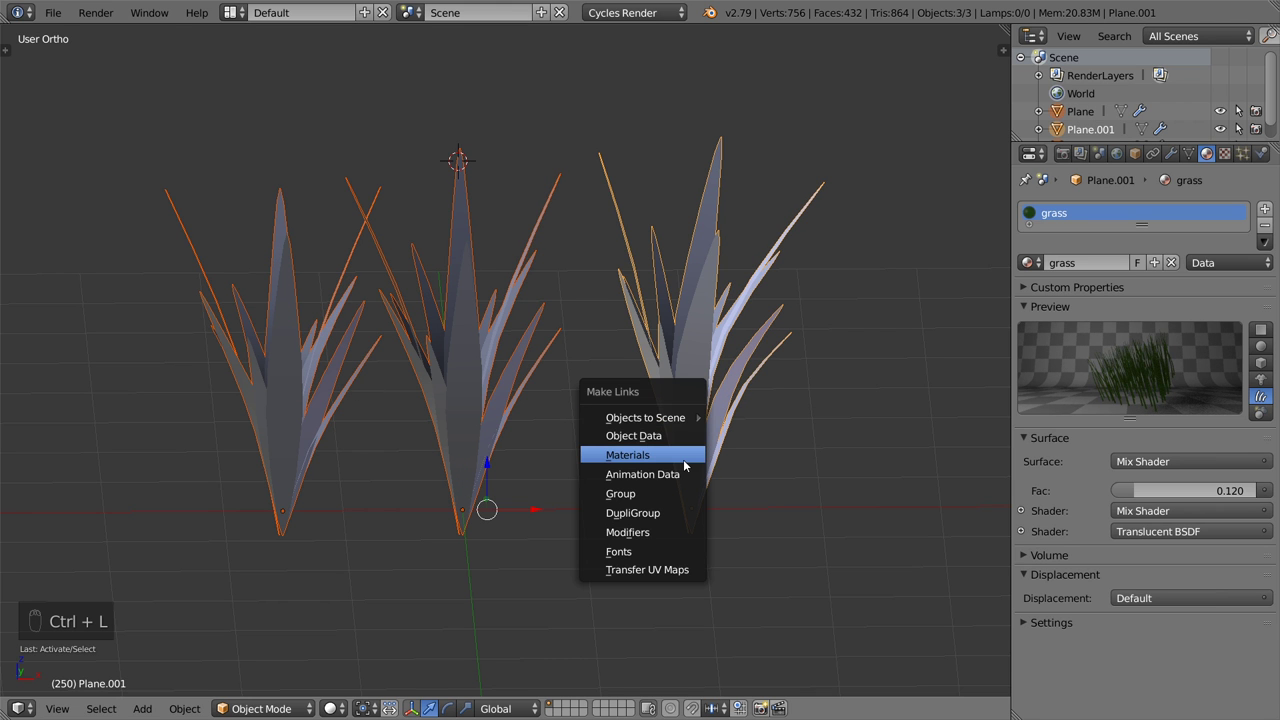
left_click(673, 527)
Assign the existing grass material to each of the two clumps that lack it
right_click(468, 358)
right_click(320, 366)
left_click(1030, 262)
left_click(1049, 290)
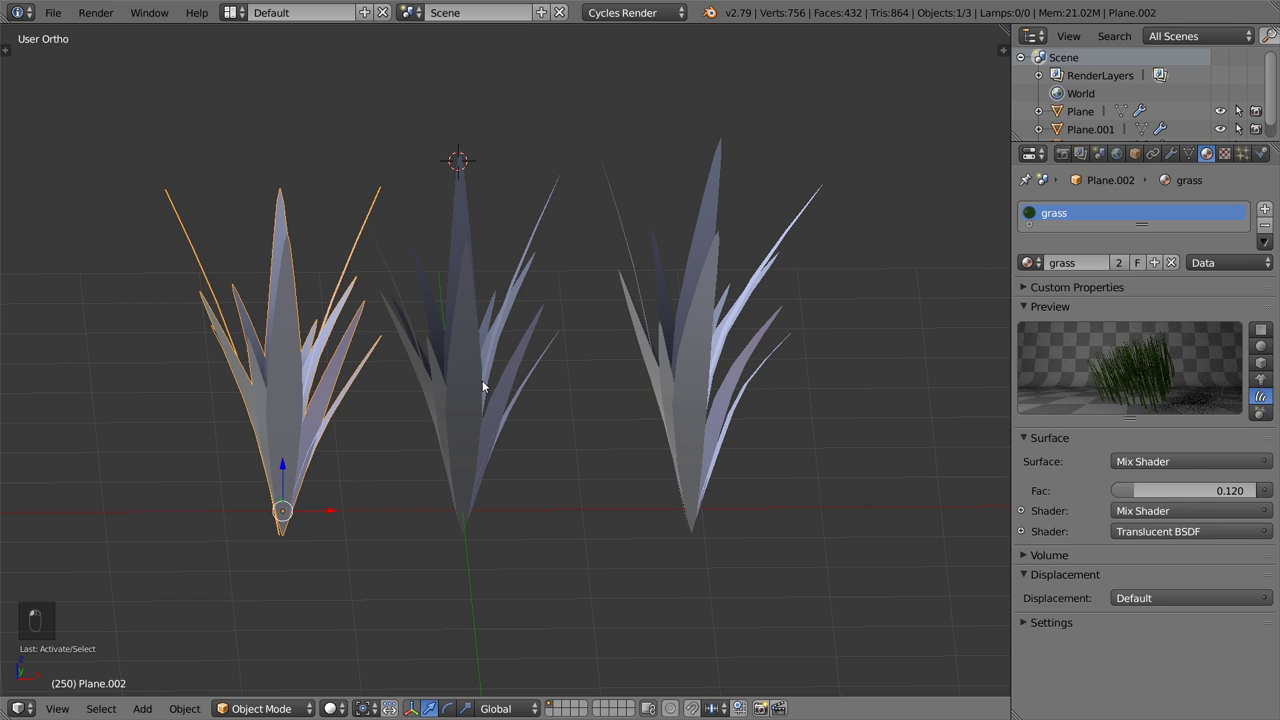
right_click(470, 382)
left_click(1030, 262)
left_click(1031, 290)
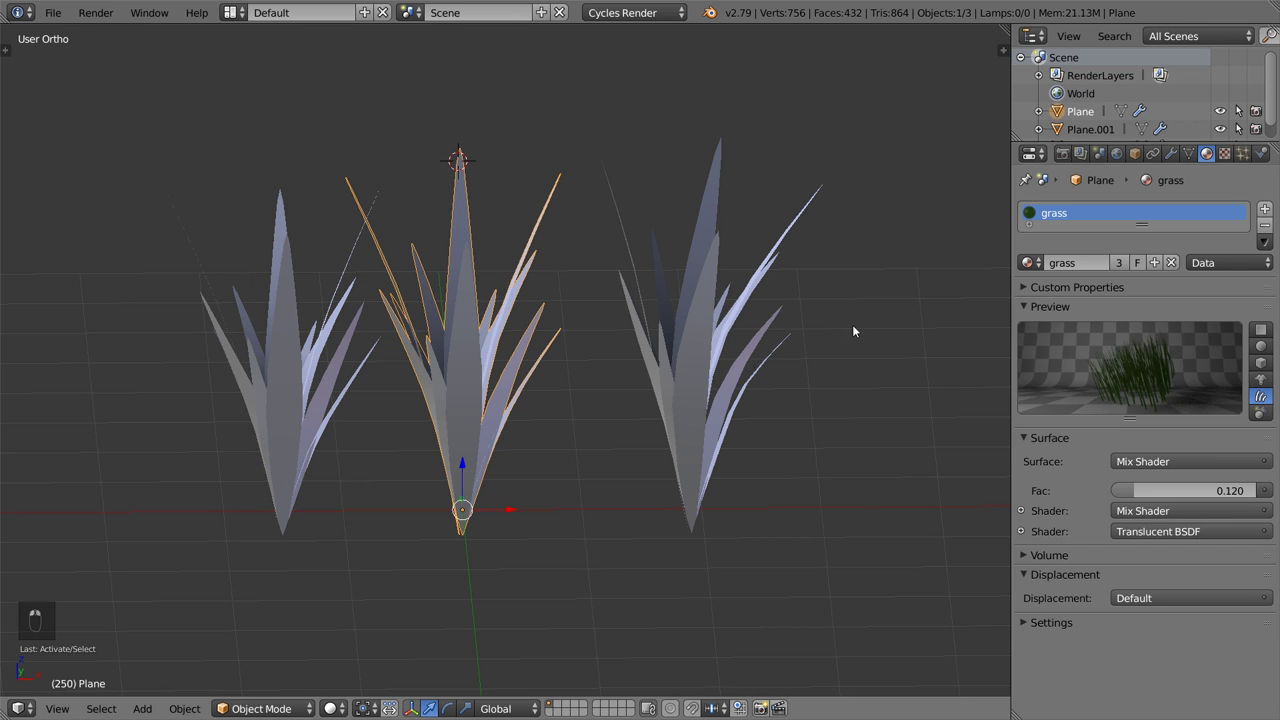
On an empty layer, reset the 3D cursor to the origin, add a plane there and scale it by 8
scroll(703, 403, "down", 2)
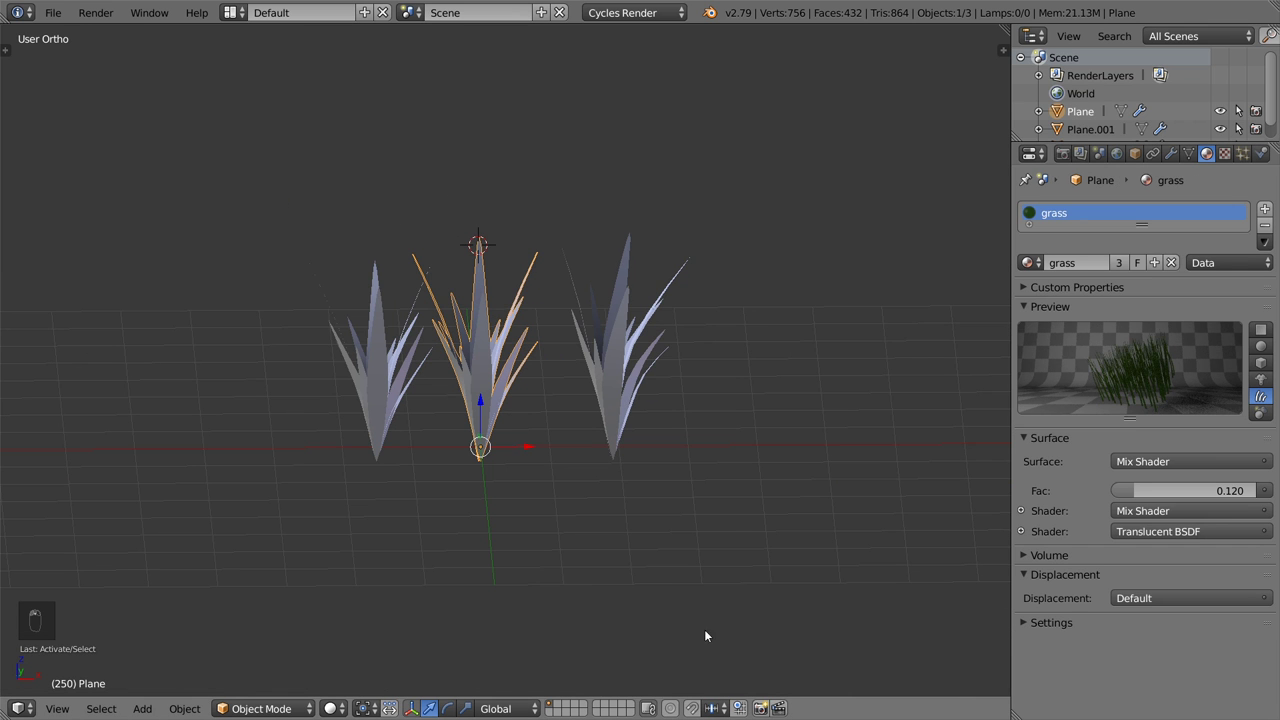
left_click(554, 709)
key("shift+c")
key("shift+a")
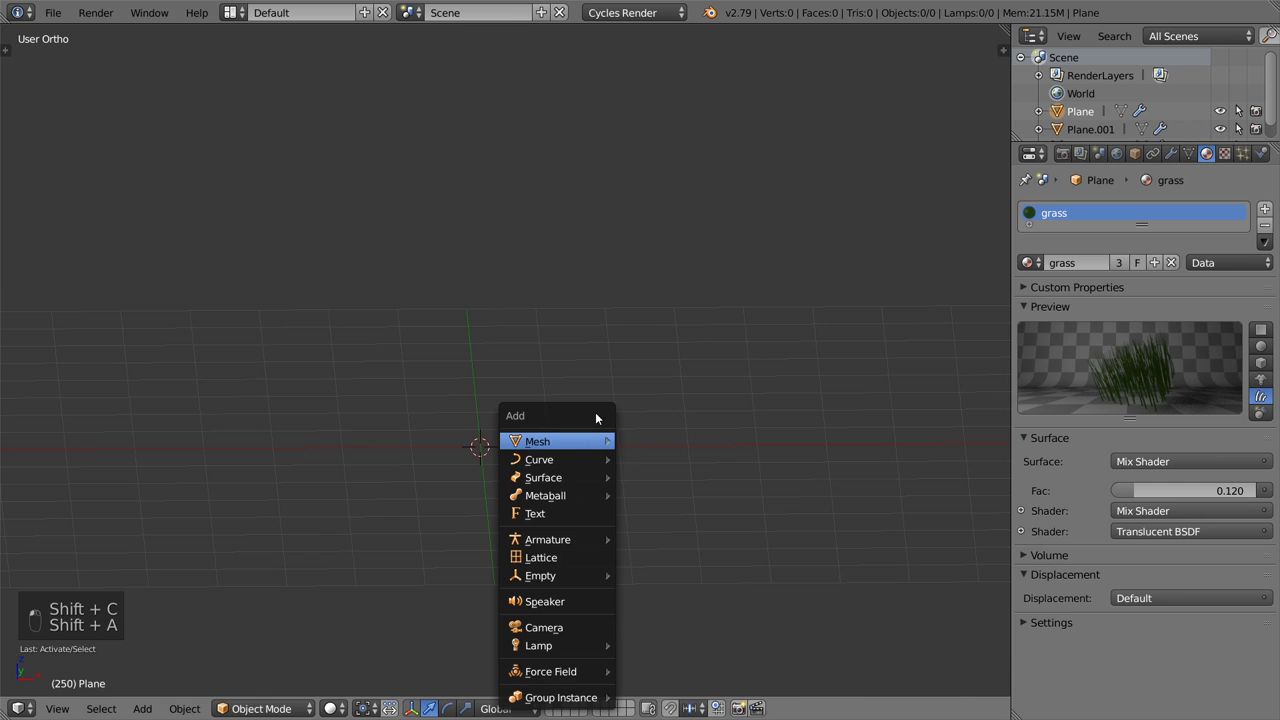
mouse_move(601, 445)
left_click(683, 448)
type("s")
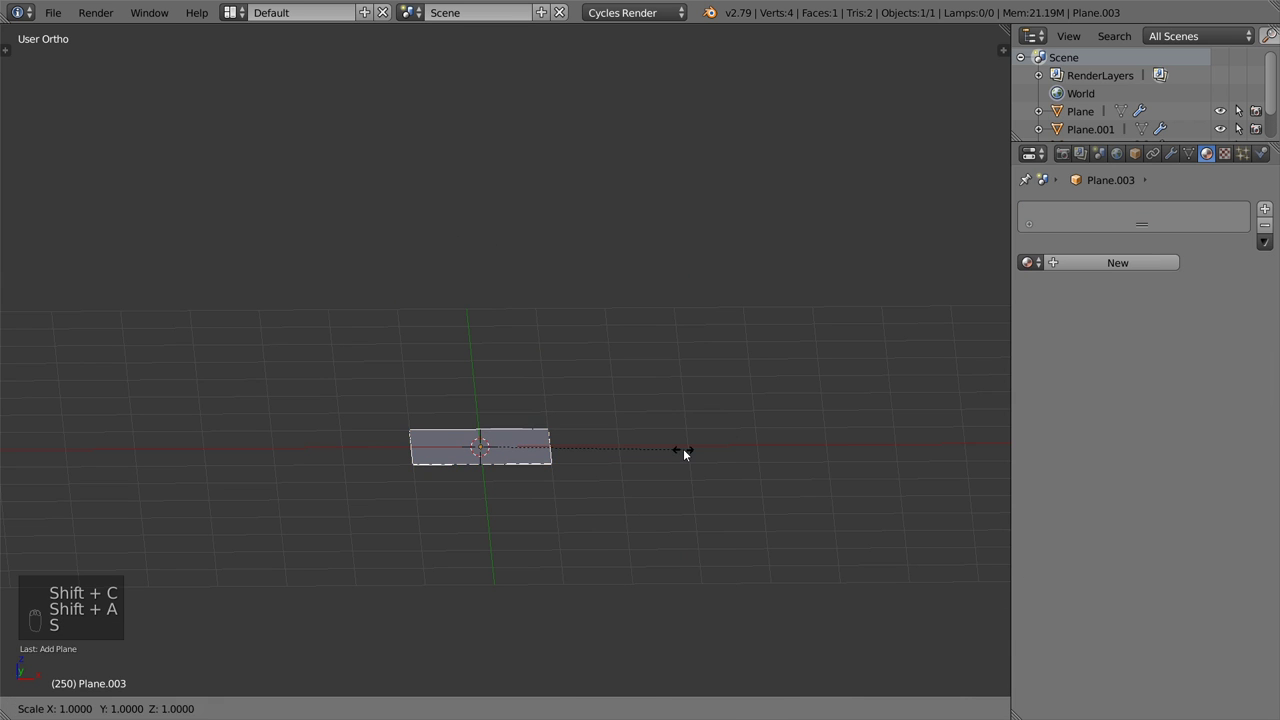
type("8")
left_click(683, 448)
Enter Edit Mode on the scaled plane and subdivide its mesh with 12 cuts
scroll(683, 448, "down", 3)
middle_click_drag(683, 448, 685, 412)
key("Tab")
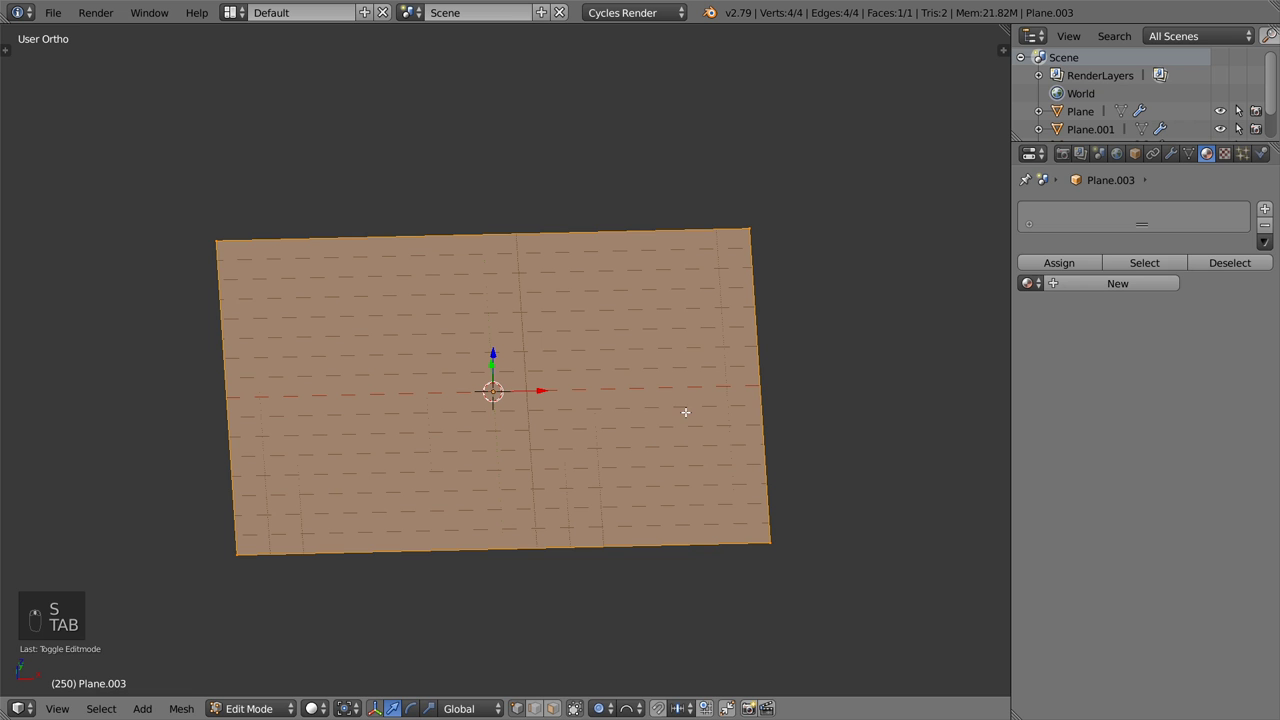
key("w")
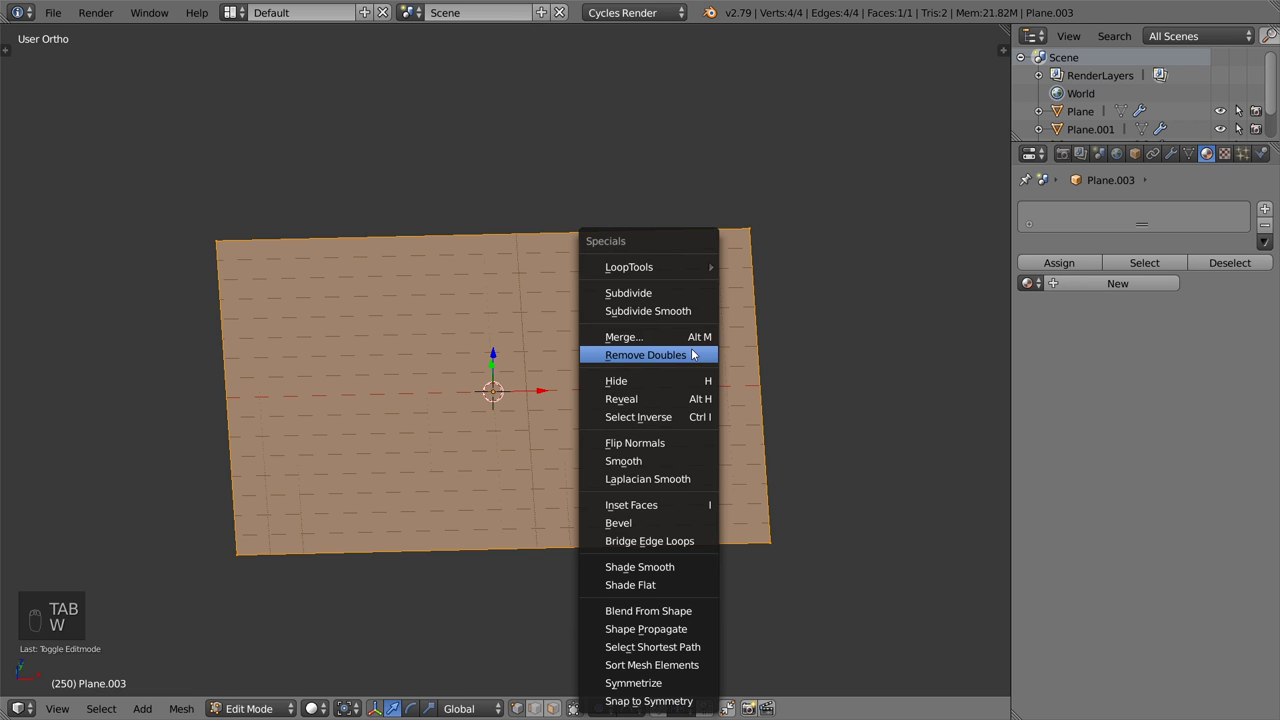
left_click(628, 293)
key("t")
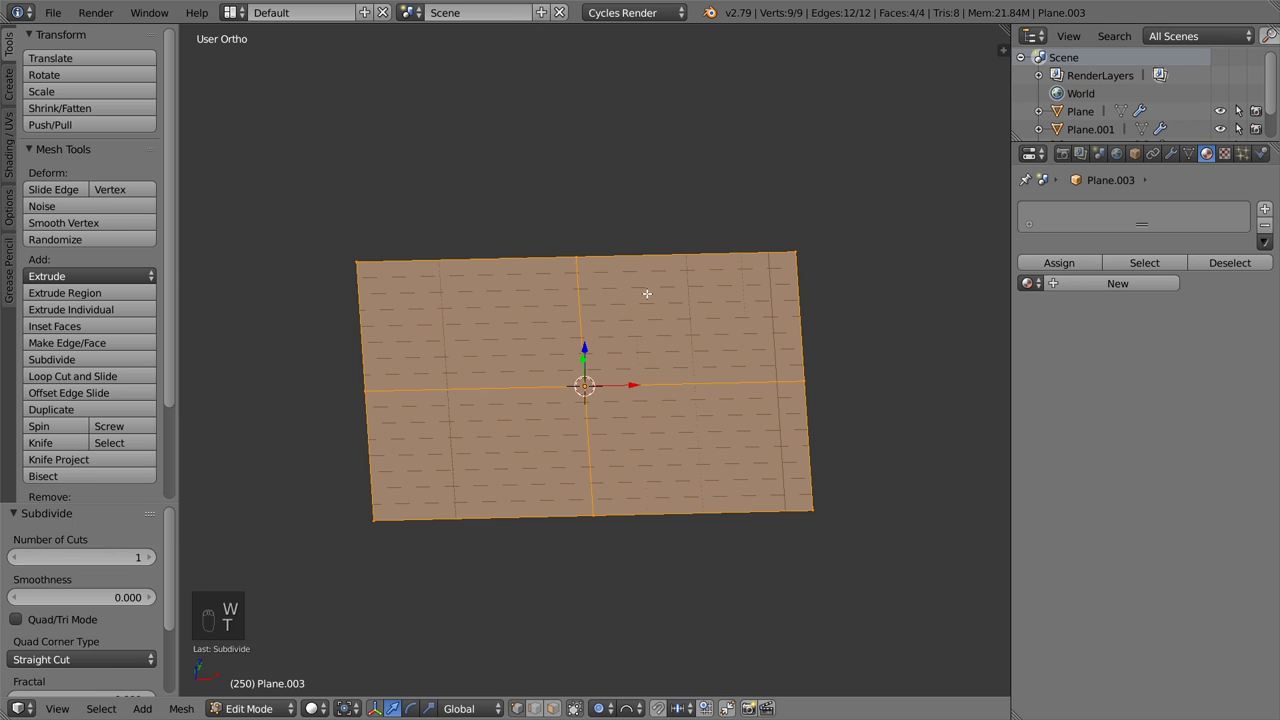
left_click(113, 557)
type("12")
key("Return")
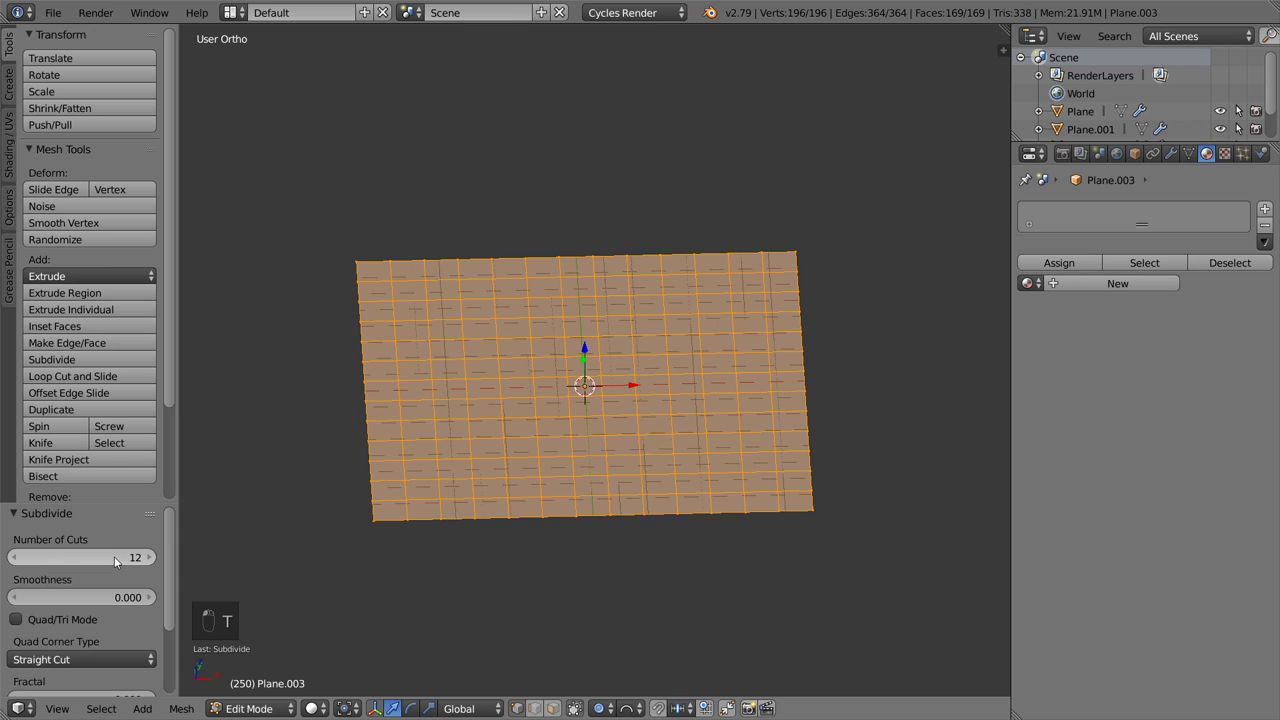
Subdivide the plane's mesh a second time, trying 12 cuts and then setting the number of cuts to 4
key("w")
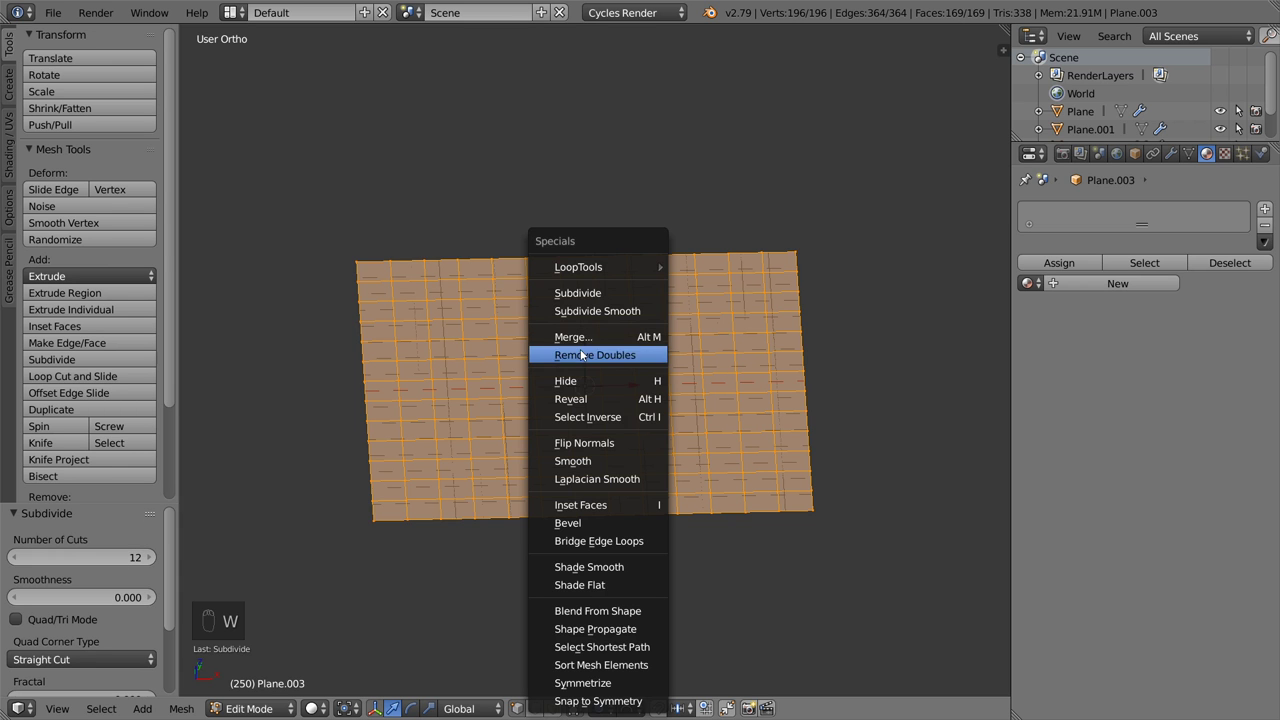
left_click(594, 289)
left_click(124, 556)
type("12")
key("Return")
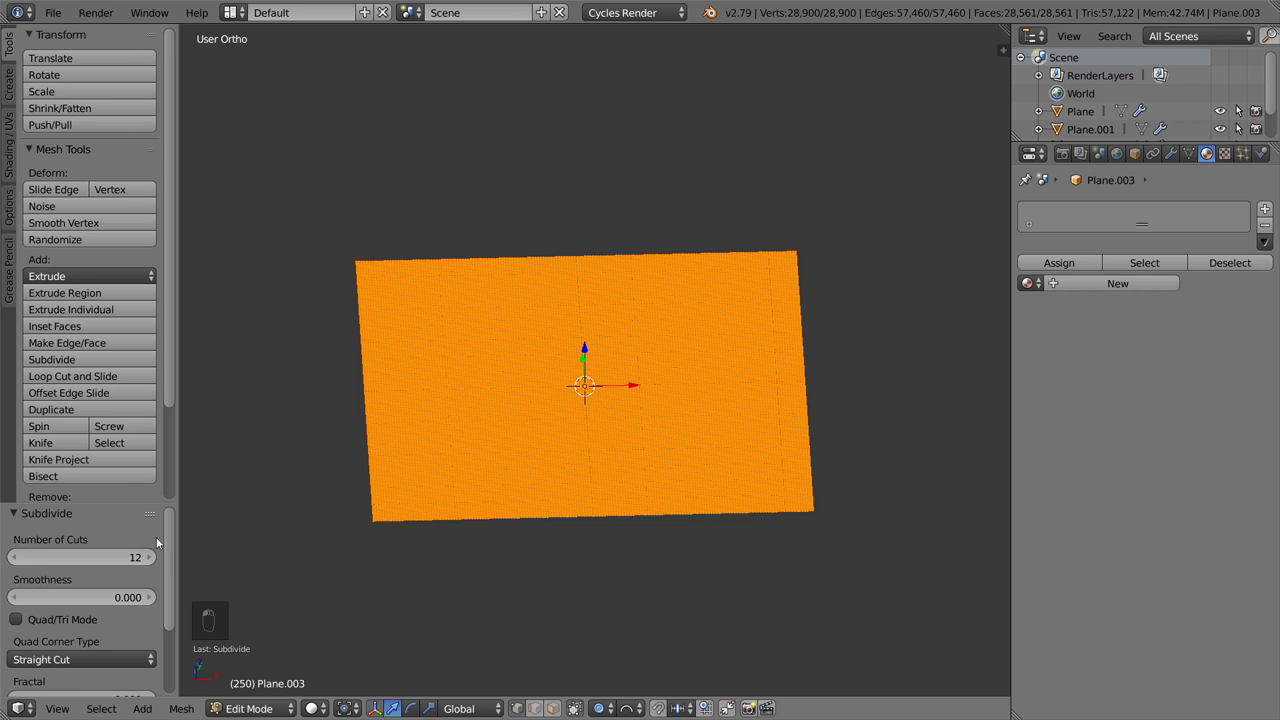
left_click(97, 564)
type("4")
key("Return")
key("r")
right_click(320, 478)
key("t")
middle_click_drag(506, 497, 469, 489)
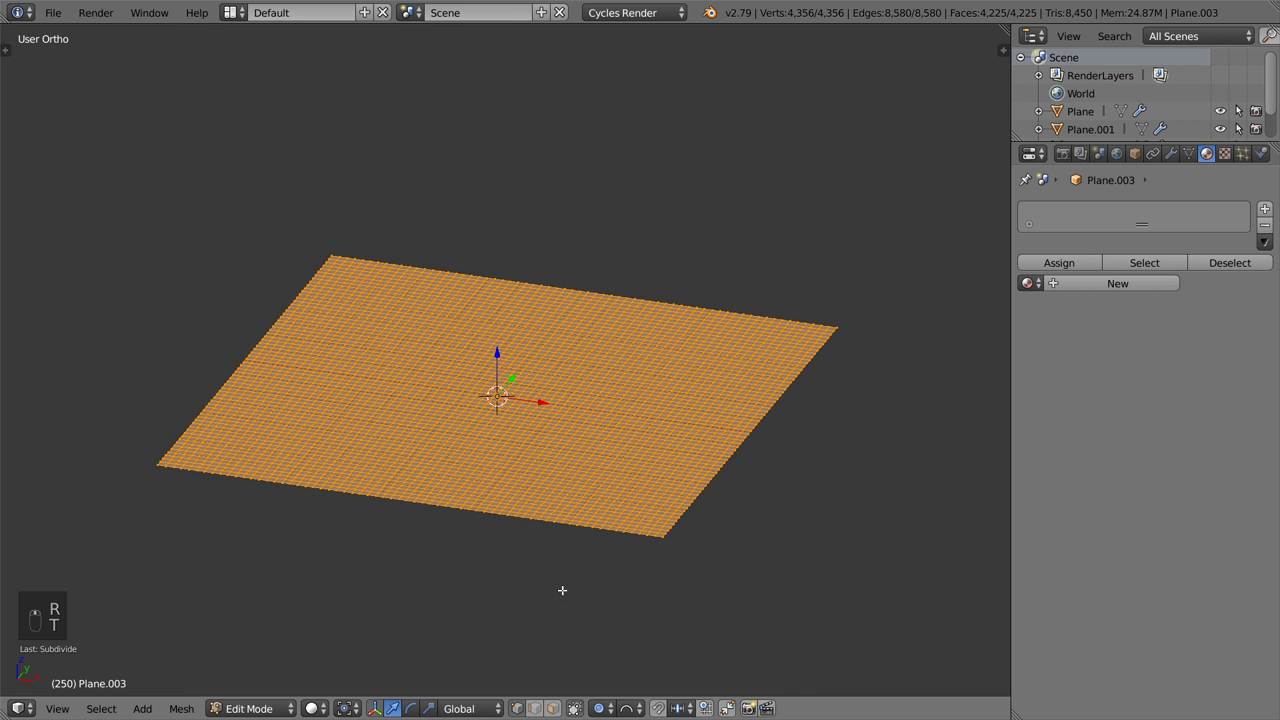
Set the proportional editing falloff to Smooth and raise a low hill along Z in the plane's front-right area
left_click(628, 708)
left_click(659, 687)
right_click(517, 397)
right_click(655, 416)
key("g")
key("z")
left_click(696, 433)
Raise two more hills along Z on the plane's left half, one near the back and one near the front
right_click(367, 325)
key("g")
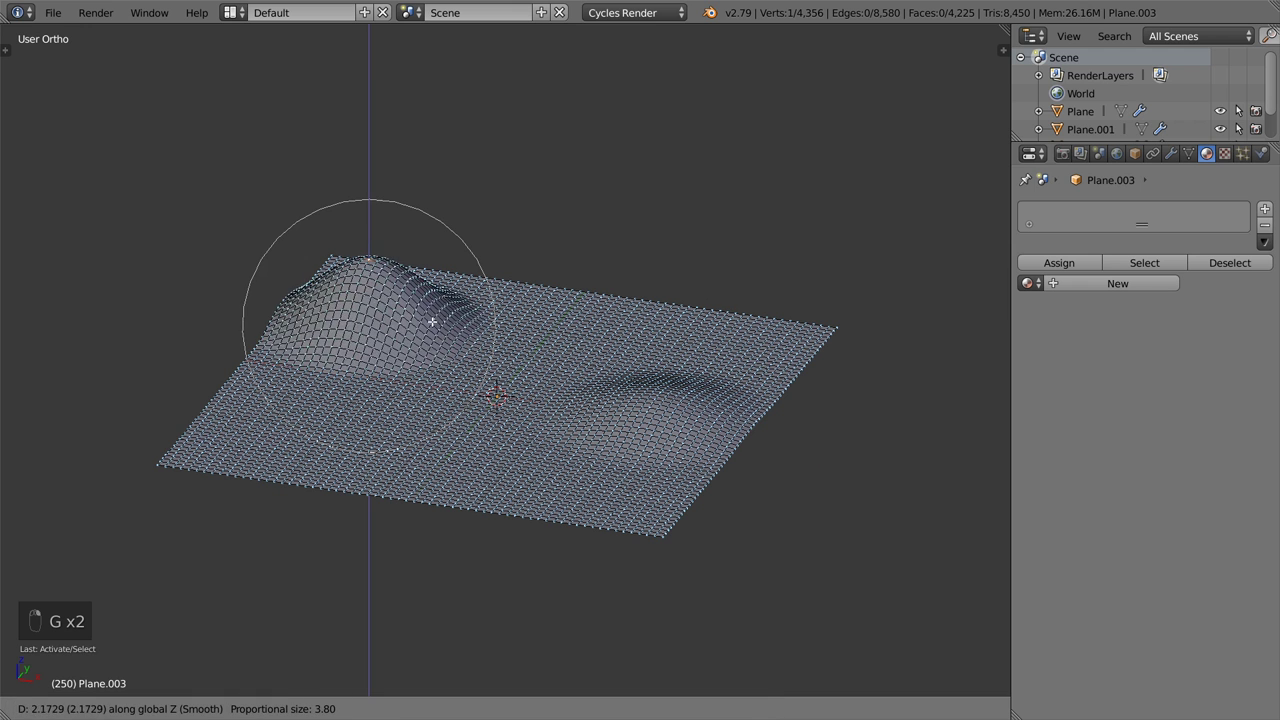
left_click(391, 422)
right_click(391, 422)
key("g")
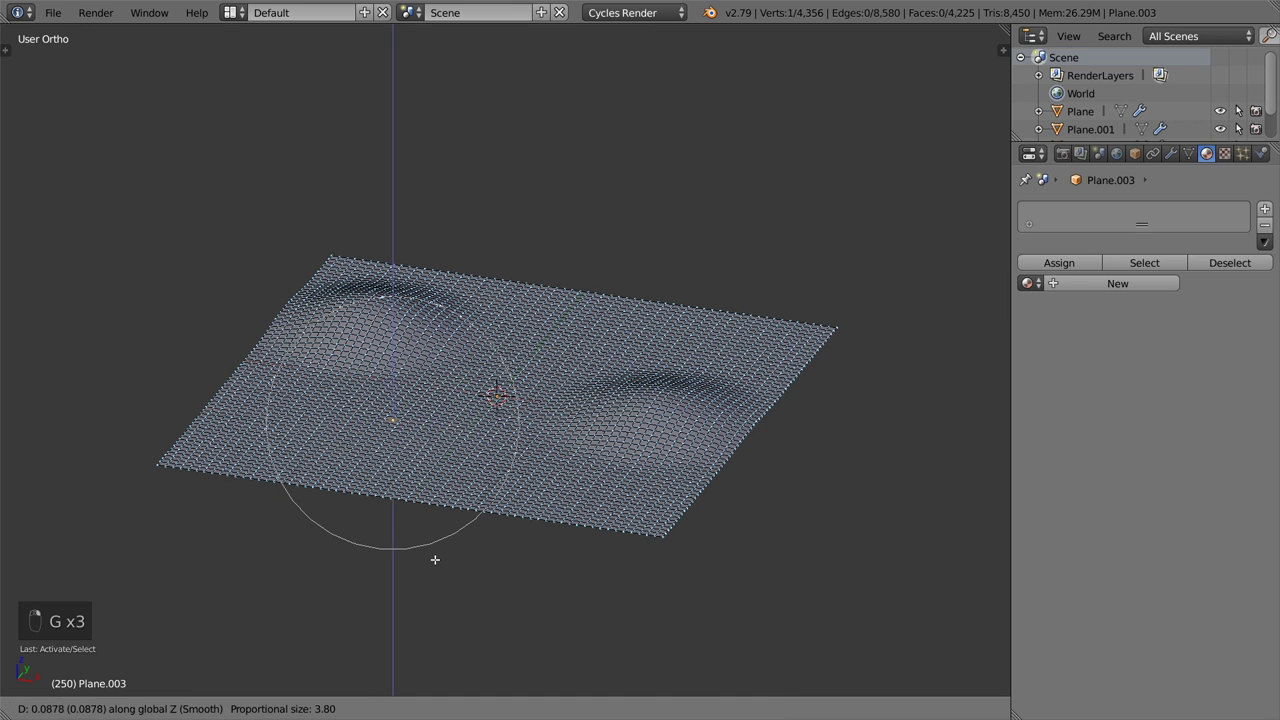
key("z")
left_click(504, 440)
Raise two taller hills along Z, one near the back-right corner and one at the middle of the back edge
right_click(739, 323)
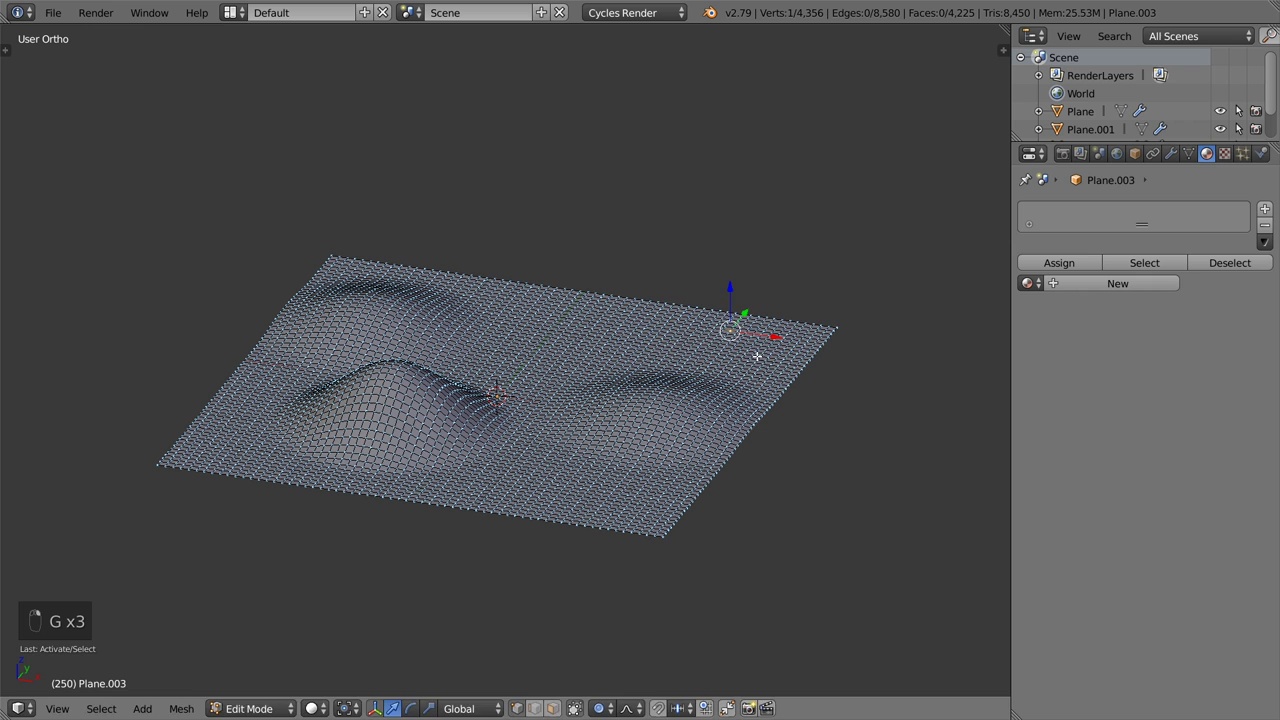
key("g")
key("z")
left_click(672, 297)
right_click(515, 296)
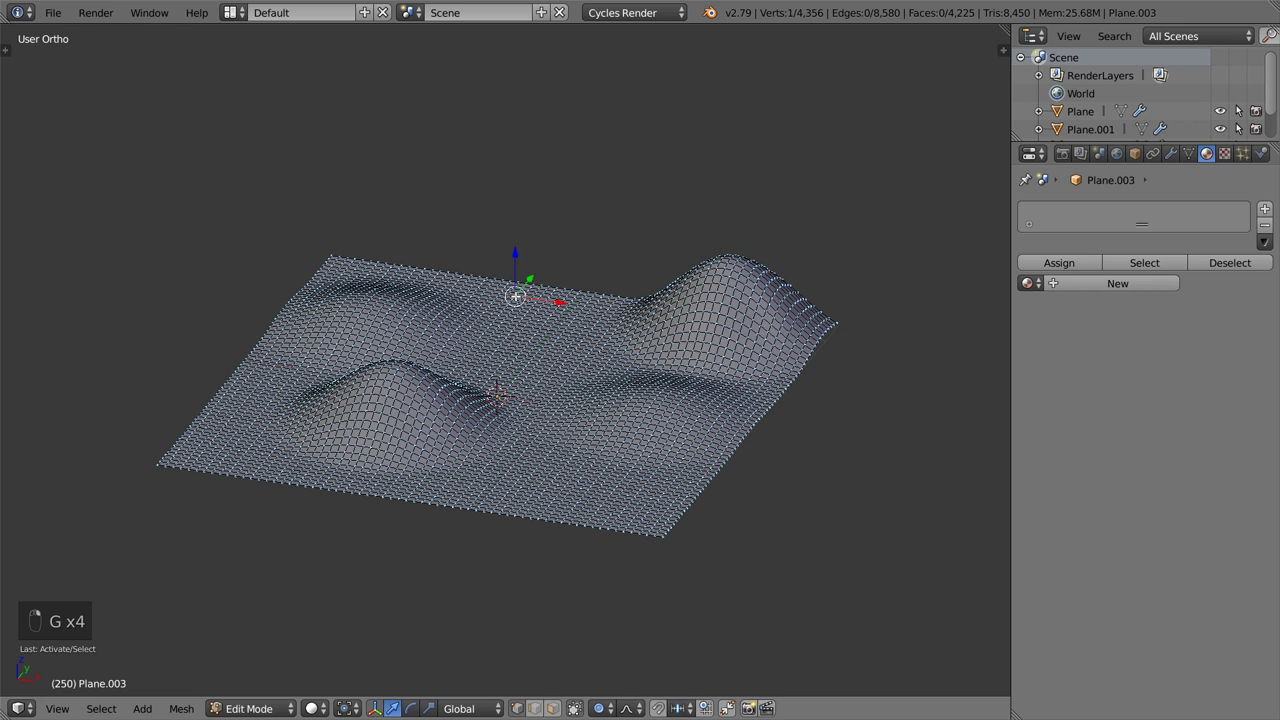
key("g")
key("z")
left_click(319, 315)
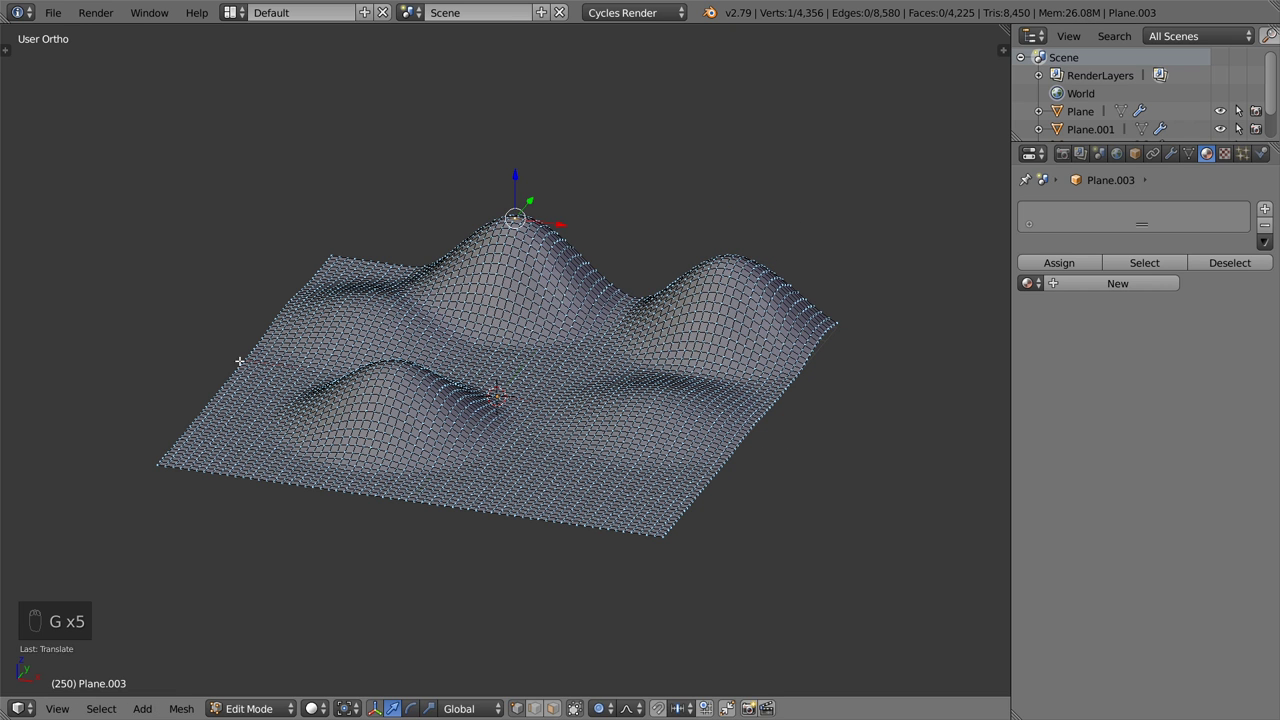
Raise the terrain's front-left corner along Z with a wider proportional editing influence
right_click(180, 461)
key("g")
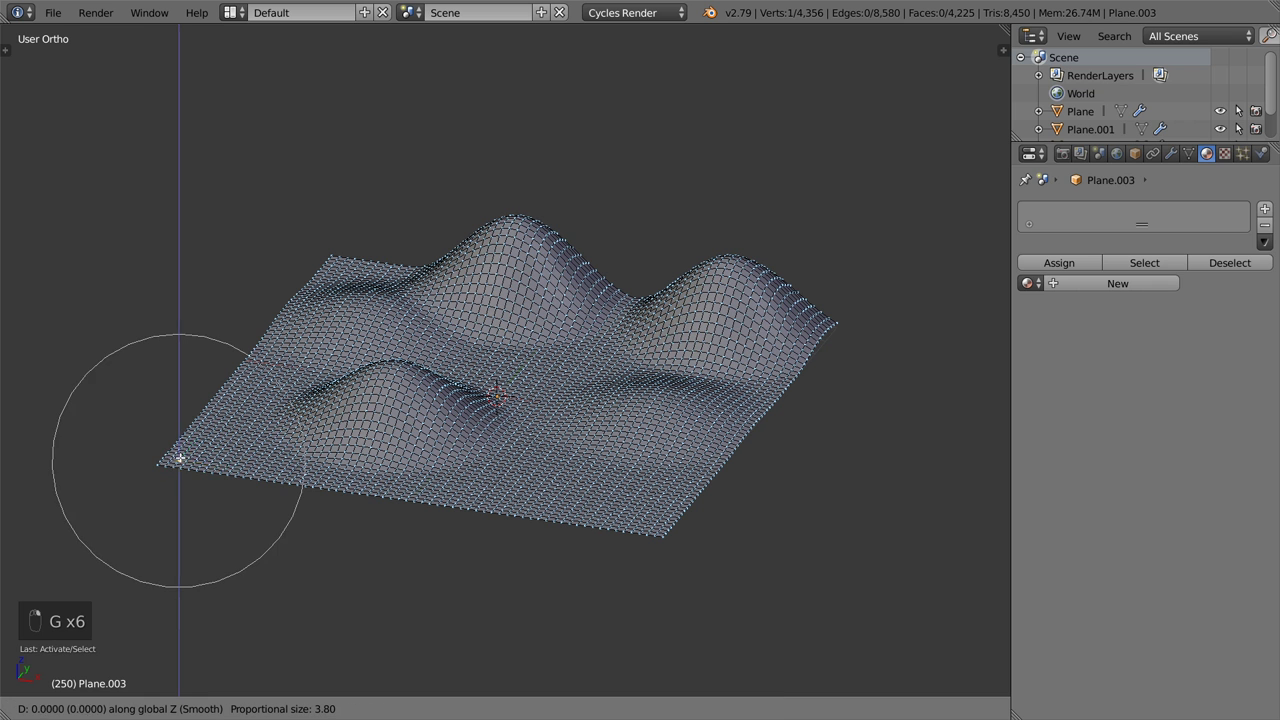
key("z")
scroll(180, 443, "down", 8)
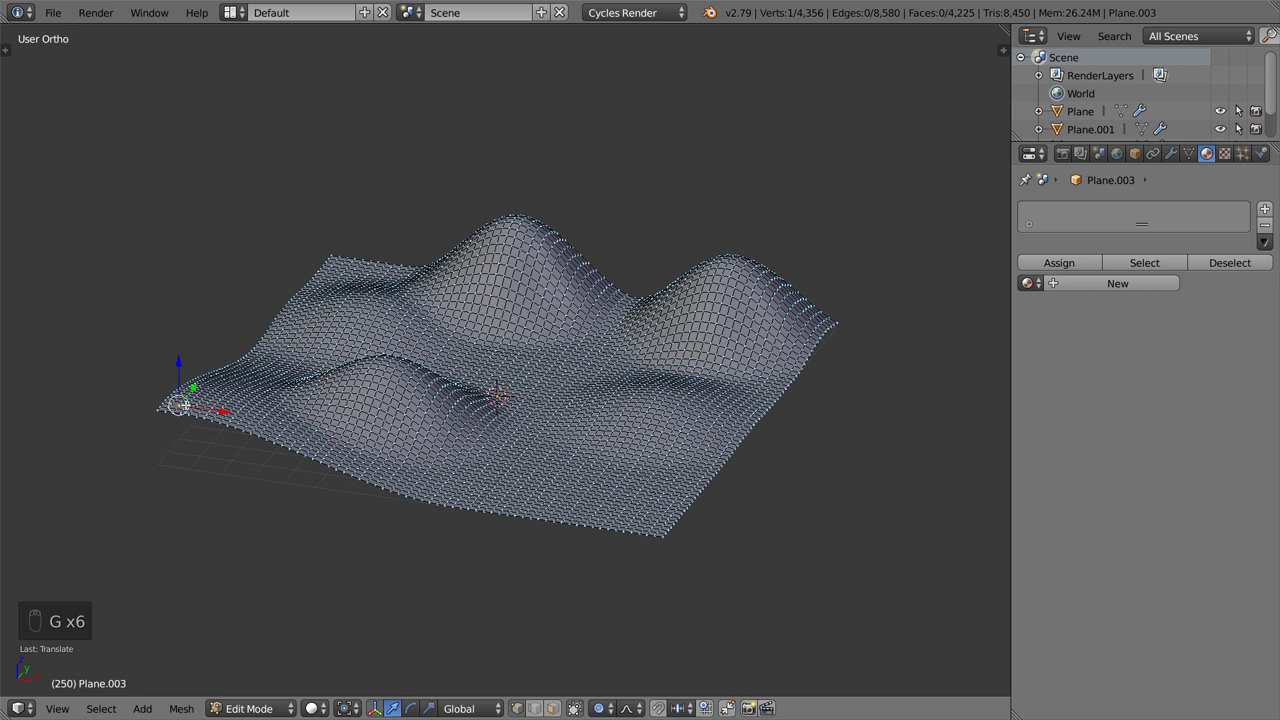
left_click(183, 417)
Return to Object Mode and apply smooth shading to the hilly terrain
key("Tab")
scroll(484, 403, "up", 5)
key("t")
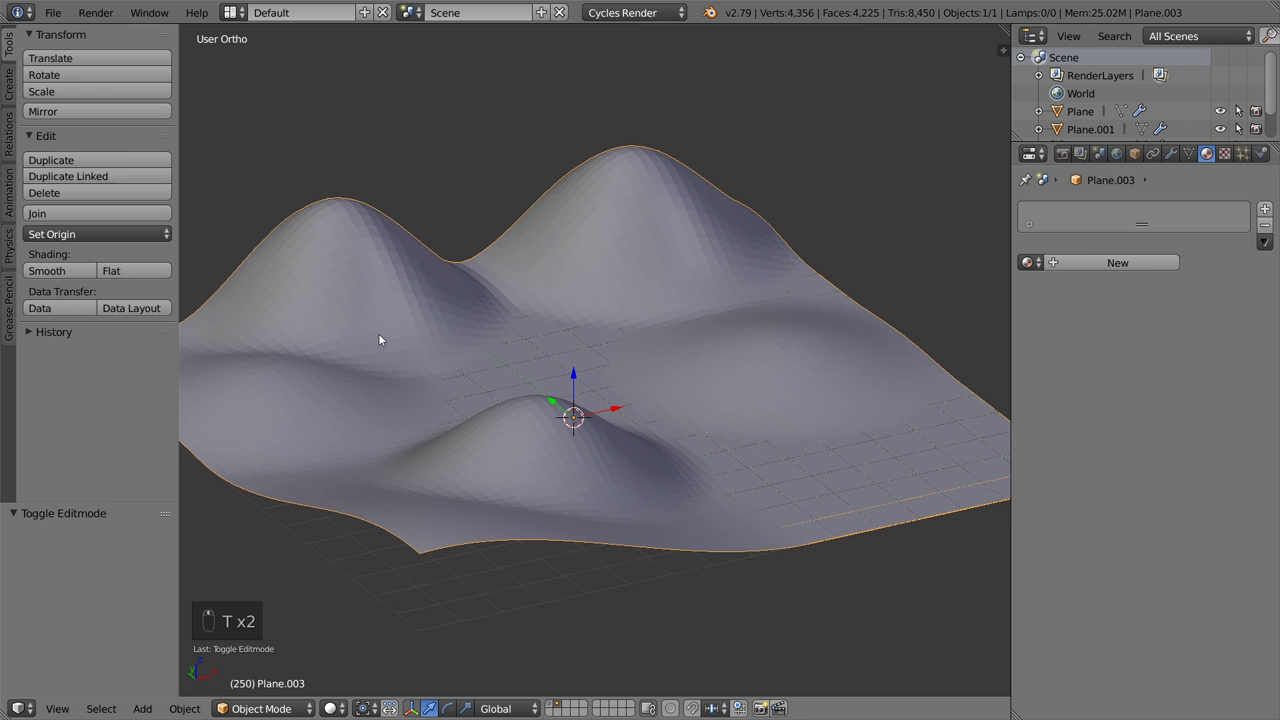
left_click(60, 270)
key("t")
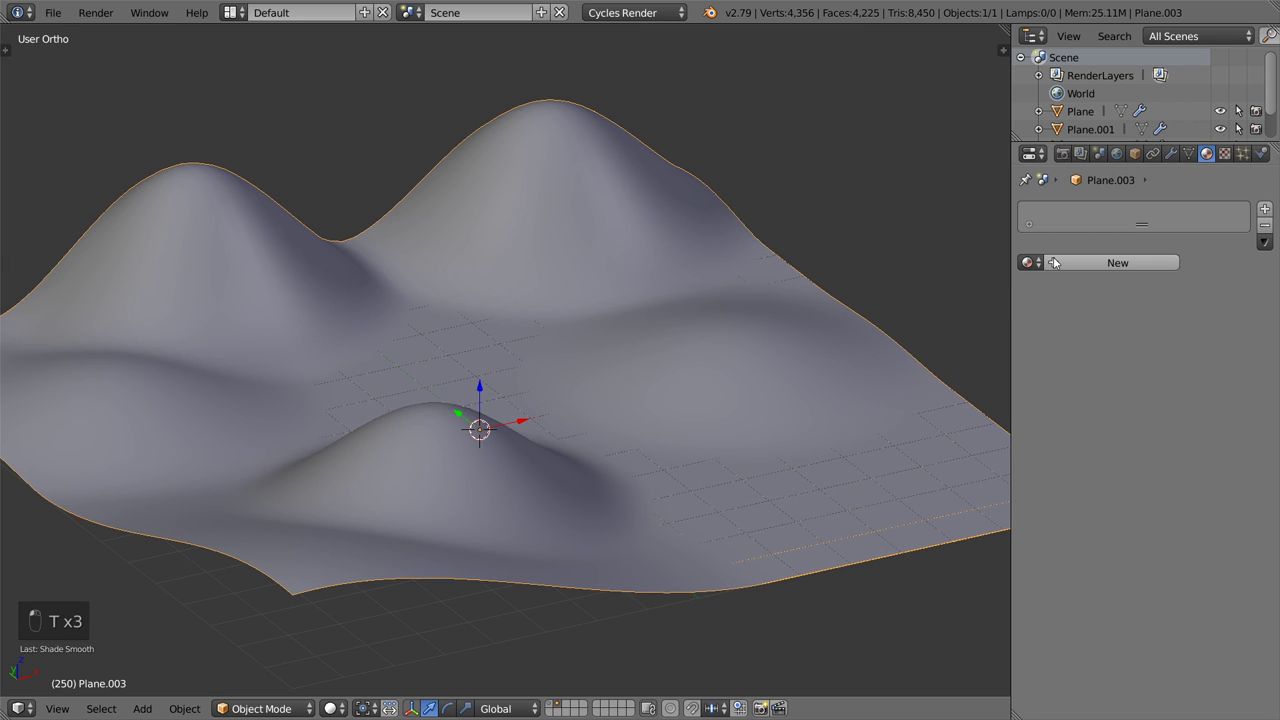
Create a new material for the terrain and set its Diffuse BSDF color to a very dark brown
left_click(1072, 262)
left_click(1193, 492)
left_click_drag(1243, 262, 1246, 363)
left_click(1173, 332)
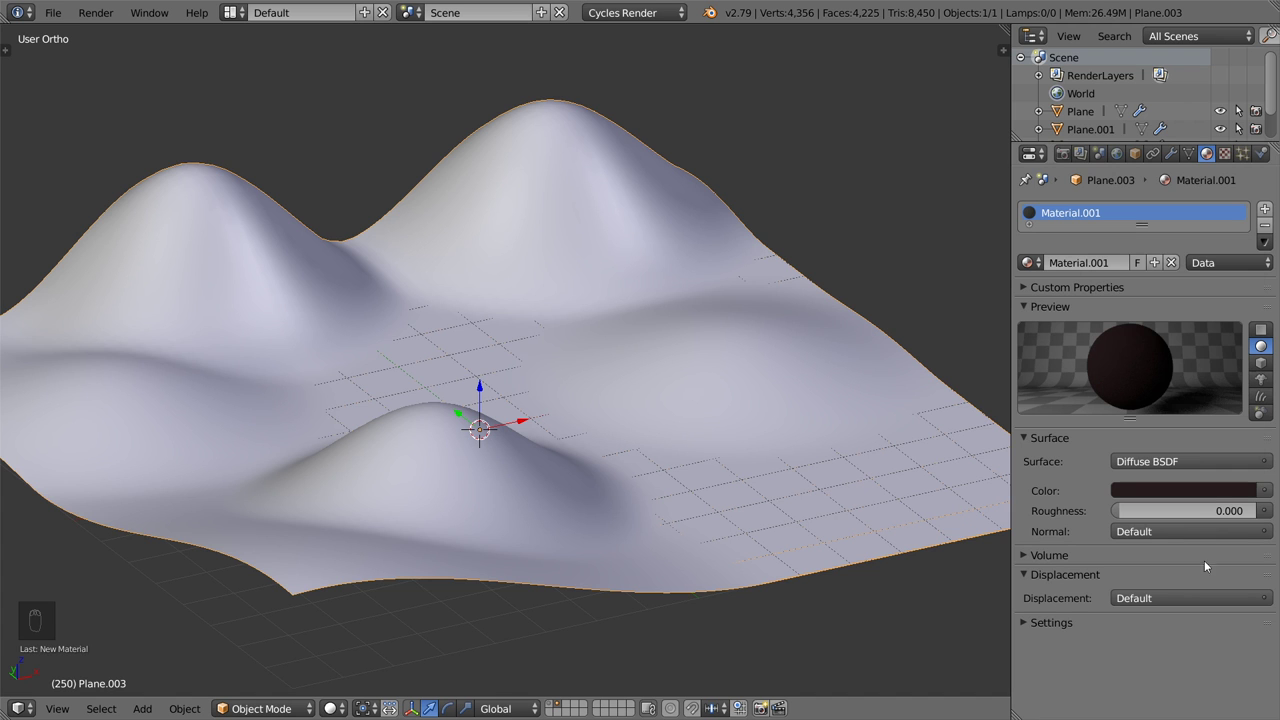
Select all three grass clumps on their layer and put them in a new group named grass
left_click(1242, 153)
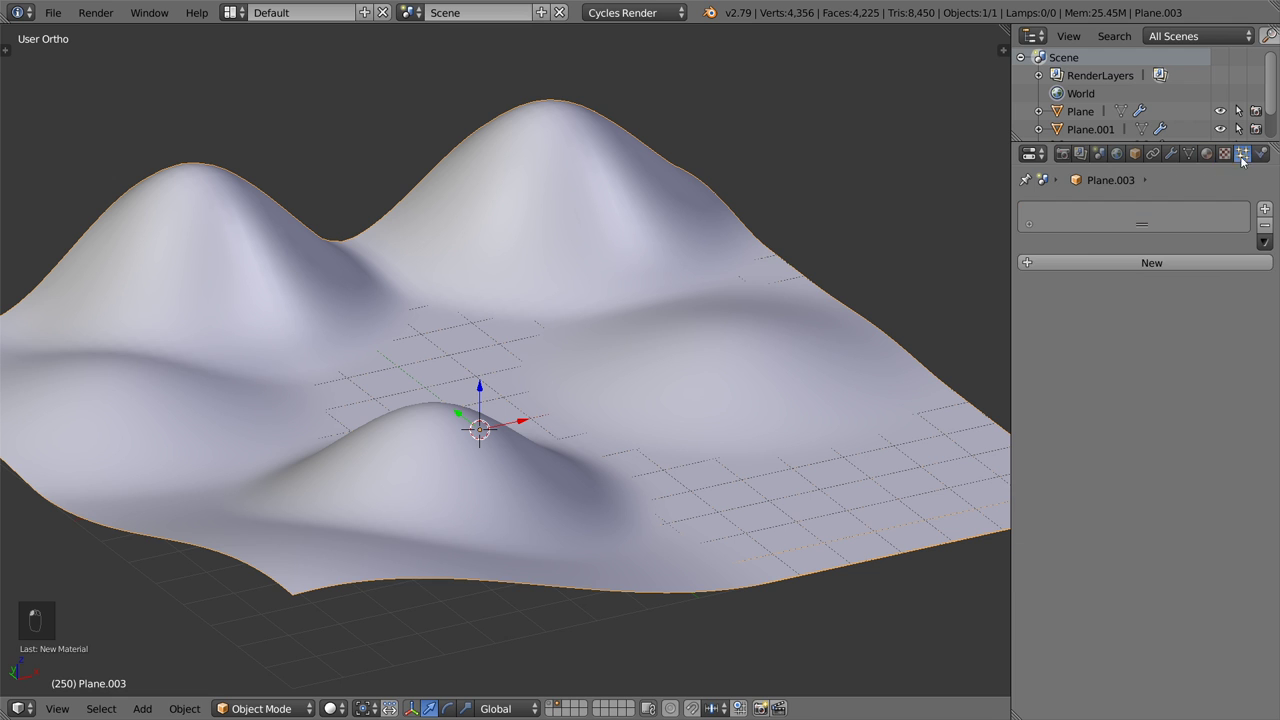
left_click(552, 707)
key("a")
key("a")
key("b")
left_click_drag(759, 206, 371, 426)
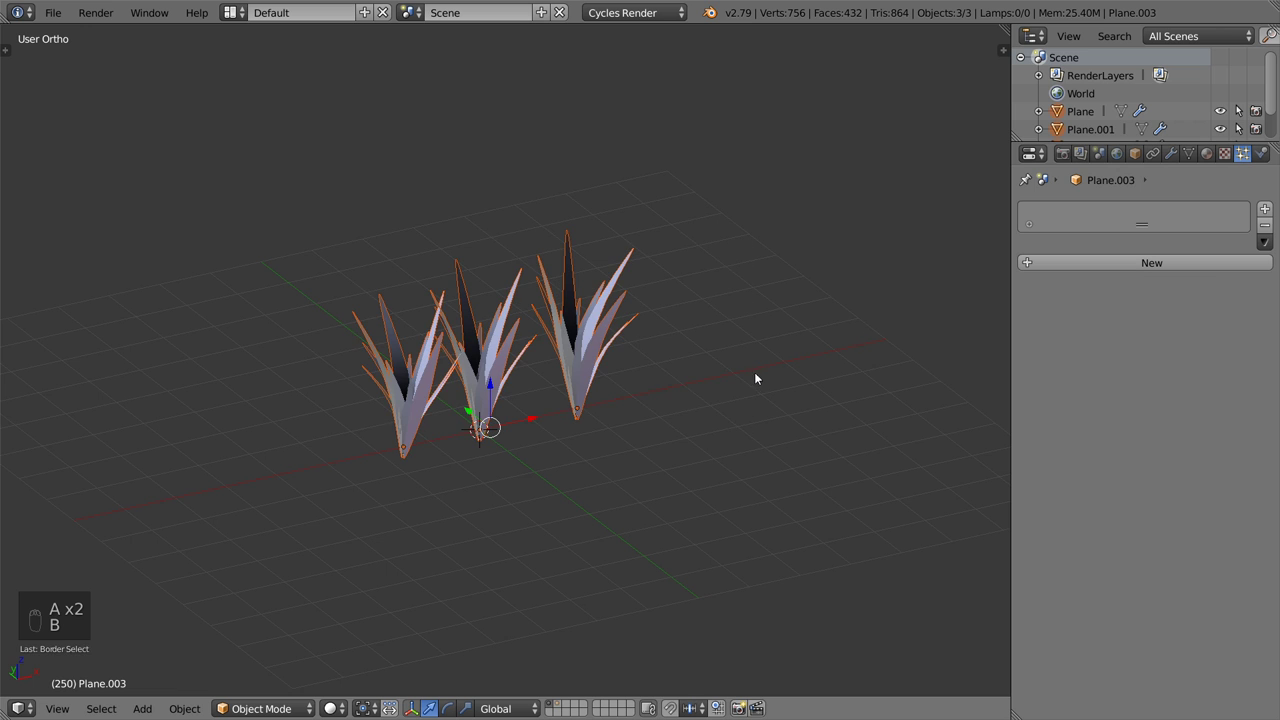
key("ctrl+g")
key("t")
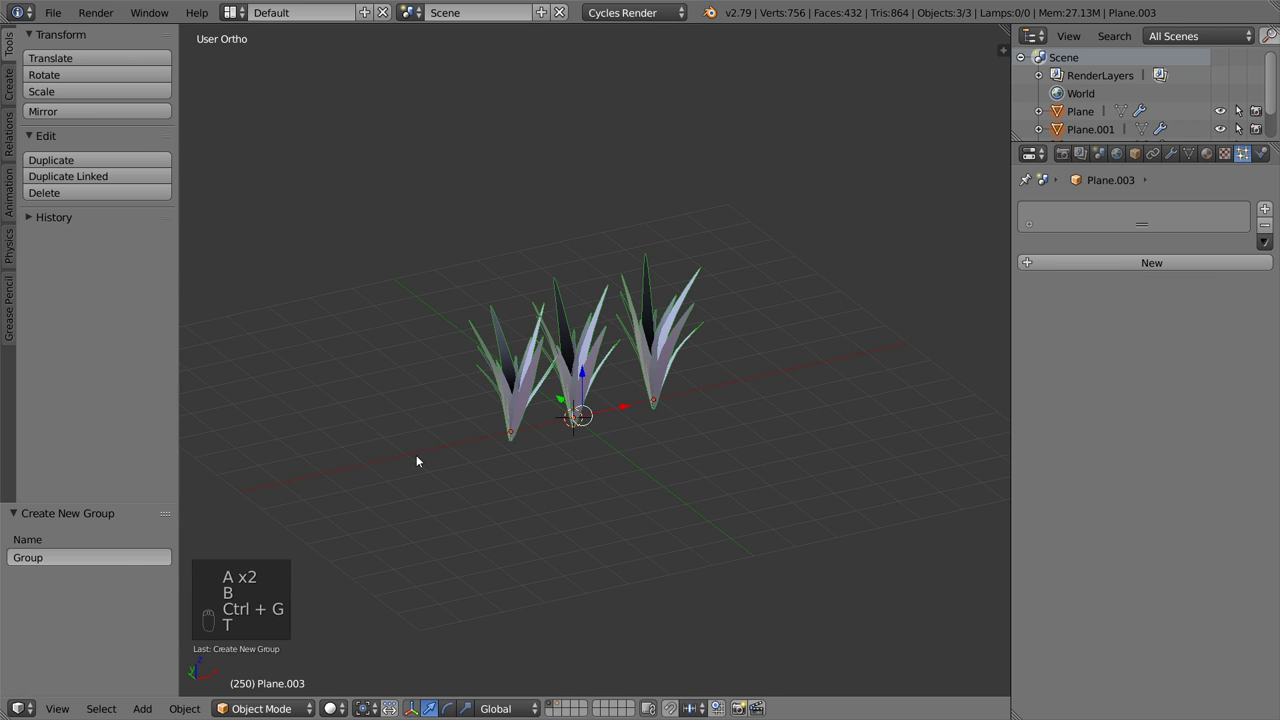
left_click(121, 557)
type("grass")
key("Return")
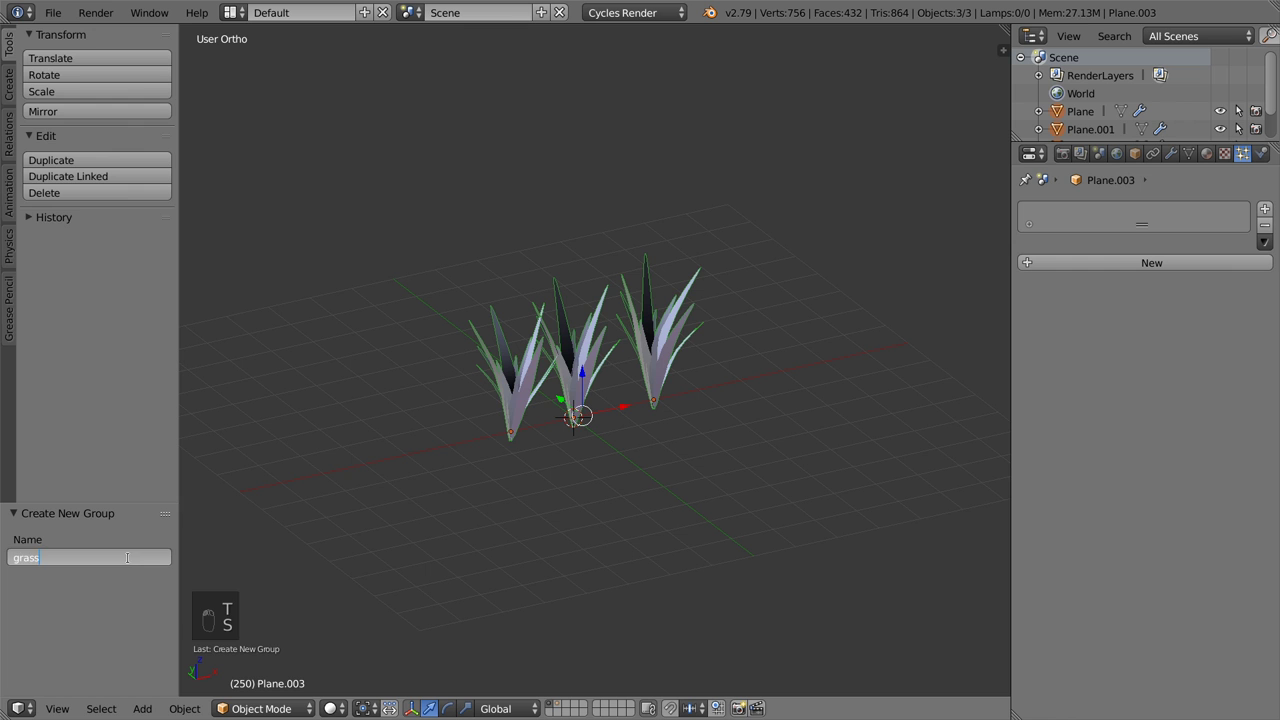
key("t")
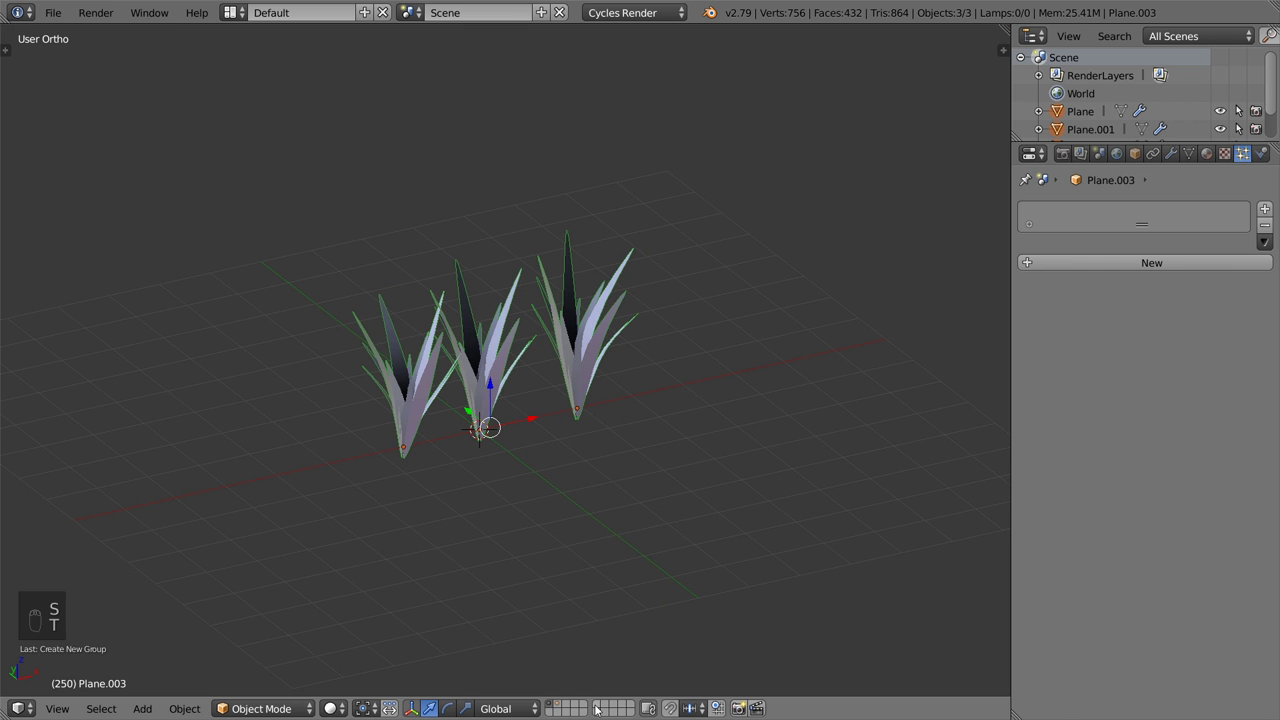
Return to the terrain's layer, show the terrain in wireframe and rename the object as ground
left_click(558, 703)
right_click(601, 408)
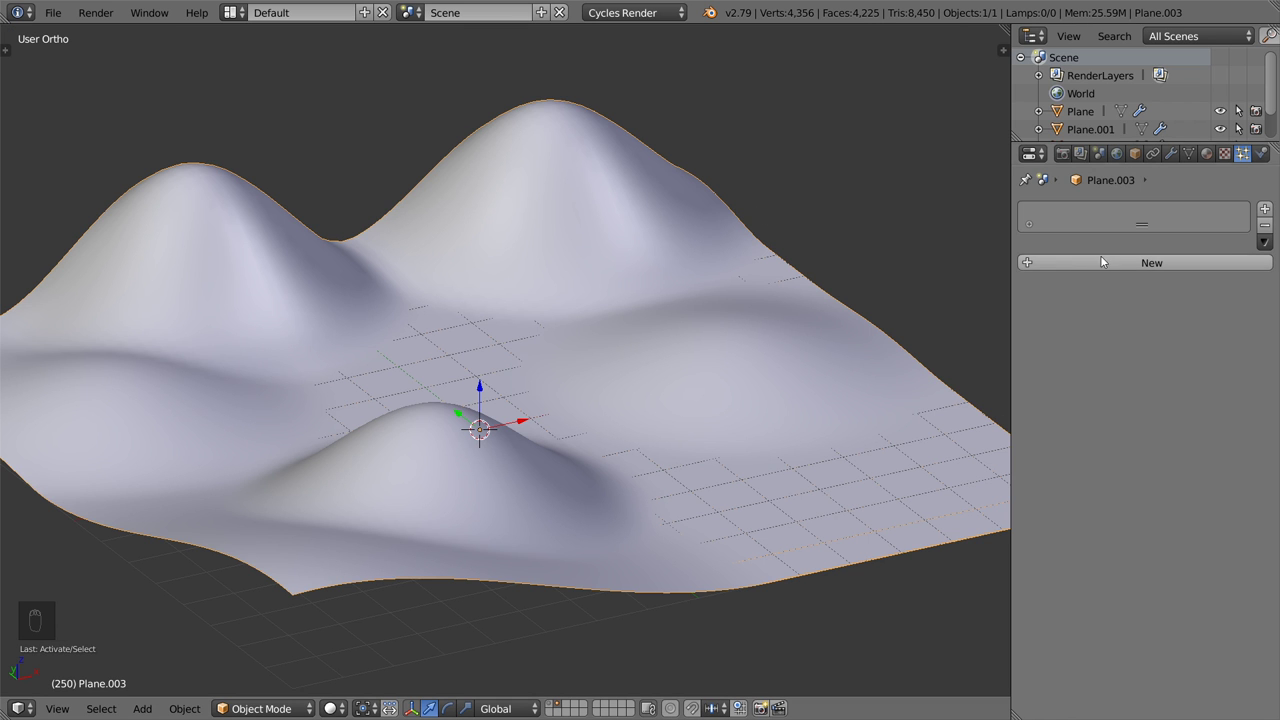
key("z")
left_click(1134, 153)
left_click(1104, 209)
type("groun")
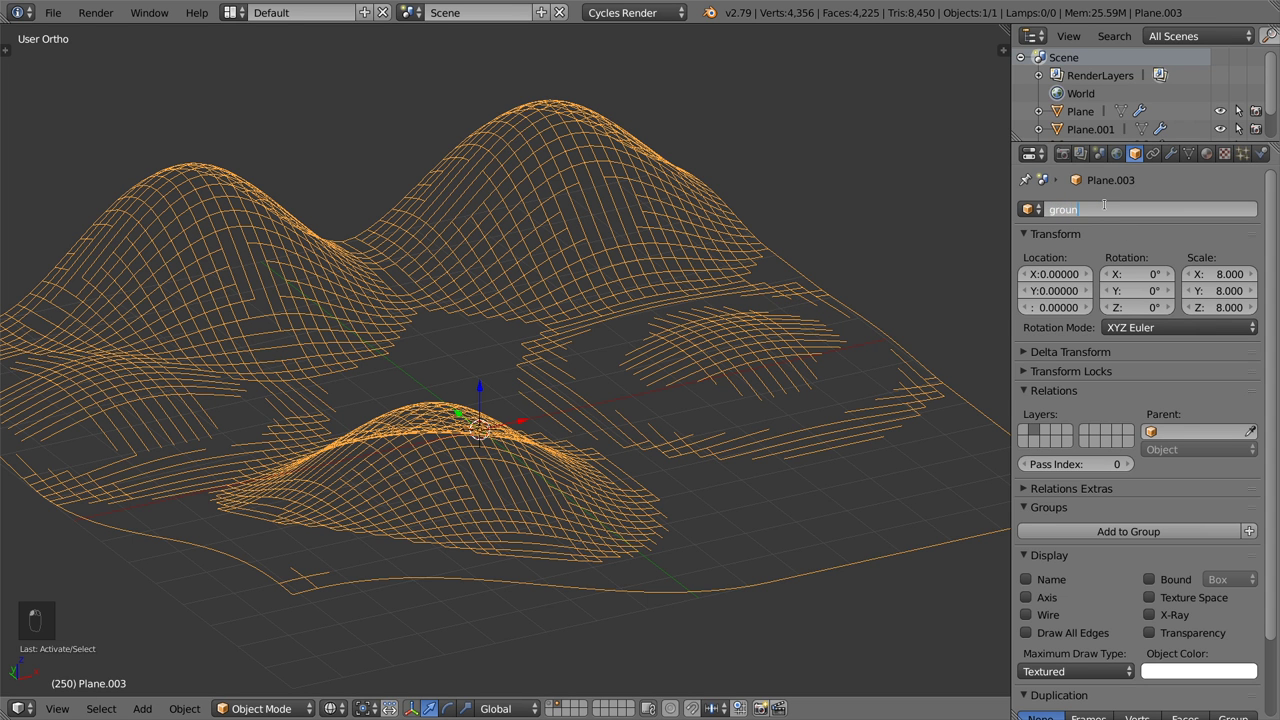
type("d")
key("Return")
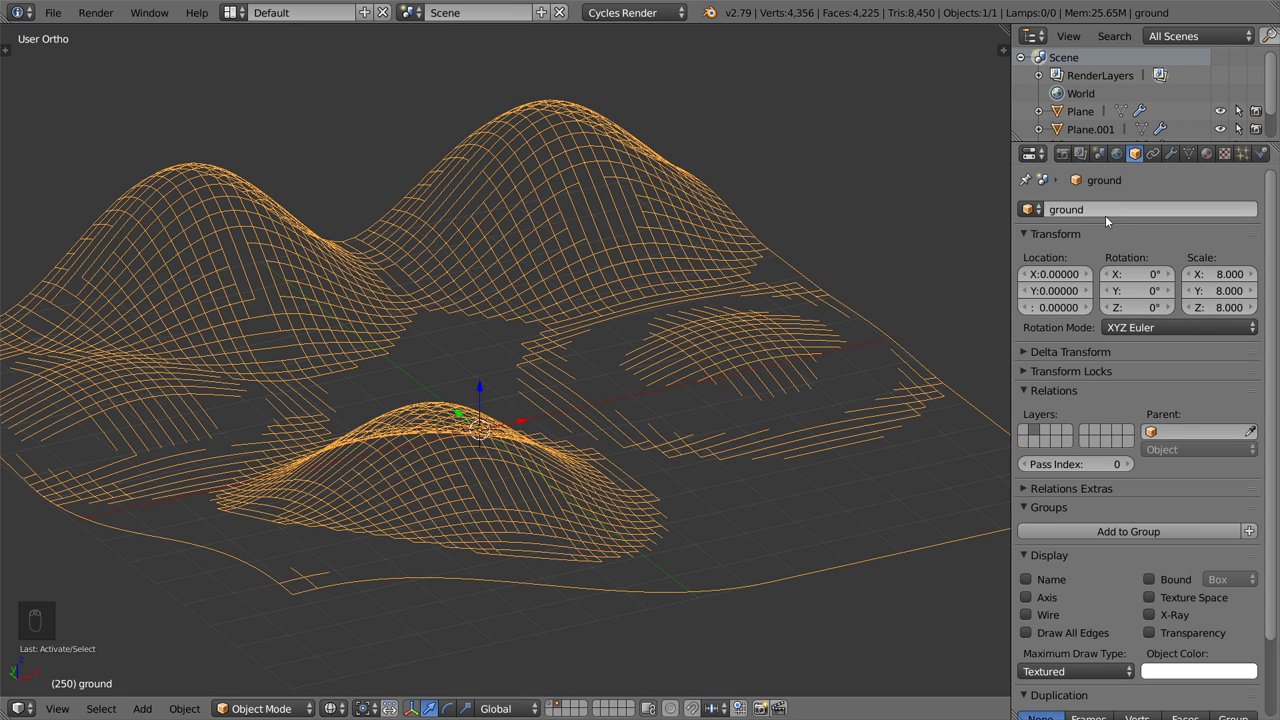
Add a particle system to the ground, set its type to Hair and widen the properties area
left_click(1240, 153)
left_click(1249, 209)
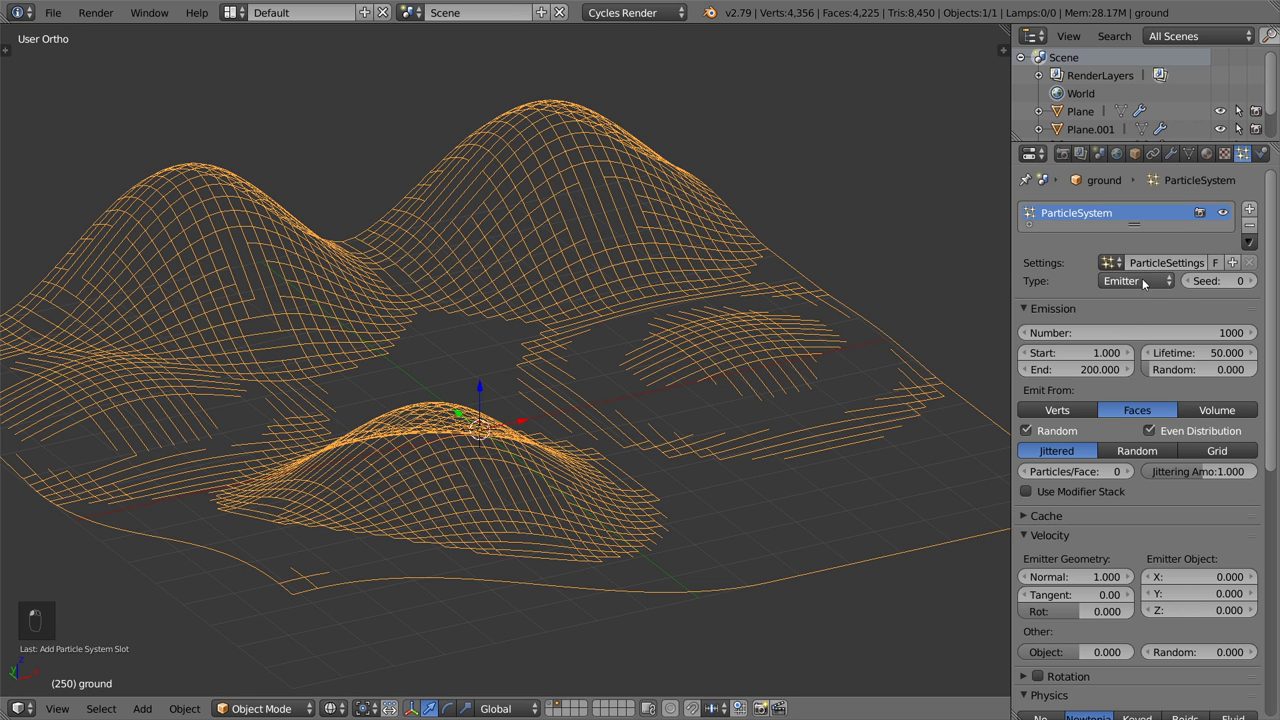
left_click(1140, 281)
left_click(1134, 244)
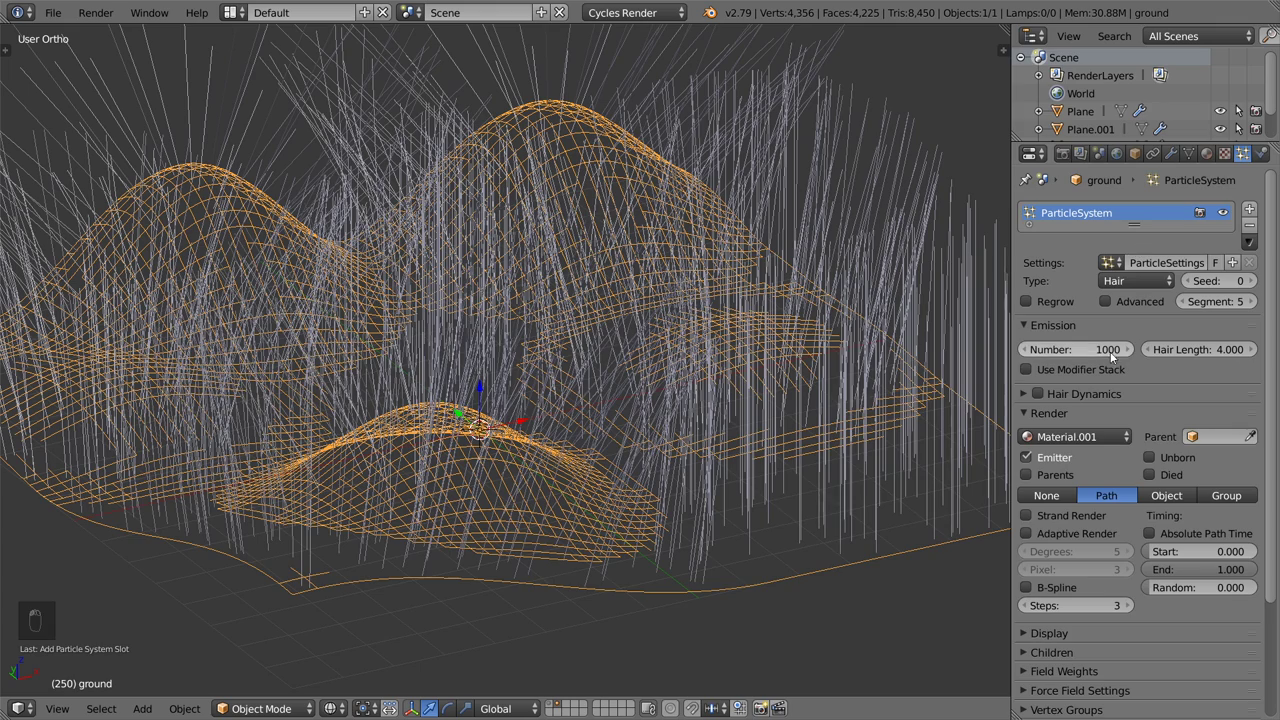
left_click_drag(1012, 381, 947, 385)
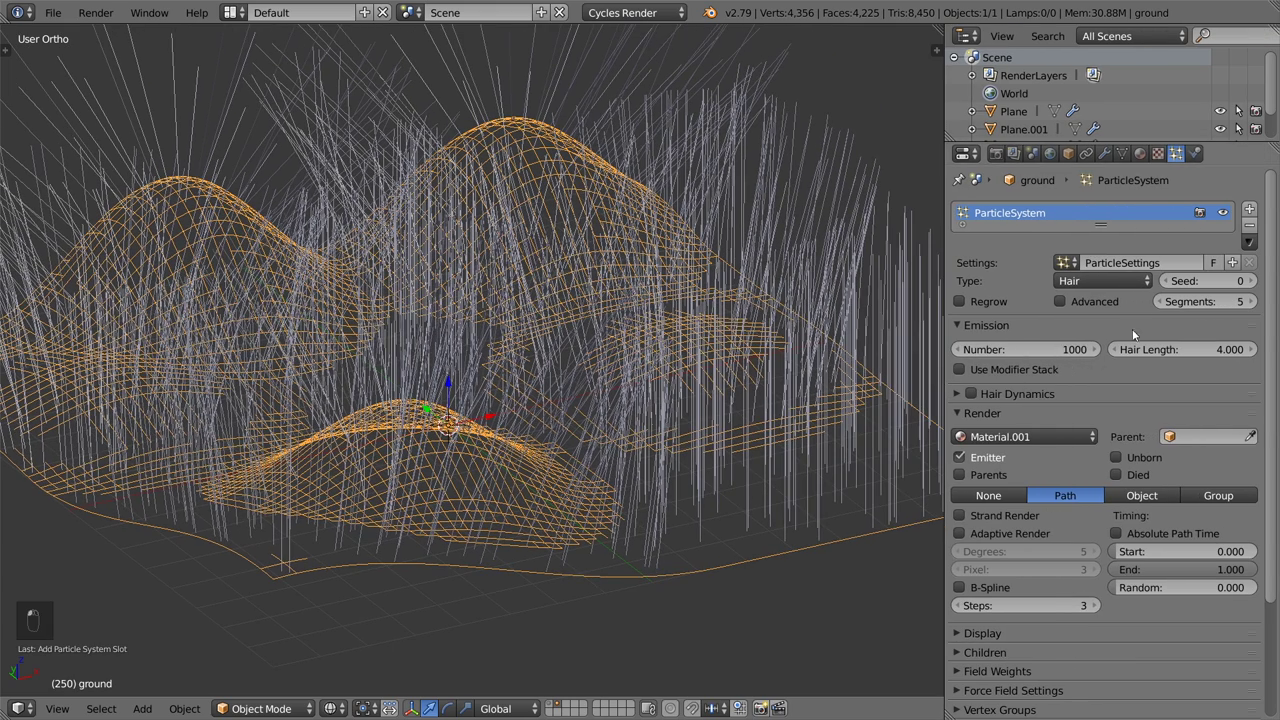
Render the hair particles as a group using the grass group, and return the view to solid shading
left_click(1018, 437)
left_click(1018, 437)
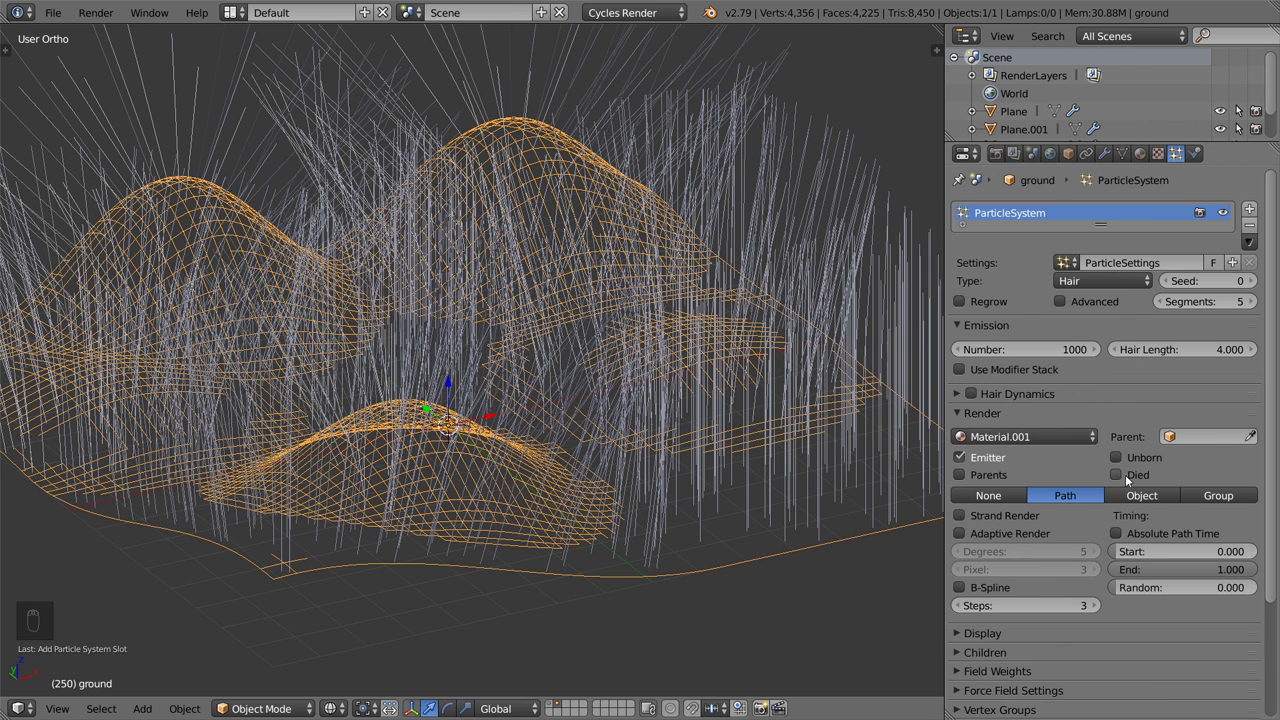
left_click(1216, 500)
left_click(1190, 515)
left_click(1100, 534)
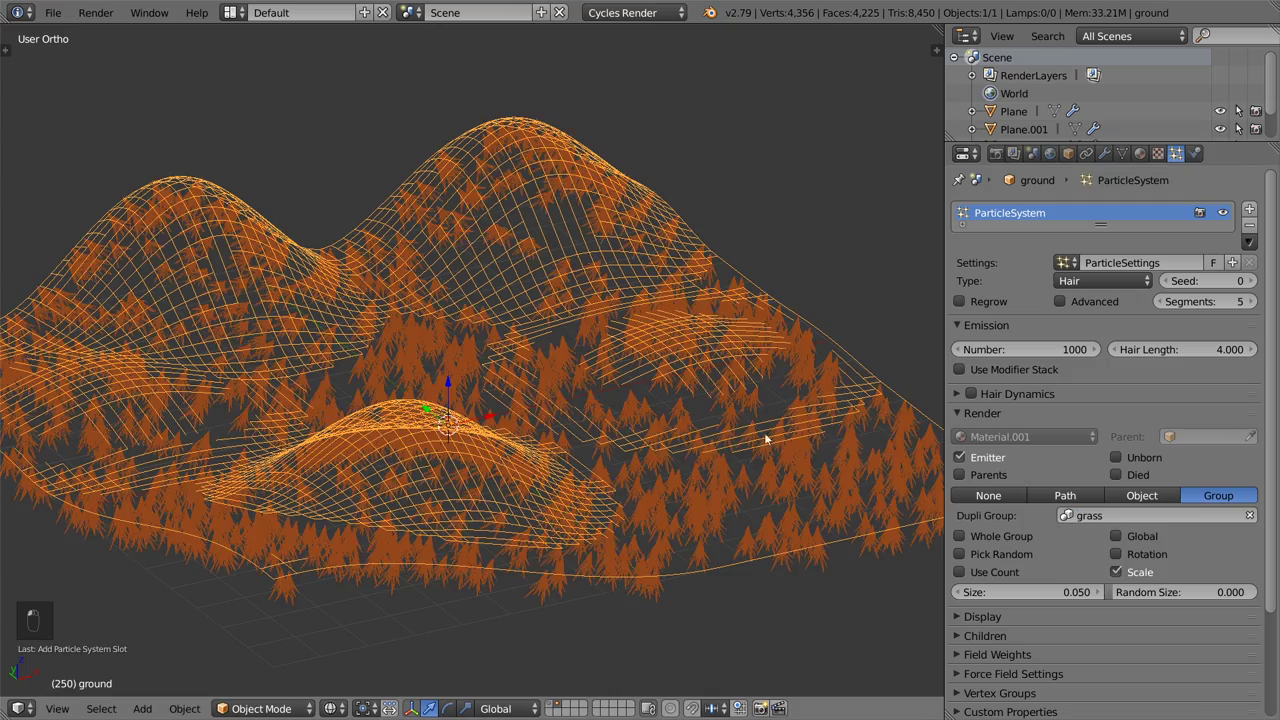
key("z")
mouse_move(690, 472)
middle_mouse_down()
mouse_move(742, 147)
mouse_move(680, 501)
middle_mouse_up()
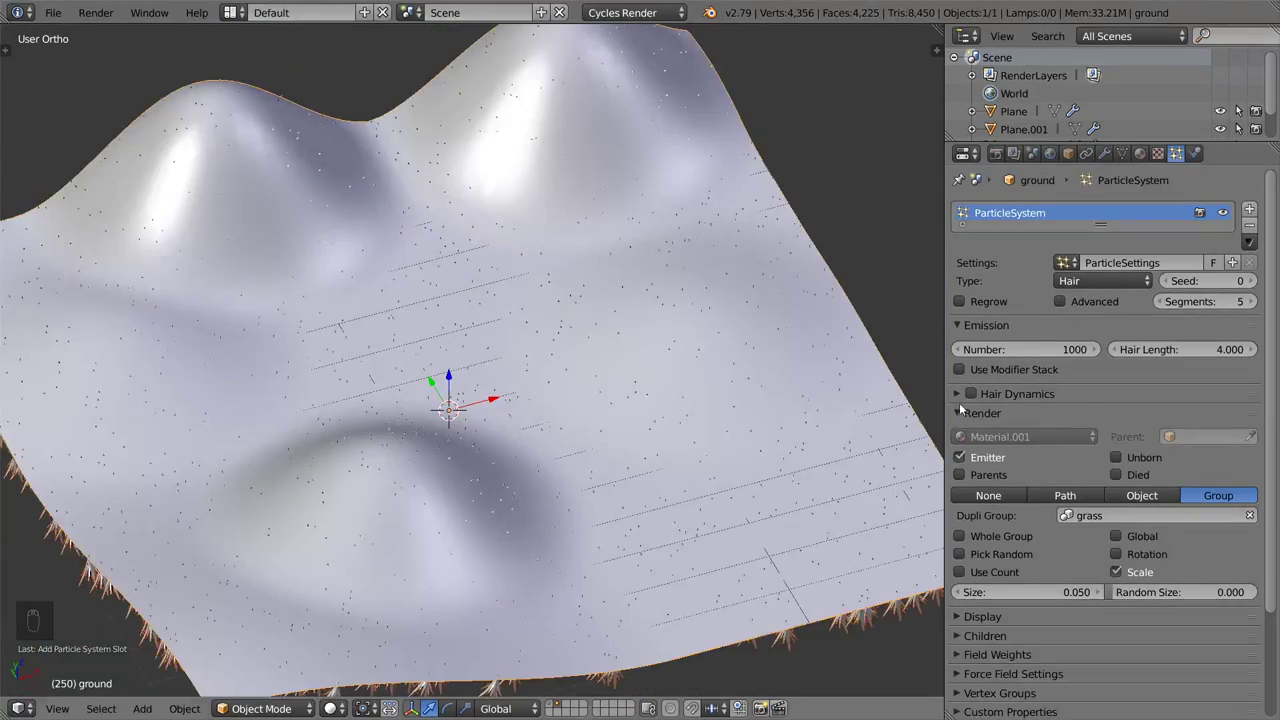
Collapse the particle system's Render settings, check its Display settings and bring up the Emission settings
left_click(1026, 416)
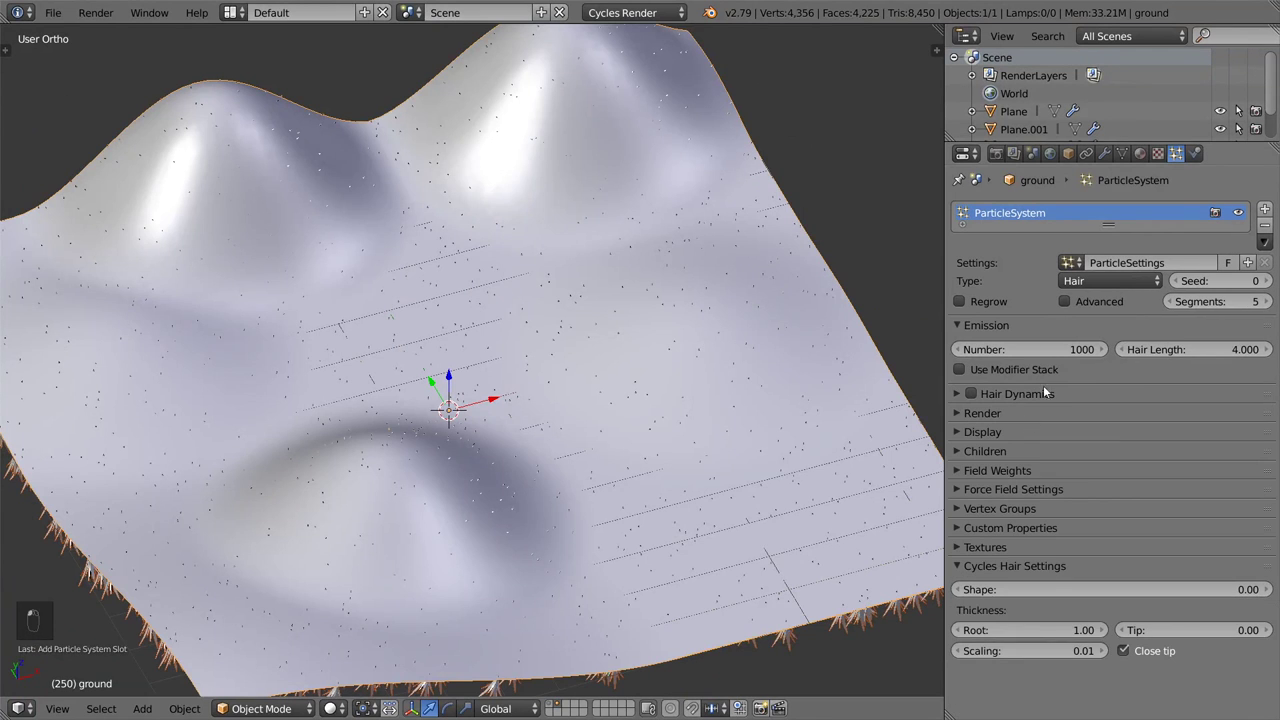
left_click(1000, 324)
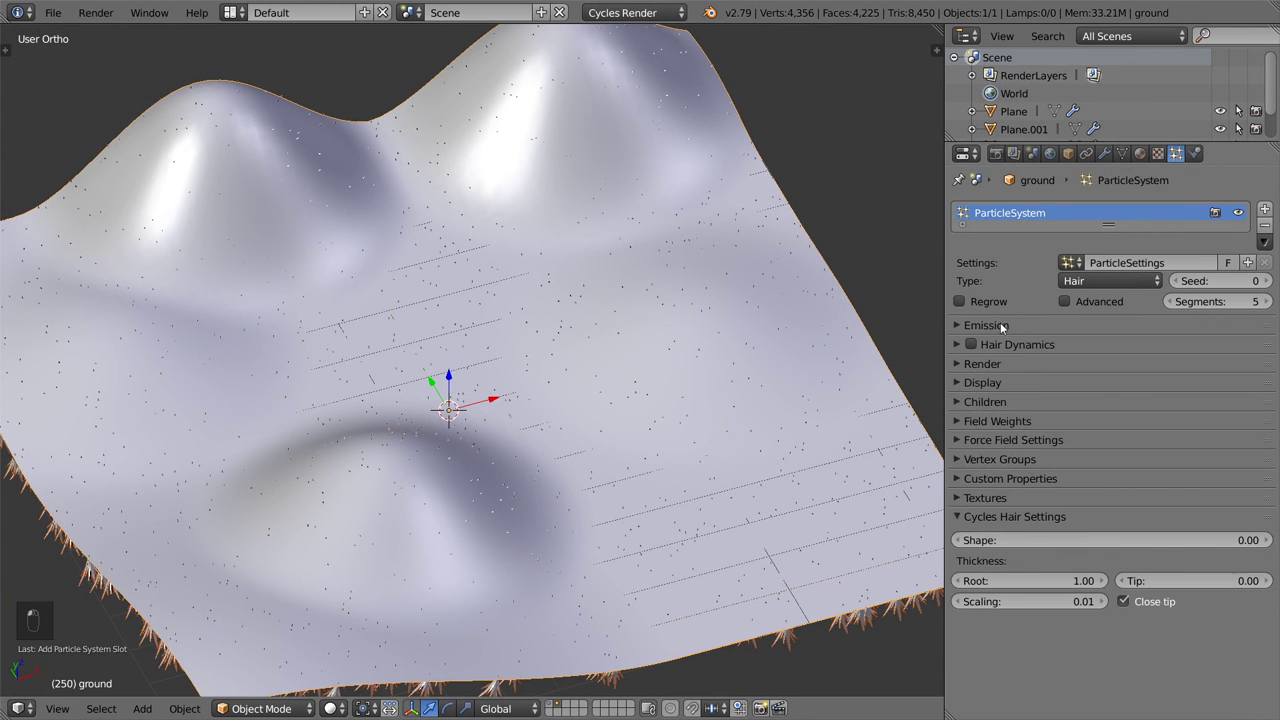
left_click(1034, 366)
left_click(1034, 366)
left_click(1034, 382)
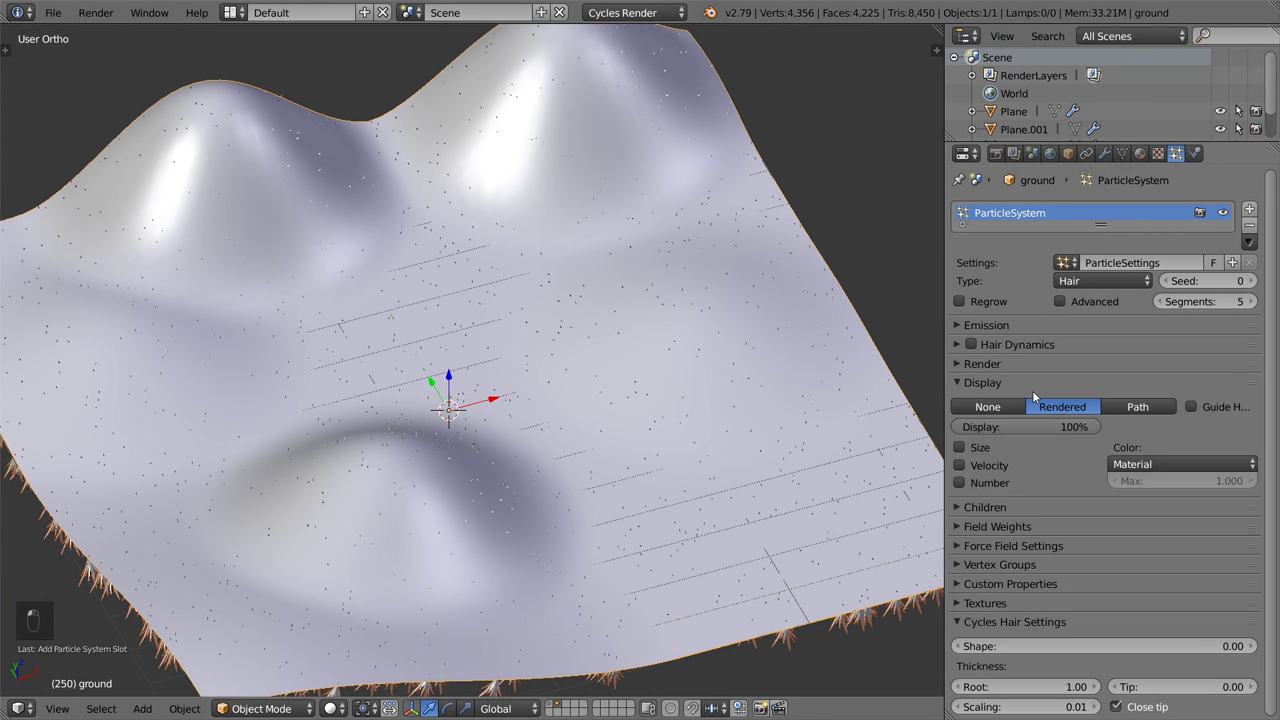
left_click(1032, 390)
left_click(1035, 326)
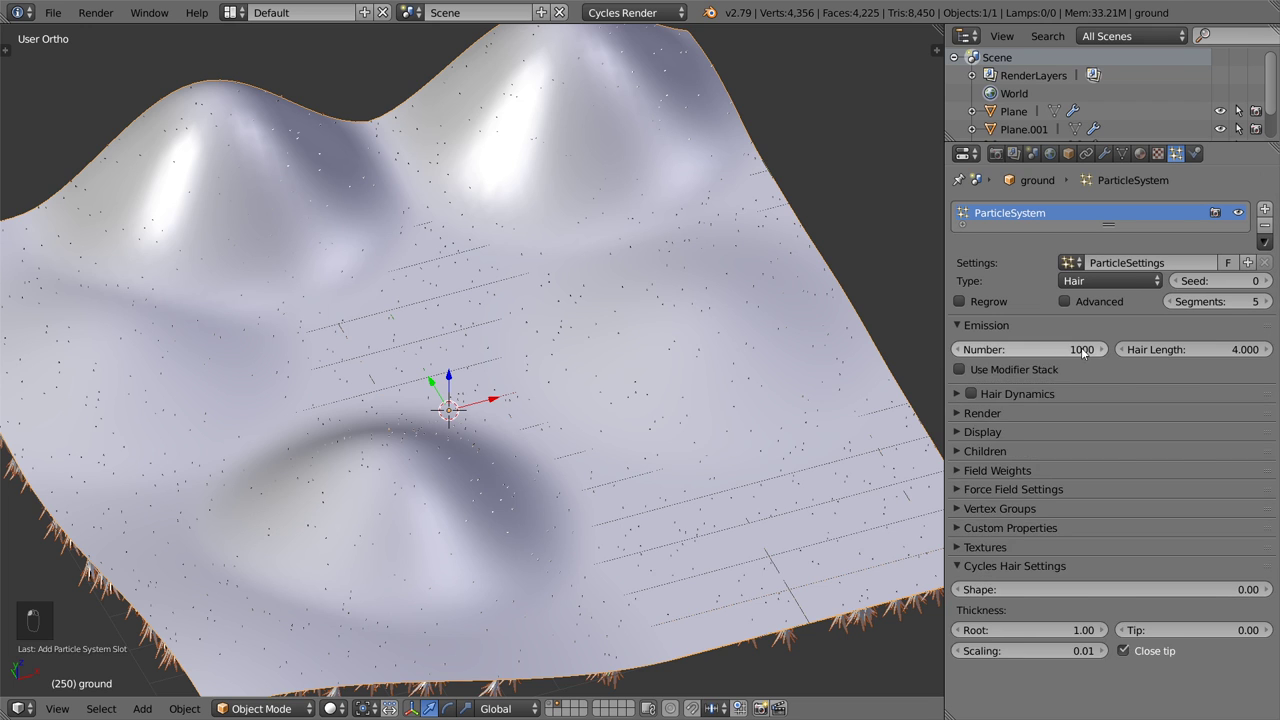
Enable the advanced options of the ground's particle system and collapse its Emission settings
left_click(1092, 307)
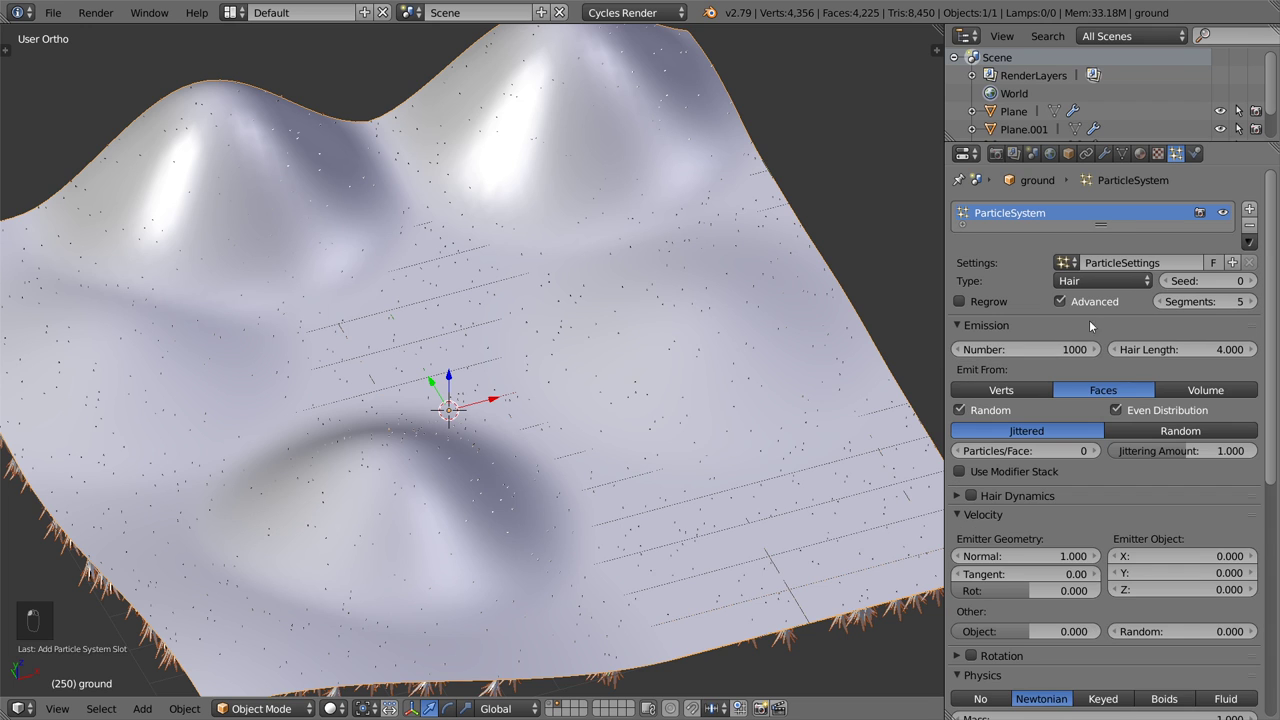
left_click(1027, 330)
Try an emitter-object X velocity of -2 for the hair particles and reset it to 0
mouse_move(1190, 410)
left_mouse_down()
mouse_move(1272, 410)
mouse_move(1191, 405)
left_mouse_up()
left_click(1191, 405)
type("0")
key("Return")
left_click(1163, 406)
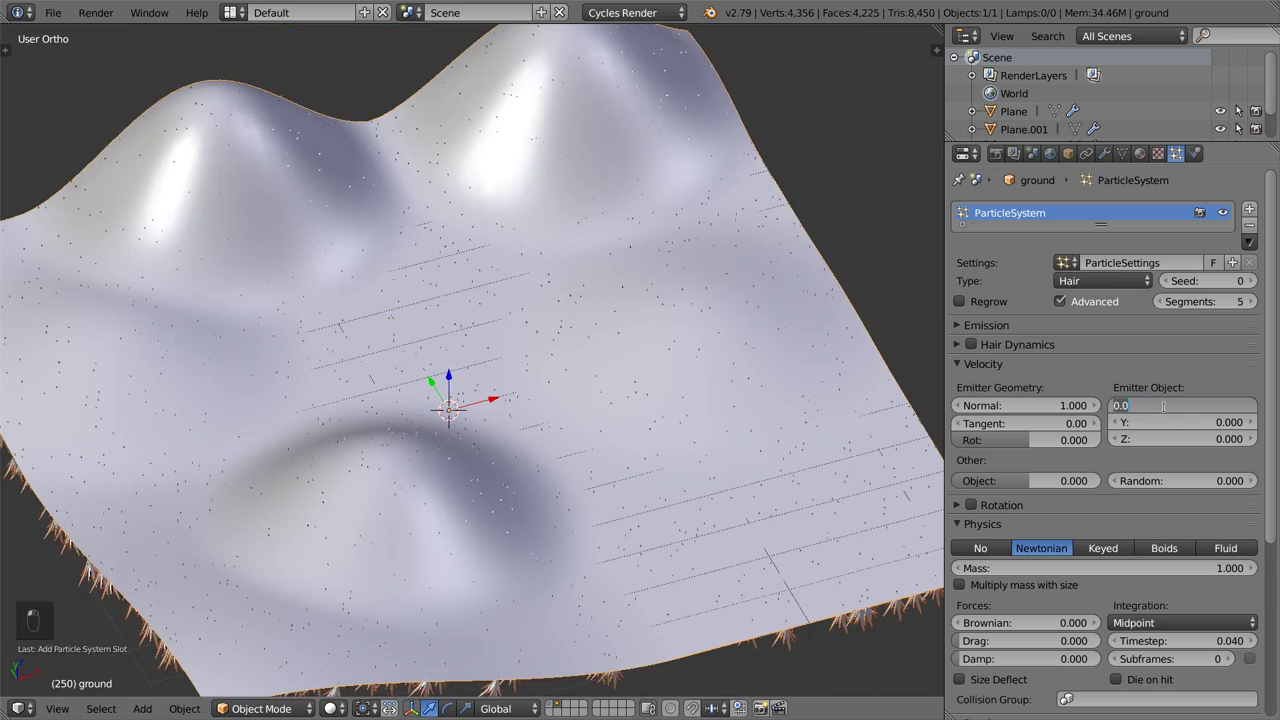
type("-2")
key("Return")
left_click_drag(1165, 412, 1170, 414)
left_click(1170, 414)
type("0")
key("Return")
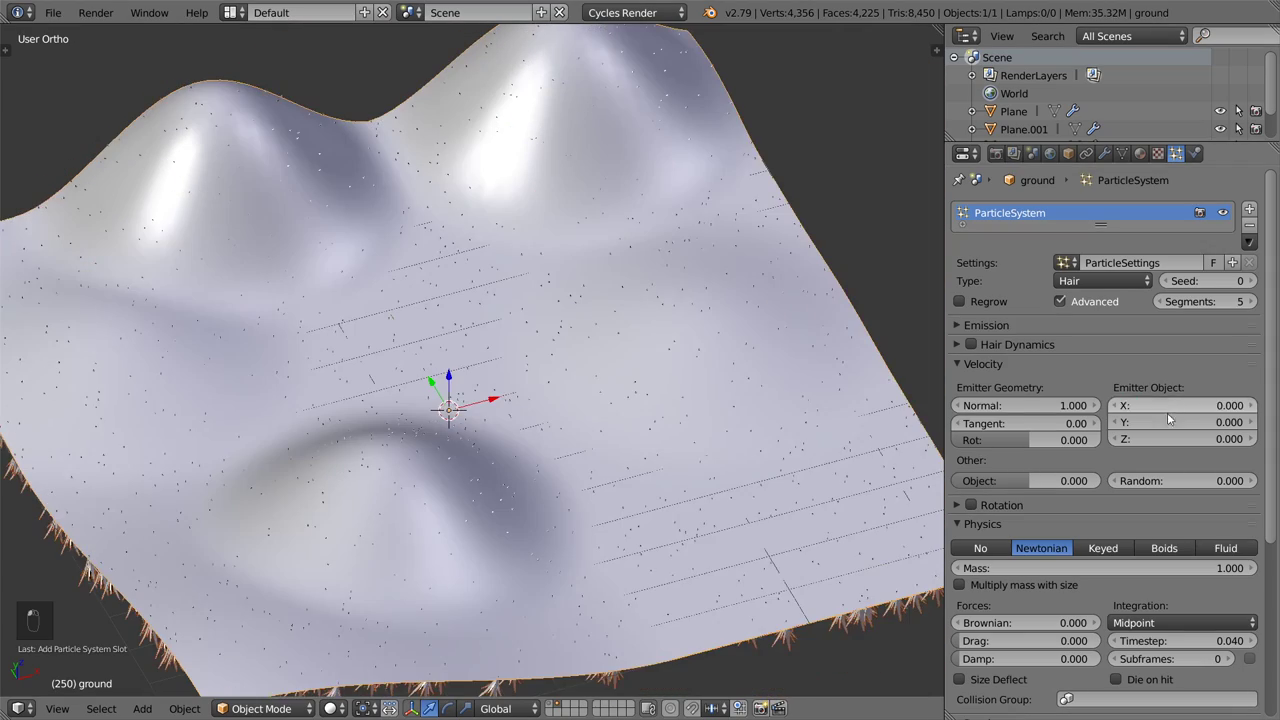
Enable particle rotation and, after trying Global X and Global Y, set the initial orientation to Global Z
left_click(1014, 525)
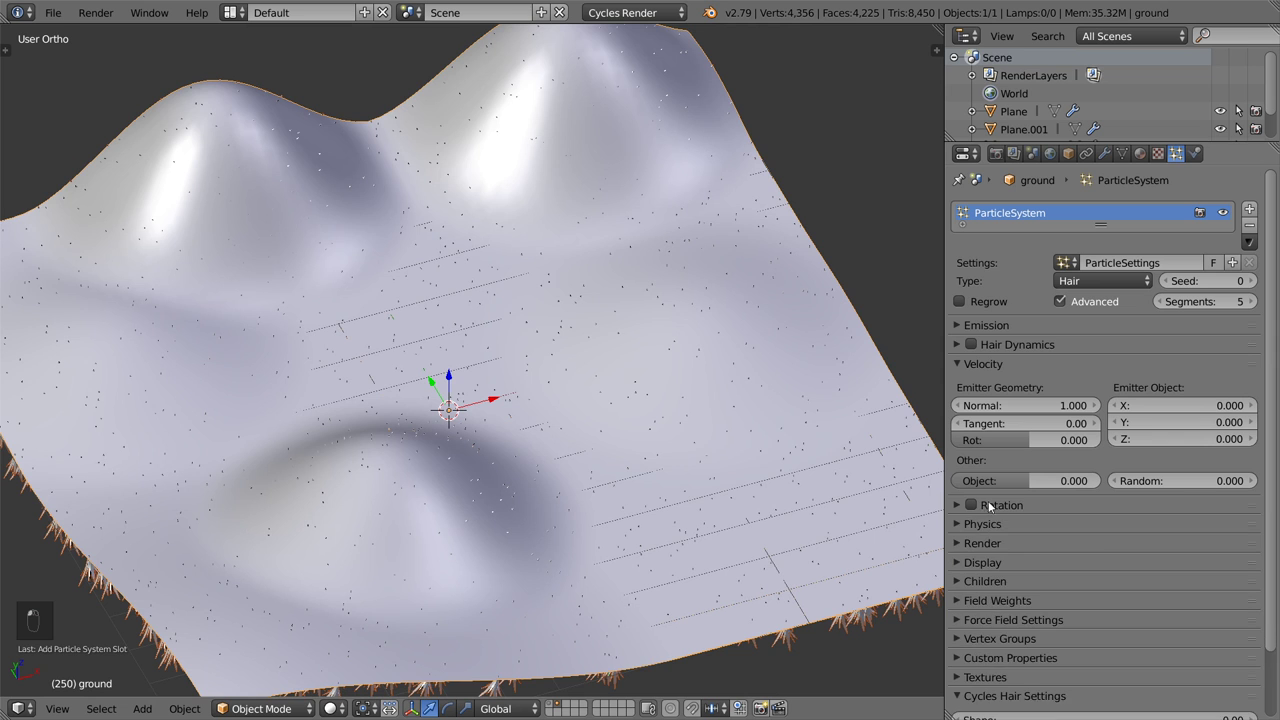
left_click(990, 506)
left_click(1028, 550)
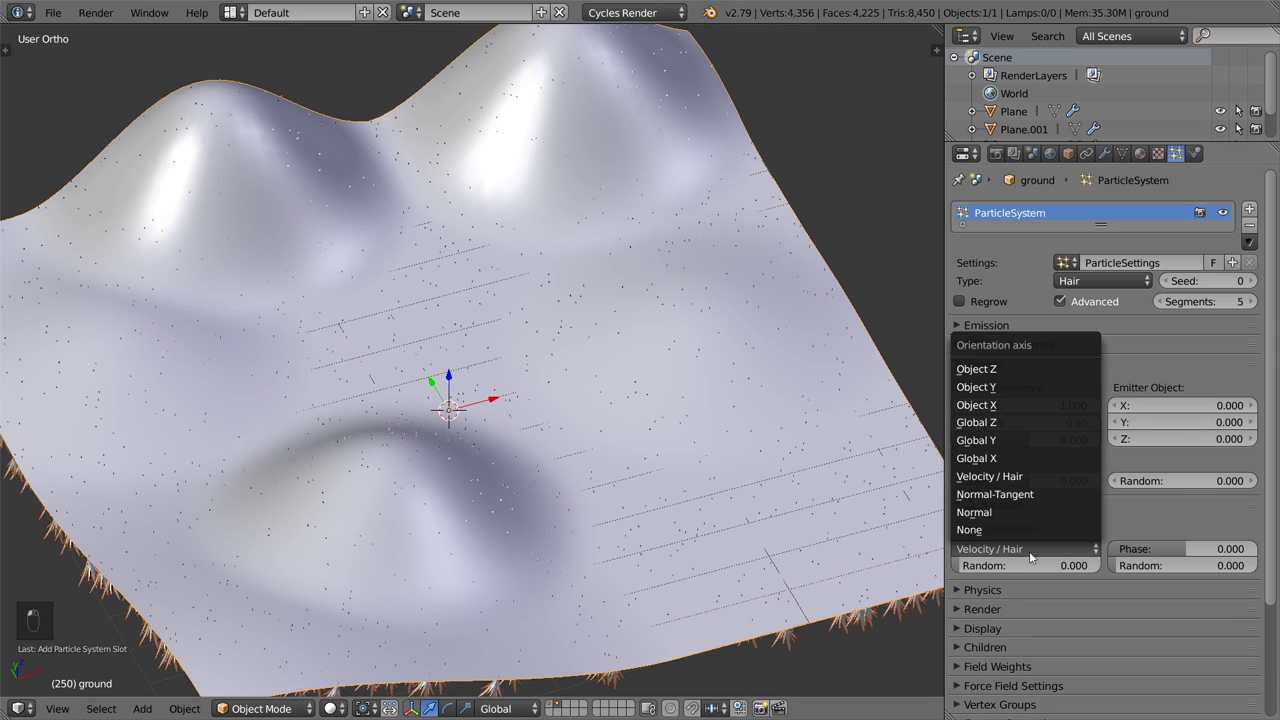
left_click(1018, 459)
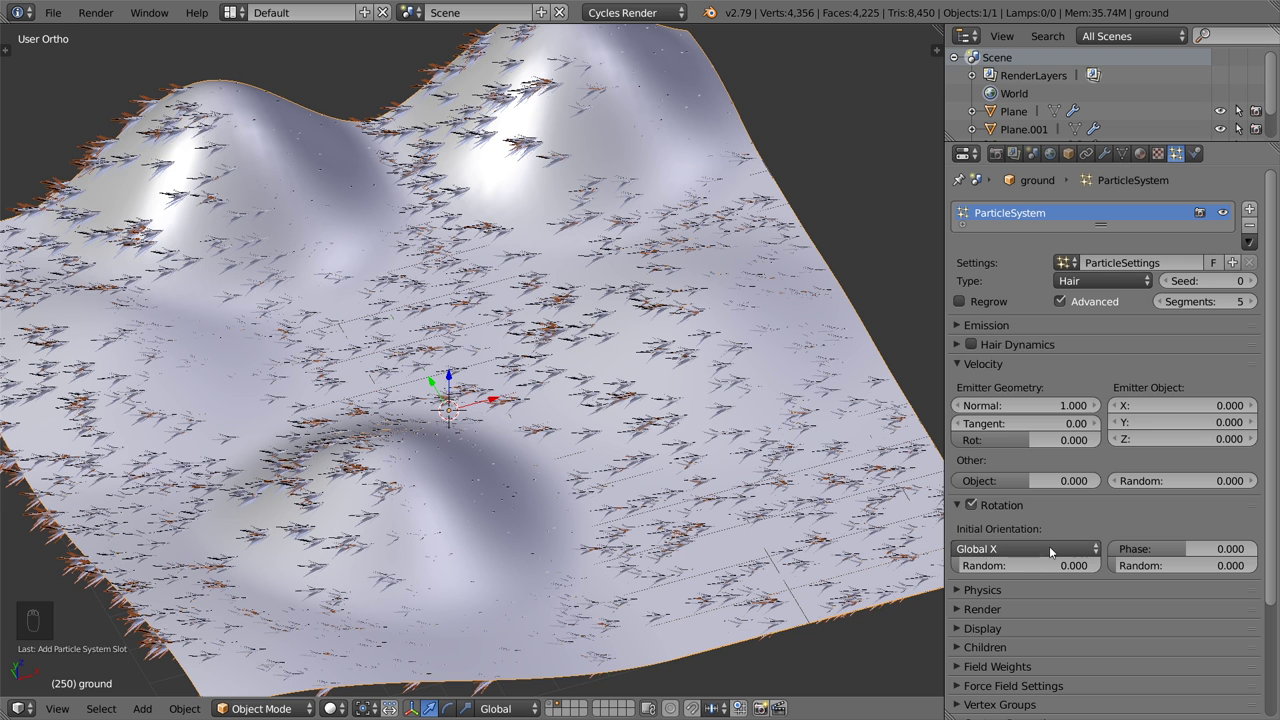
left_click(1049, 548)
left_click(1020, 440)
left_click(1061, 550)
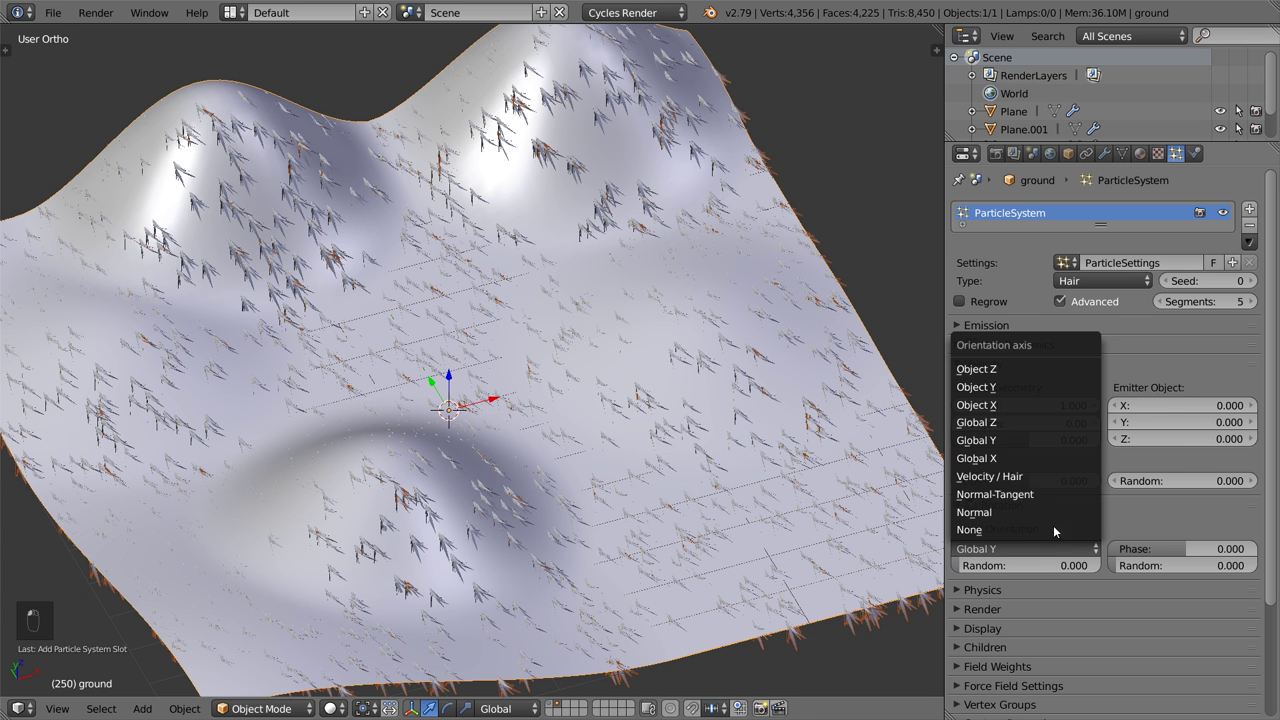
left_click(1000, 422)
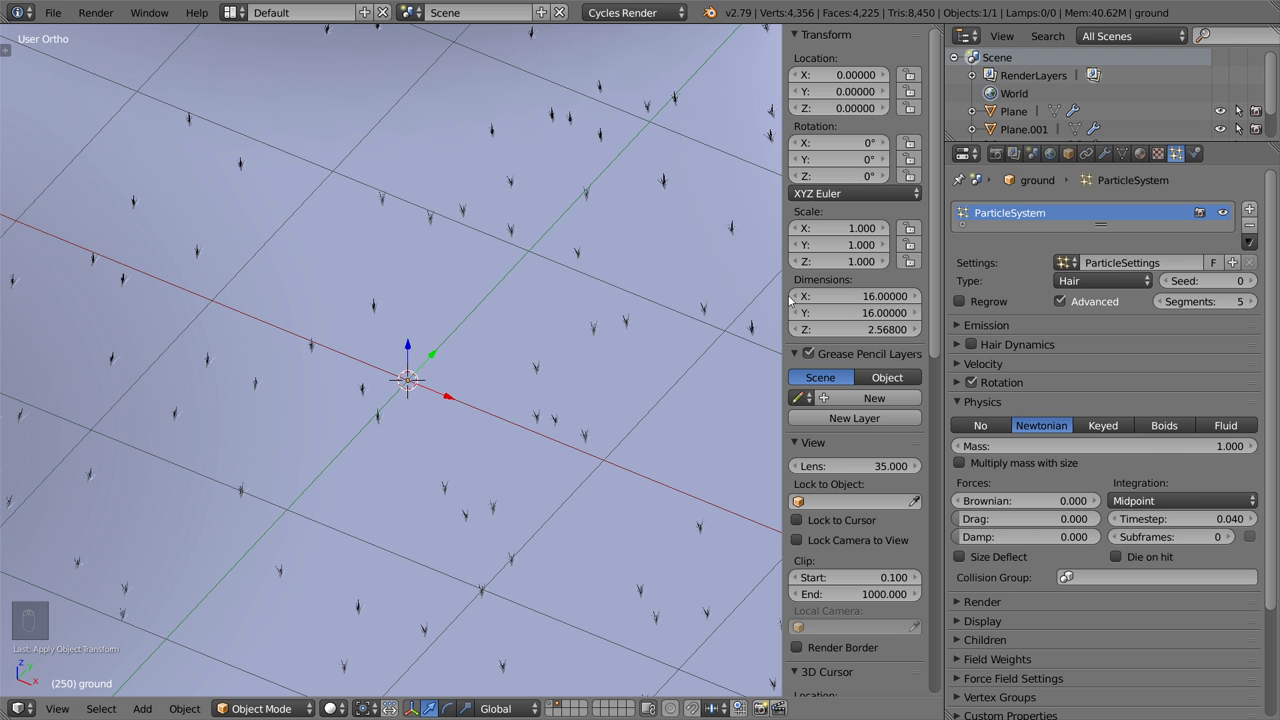
Hide the transform properties beside the 3D view and set the particles' Brownian force to 0.06
left_click(543, 317)
middle_click_drag(543, 317, 575, 313)
key("n")
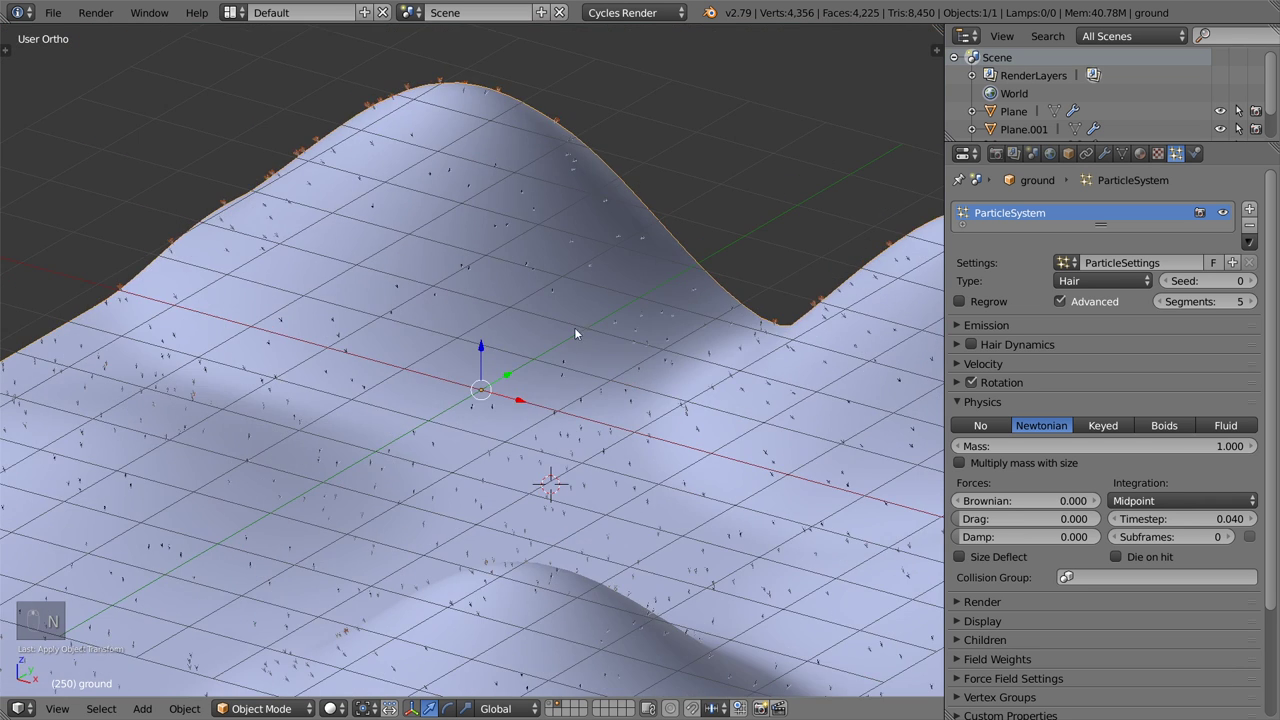
scroll(584, 397, "down", 3)
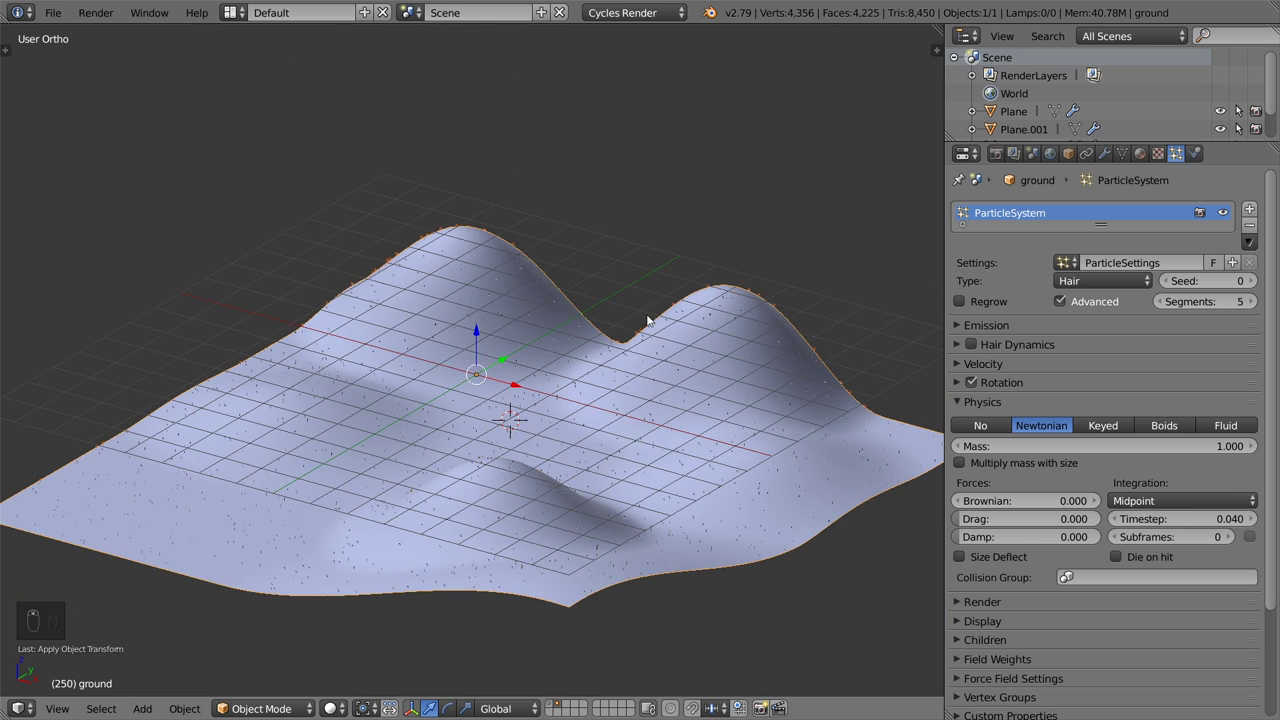
scroll(645, 340, "up", 4)
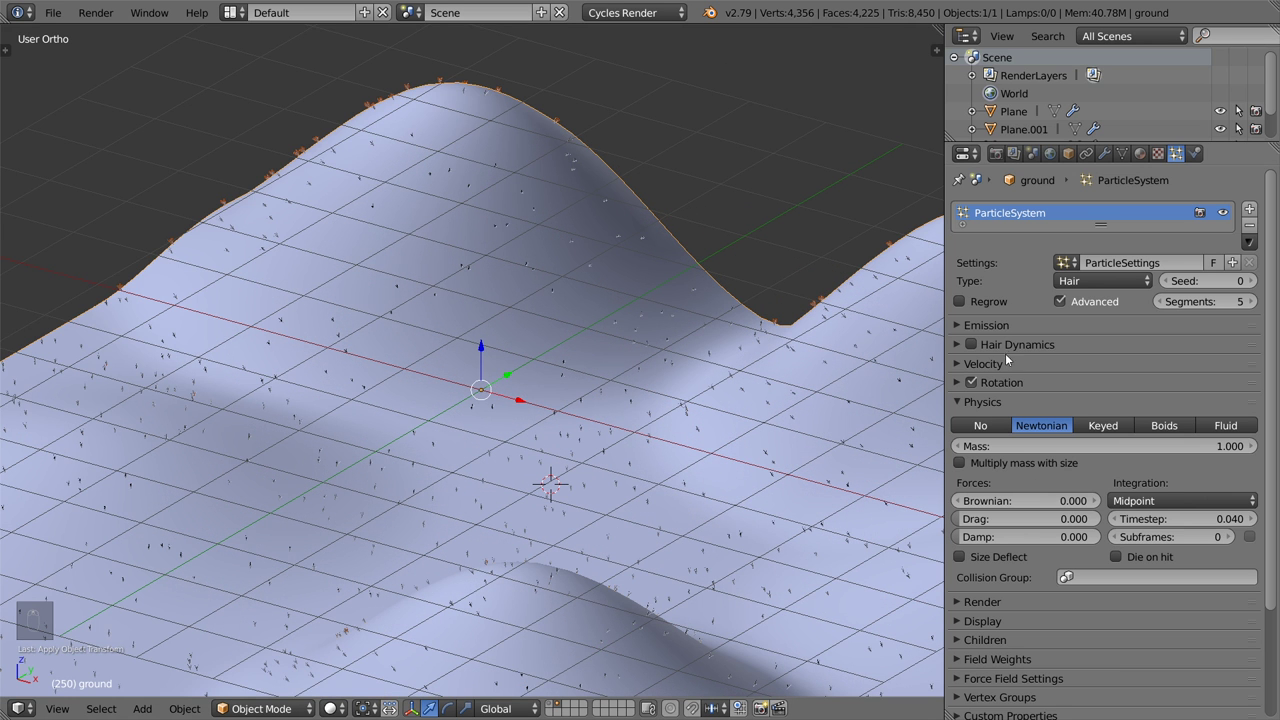
left_click_drag(1043, 510, 1041, 503)
left_click(1041, 503)
key("Return")
left_click(1041, 503)
type("0.1")
key("BackSpace")
key("BackSpace")
key("BackSpace")
type(".06")
key("Return")
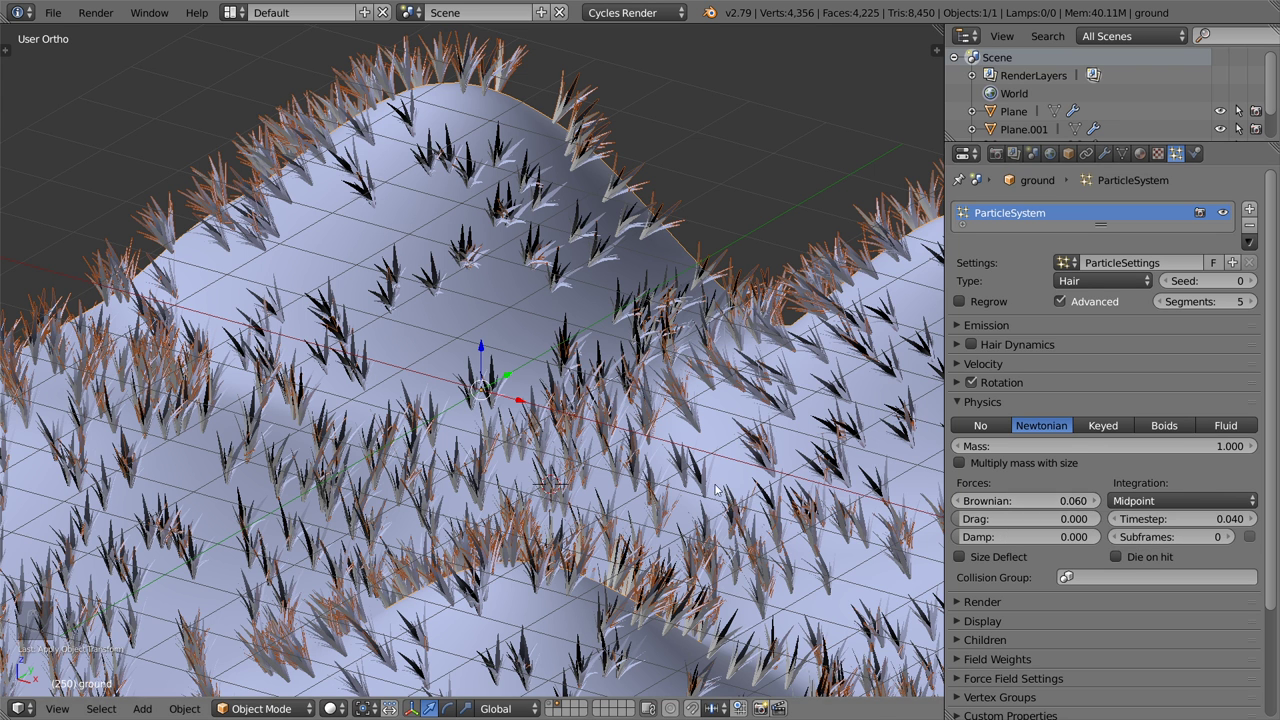
Try a hair length of 2 in the Emission settings and settle on 2.5
key("KP_Subtract")
left_click(986, 325)
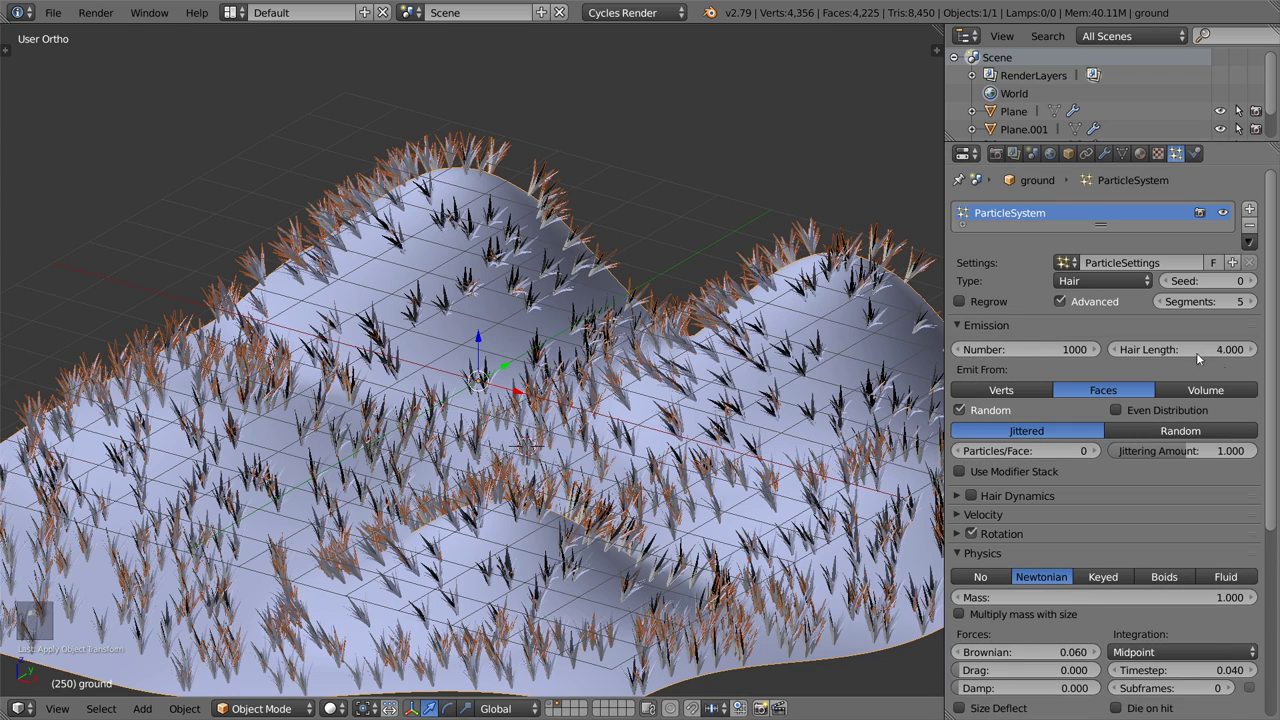
left_click_drag(1174, 349, 1180, 349)
left_click(1174, 349)
type("2")
key("Return")
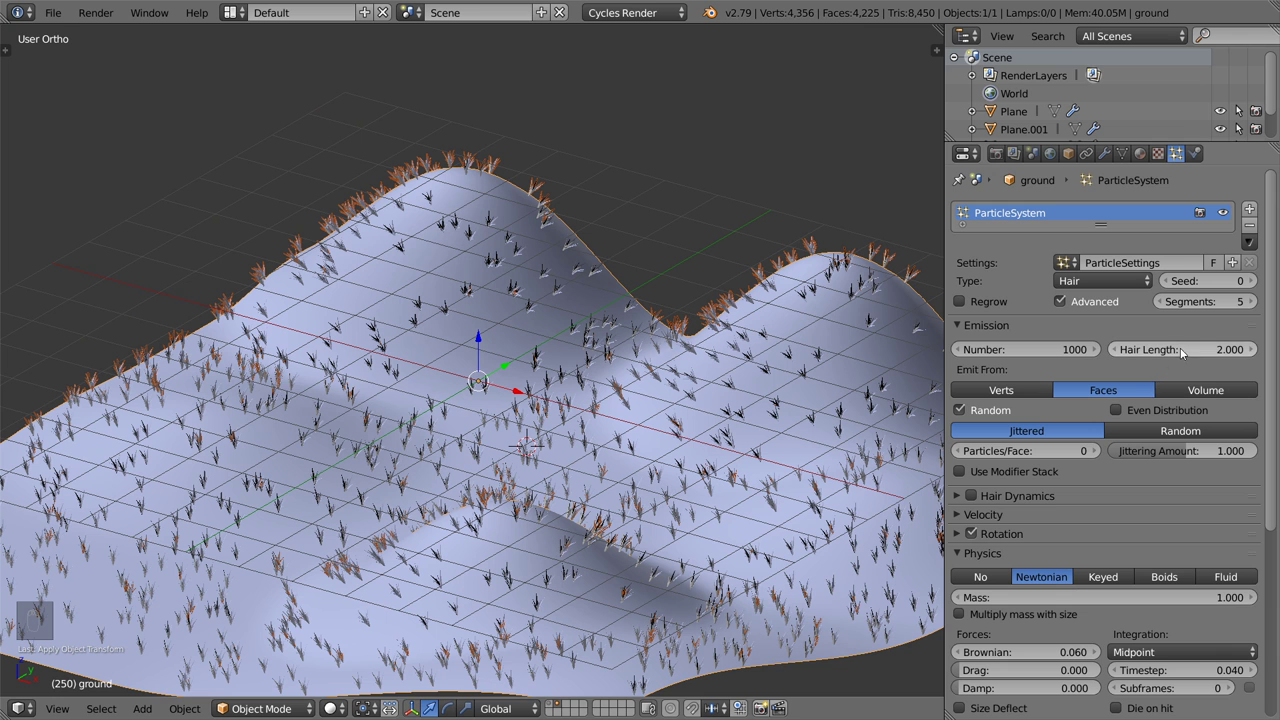
left_click(1199, 348)
type("2.5")
key("Return")
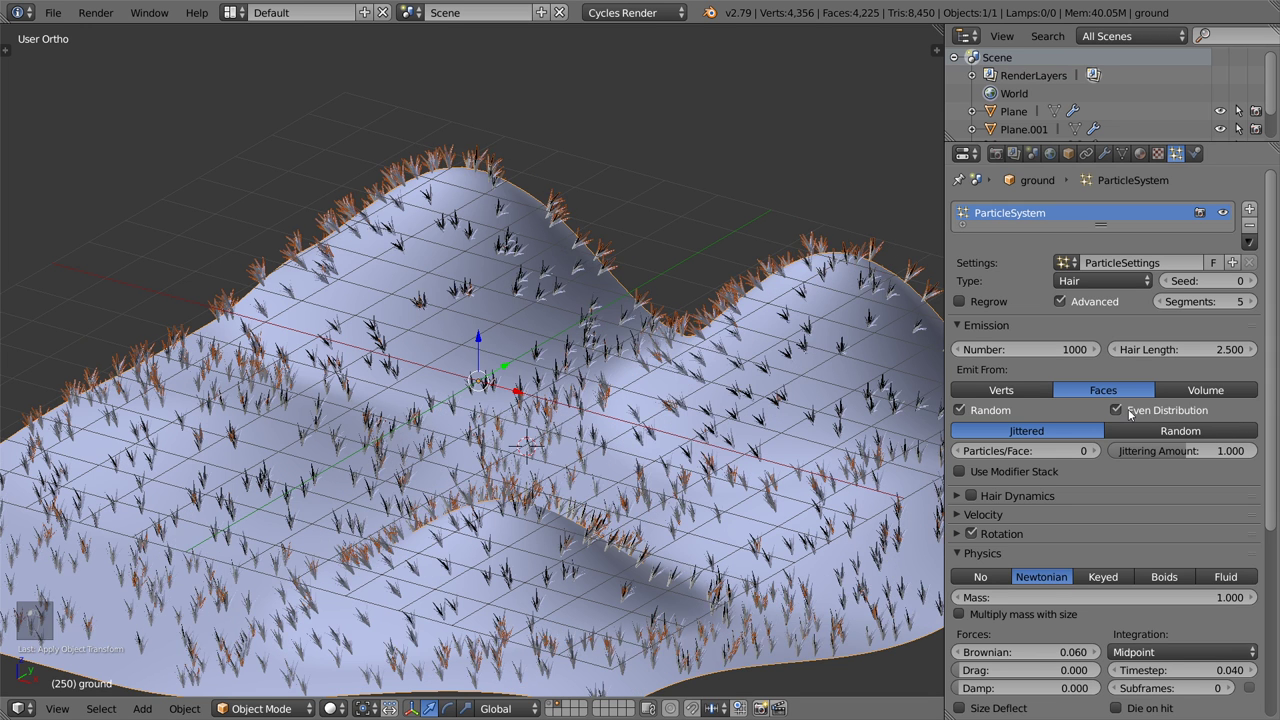
Emit the hair with Random distribution, with Even Distribution off, and set the particle number to 2000
left_click(1172, 430)
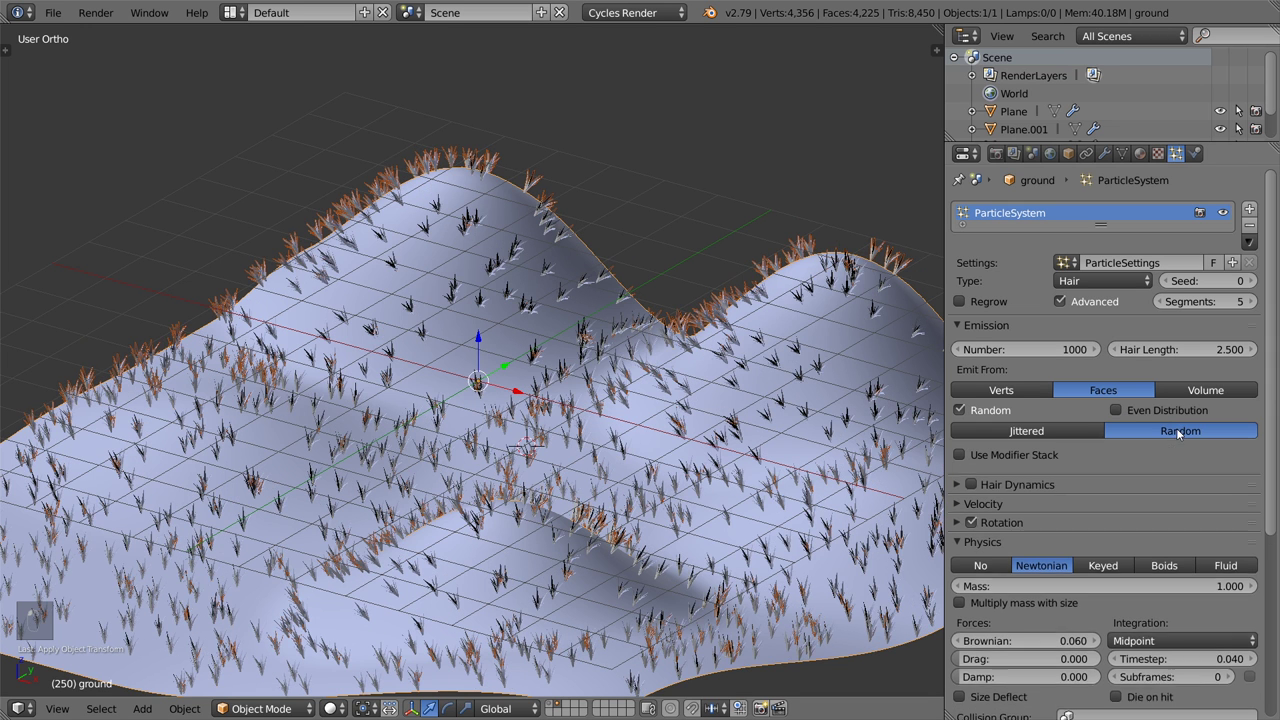
left_click(1002, 350)
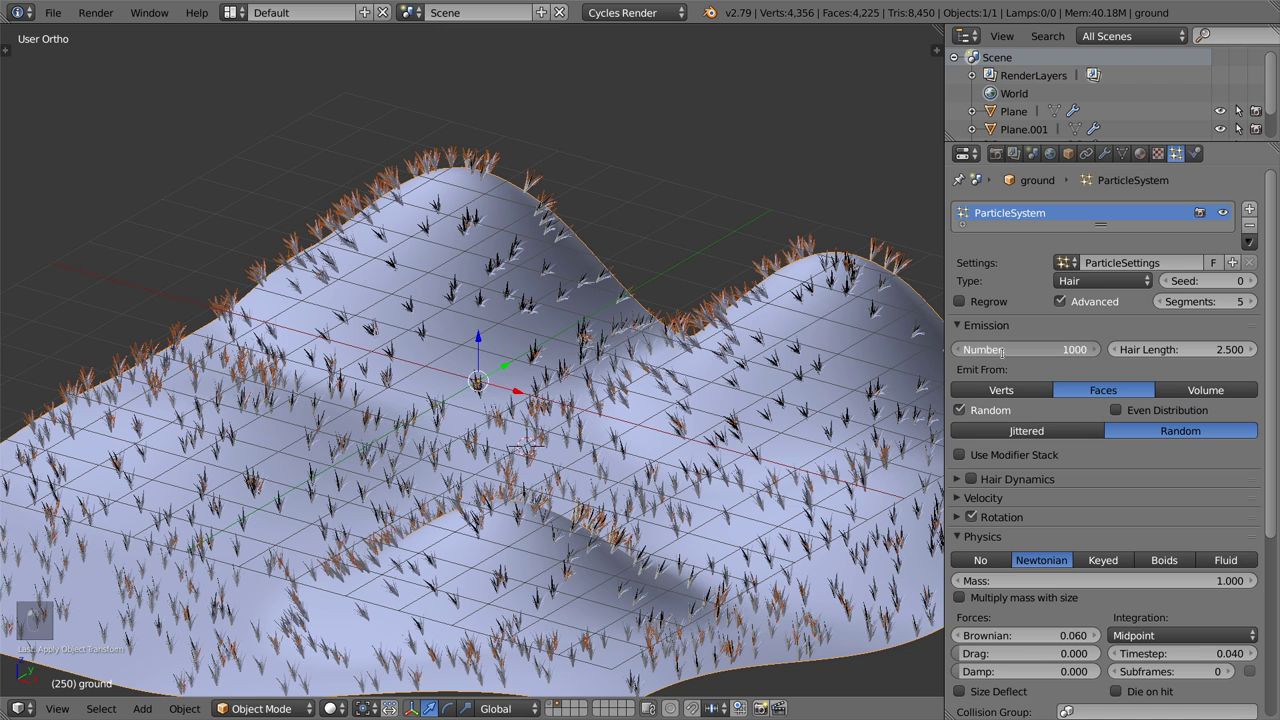
type("2000")
key("Return")
left_click(1003, 328)
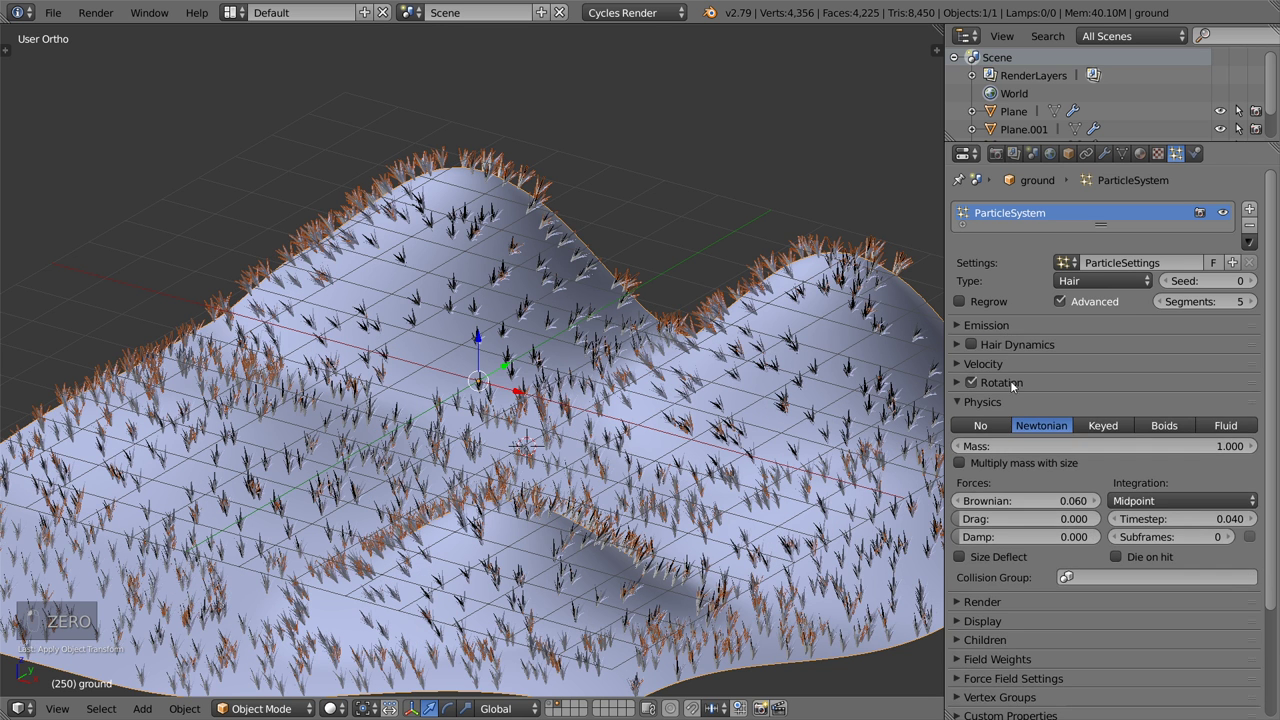
Switch the hair system's children to Interpolated
left_click(1002, 397)
left_click(1001, 465)
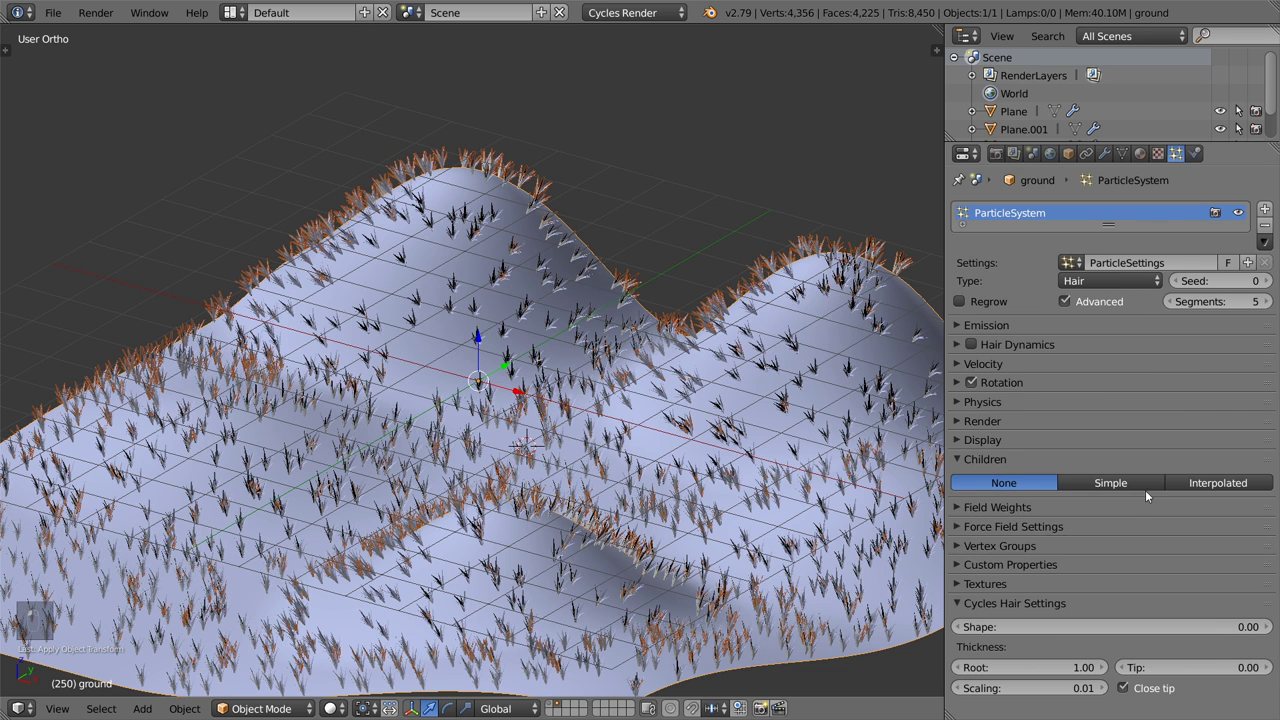
left_click(1214, 486)
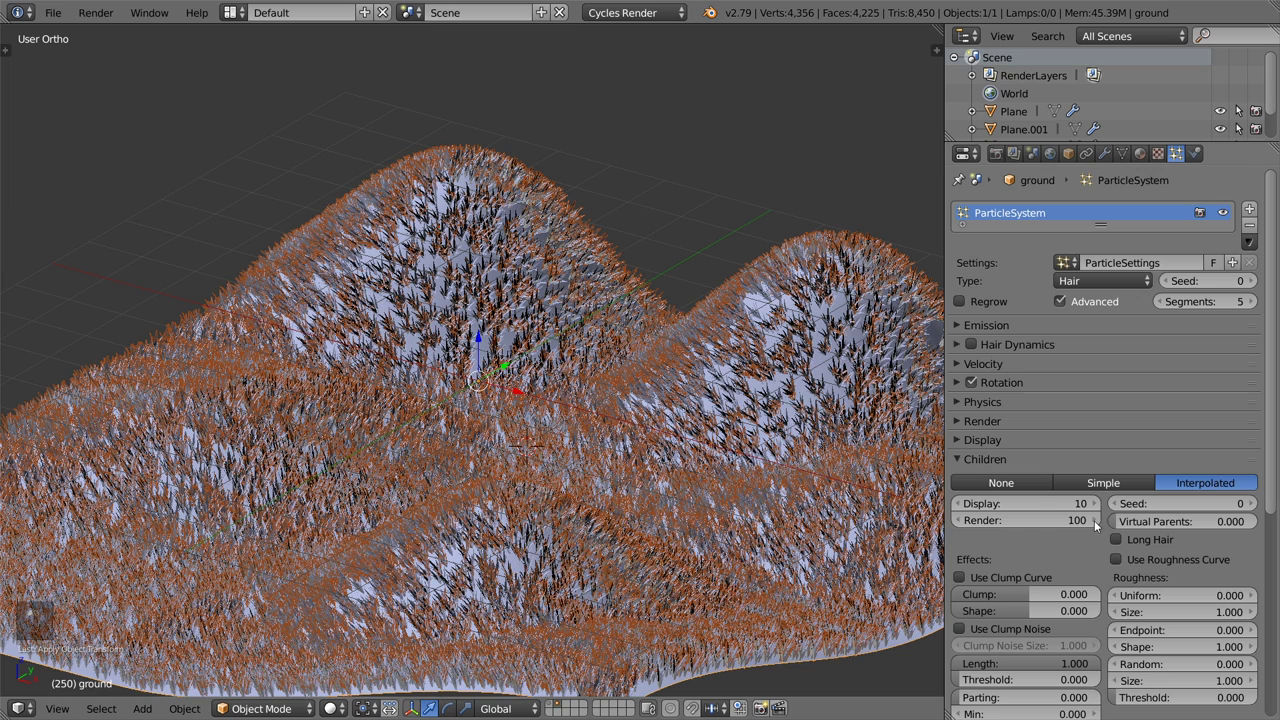
Set the child particle counts to 2 for display and 4 for render, and collapse the Children settings
left_click(1039, 503)
type("2")
key("Return")
left_click(1030, 521)
type("2")
key("Return")
left_click(1045, 521)
type("4")
key("Return")
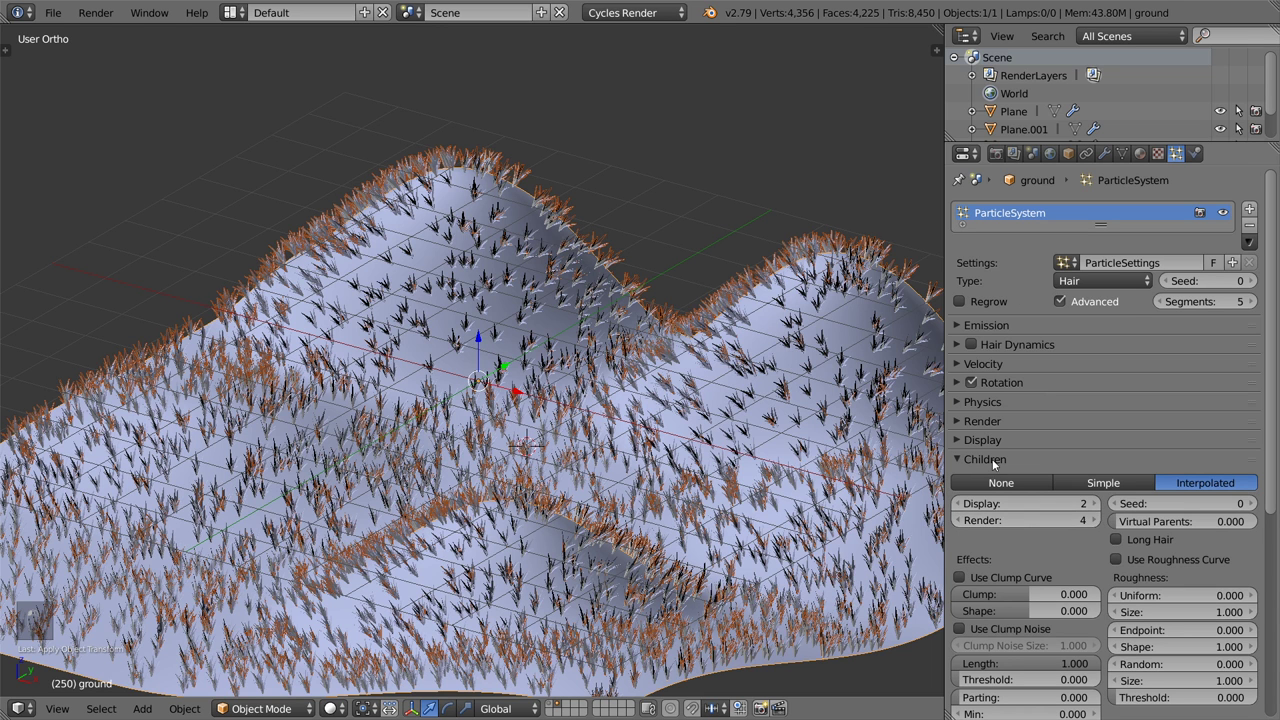
left_click(985, 459)
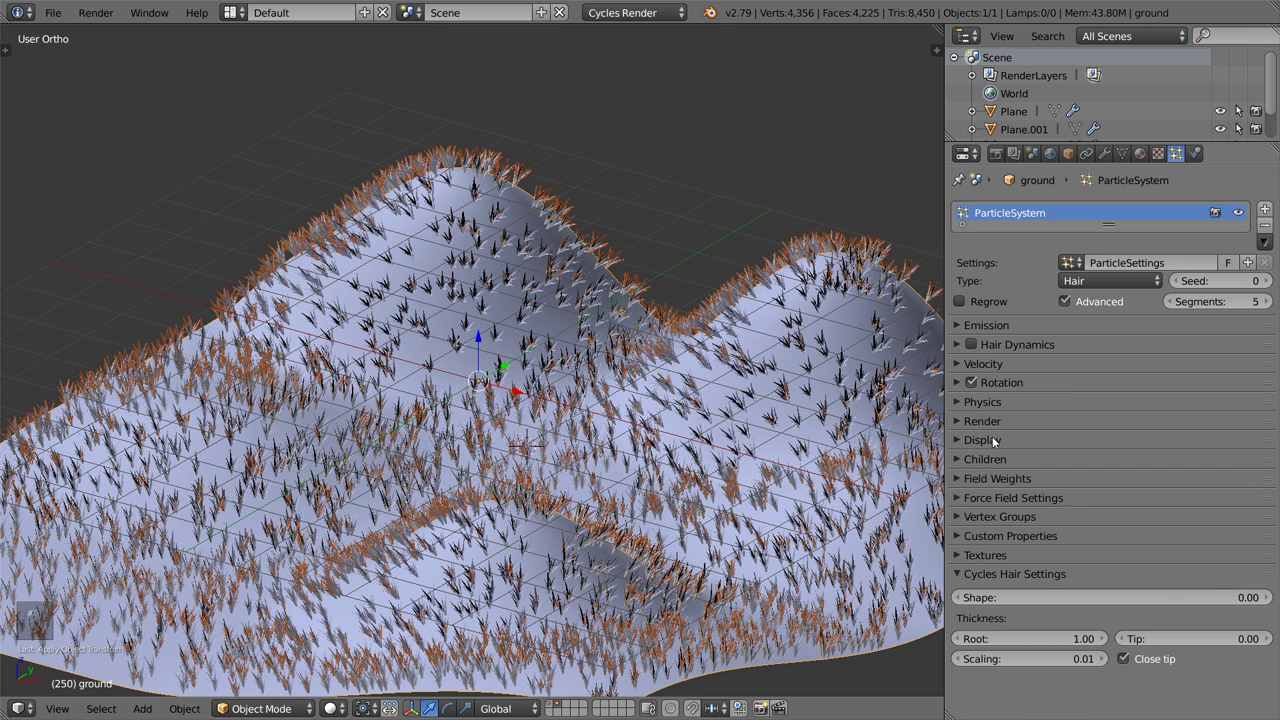
Adjust the particles' emitter geometry velocity to 0.625 for Normal and -0.373 for Rot
left_click(997, 383)
mouse_move(1142, 443)
left_mouse_down()
mouse_move(1190, 443)
mouse_move(1142, 450)
left_mouse_up()
left_click_drag(1017, 442, 1045, 442)
left_click(1009, 382)
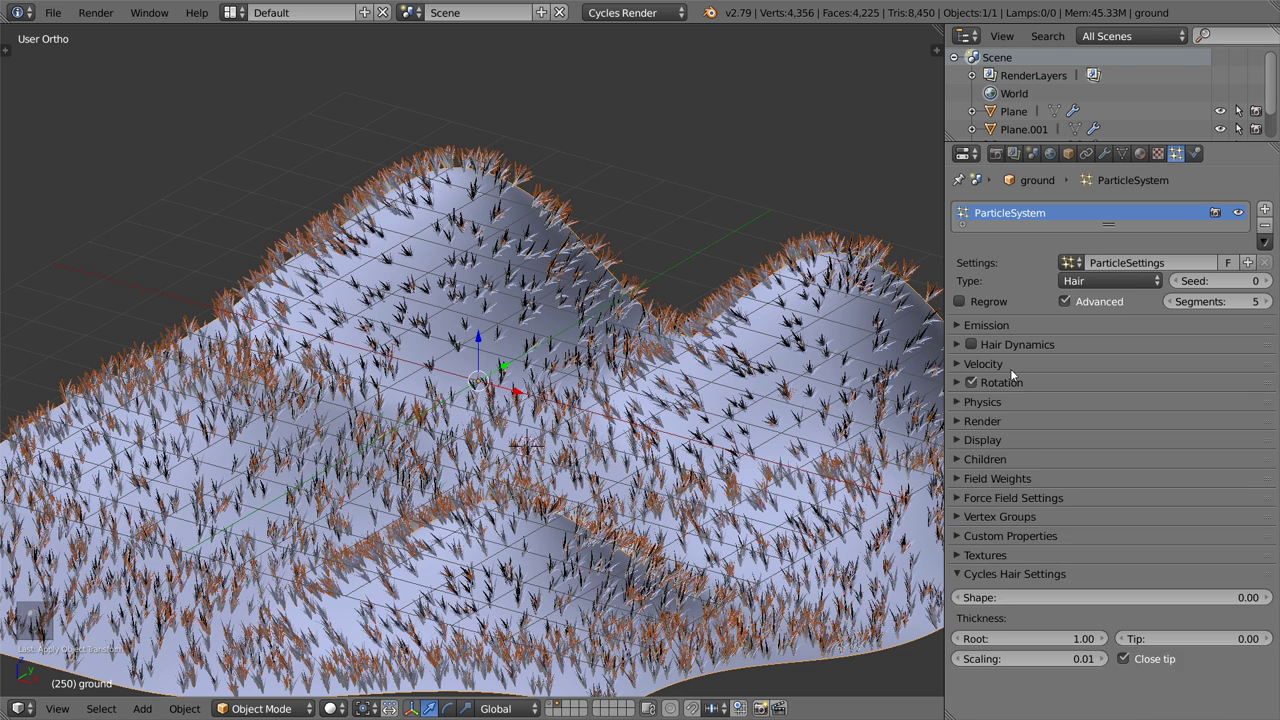
left_click(1010, 368)
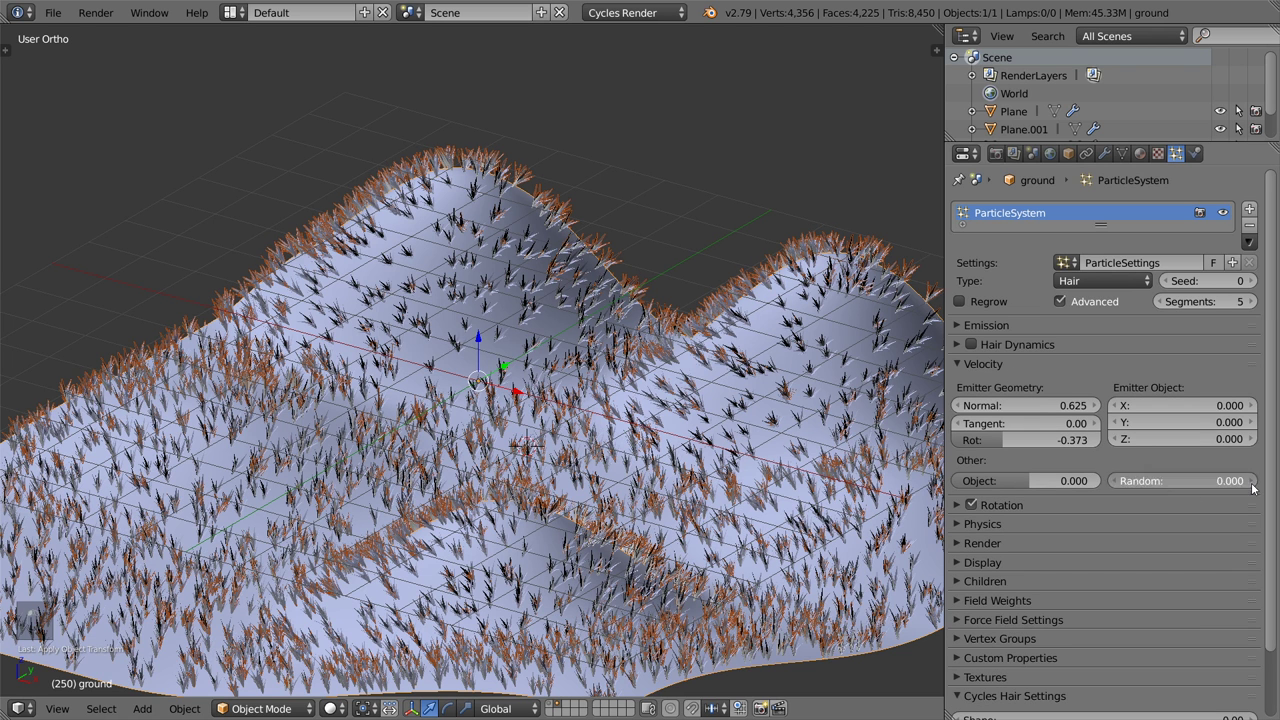
left_click(1018, 368)
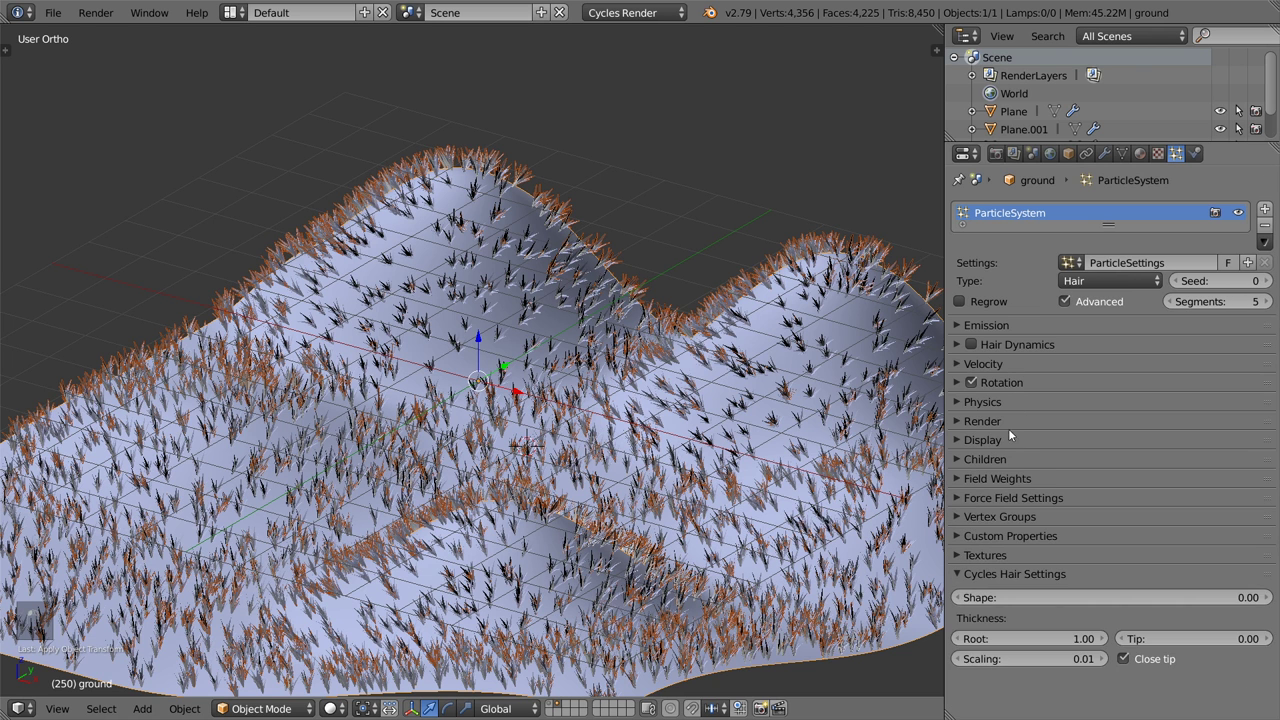
Try a damping of 0.01 in the particle system's Physics settings
left_click(998, 443)
left_click(998, 443)
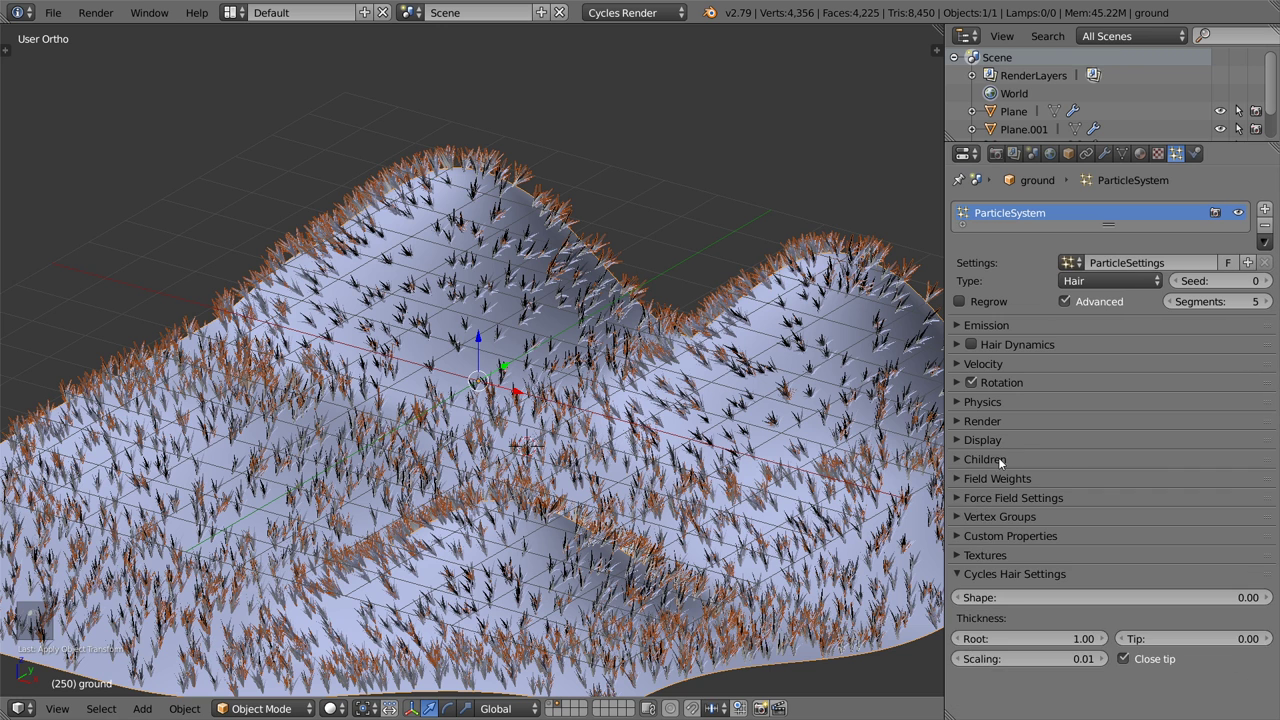
left_click(997, 406)
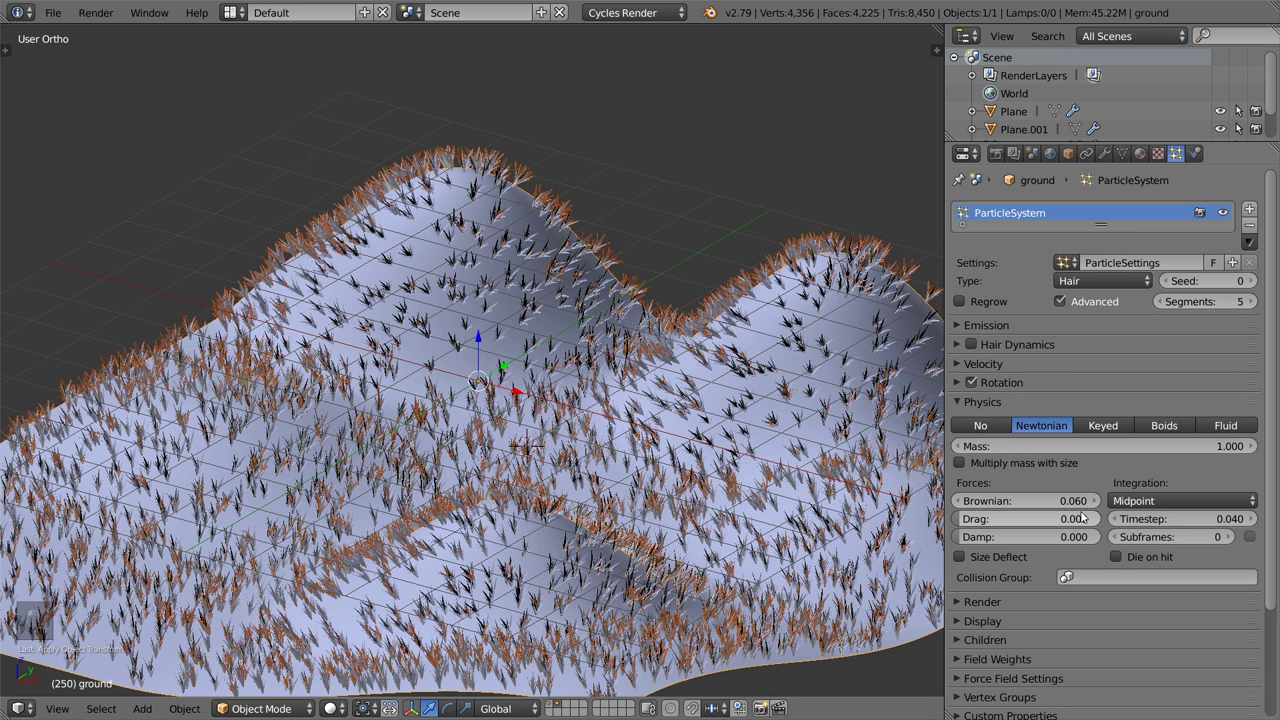
mouse_move(1055, 540)
left_mouse_down()
mouse_move(1125, 540)
mouse_move(1040, 540)
left_mouse_up()
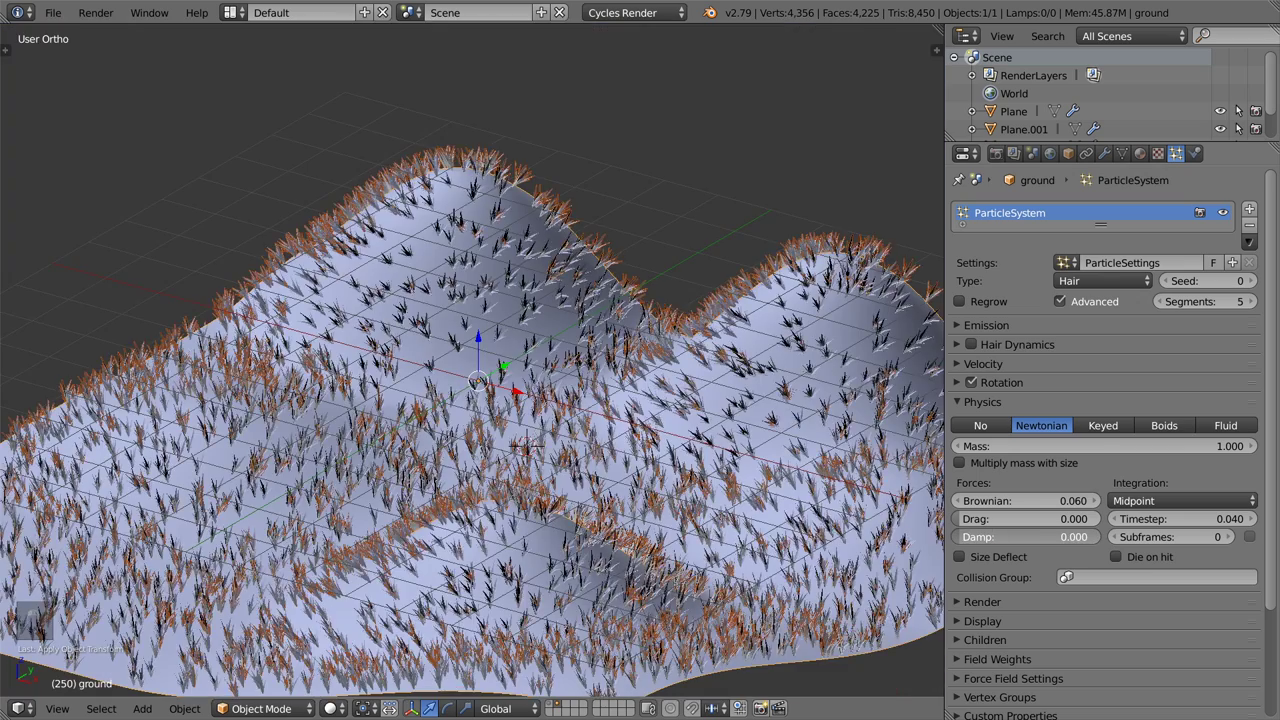
left_click(1040, 537)
type("0.0")
key("Return")
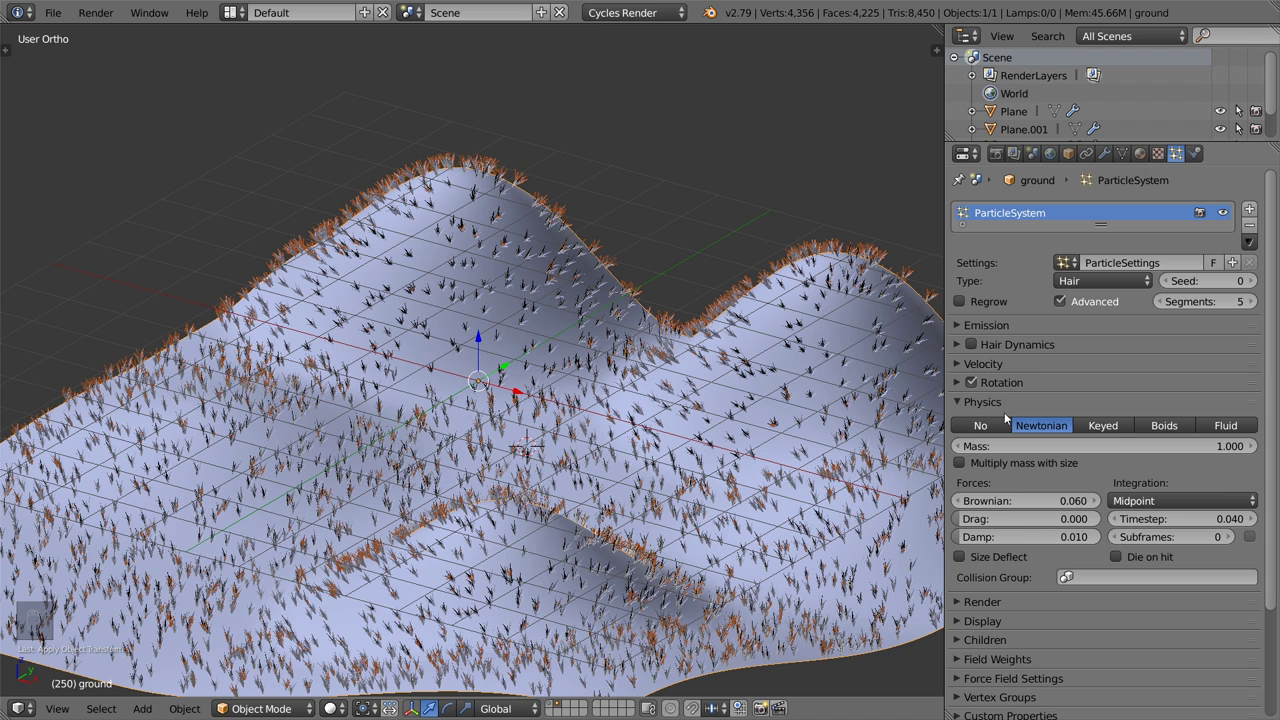
Set the particles' Brownian force to 0.13 and their damping to 0.005
left_click(1021, 499)
type("0.1")
key("Return")
left_click(1091, 499)
left_click(1091, 499)
left_click(1091, 499)
left_click(1068, 537)
type("0.005")
key("Return")
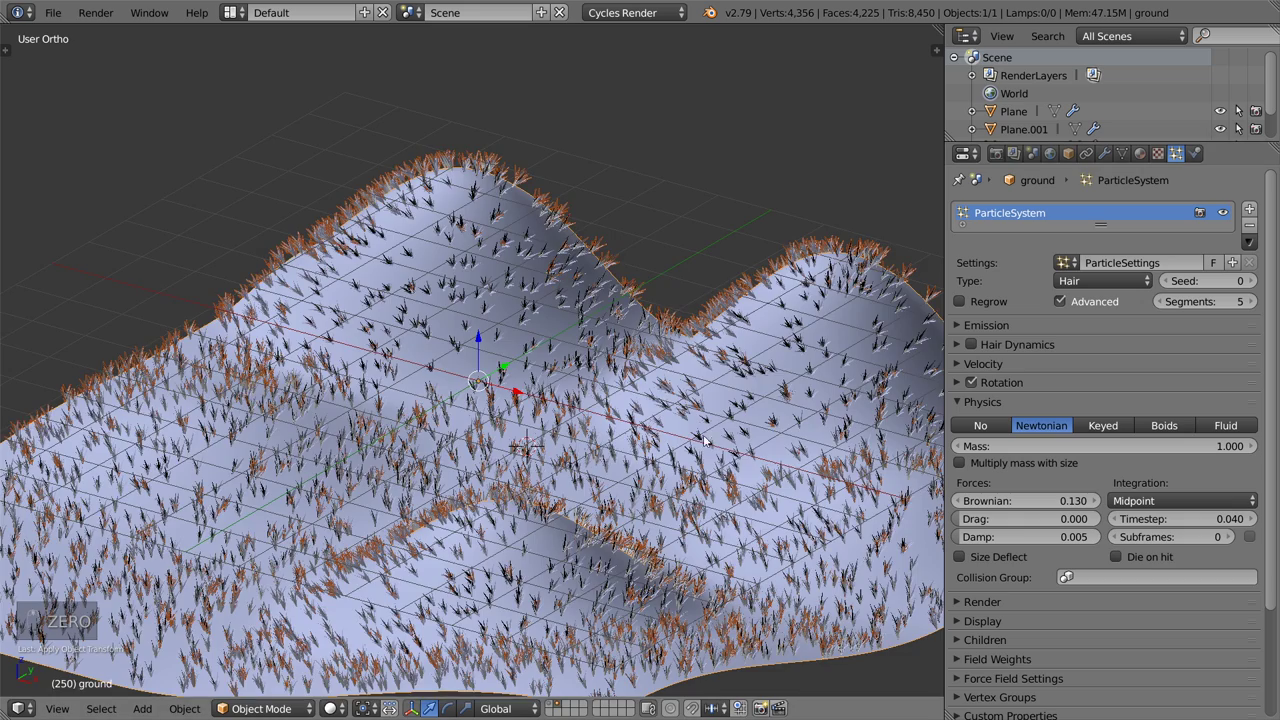
Add a camera to the scene and align it to the current view of the grassy hills
scroll(640, 458, "up", 4)
scroll(636, 462, "up", 3)
scroll(600, 466, "down", 3)
key("shift+a")
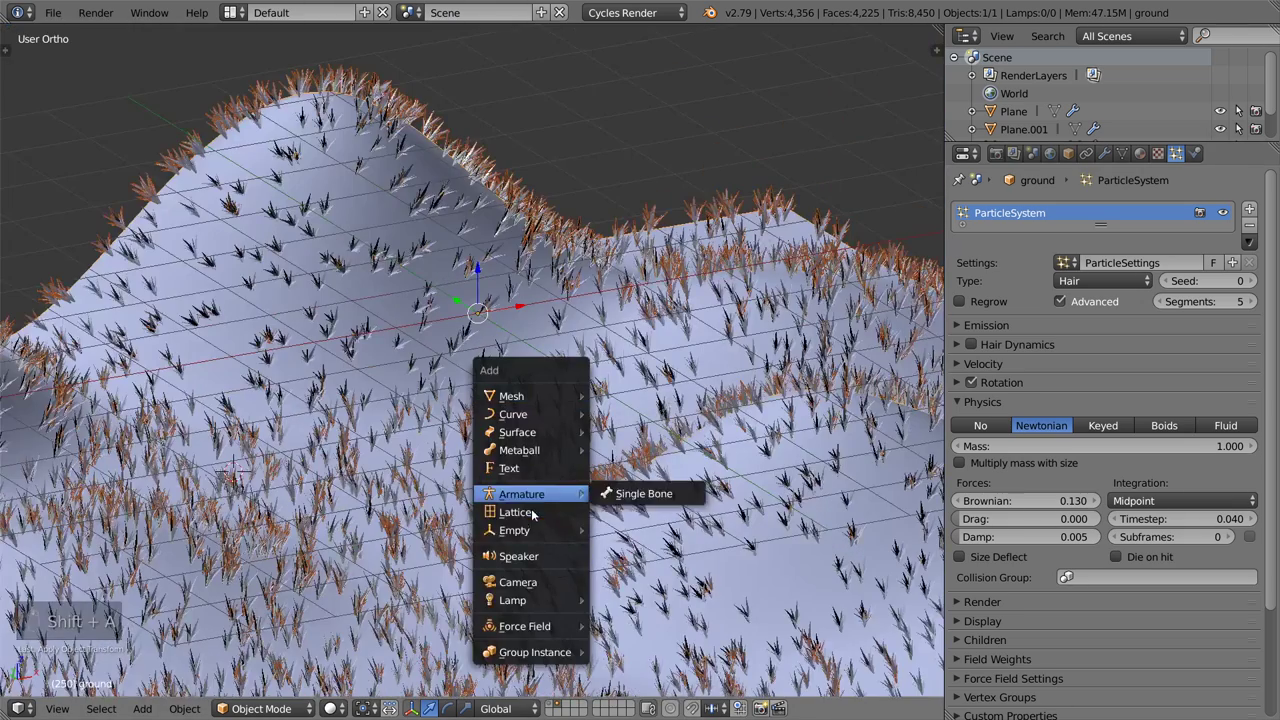
left_click(548, 582)
key("ctrl+alt+KP_0")
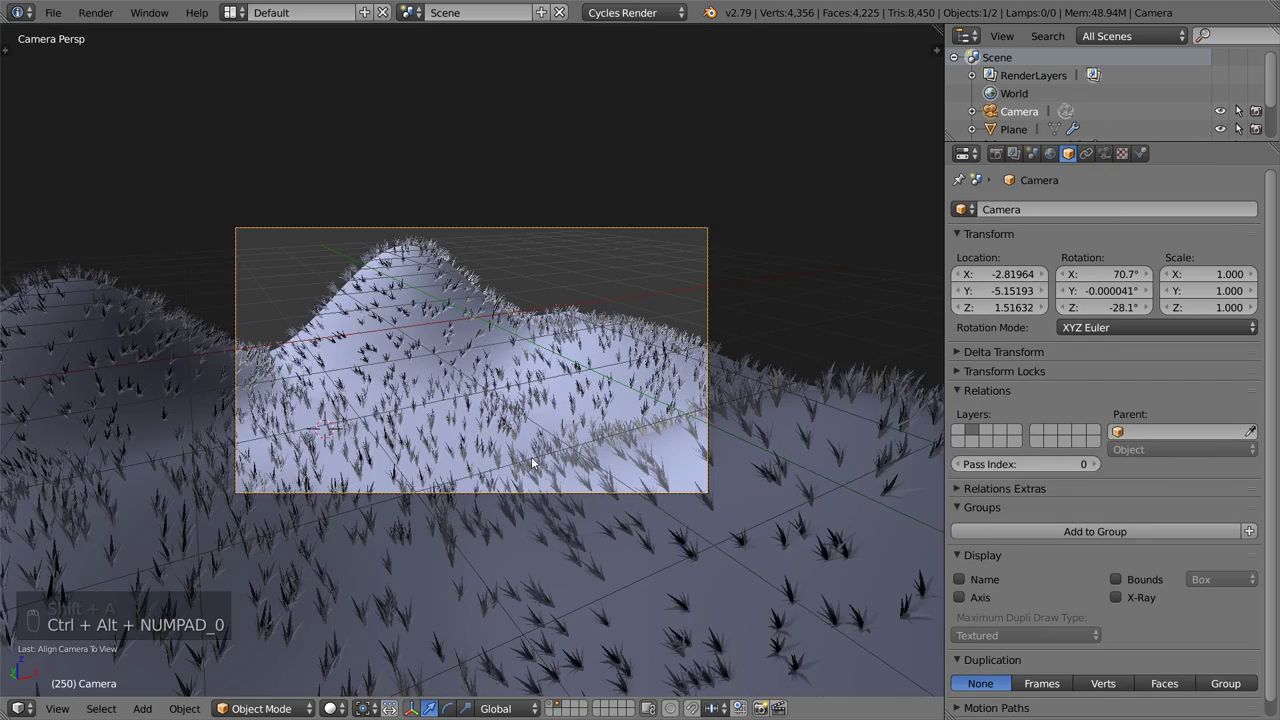
Lock the camera to the view and reframe it further back, looking down over the grassy ground
key("n")
left_click(842, 472)
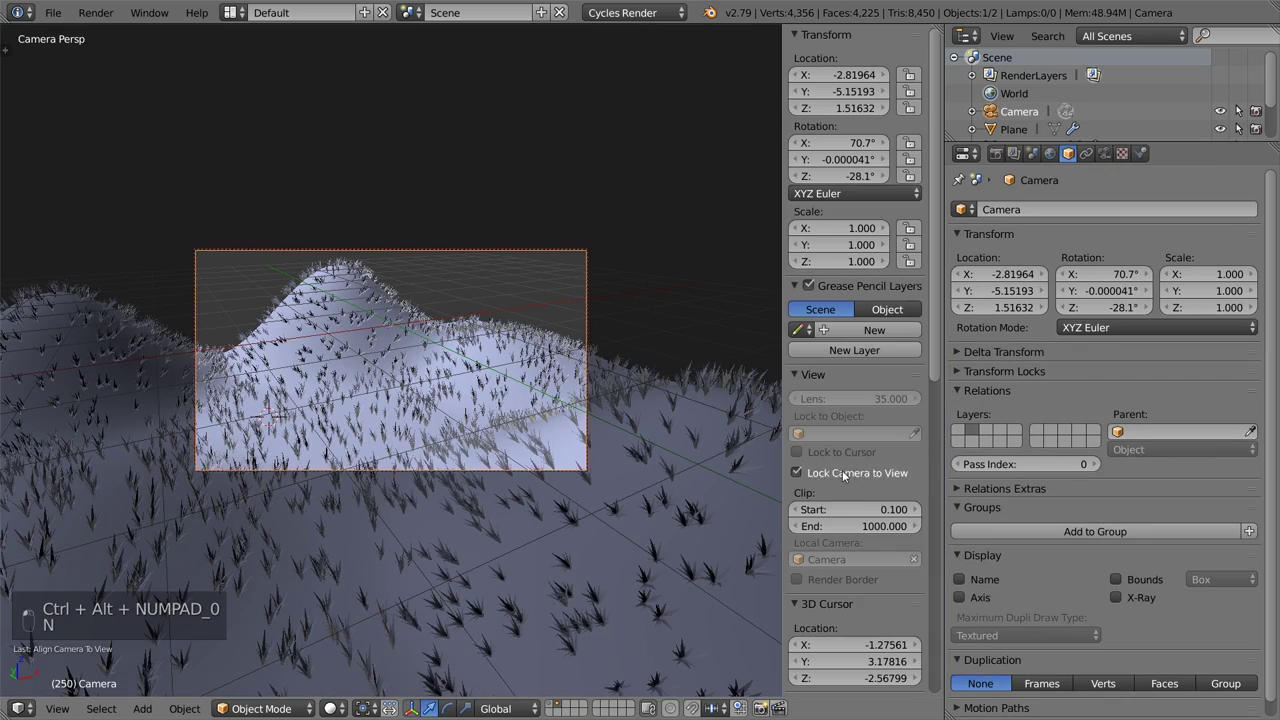
key("n")
mouse_move(600, 400)
middle_mouse_down()
mouse_move(588, 328)
mouse_move(620, 382)
mouse_move(618, 407)
middle_mouse_up()
scroll(618, 407, "down", 2)
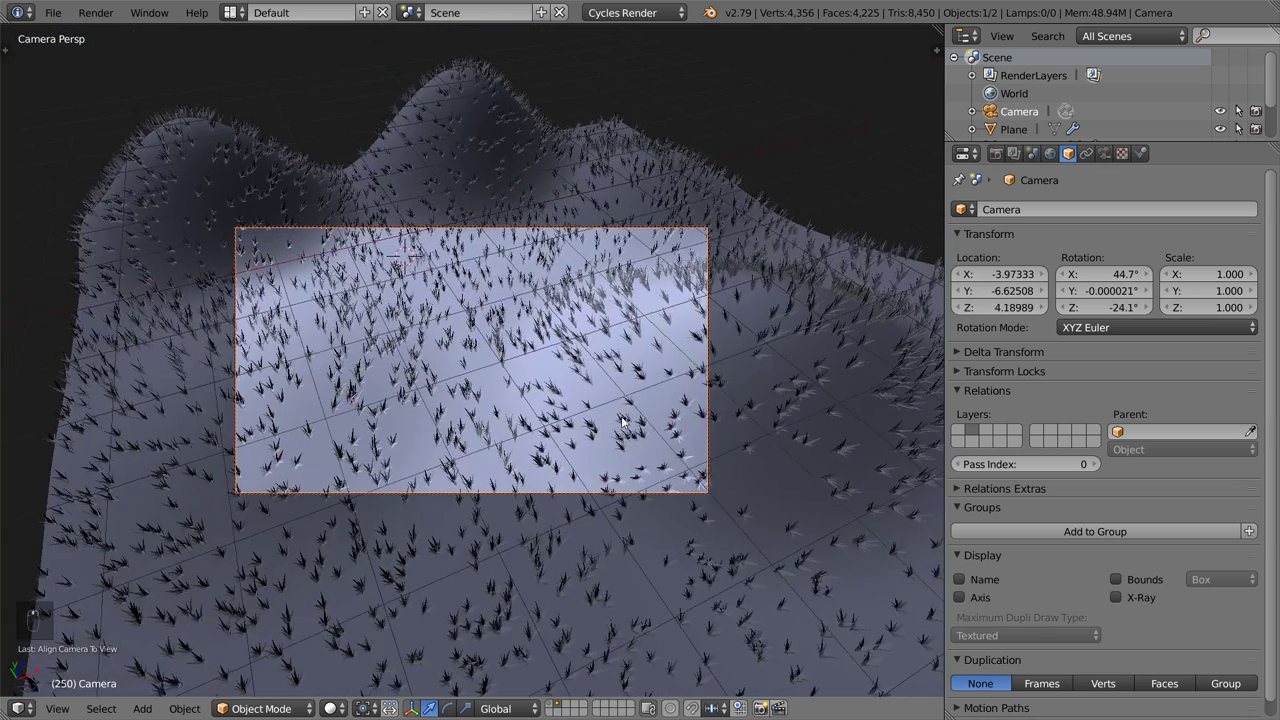
middle_click_drag(570, 371, 585, 352)
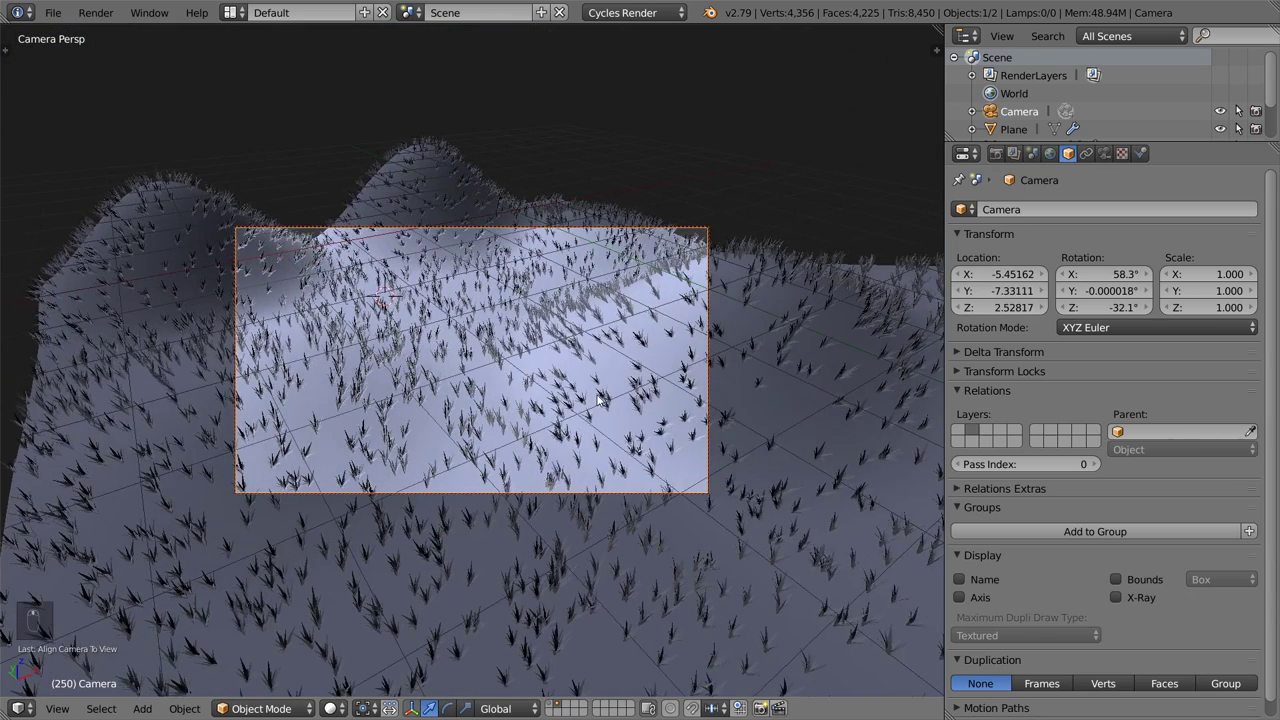
Recalculate the normals of the hilly ground mesh so they face outward
key("KP_0")
key("KP_7")
right_click(684, 377)
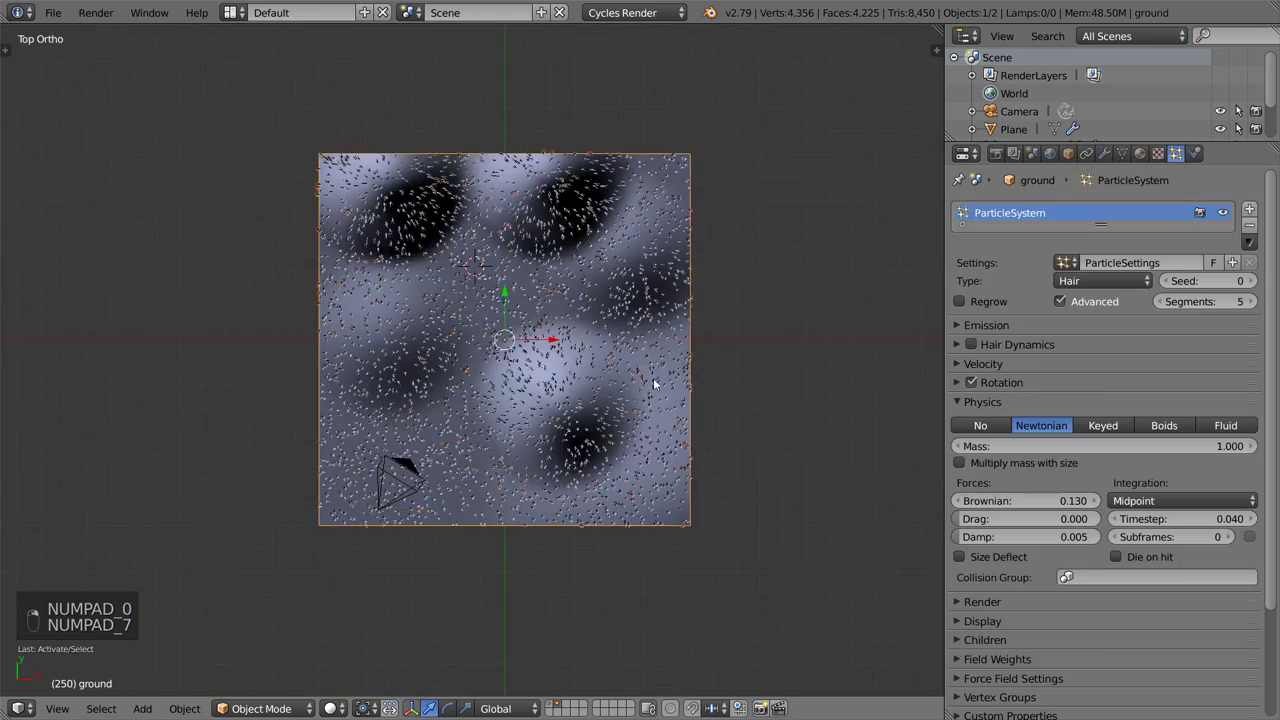
middle_click_drag(674, 402, 602, 247)
key("Tab")
key("ctrl+m")
right_click(633, 330)
key("ctrl+n")
key("Tab")
middle_click_drag(633, 337, 650, 440)
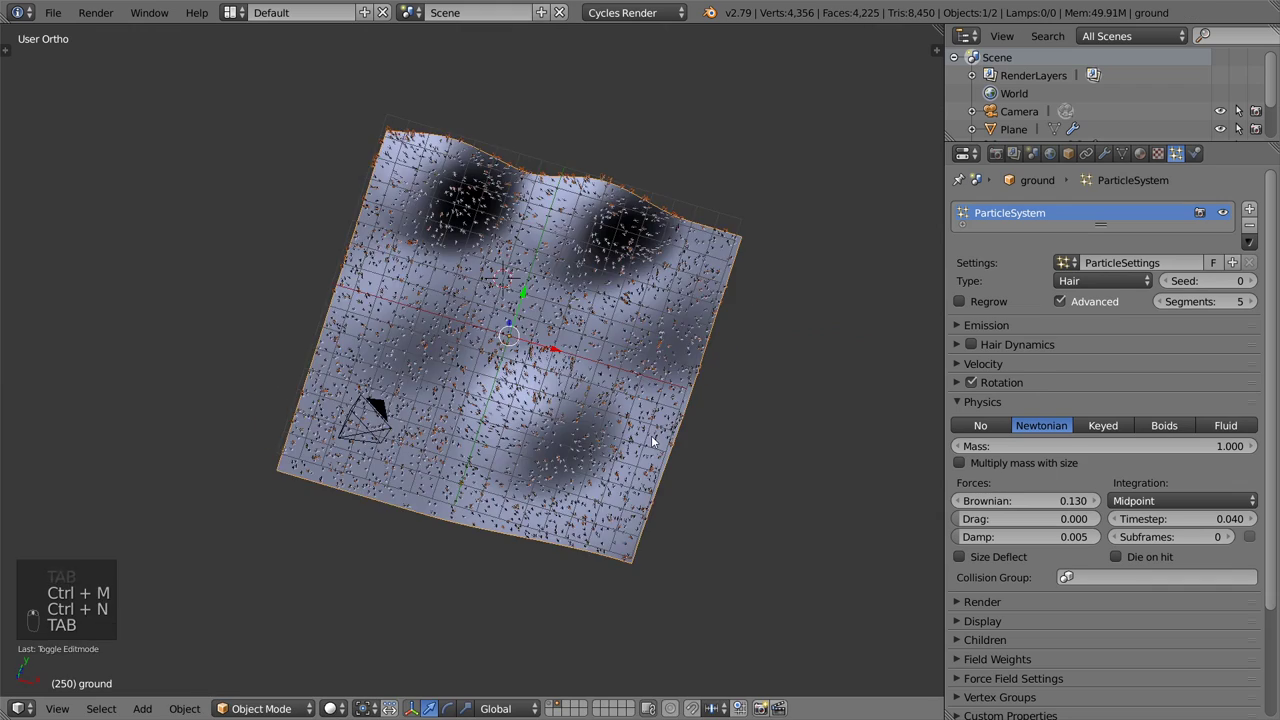
Add a sun lamp to the scene beside the grassy ground
key("KP_7")
scroll(680, 475, "up", 5)
scroll(680, 475, "down", 6)
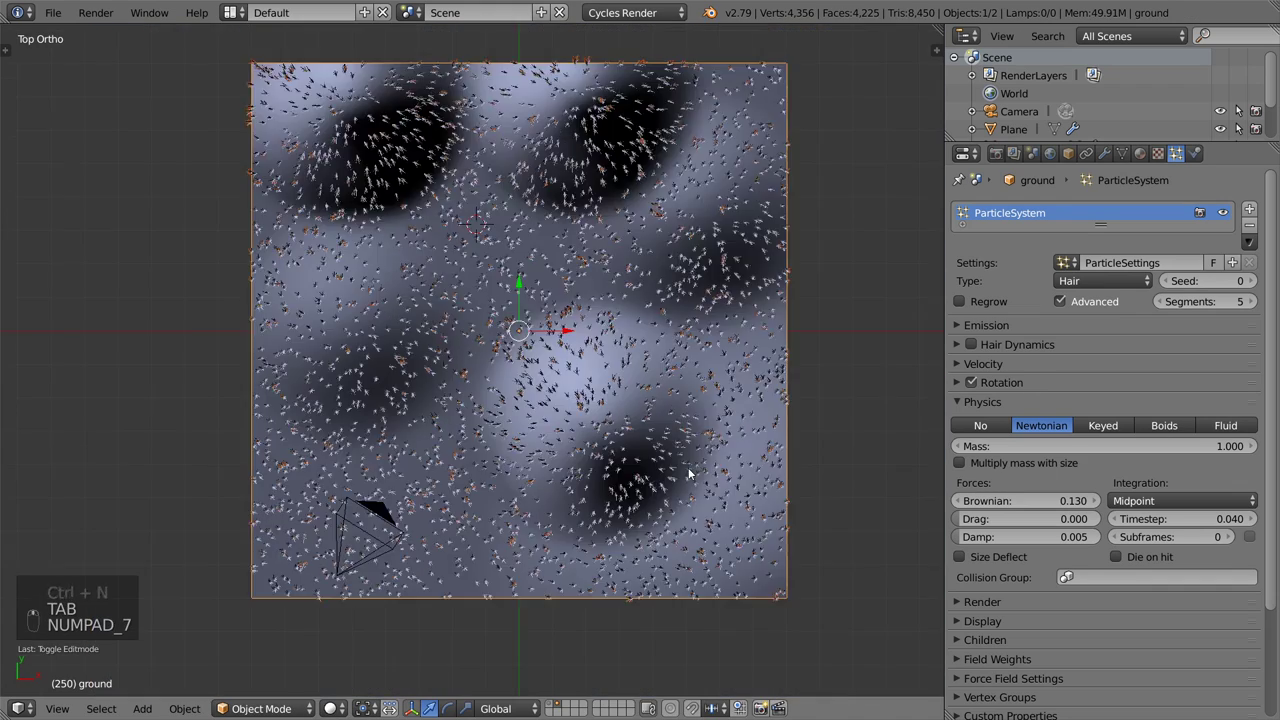
key("shift+a")
mouse_move(735, 520)
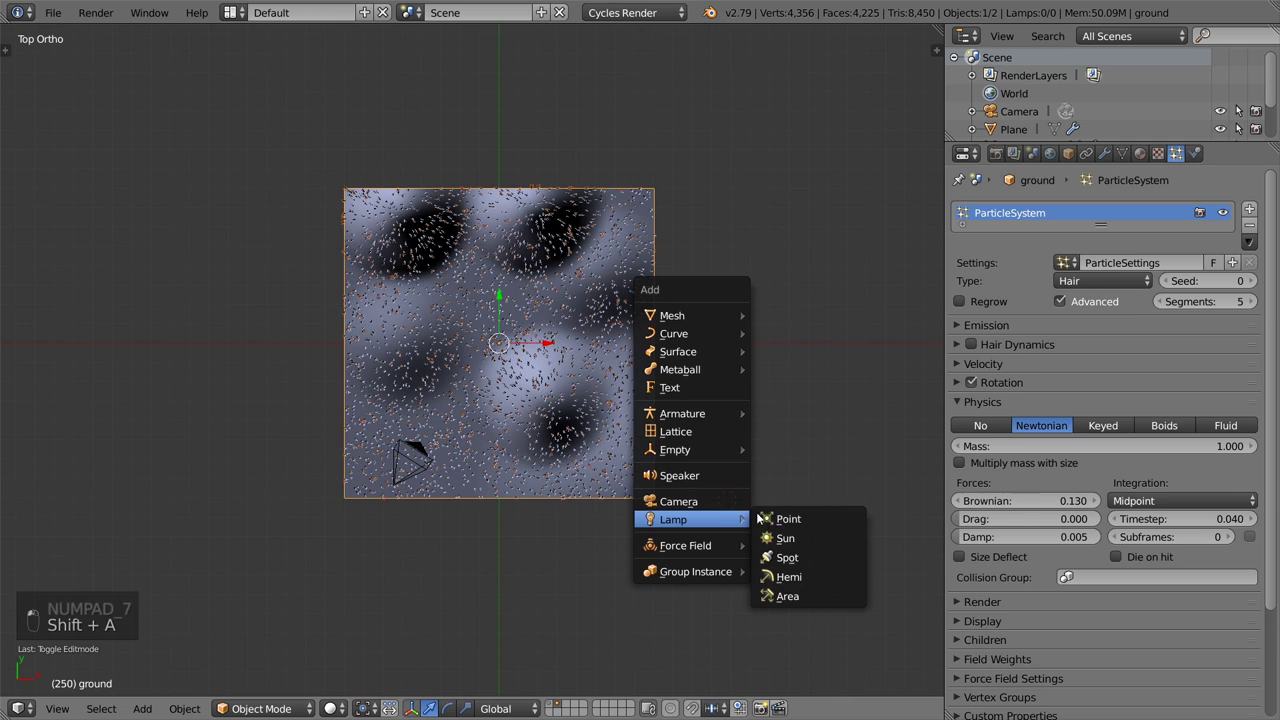
left_click(790, 536)
Raise the sun lamp high above the ground's +X side and rotate it 48° about Y toward the hills
key("KP_1")
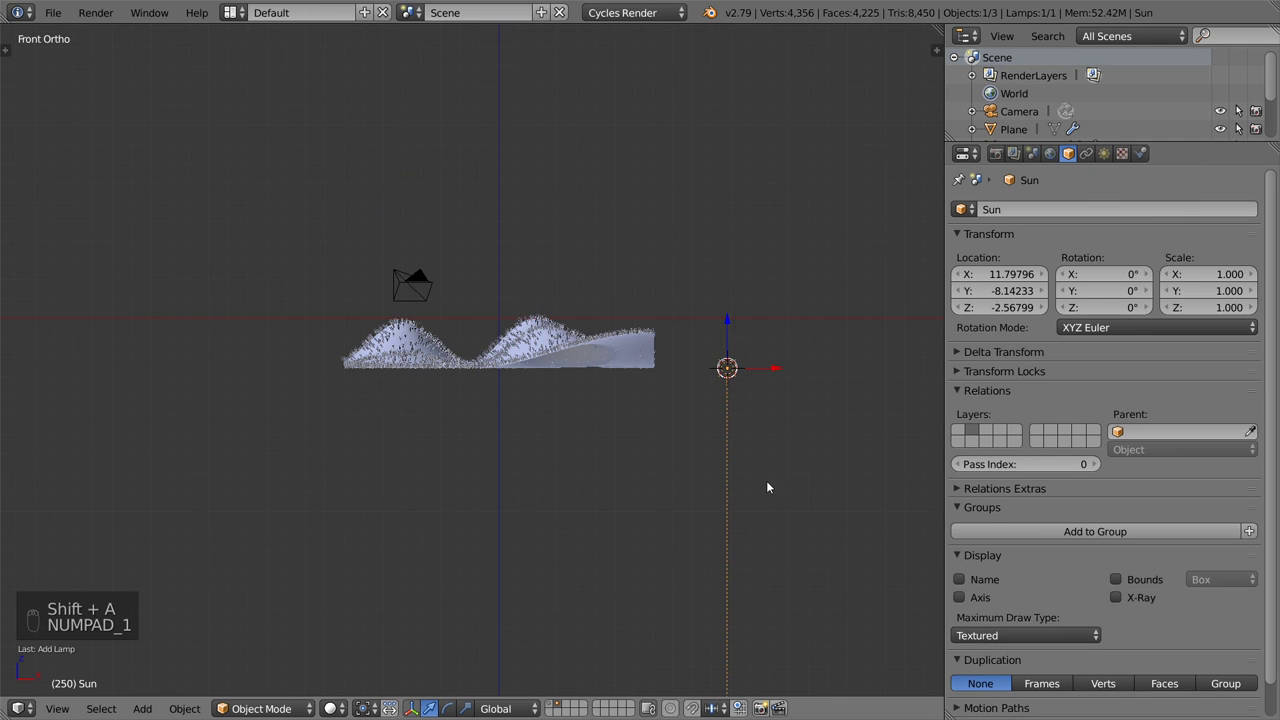
key("g")
left_click(812, 250)
key("r")
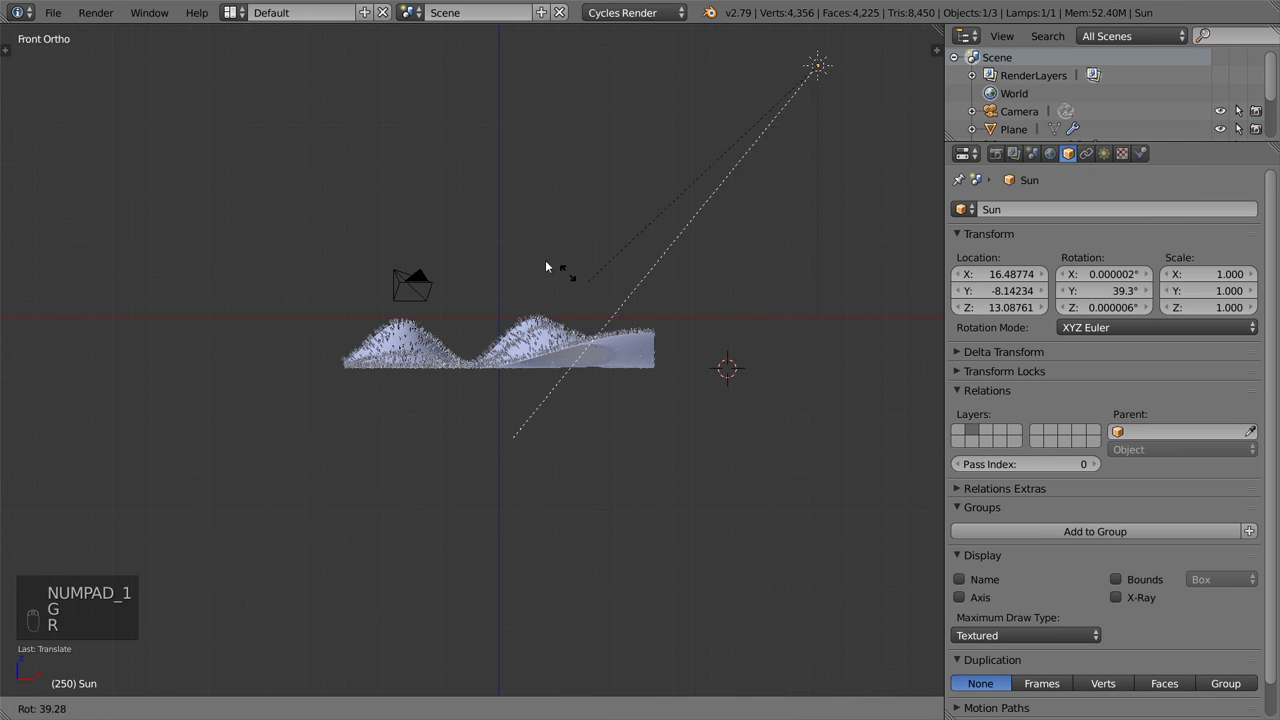
left_click(534, 262)
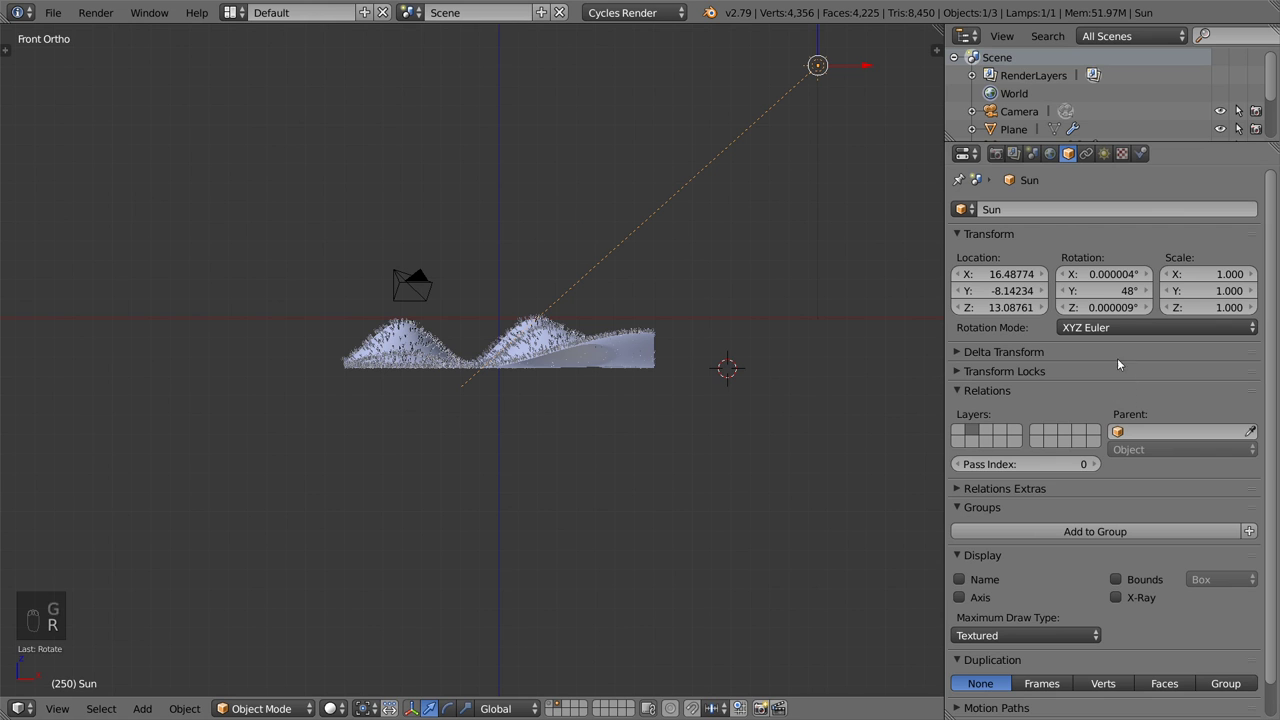
Set the sun lamp's strength to 3 and size to 0.5, and tint its colour a very pale warm yellow
left_click(1104, 153)
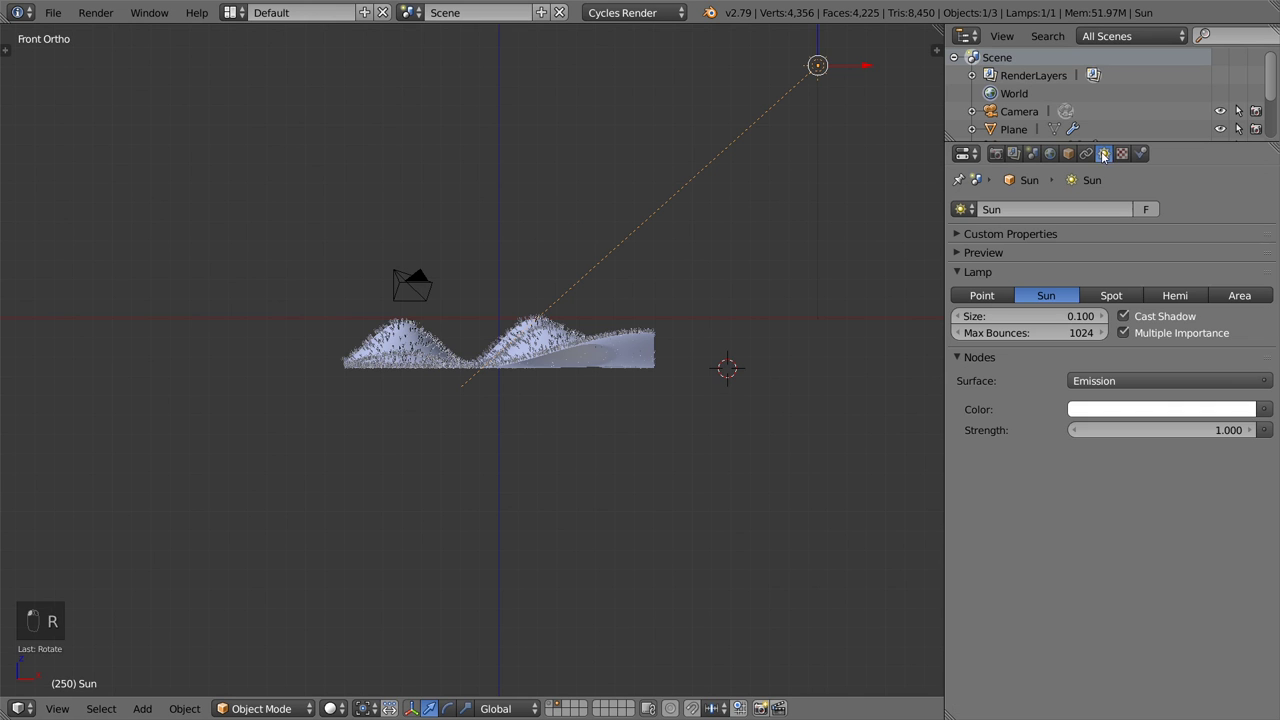
left_click(1164, 430)
type("3")
key("Return")
left_click(1075, 316)
type("0.5")
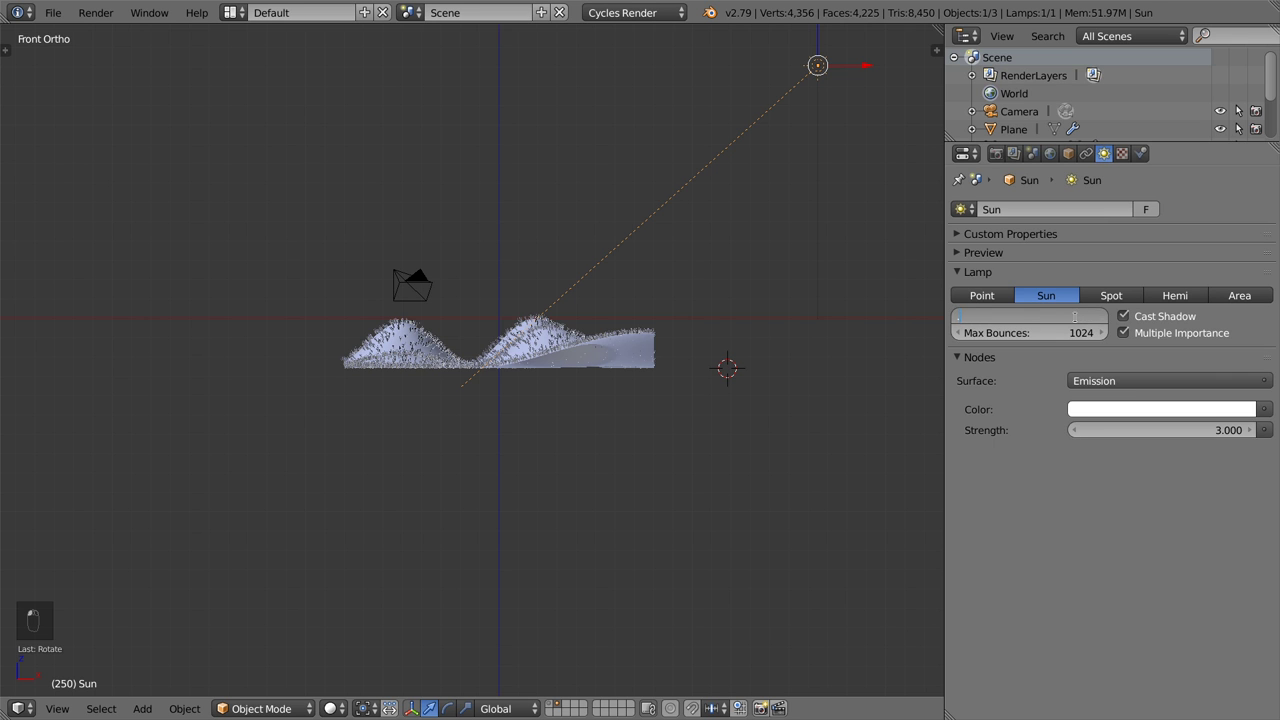
key("Return")
left_click(1198, 410)
left_click_drag(1205, 368, 1195, 368)
Duplicate the sun lamp to a high spot on the opposite side of the ground and rotate the copy toward the hills
scroll(652, 313, "down", 3)
key("shift+d")
left_click(433, 249)
key("r")
left_click(585, 55)
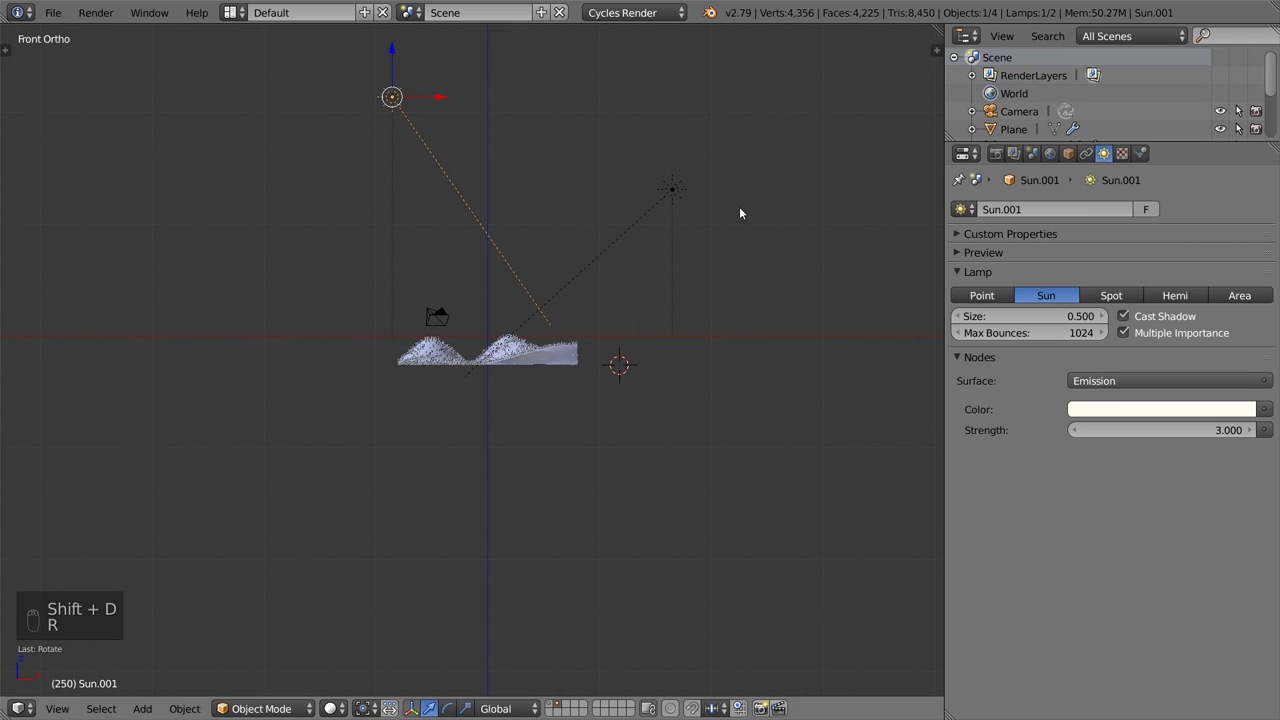
Give the second sun lamp a size of 2.5, a strength of 4 and a pale cyan colour
left_click(1020, 316)
type("2.5")
key("Return")
left_click(1171, 423)
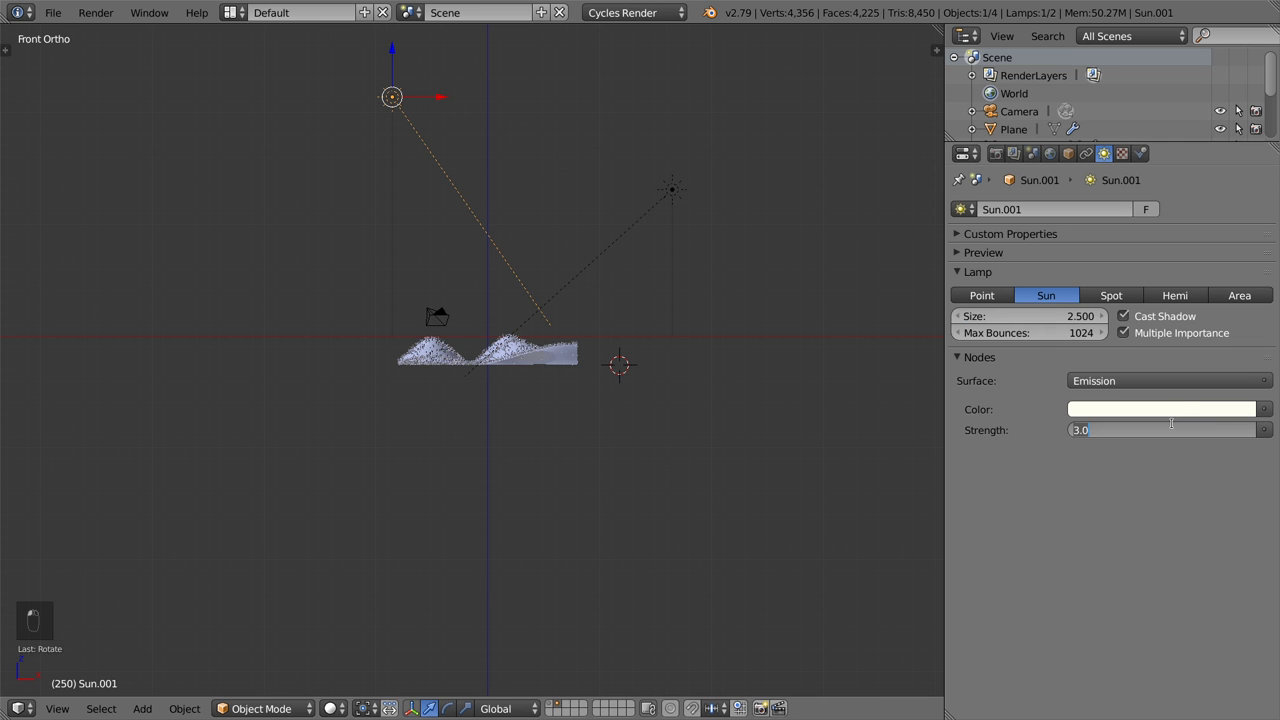
type("4")
key("Return")
left_click(1207, 409)
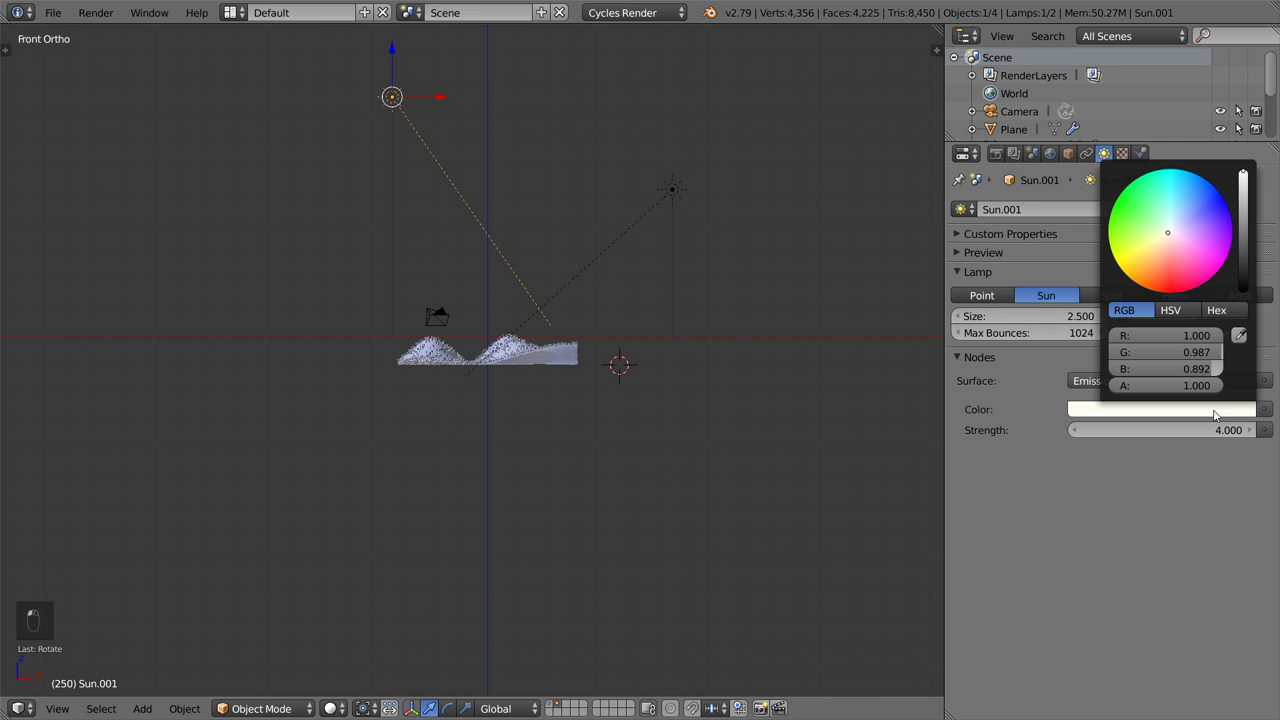
left_click_drag(1177, 197, 1168, 221)
Preview the two-sun lighting on the grass in rendered shading from the camera view
middle_click_drag(837, 314, 612, 429)
key("KP_0")
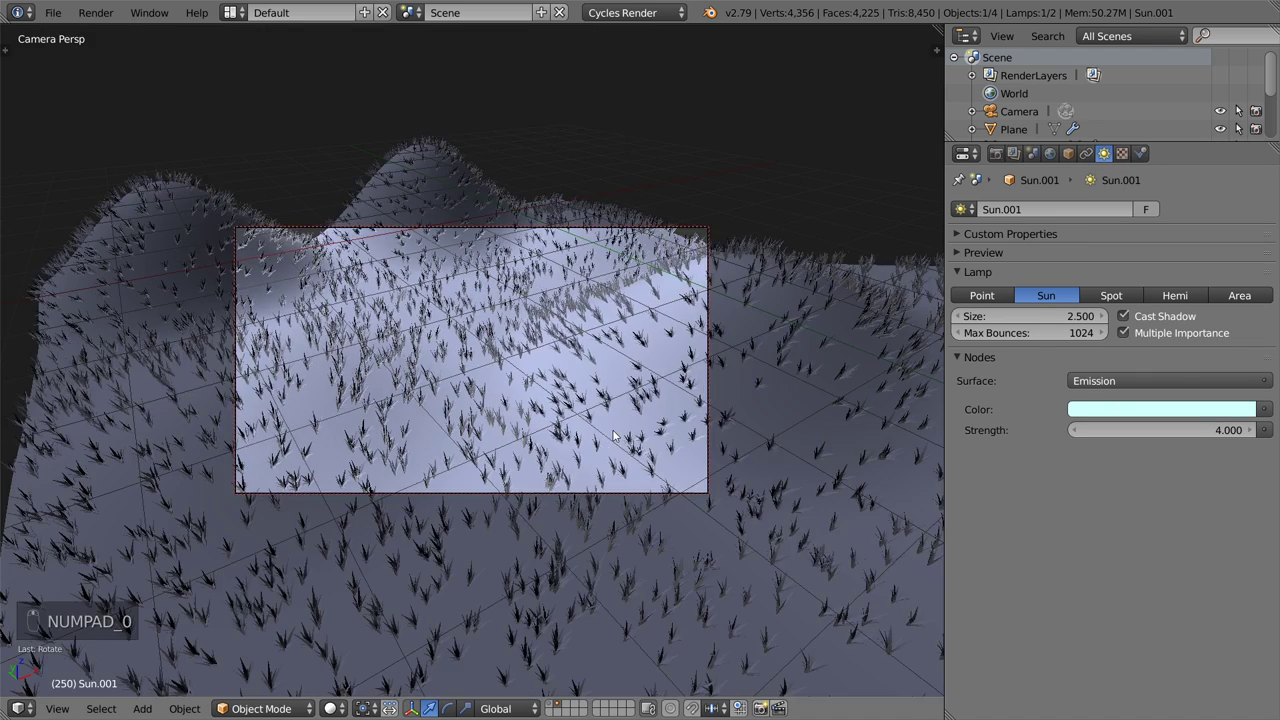
key("shift+z")
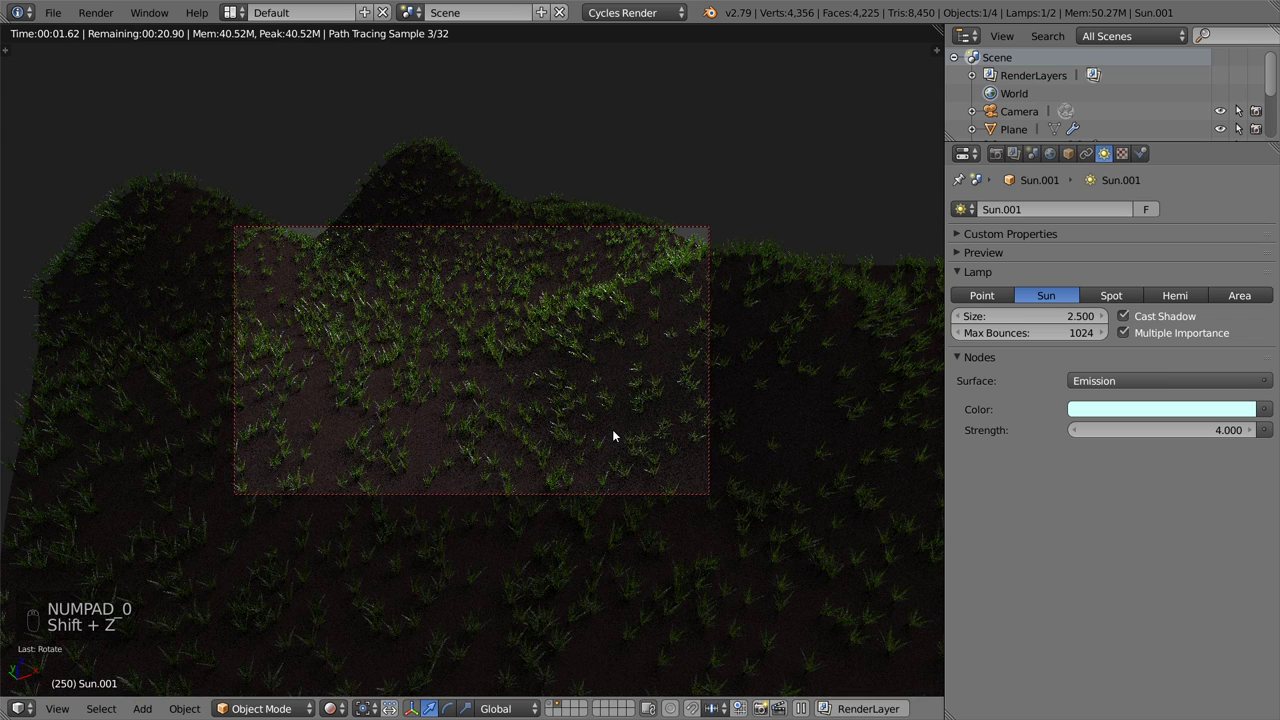
key("shift+z")
Save the scene as a Blender file in the E:\2.79-grass folder
left_click(995, 153)
key("ctrl+s")
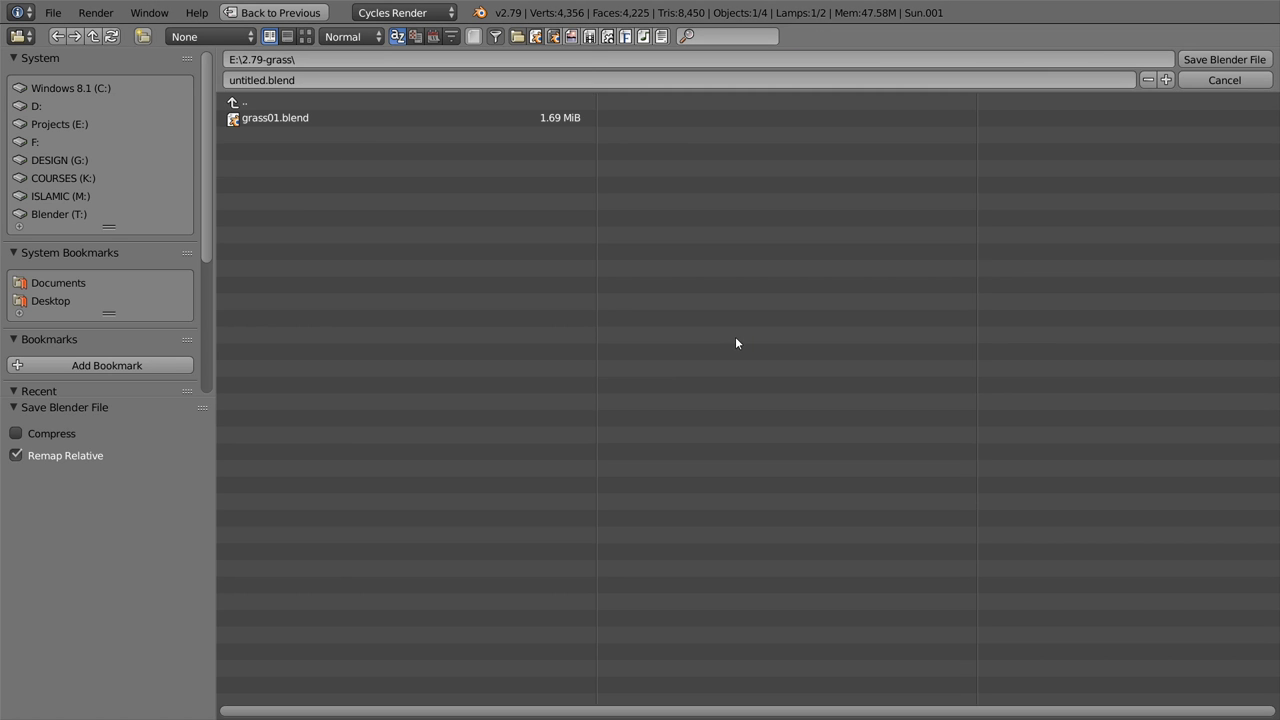
left_click(1222, 58)
Open the render sampling settings and keep the render samples at 128
scroll(1088, 400, "down", 5)
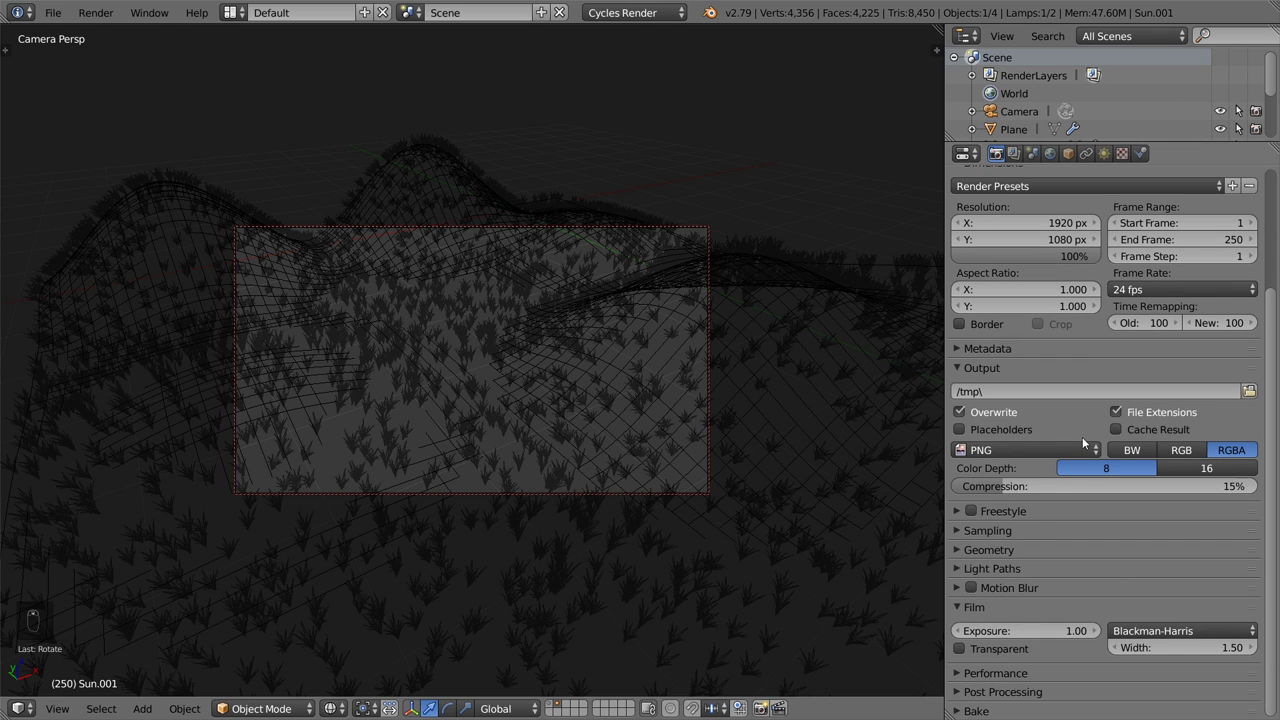
left_click(1022, 530)
left_click(1205, 612)
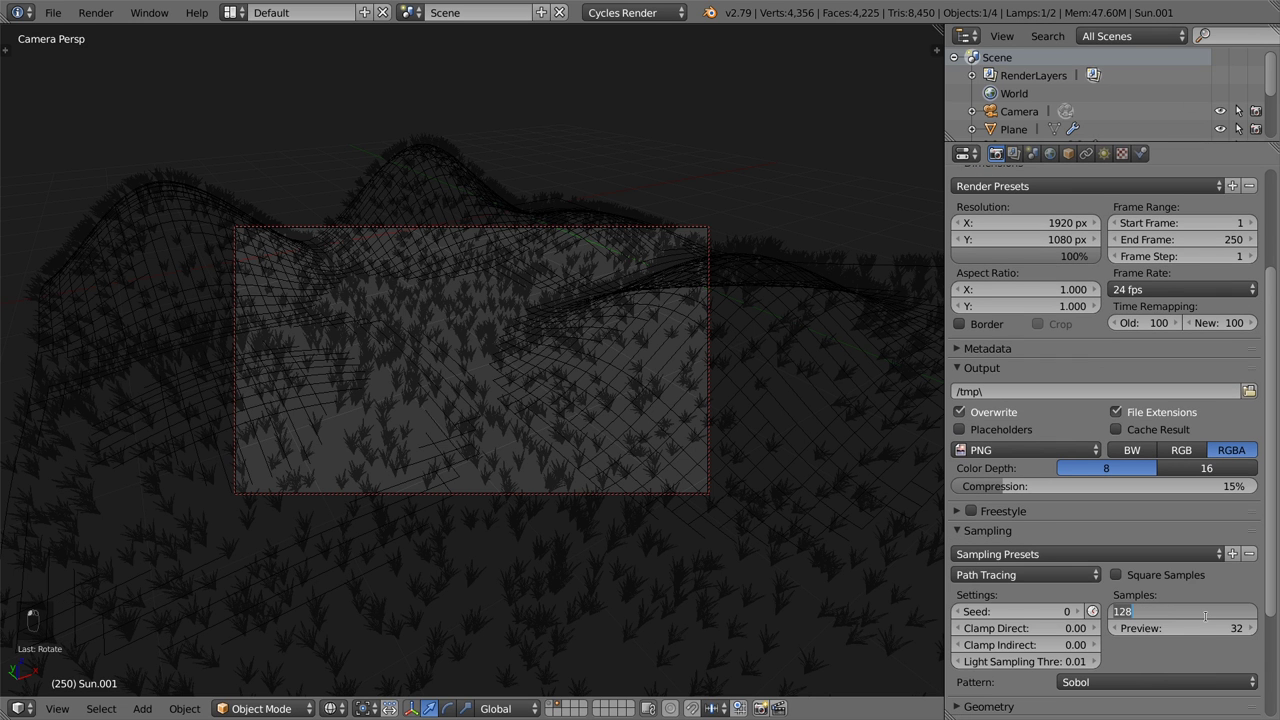
key("Return")
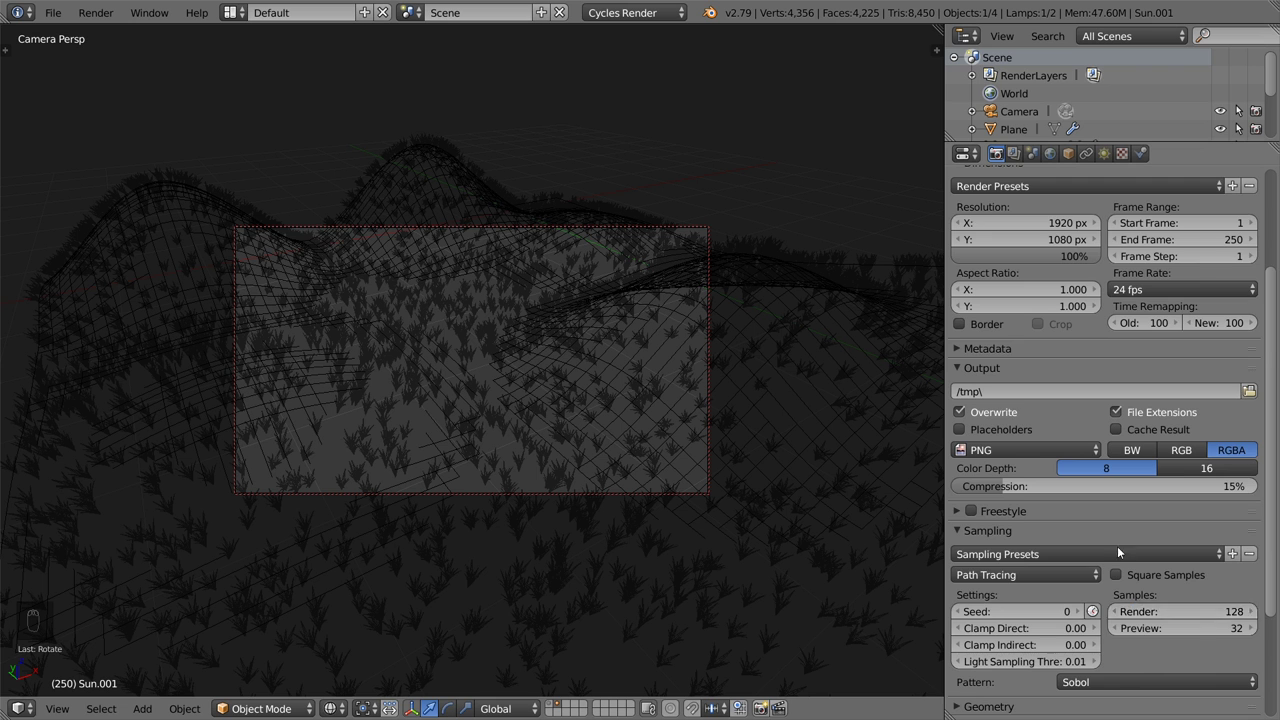
In the light path settings, disable reflective and refractive caustics, set filter glossy to 1 and maximum bounces to 3
scroll(1090, 598, "down", 4)
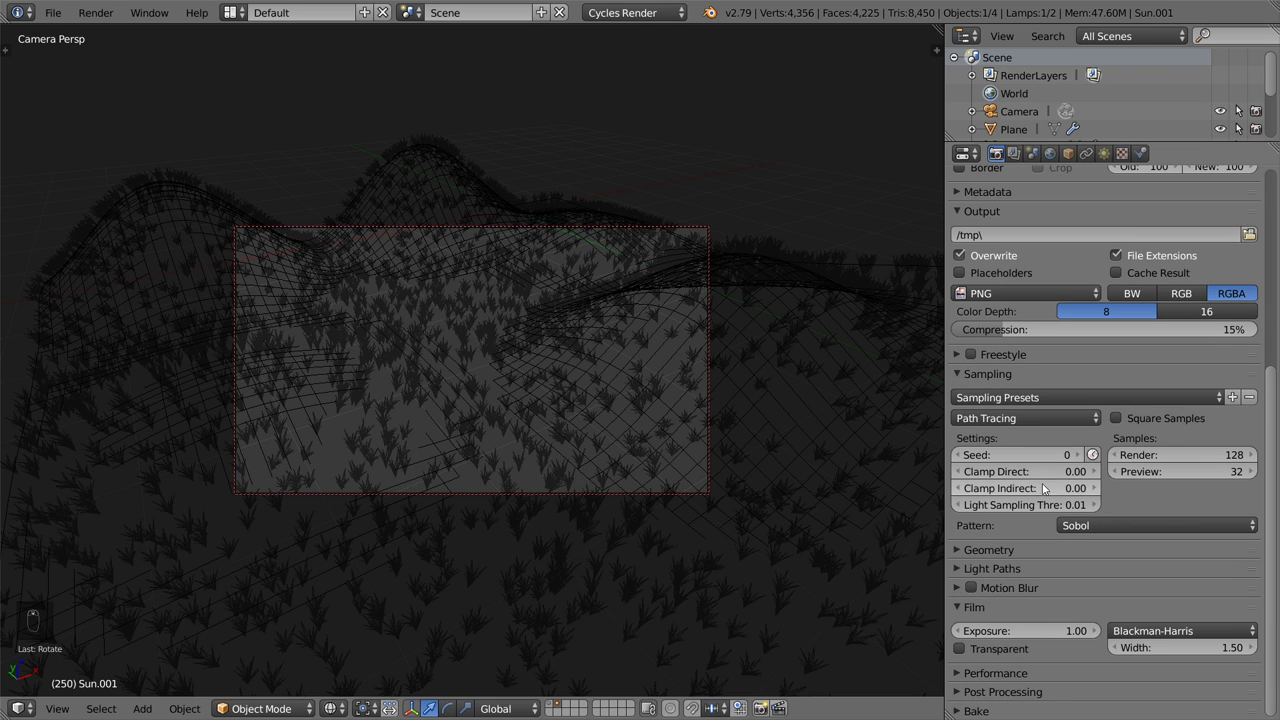
left_click(1005, 568)
scroll(1005, 570, "down", 3)
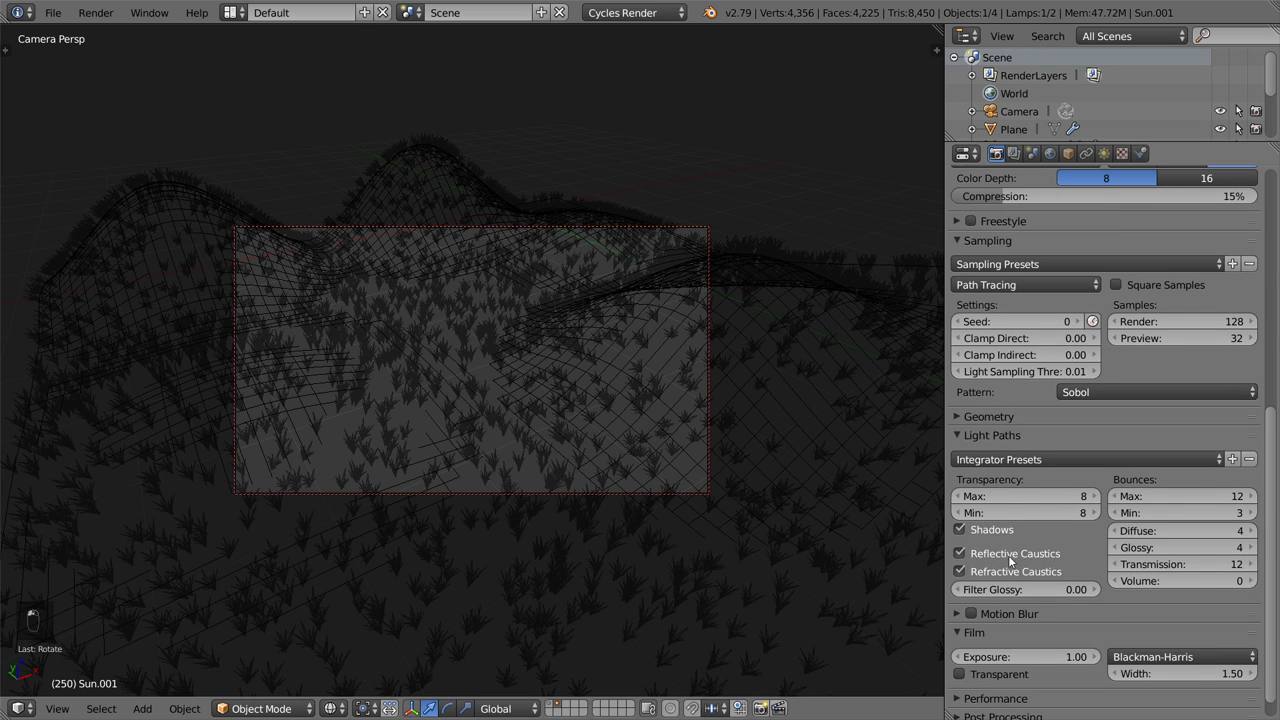
left_click(1016, 583)
type("1")
key("Return")
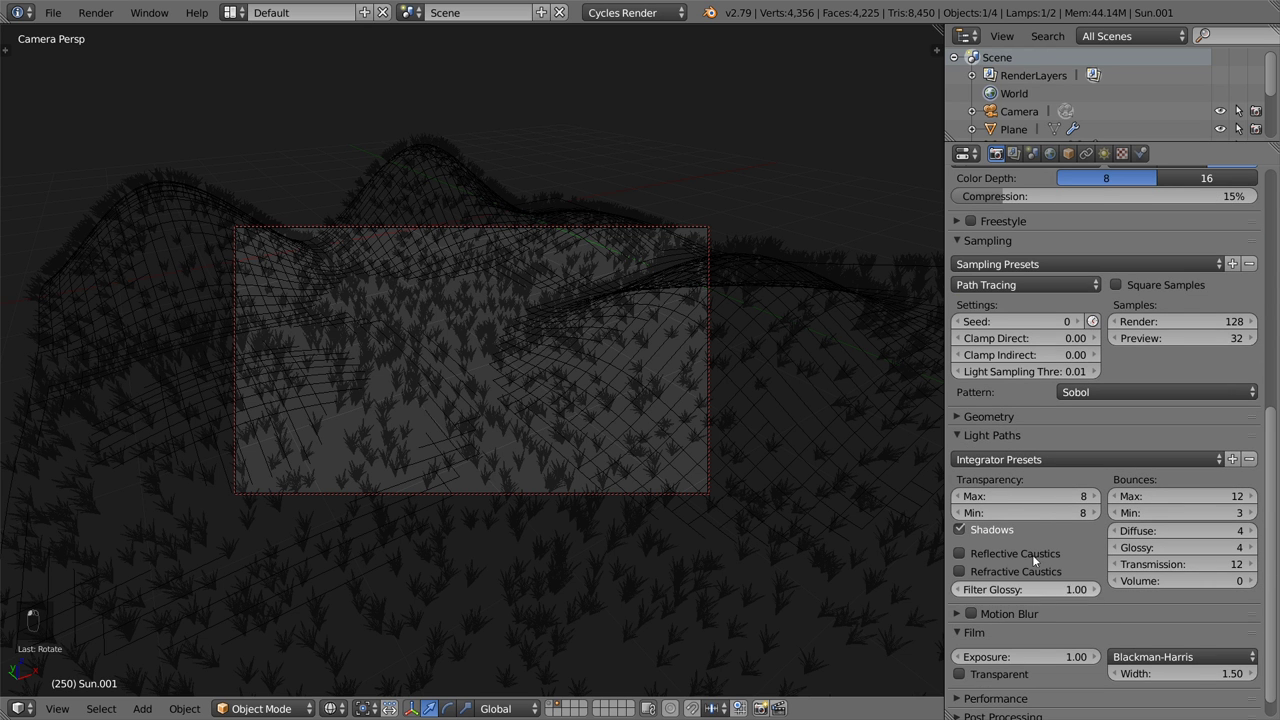
left_click(1169, 494)
type("3")
key("Return")
Set the render tile size to 256 in both X and Y in the performance settings
left_click(1041, 435)
left_click(1012, 544)
scroll(1012, 546, "down", 1)
left_click(1015, 601)
type("2")
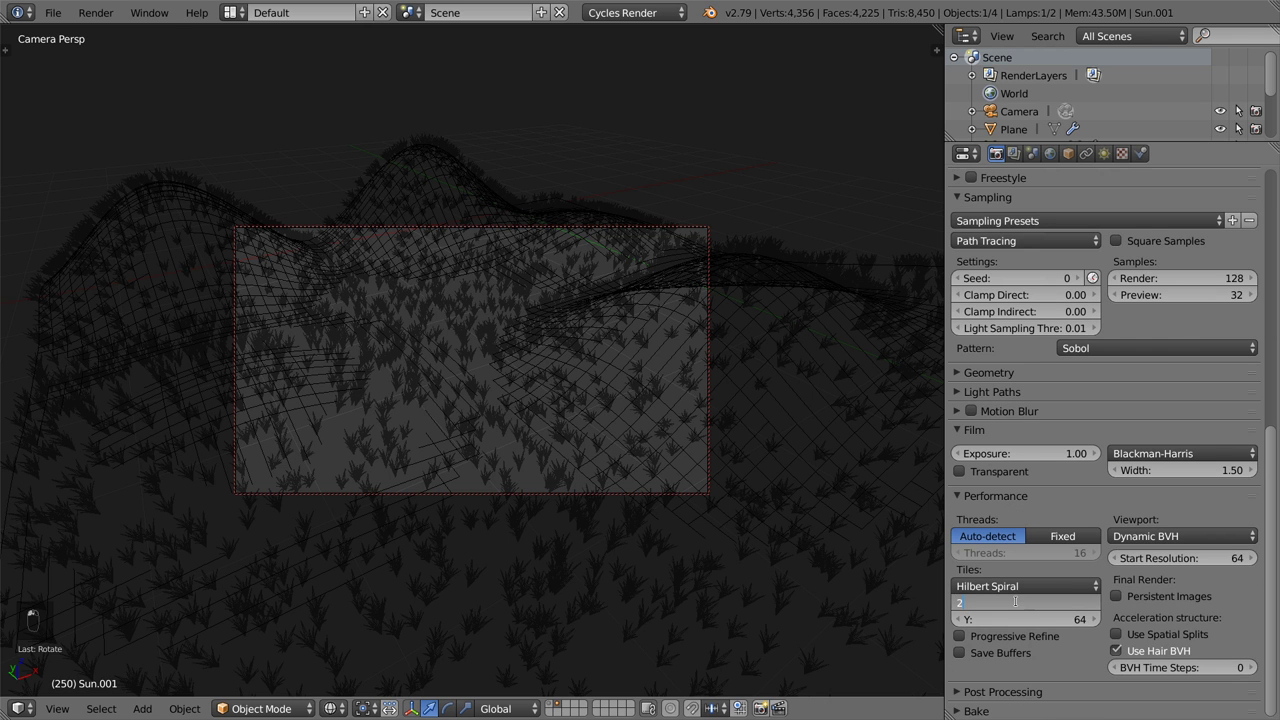
left_click(1025, 620)
type("2")
key("Return")
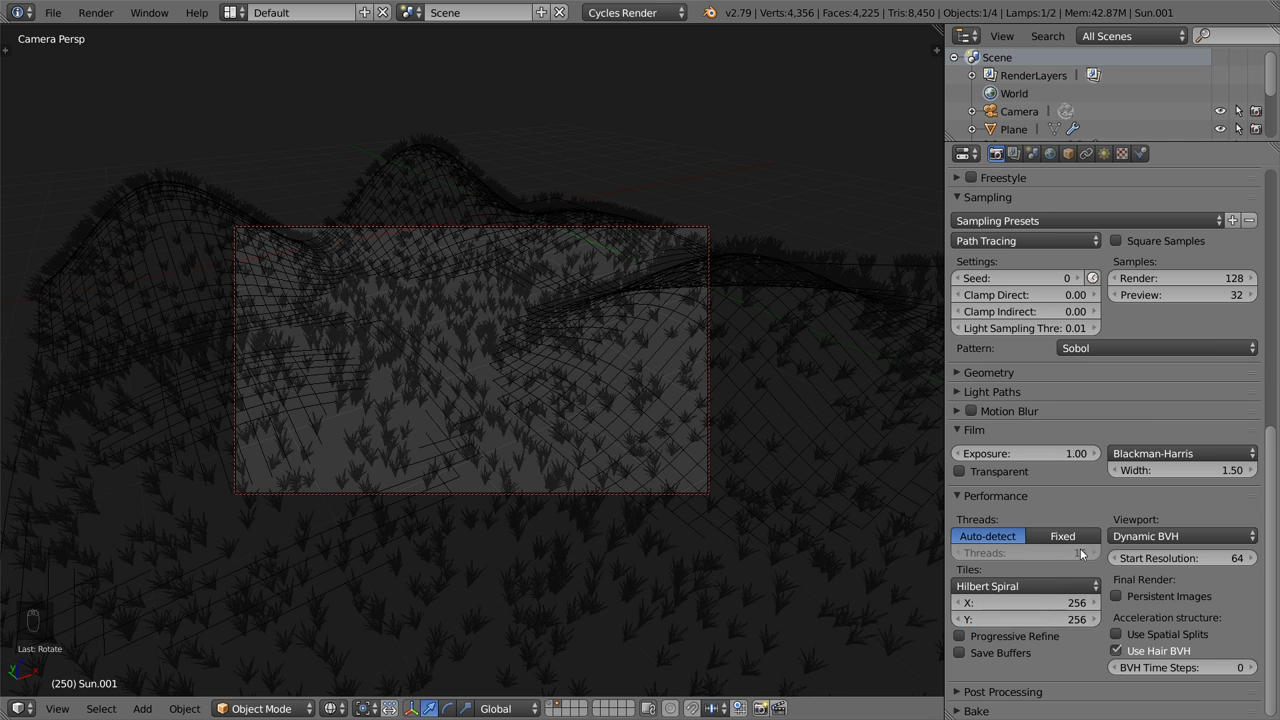
Run a test render from the camera, examine the grass in the first tile up close, and stop the render
scroll(1080, 548, "up", 10)
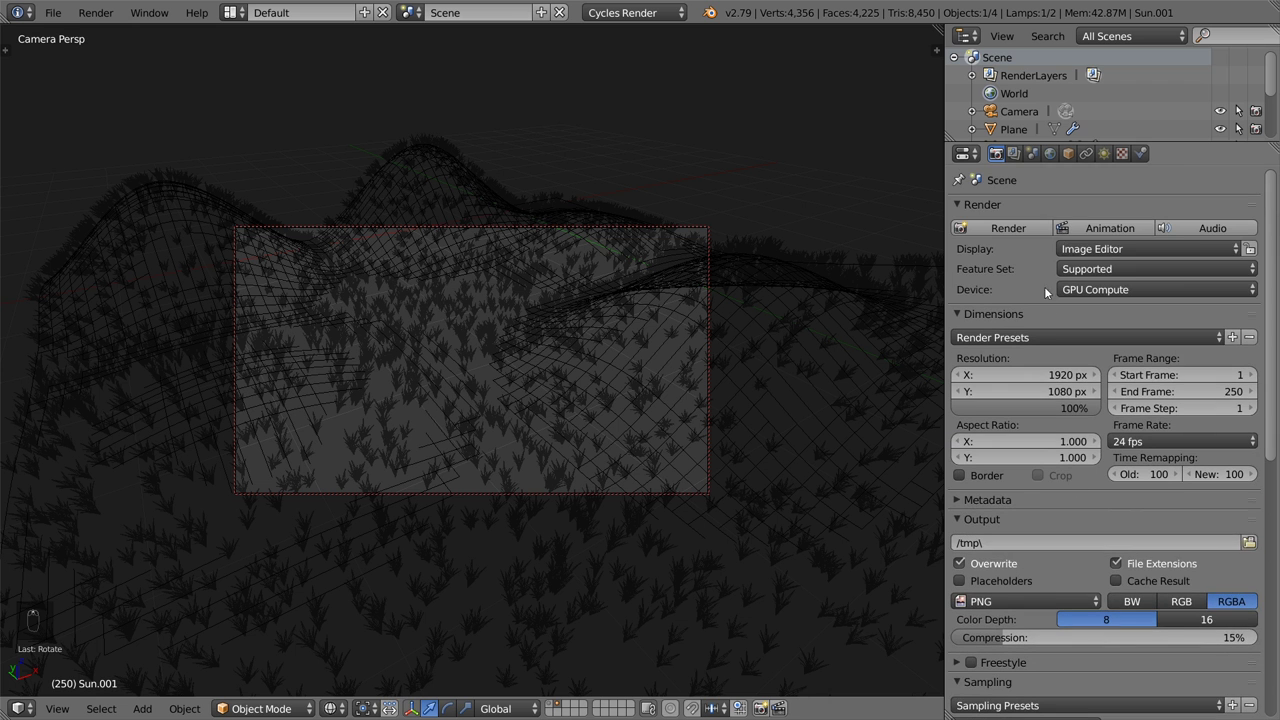
left_click(1030, 228)
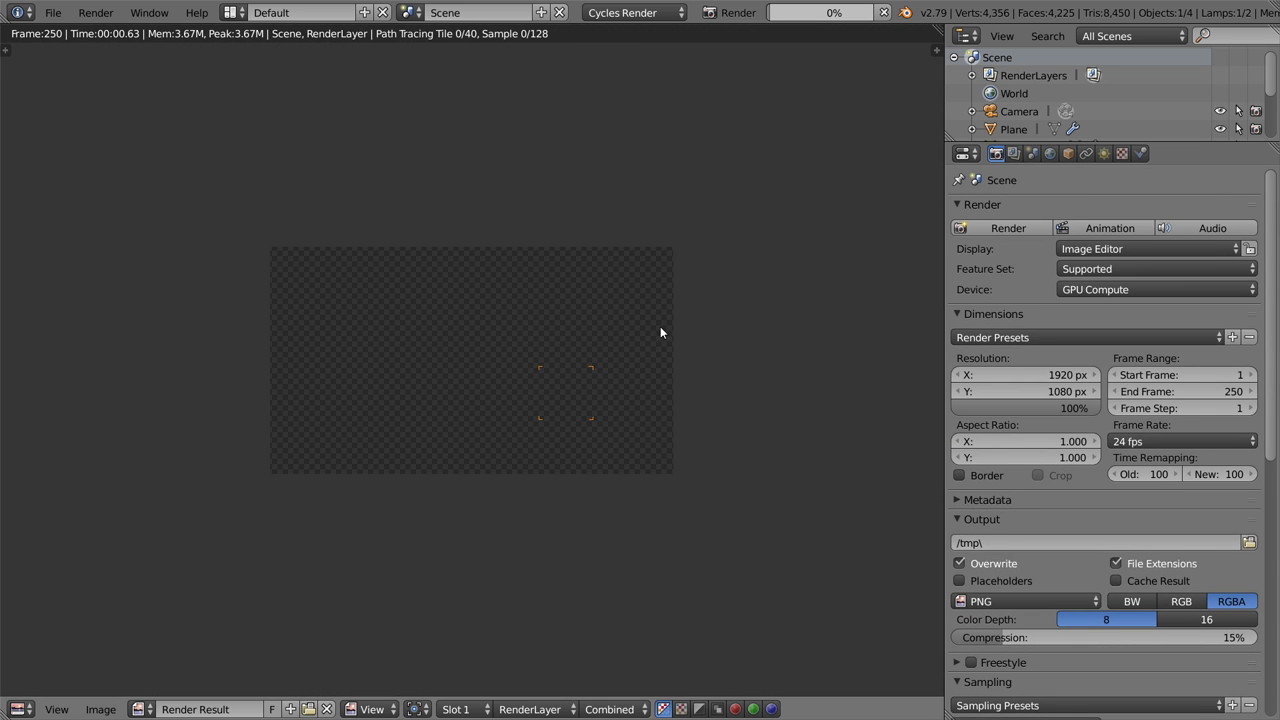
scroll(648, 356, "up", 6)
middle_click_drag(744, 483, 491, 389)
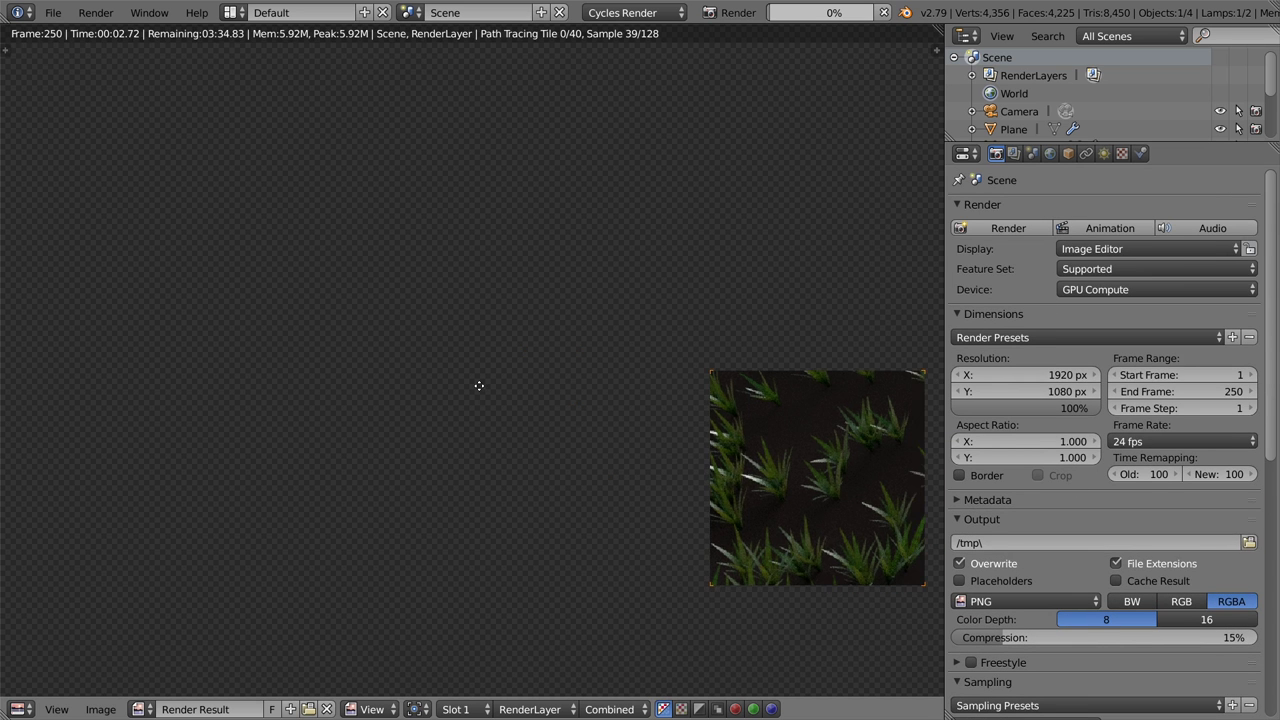
scroll(668, 450, "up", 1)
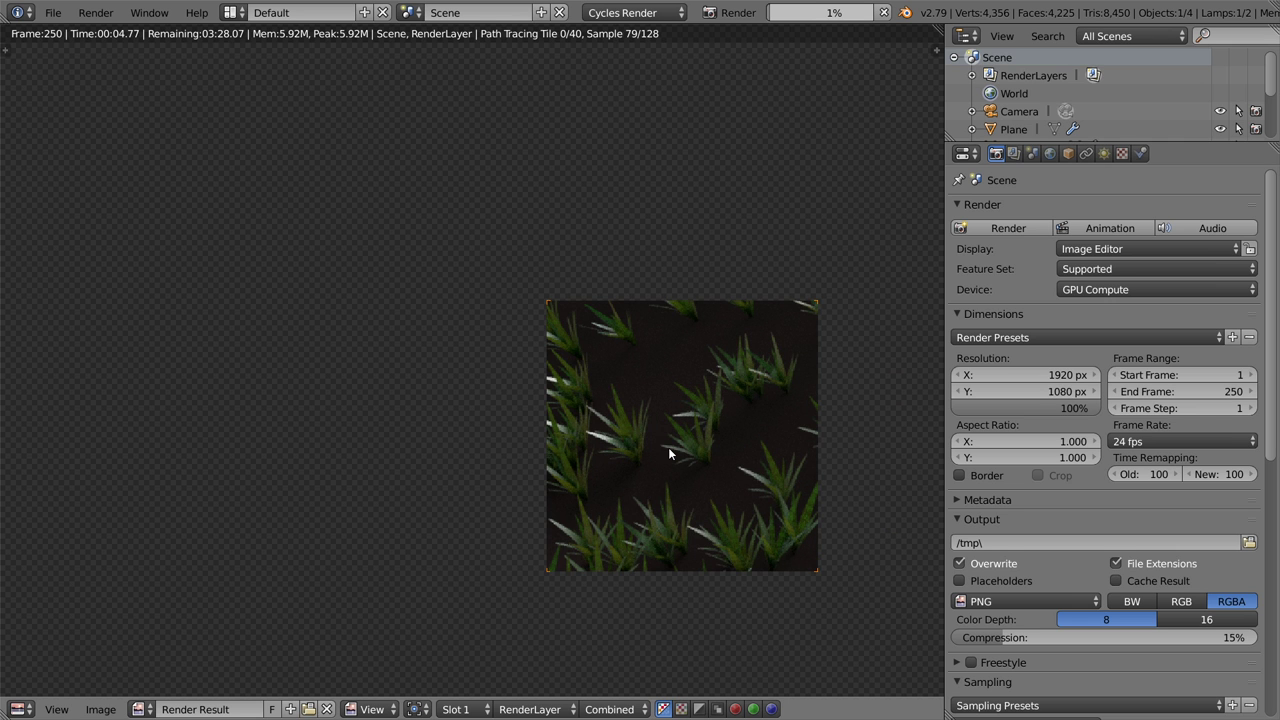
scroll(675, 390, "down", 2)
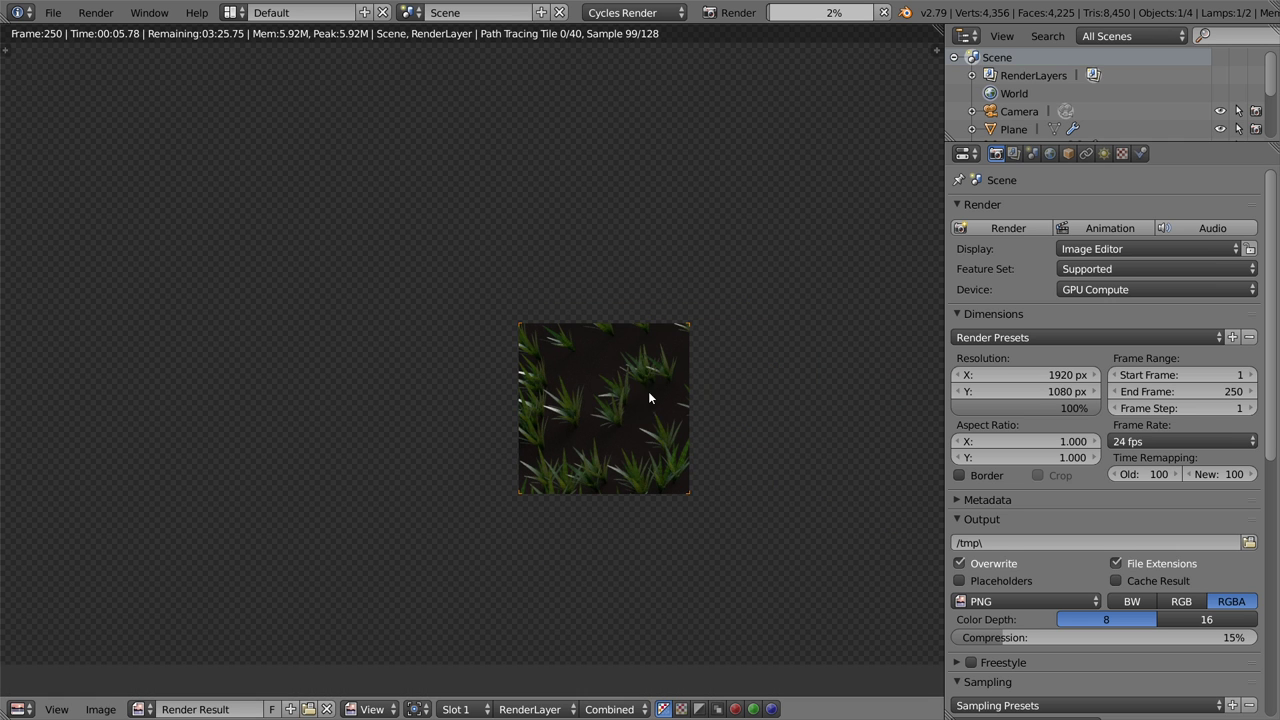
key("Escape")
key("Escape")
Set the ground particle system's interpolated children to 4 for display and 10 for render, with the viewport in solid shading
right_click(752, 309)
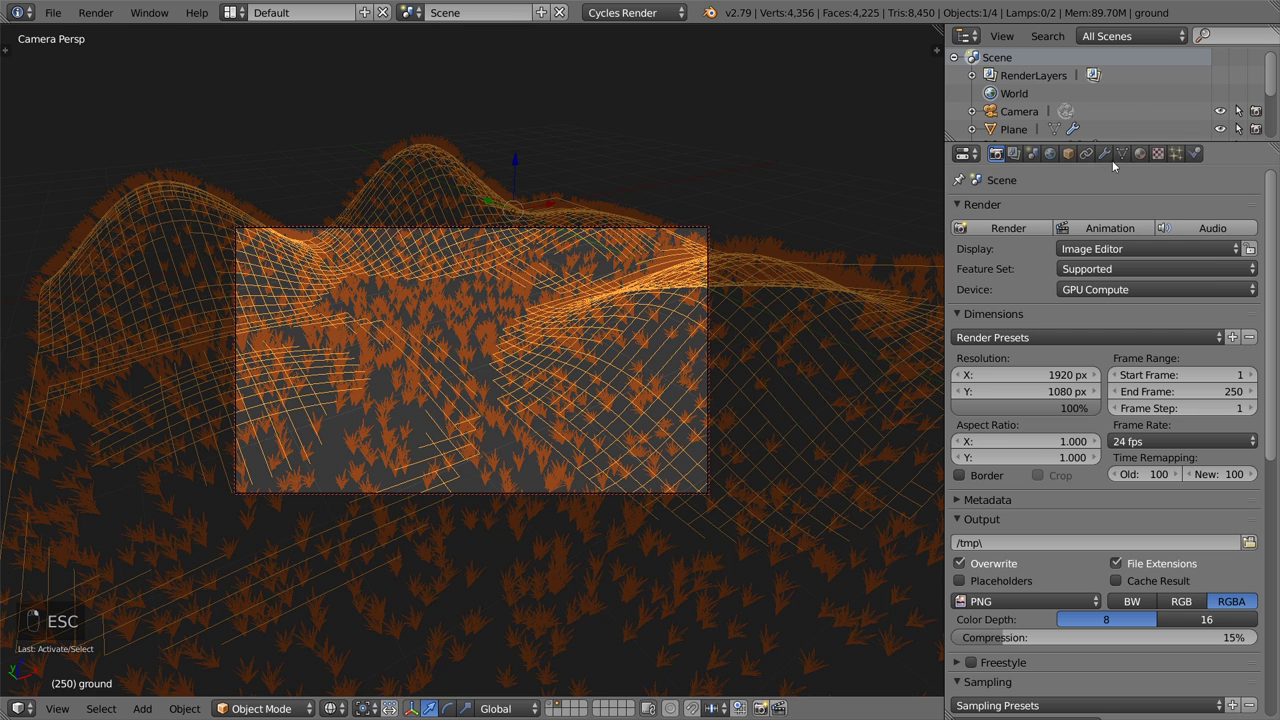
left_click(1176, 153)
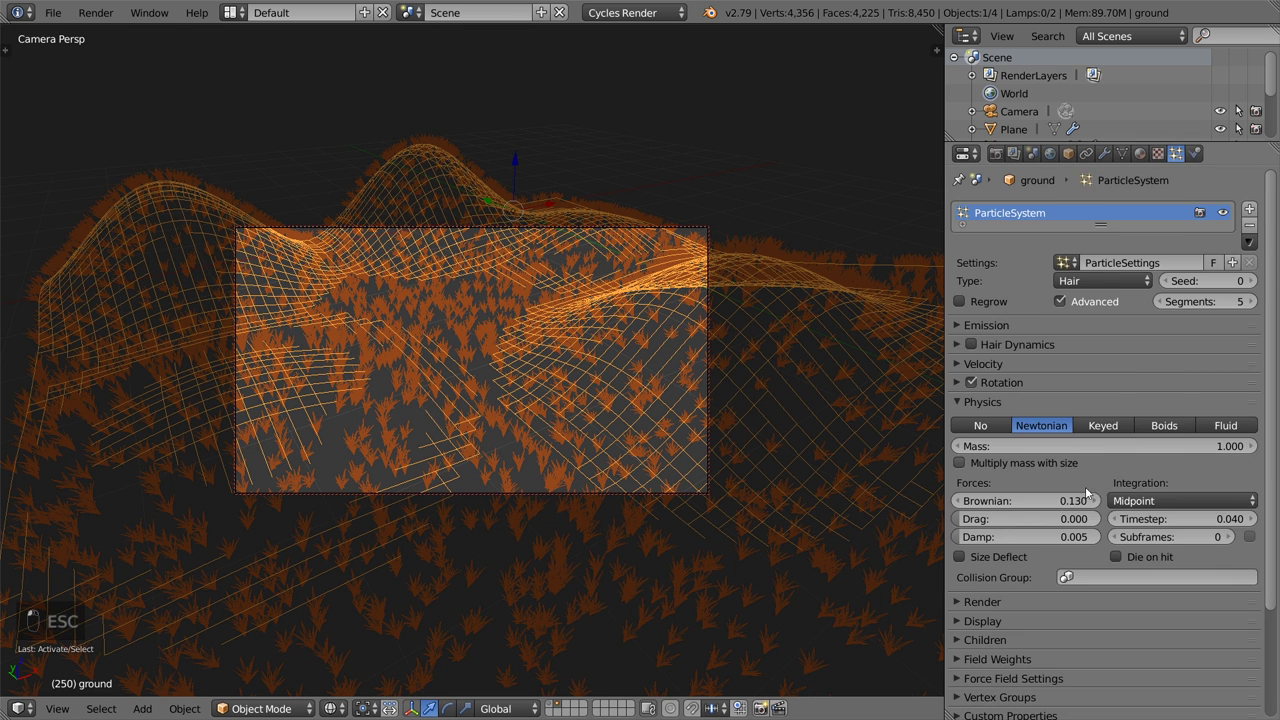
scroll(1100, 420, "down", 4)
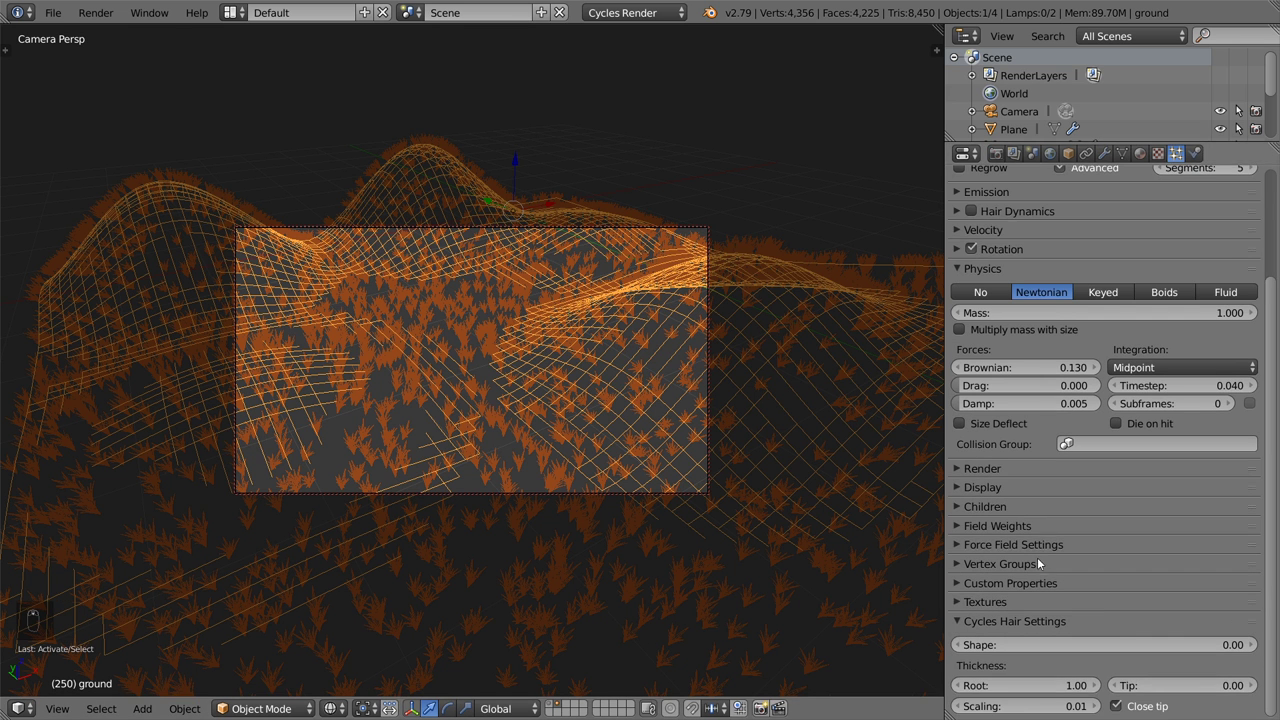
left_click(1014, 508)
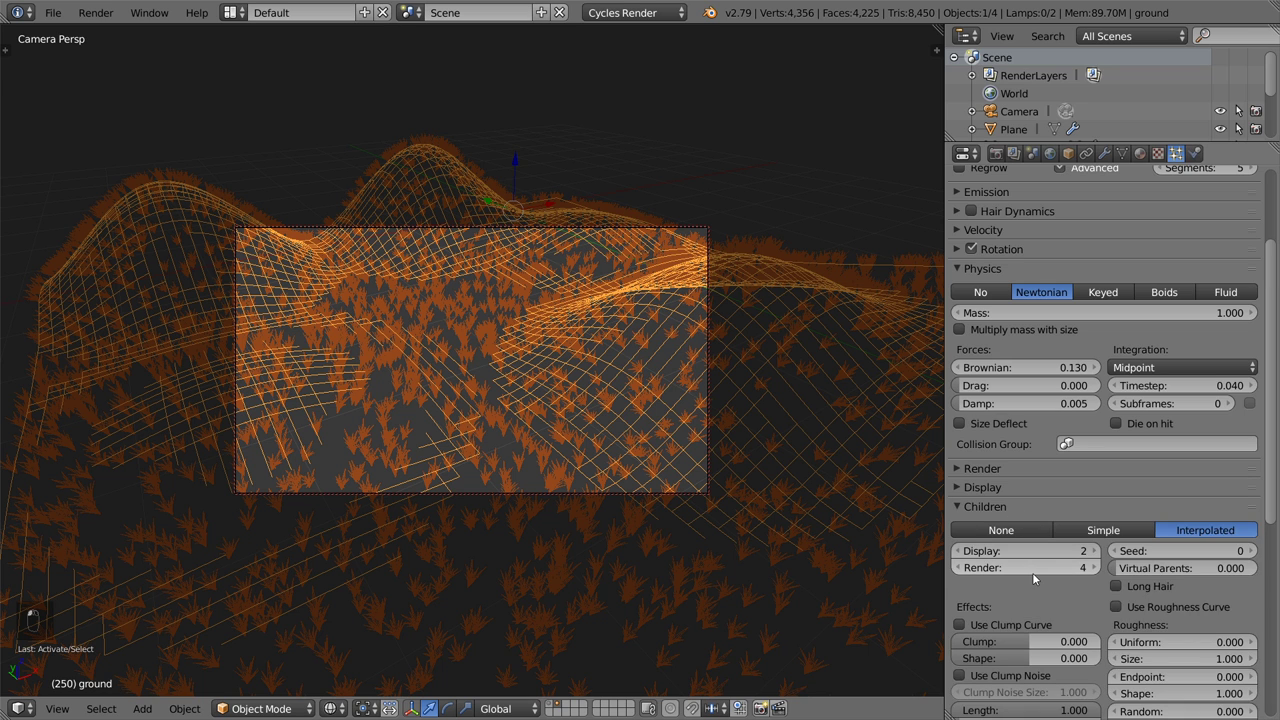
left_click_drag(1025, 551, 1055, 551)
key("z")
left_click(1030, 568)
type("10")
key("Return")
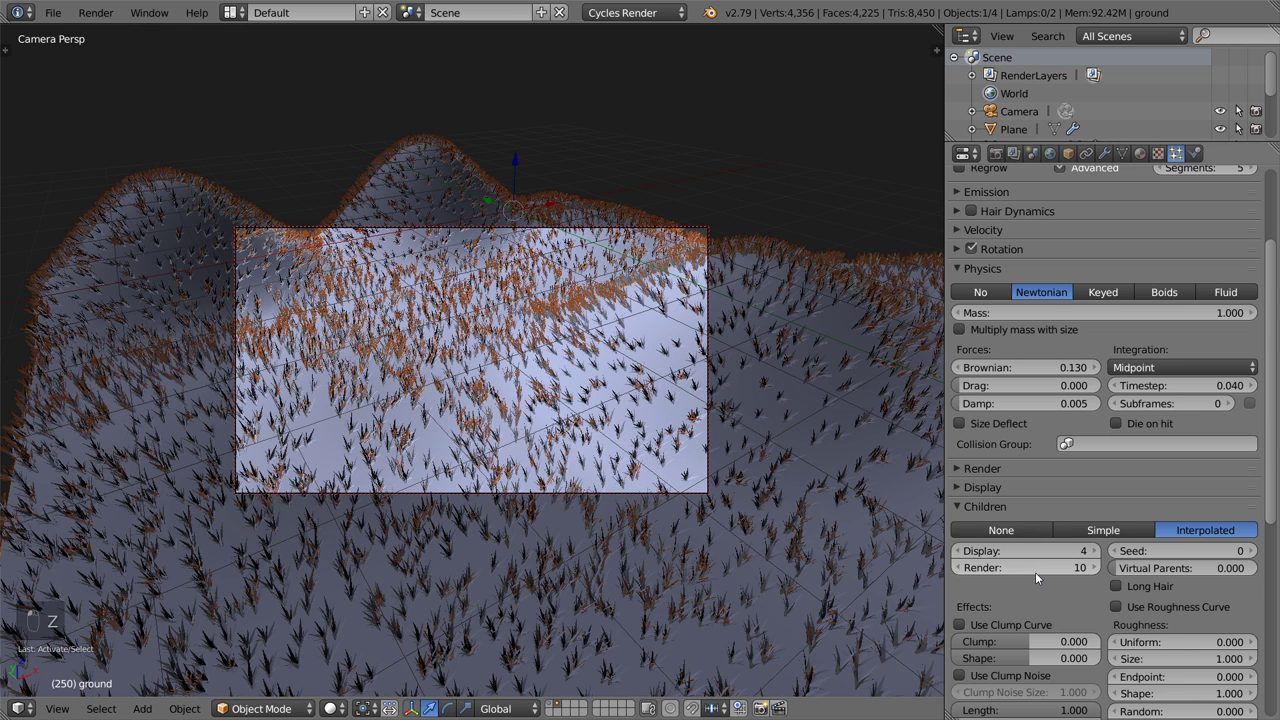
scroll(1108, 608, "down", 3)
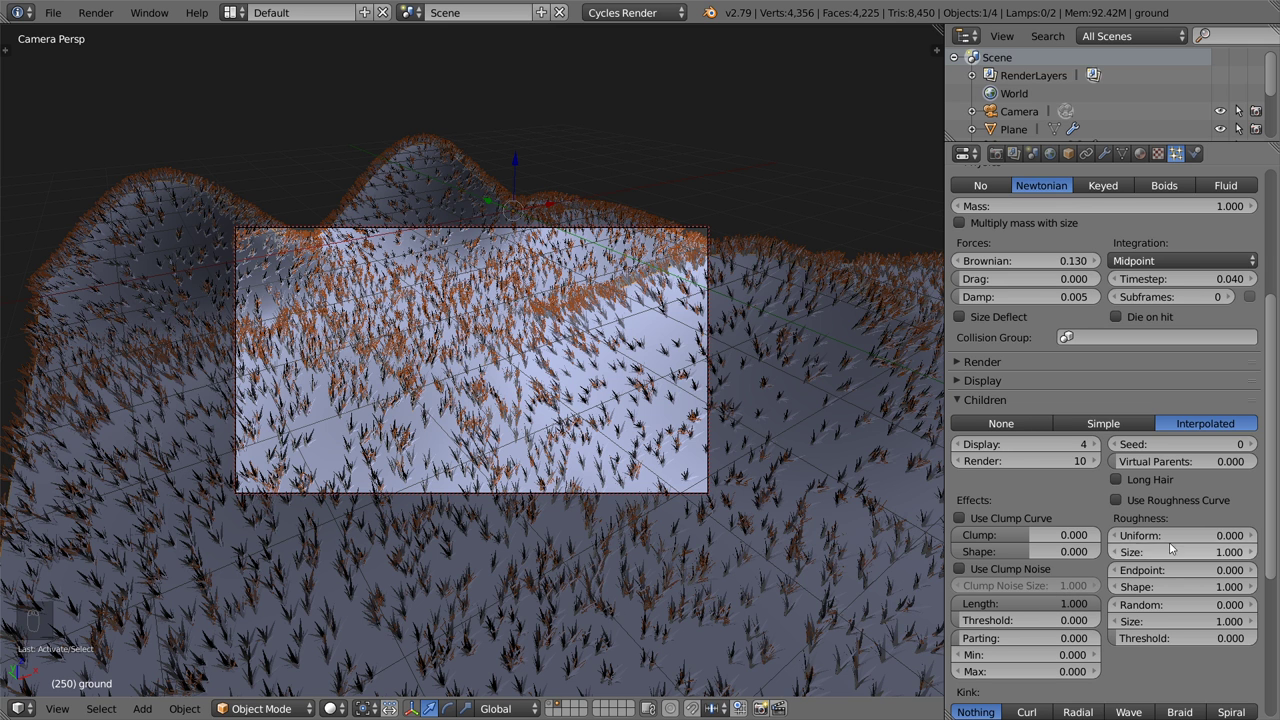
scroll(1046, 653, "down", 2)
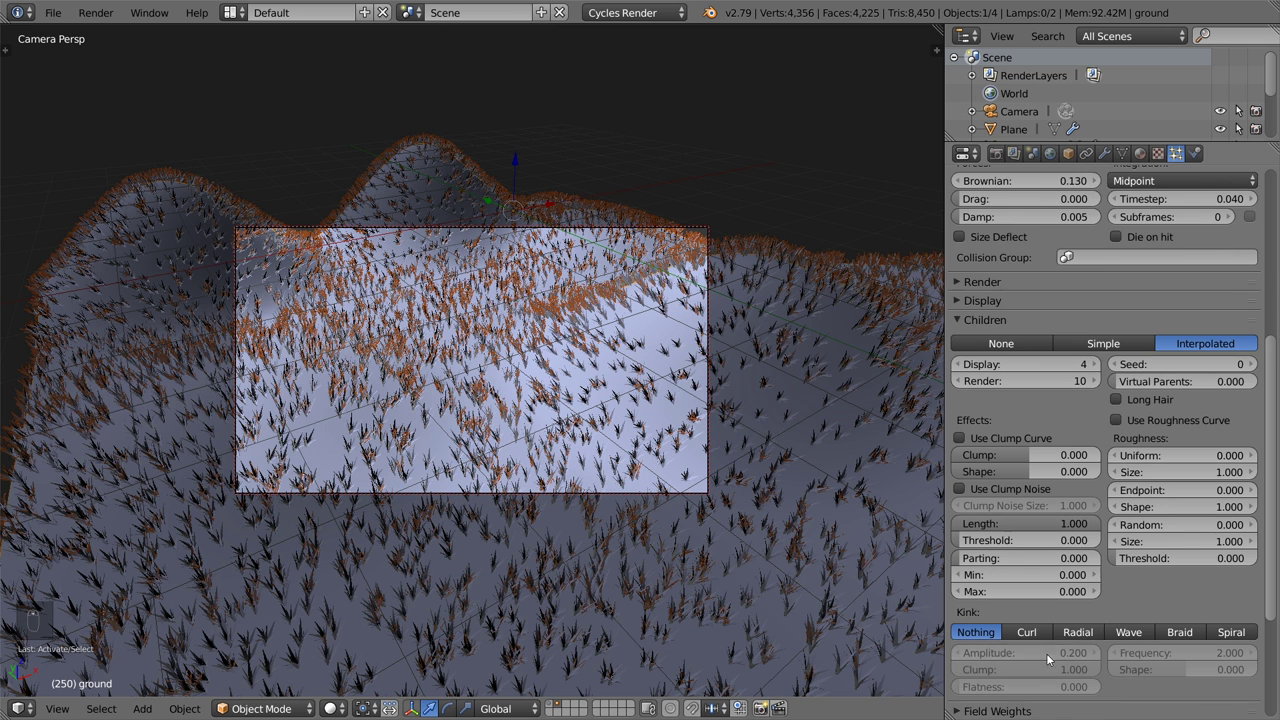
Set the children's seed to 1 and their random roughness to 0.2, after trying a roughness of 0.5
left_click(1250, 366)
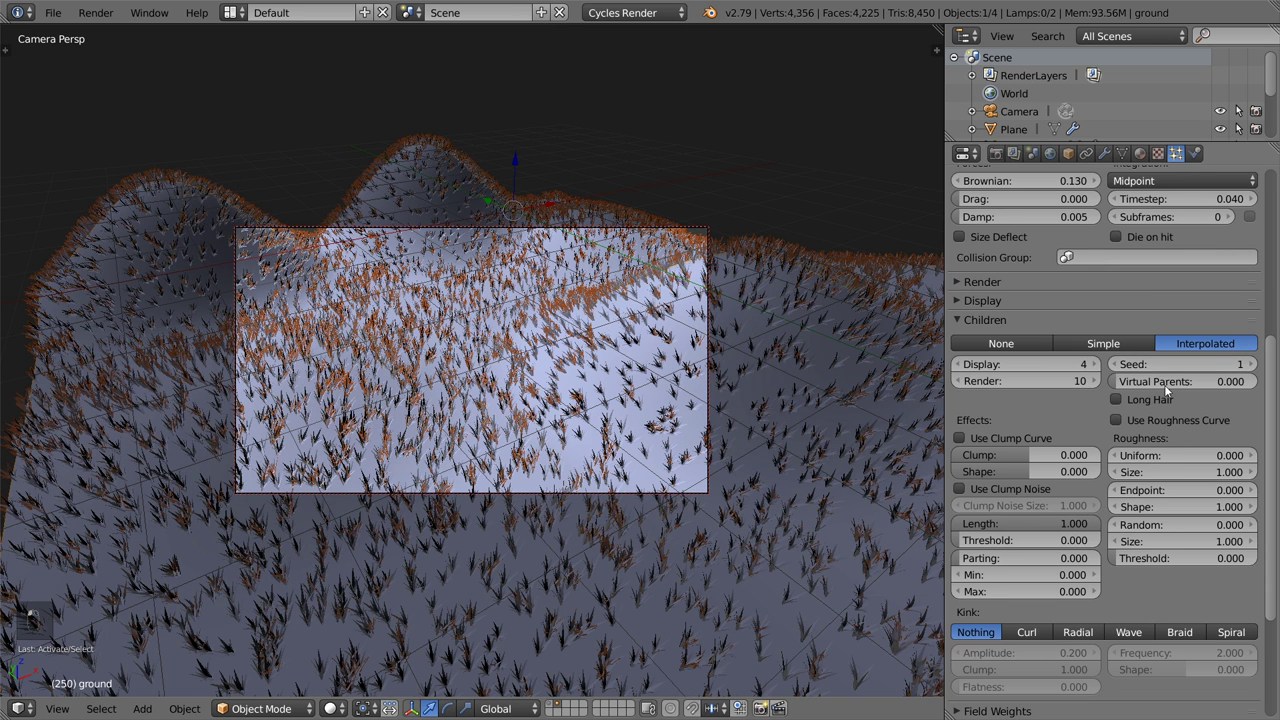
left_click(1223, 526)
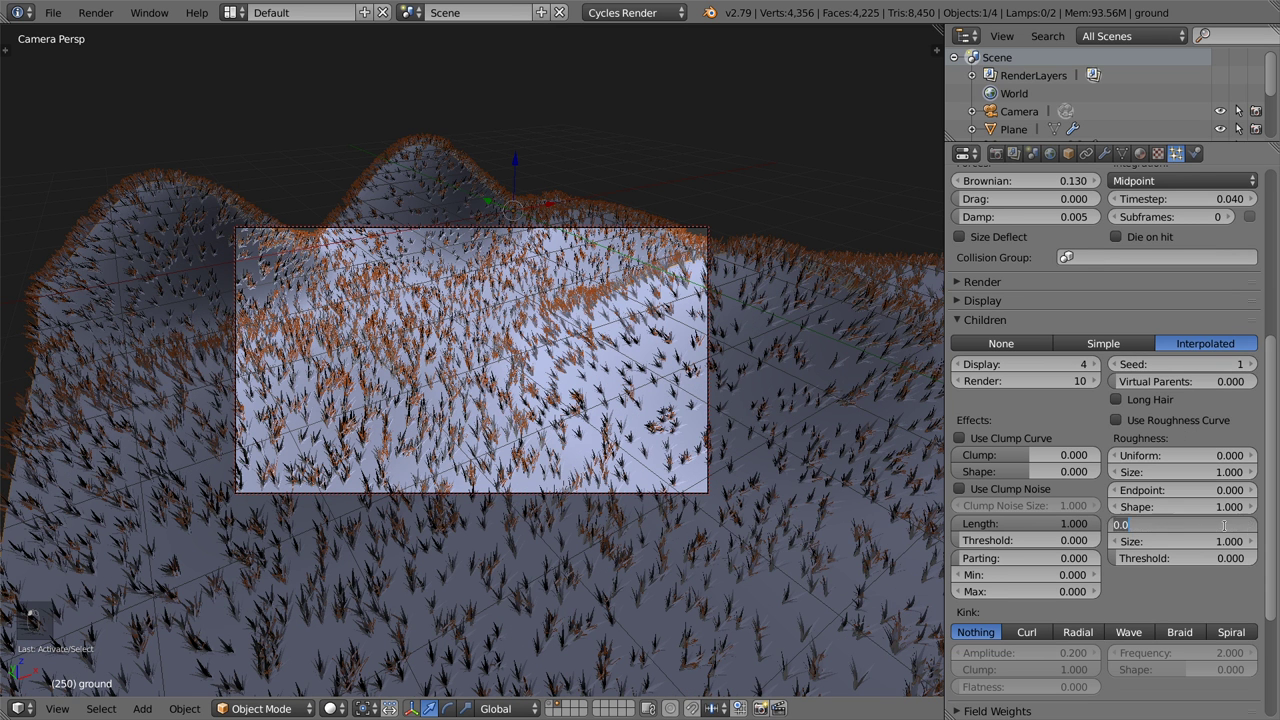
type("0.5")
key("Return")
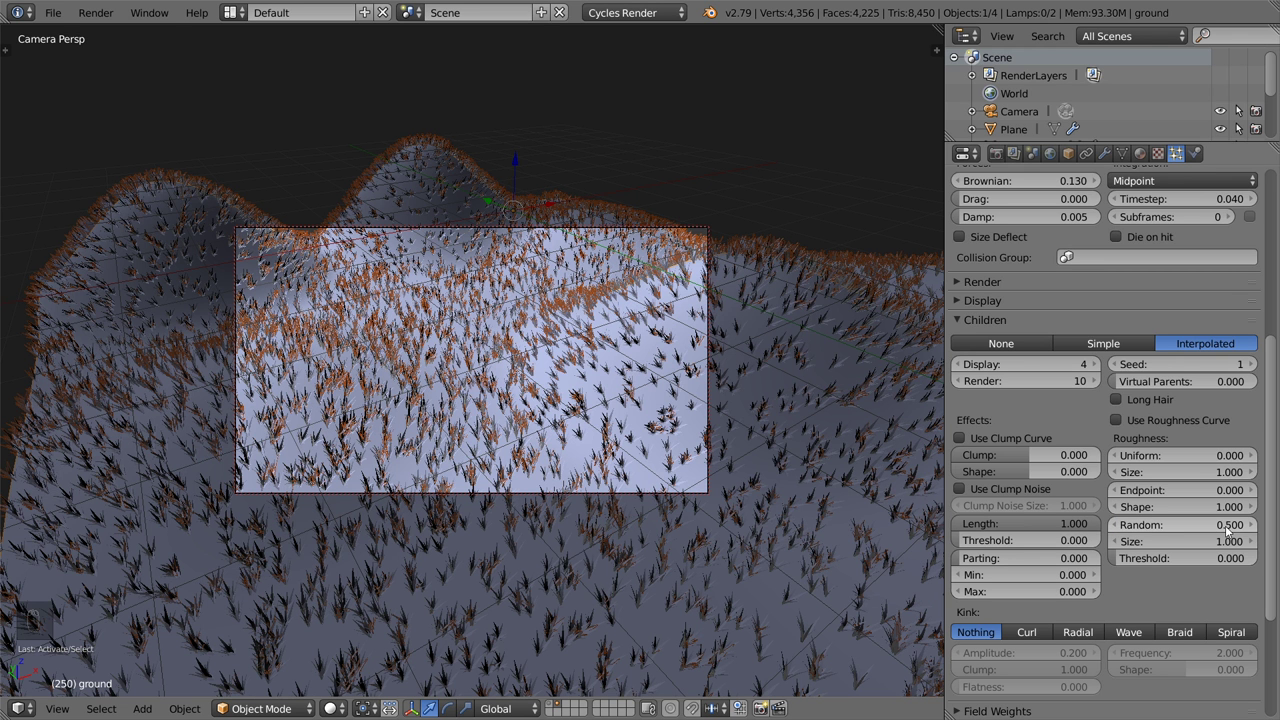
left_click(1224, 526)
type("0.2")
key("Return")
Try a hair length of 4 for the ground's grass particles, and settle on a hair length of 3
scroll(1072, 306, "up", 6)
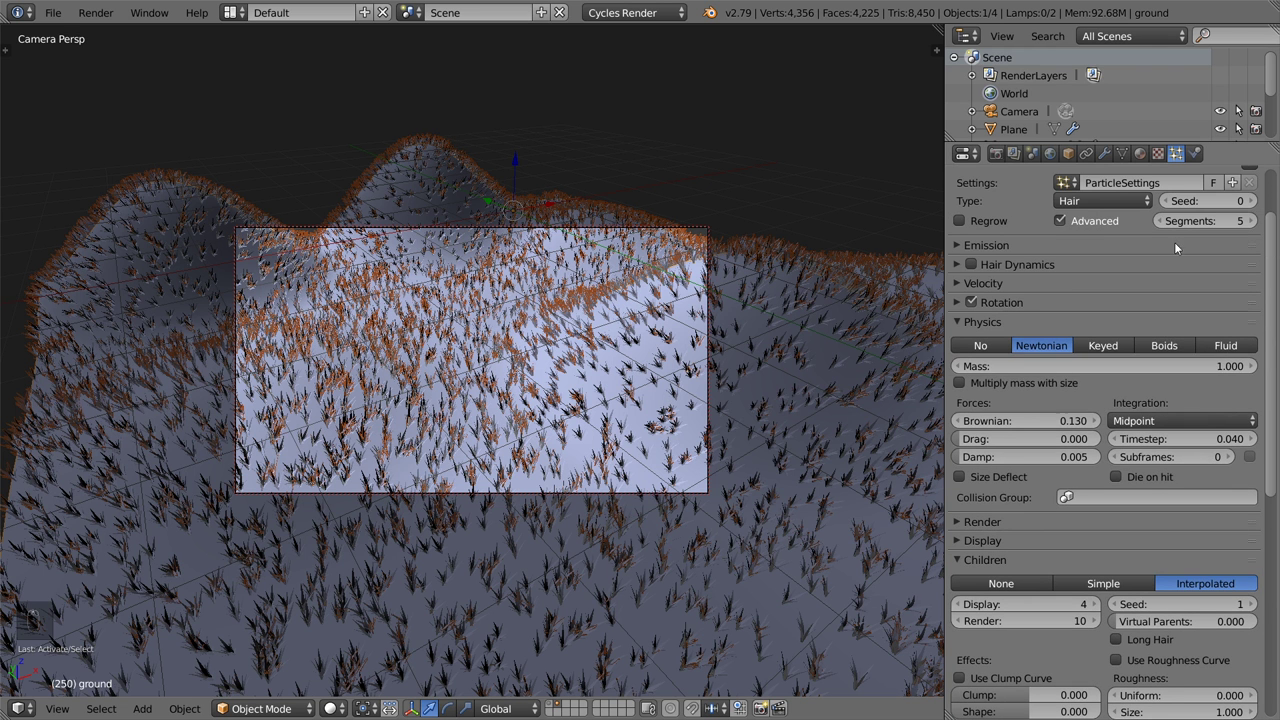
left_click(1038, 240)
left_click(1181, 268)
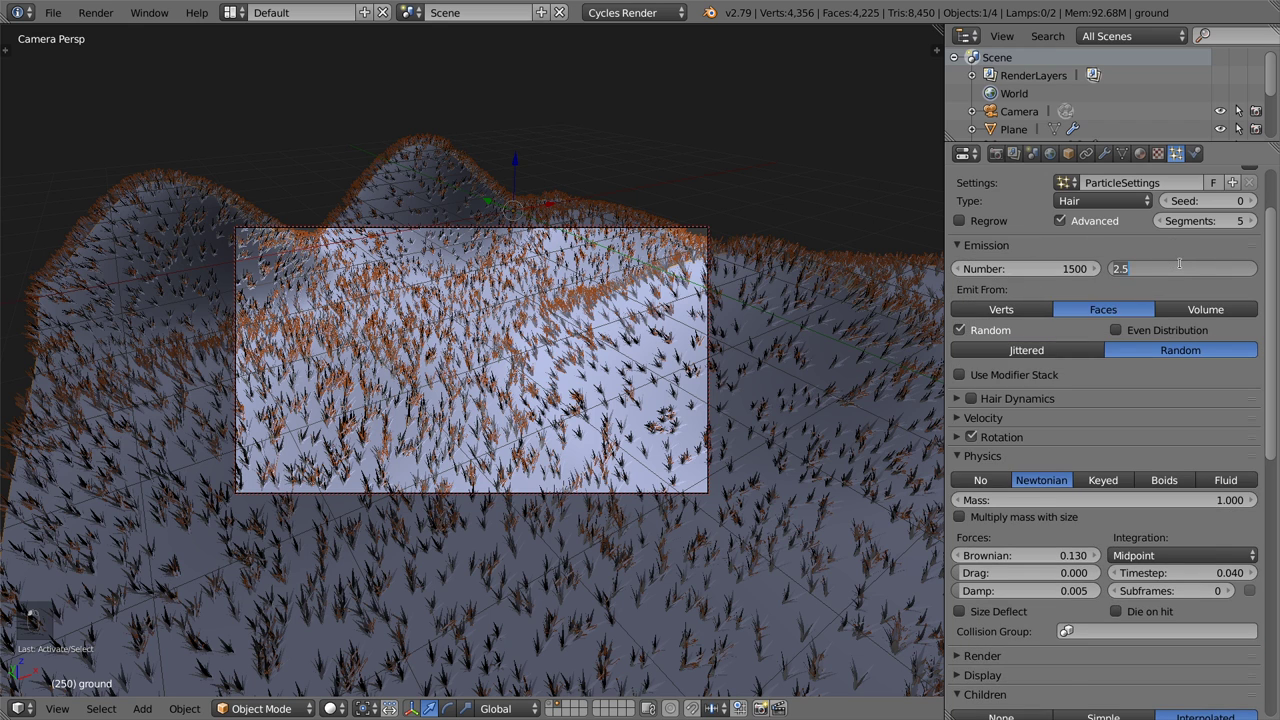
type("4")
key("Return")
left_click(1181, 268)
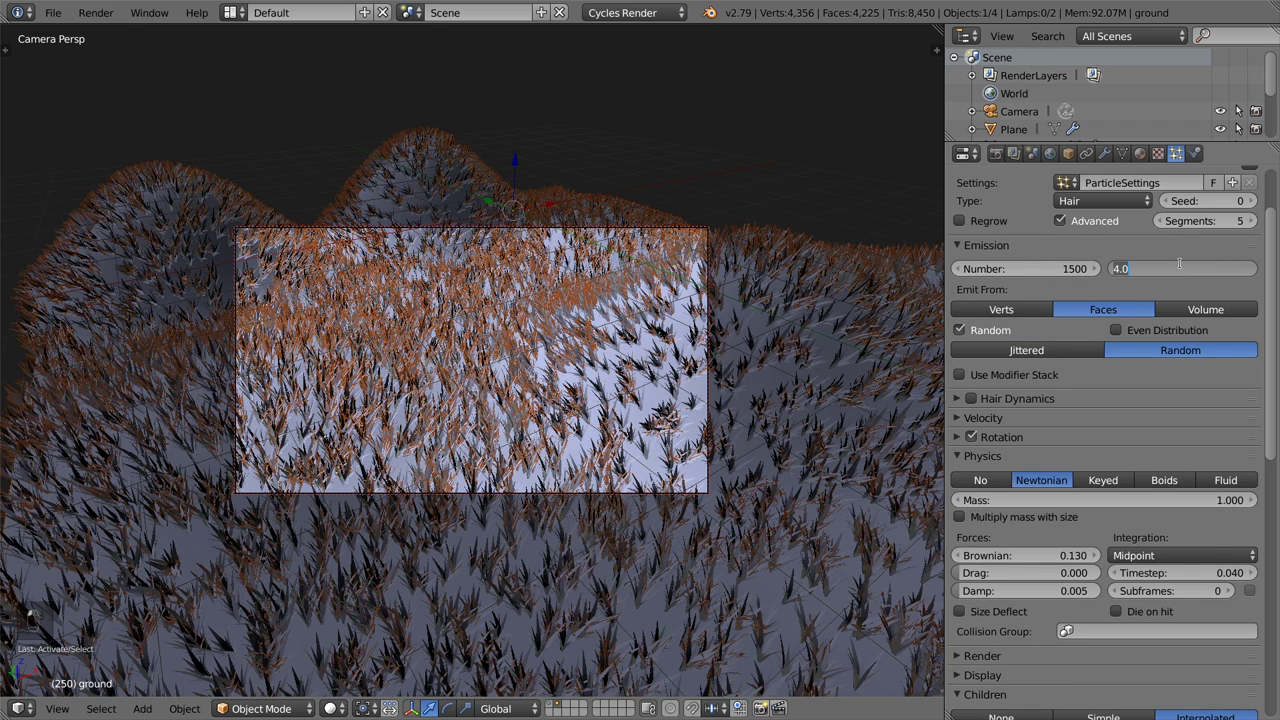
type("3")
key("Return")
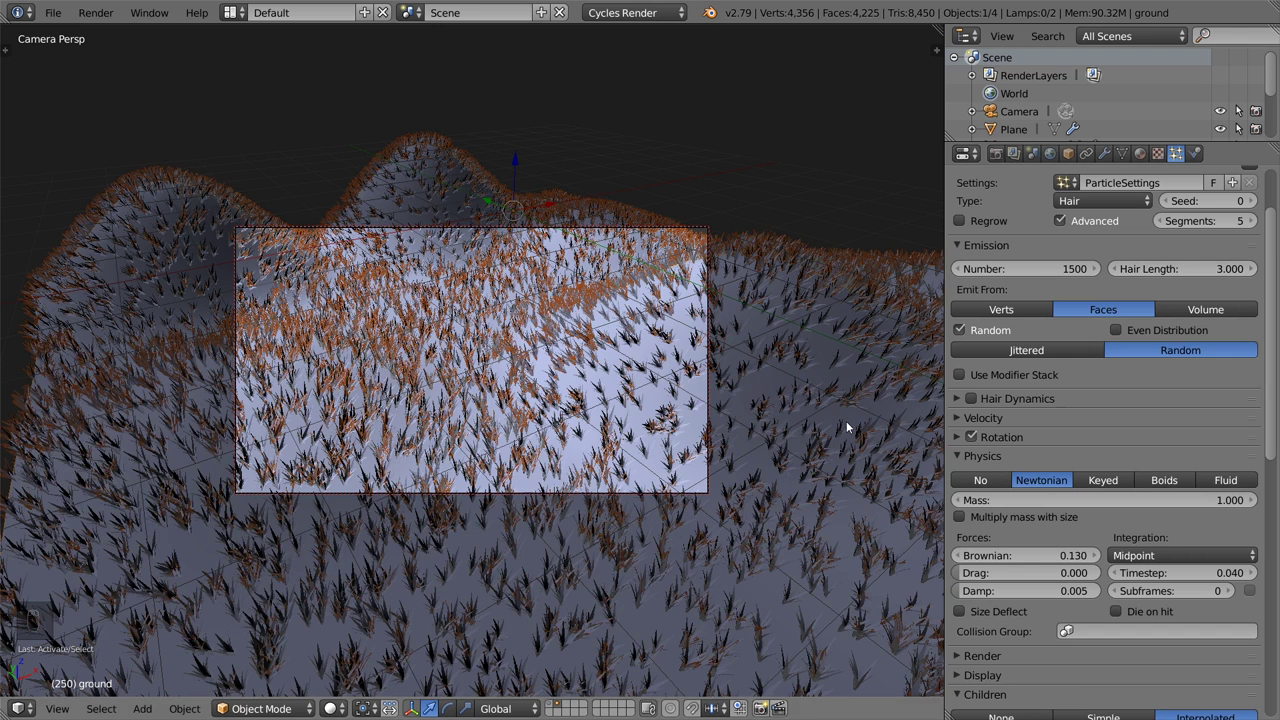
Render the camera view and examine the grass density and shading, both up close and across the whole image
key("F12")
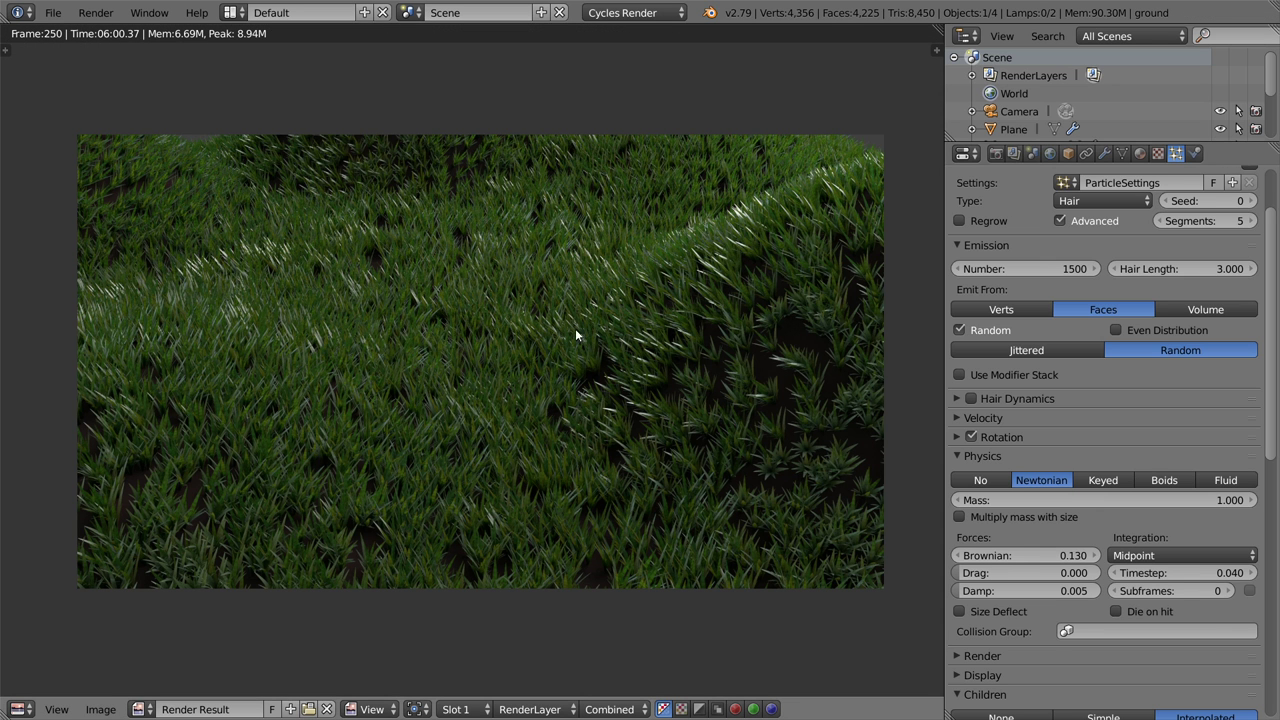
scroll(640, 326, "up", 5)
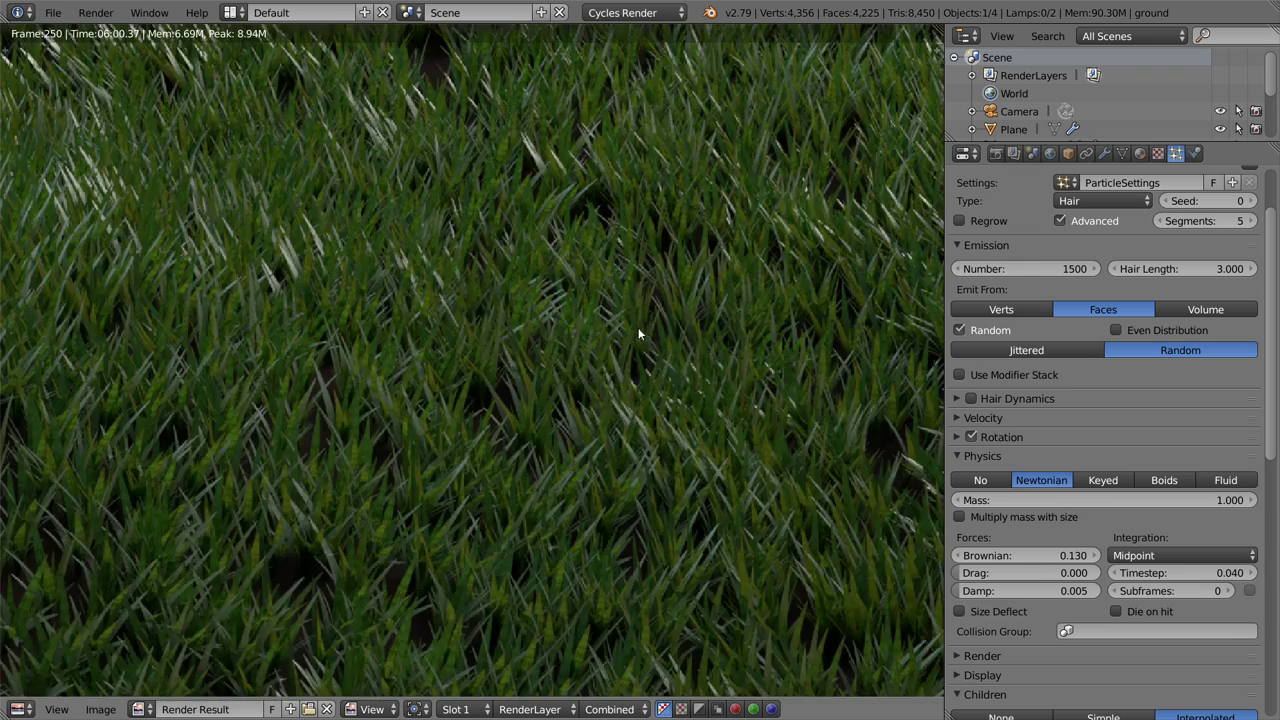
scroll(635, 335, "down", 3)
scroll(540, 365, "up", 2)
scroll(471, 386, "down", 3)
scroll(471, 392, "up", 4)
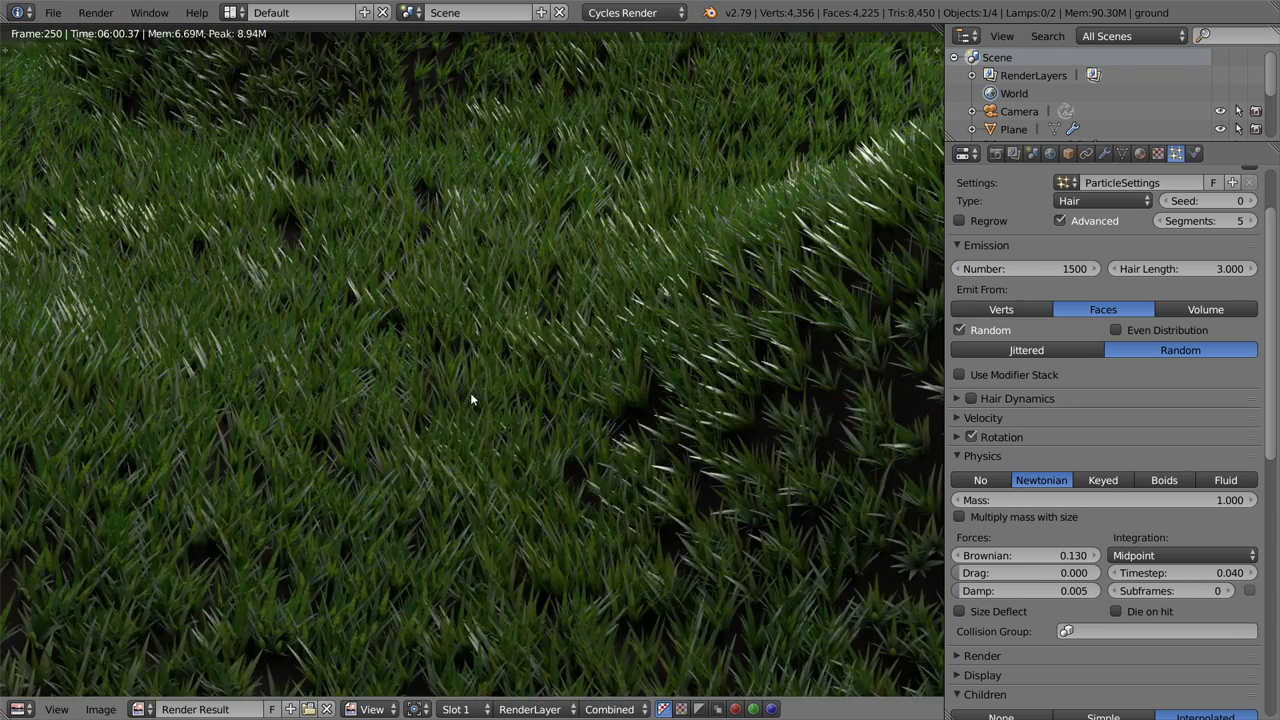
scroll(471, 390, "down", 3)
scroll(471, 386, "up", 3)
scroll(471, 386, "down", 3)
scroll(471, 386, "up", 3)
scroll(524, 412, "down", 2)
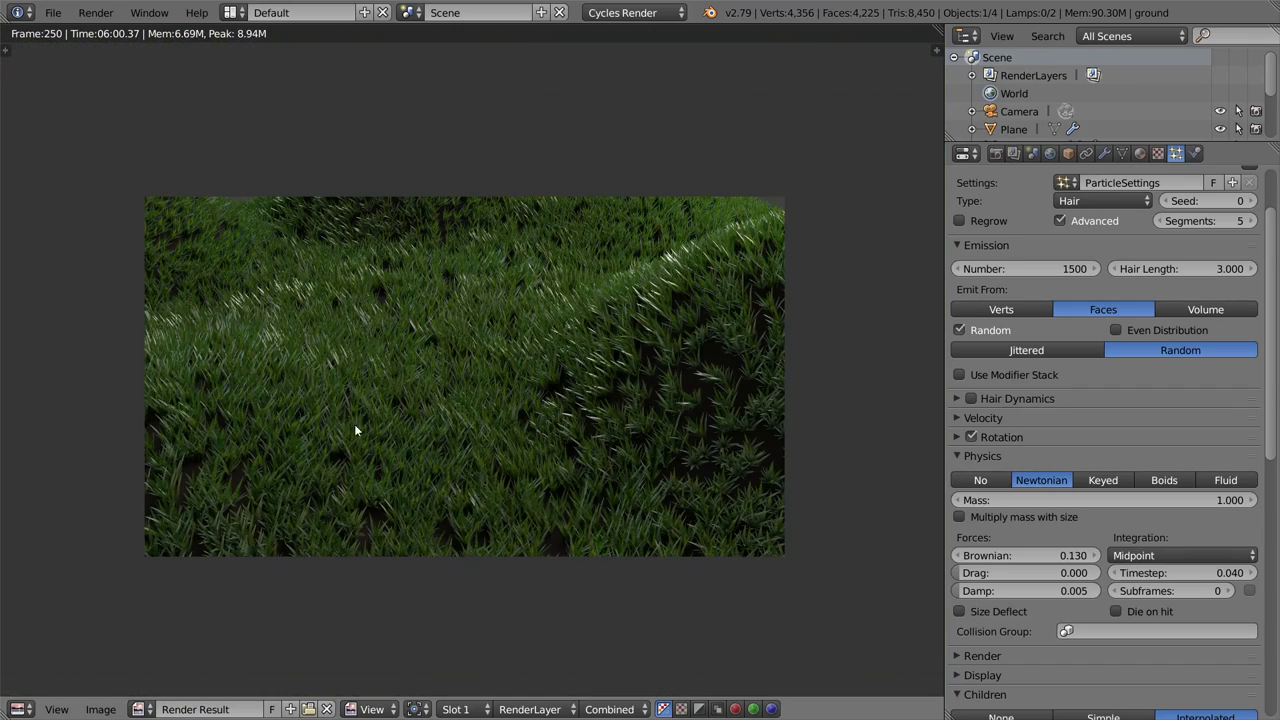
scroll(247, 465, "up", 1)
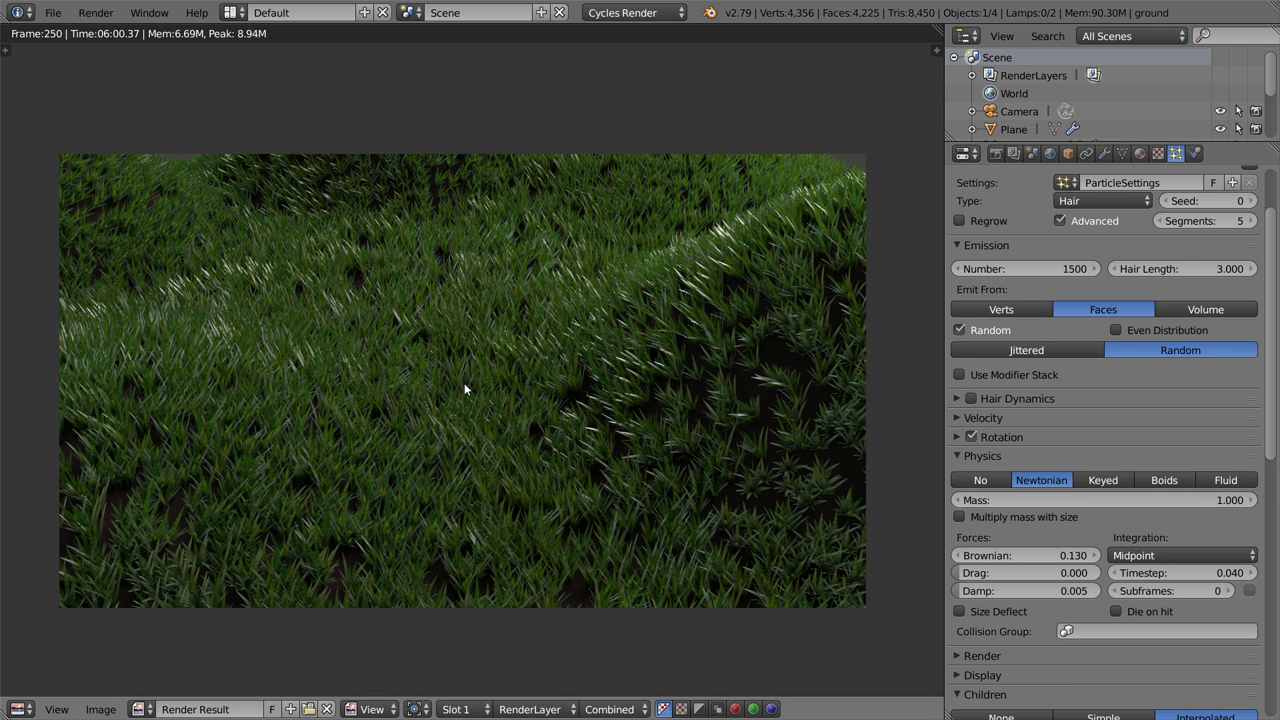
scroll(464, 388, "up", 1)
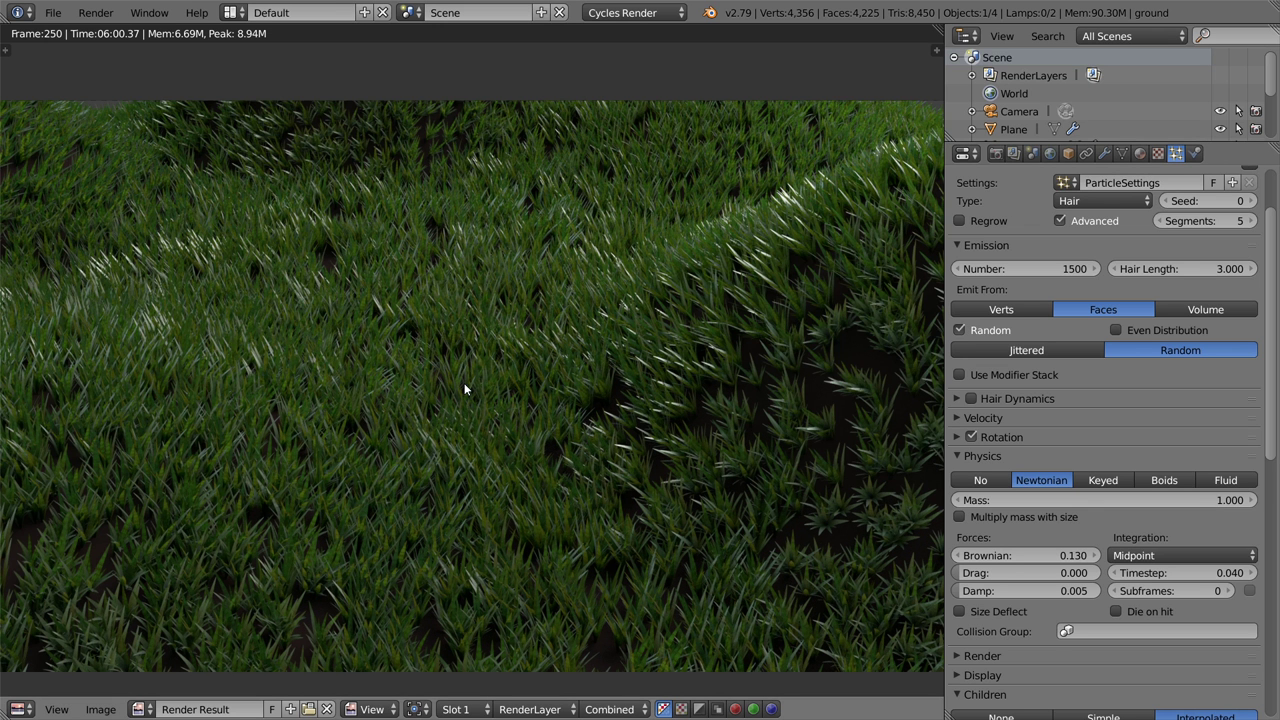